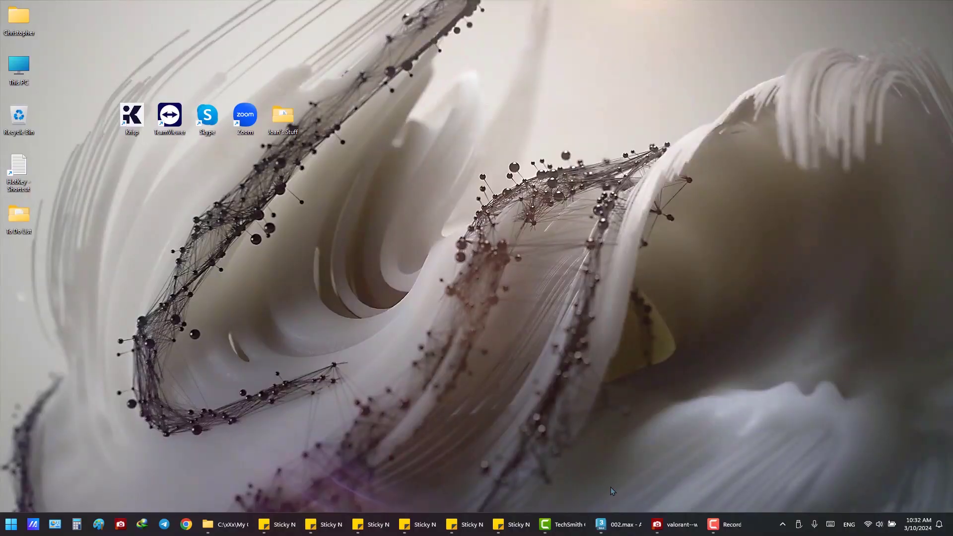
- Bring 002.max to the front and open the Valorant bomb reference image beside it
left_click(621, 524)
left_click(678, 525)
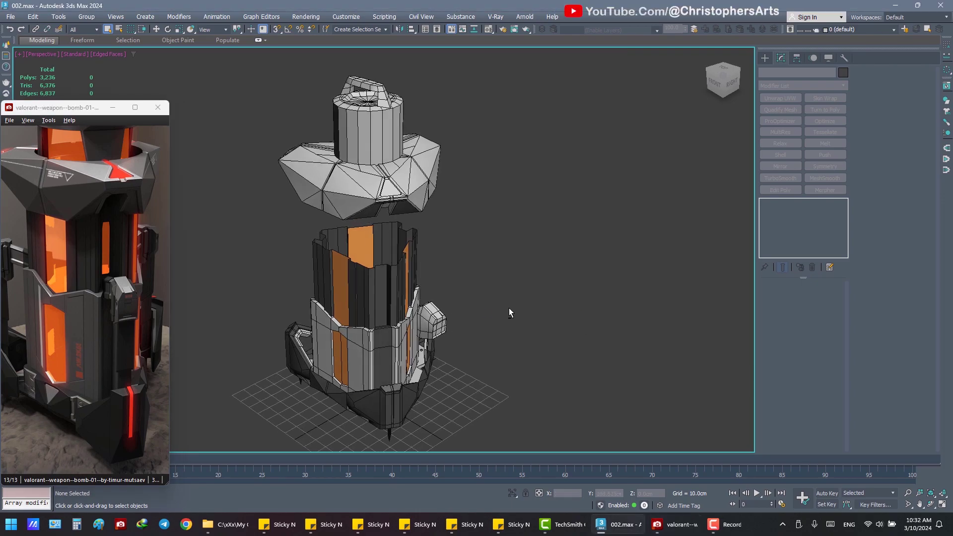
- Select Box002 and frame it, comparing it against the reference image's clip detail
left_click(435, 320)
key("z")
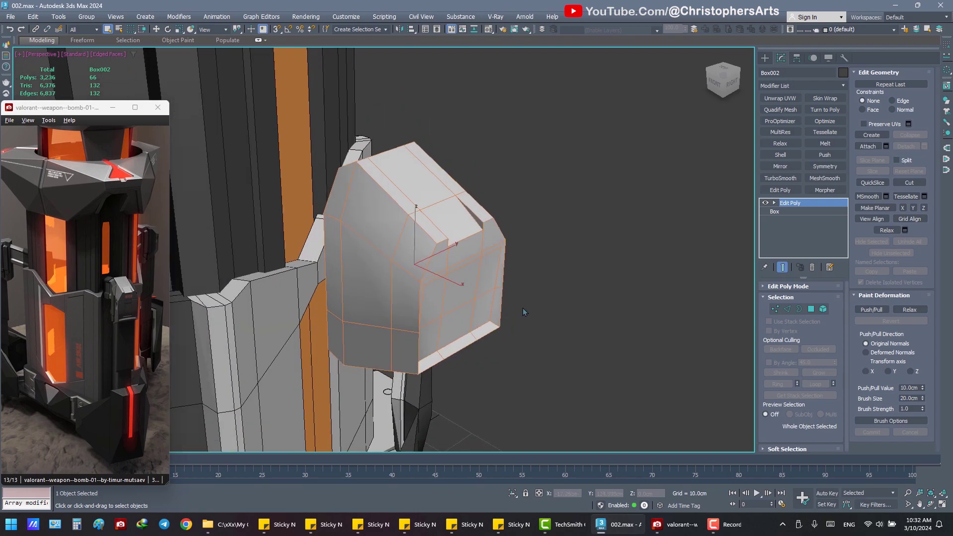
mouse_move(523, 308)
middle_mouse_down("alt")
mouse_move(546, 316)
mouse_move(479, 317)
middle_mouse_up("alt")
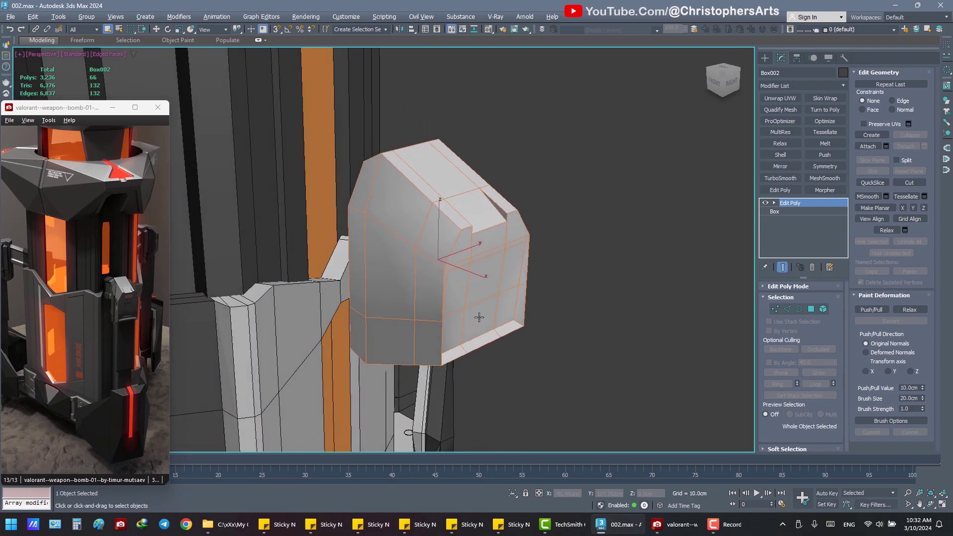
scroll(122, 310, "up", 2)
scroll(114, 308, "up", 2)
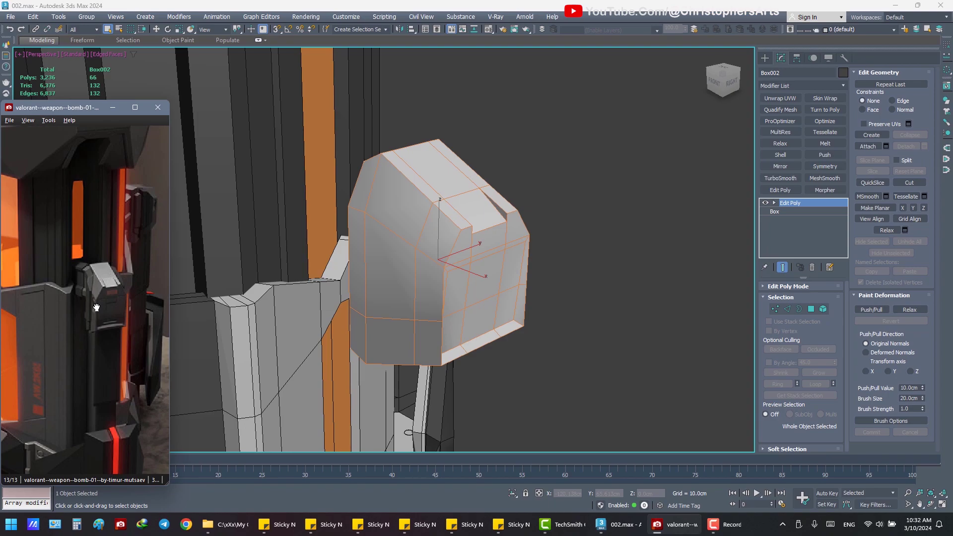
scroll(101, 307, "up", 2)
left_click_drag(100, 307, 63, 298)
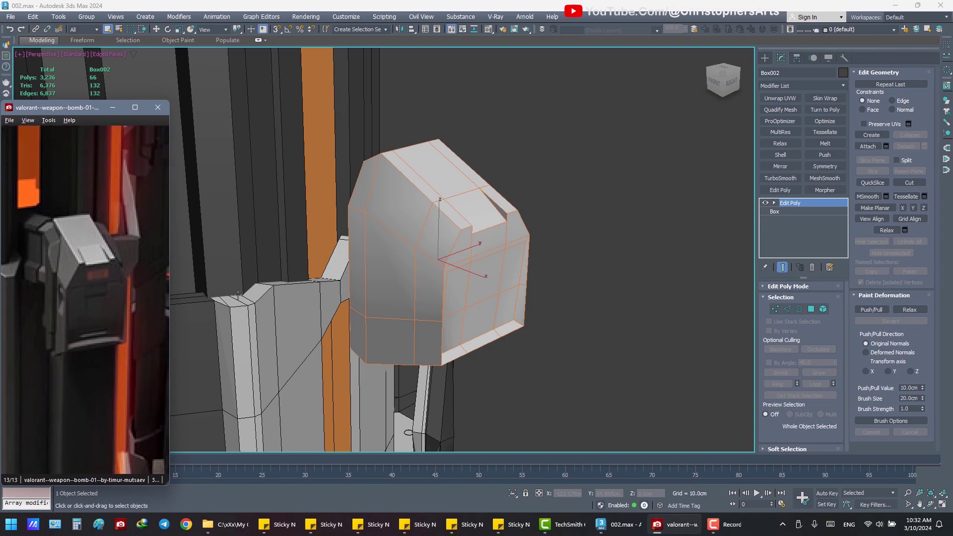
middle_click_drag(237, 295, 432, 300, "alt")
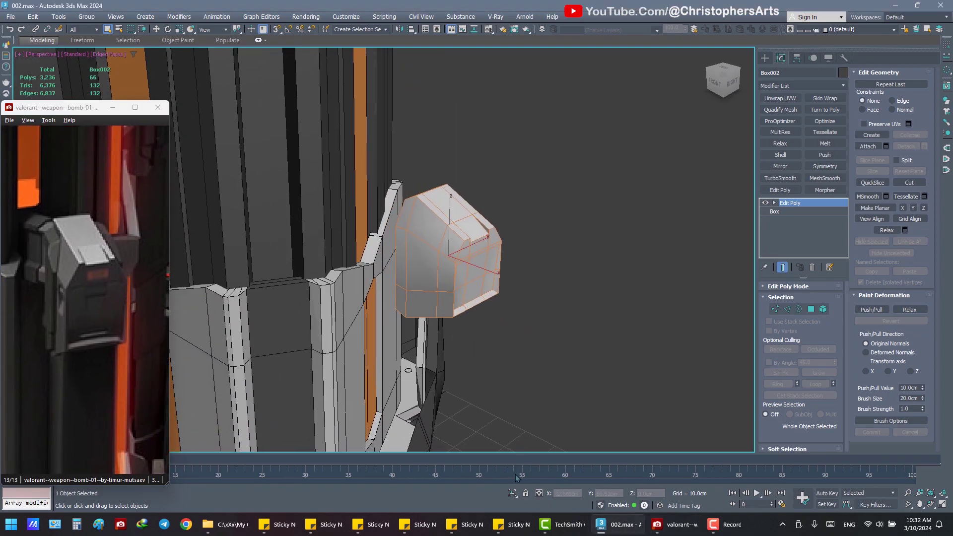
- Isolate Box002 from the rest of the scene and reselect it
key("alt+q")
left_click(532, 315)
middle_click_drag(531, 314, 527, 311, "alt")
scroll(497, 293, "up", 3)
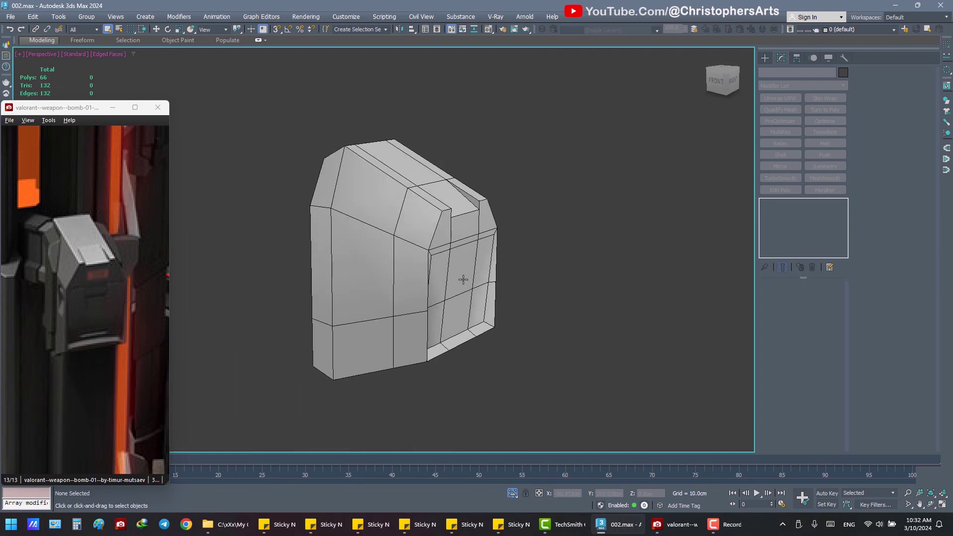
mouse_move(464, 279)
middle_mouse_down("alt")
mouse_move(432, 241)
mouse_move(447, 258)
middle_mouse_up("alt")
left_click(462, 278)
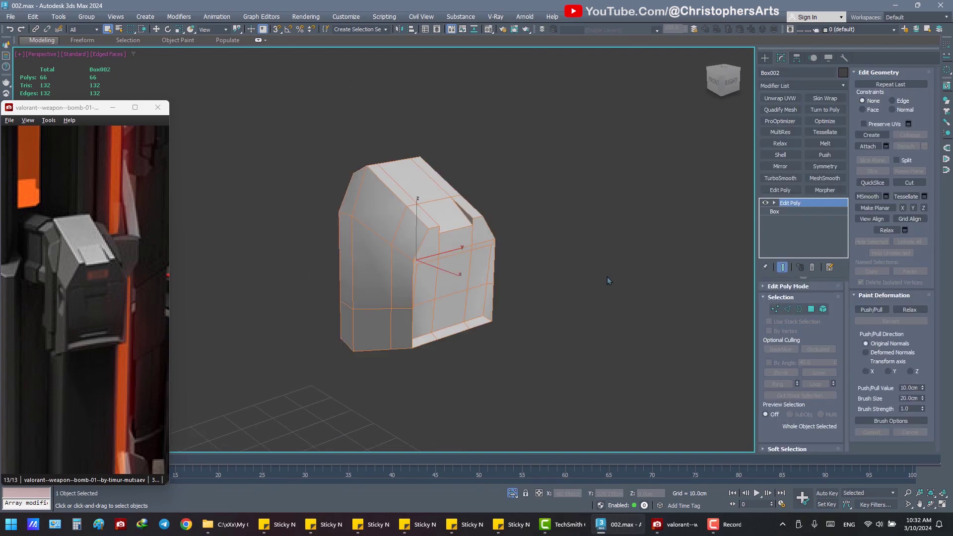
- Clear all smoothing groups on Box002's polygons so every face shades flat
left_click(823, 309)
key("ctrl+a")
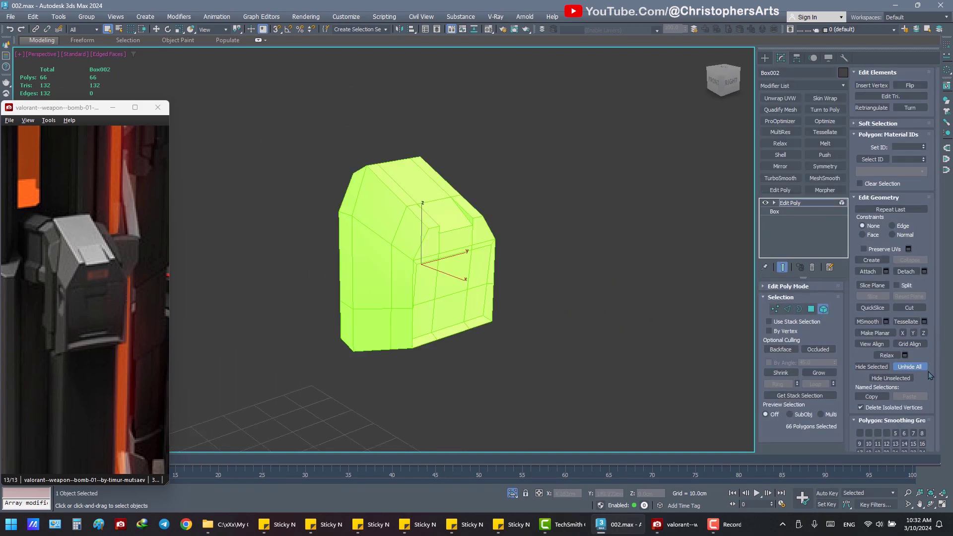
scroll(930, 376, "down", 3)
scroll(928, 358, "down", 2)
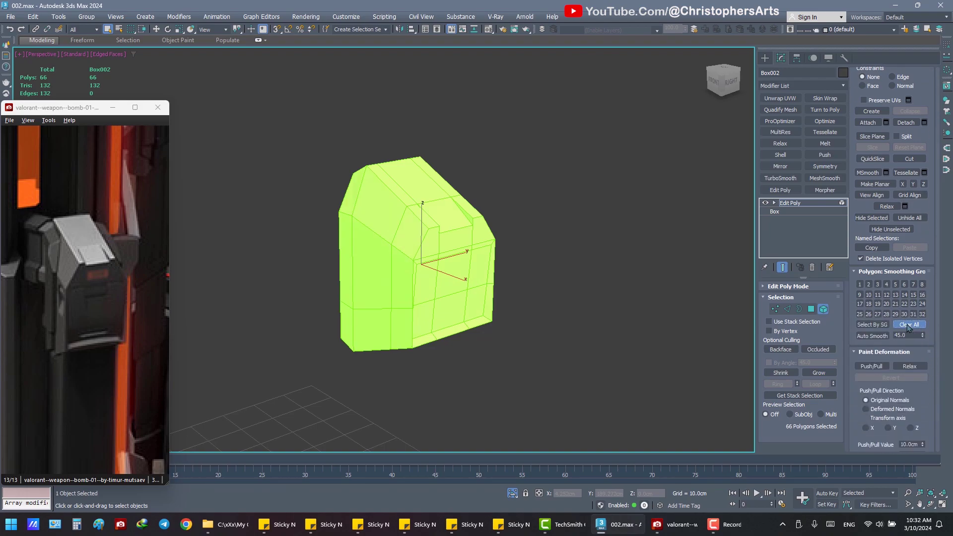
left_click(722, 303)
left_click(823, 309)
left_click(676, 283)
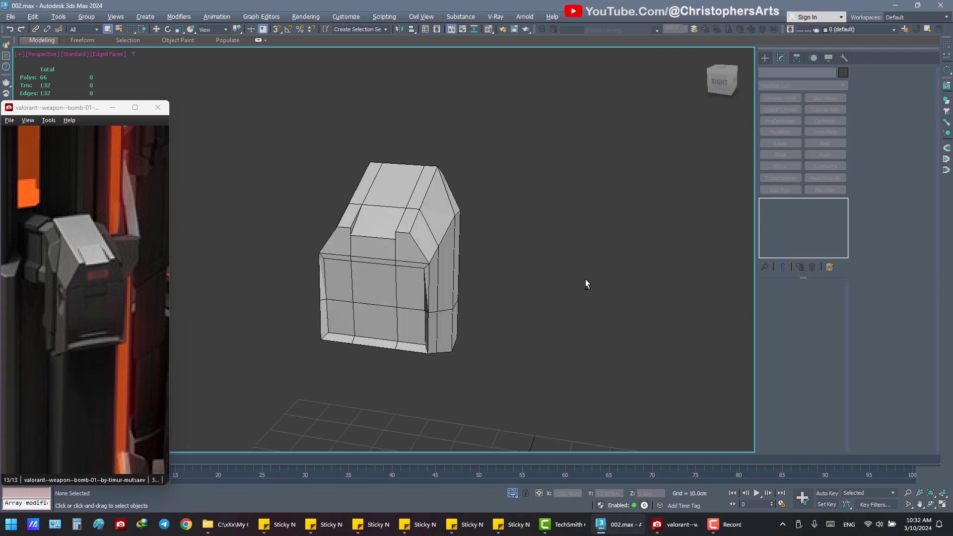
middle_click_drag(652, 282, 621, 276, "alt")
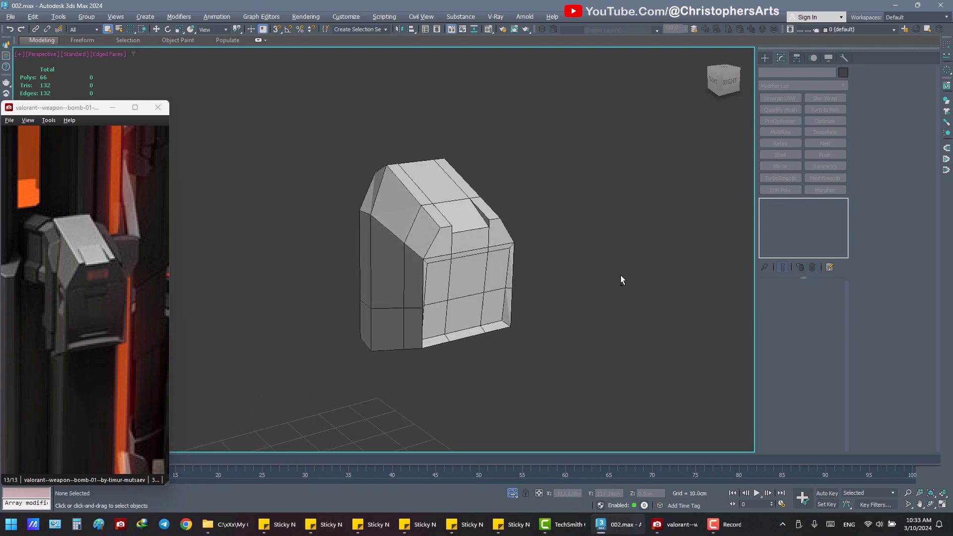
- Save the scene and select the vertices on Box002's left side
key("ctrl+s")
mouse_move(610, 278)
middle_mouse_down("alt")
mouse_move(643, 279)
mouse_move(618, 275)
mouse_move(627, 279)
mouse_move(606, 282)
mouse_move(612, 291)
mouse_move(695, 288)
mouse_move(666, 280)
mouse_move(615, 232)
middle_mouse_up("alt")
key("ctrl+a")
key("1")
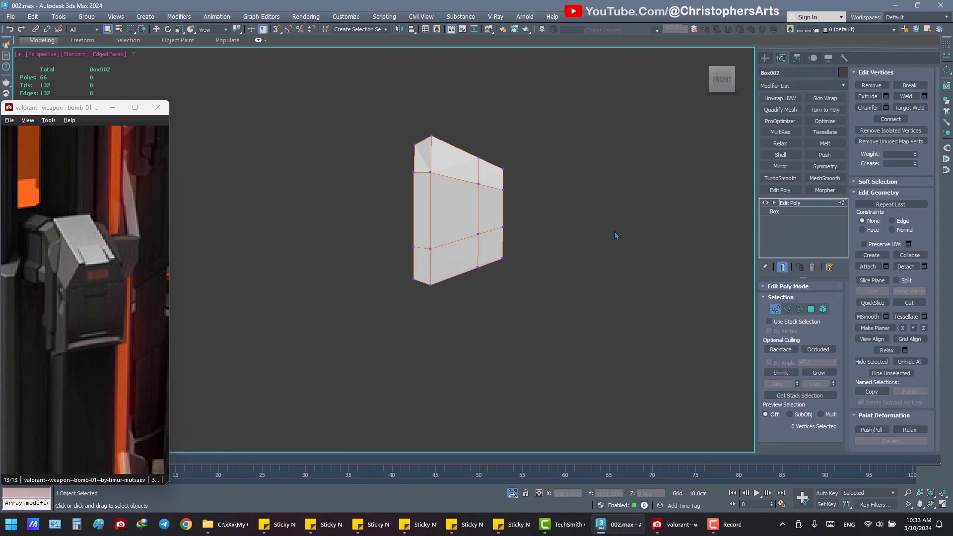
left_click_drag(459, 322, 459, 322)
key("r")
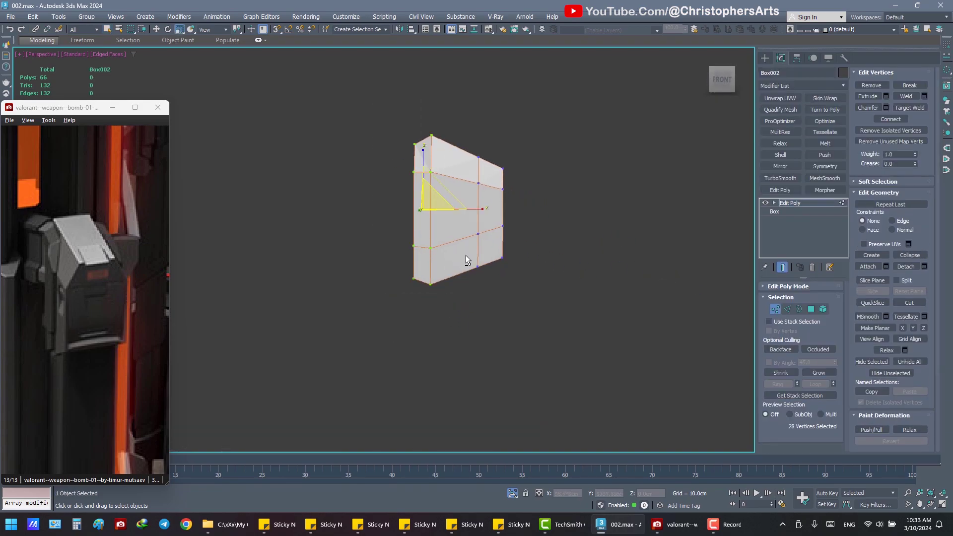
middle_click_drag(466, 255, 437, 258, "alt")
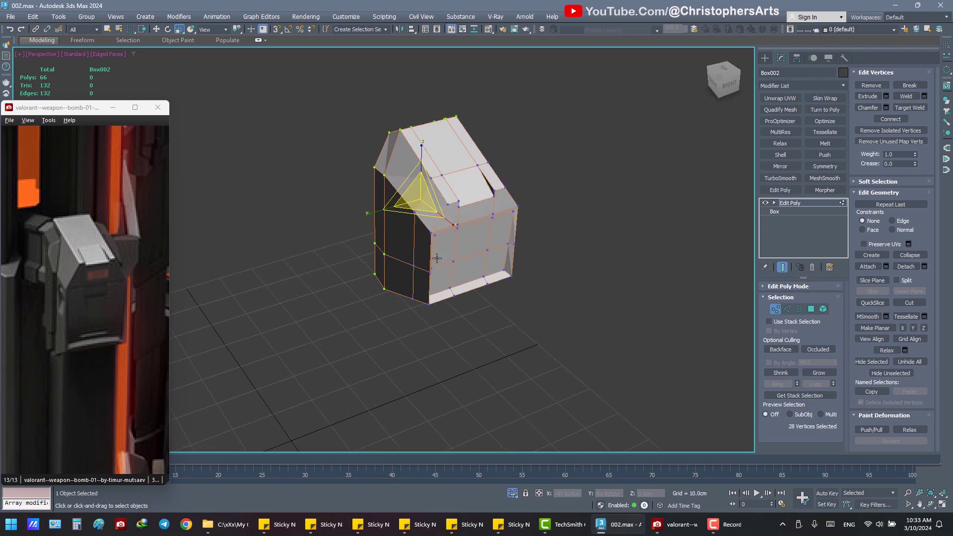
- Squash the left-side vertices to 93% along Y
middle_click_drag(437, 258, 436, 283)
left_click_drag(389, 248, 371, 238)
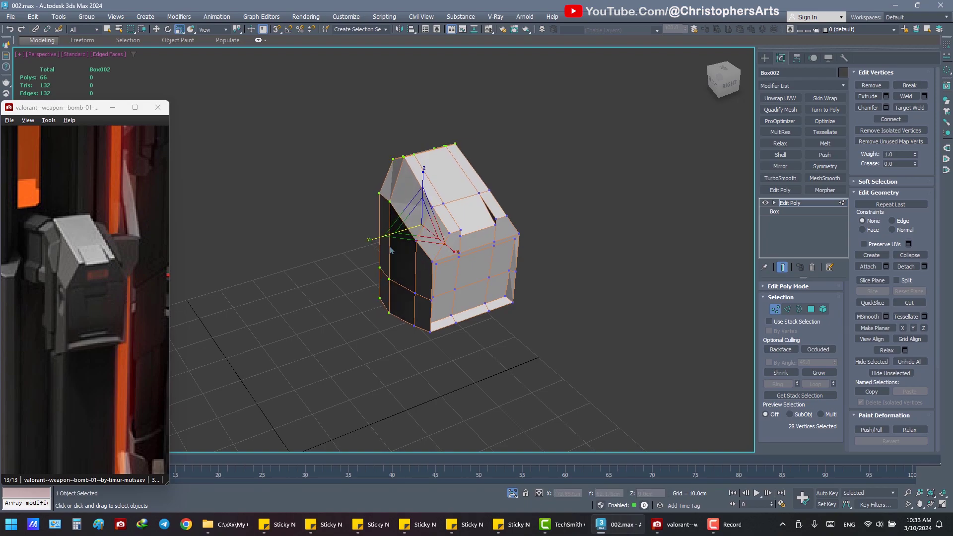
mouse_move(371, 237)
middle_mouse_down("alt")
mouse_move(434, 246)
mouse_move(472, 130)
middle_mouse_up("alt")
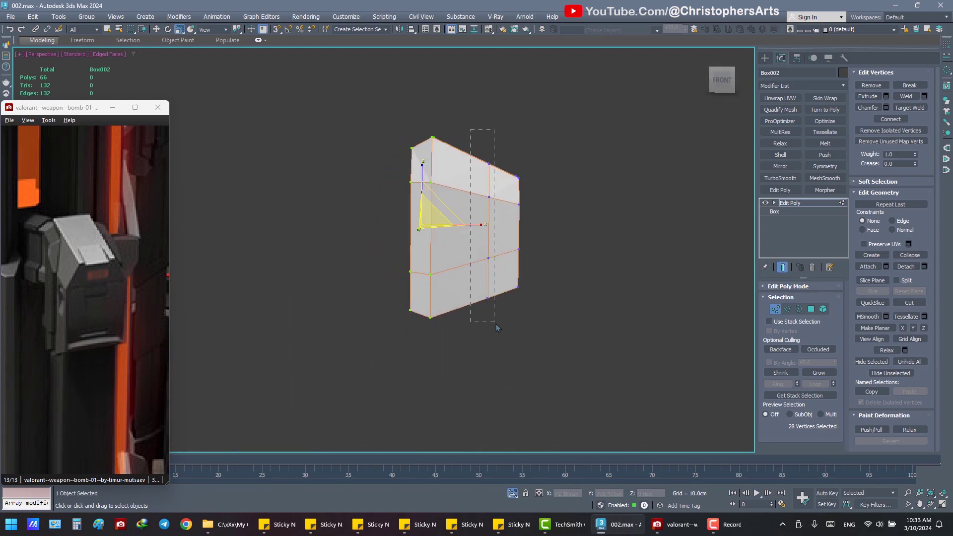
left_click_drag(497, 323, 496, 324)
mouse_move(496, 324)
middle_mouse_down("alt")
mouse_move(366, 315)
mouse_move(472, 320)
mouse_move(435, 322)
mouse_move(396, 286)
mouse_move(539, 294)
middle_mouse_up("alt")
- Switch to edge editing and save 002.max
key("q")
key("2")
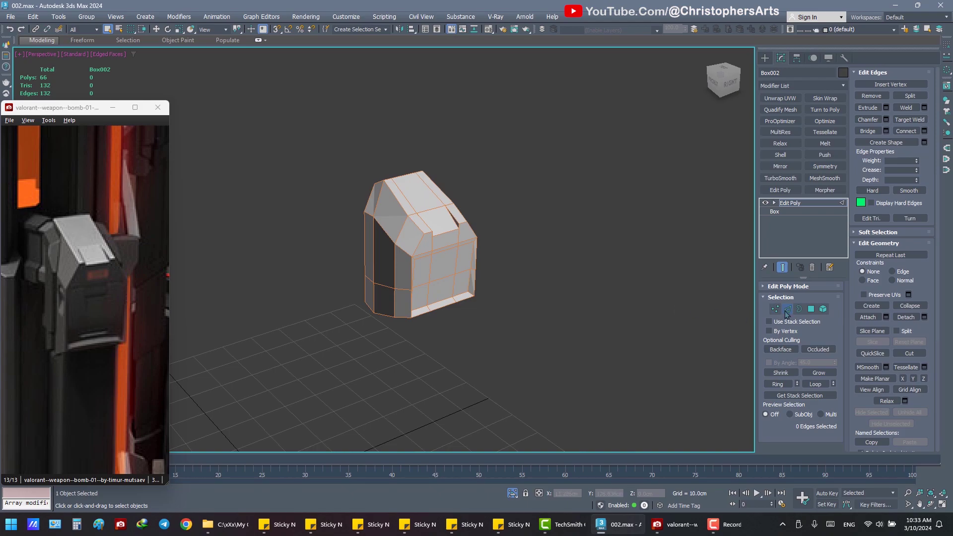
key("ctrl+s")
scroll(641, 311, "up", 4)
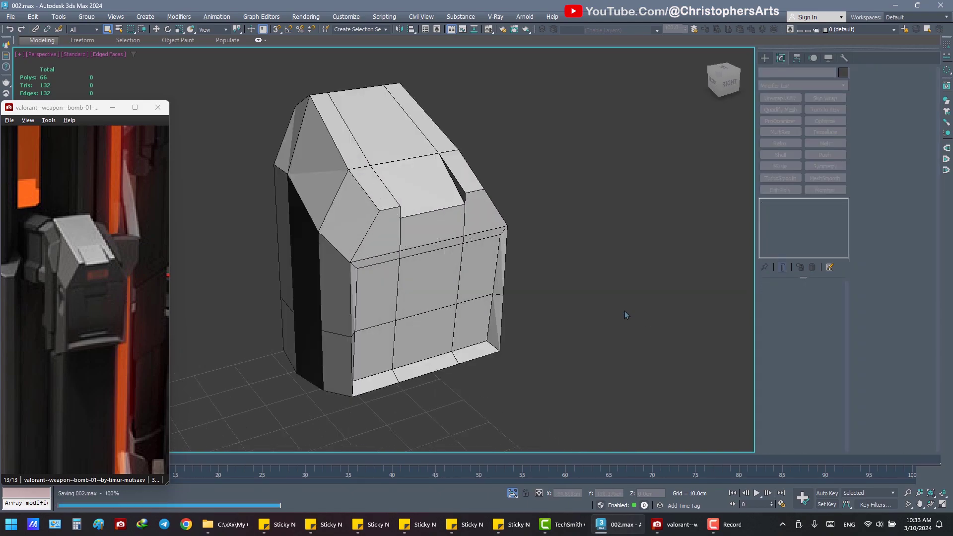
mouse_move(555, 268)
middle_mouse_down("alt")
mouse_move(546, 275)
mouse_move(571, 278)
mouse_move(504, 268)
middle_mouse_up("alt")
- Select a horizontal edge loop around Box002 in edge mode
left_click(504, 268)
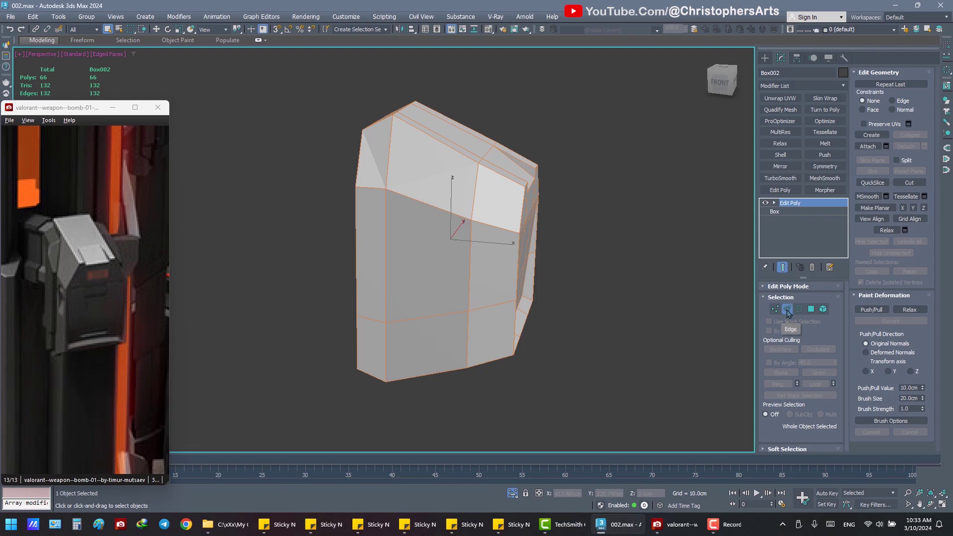
left_click(788, 310)
middle_click_drag(669, 298, 701, 302, "alt")
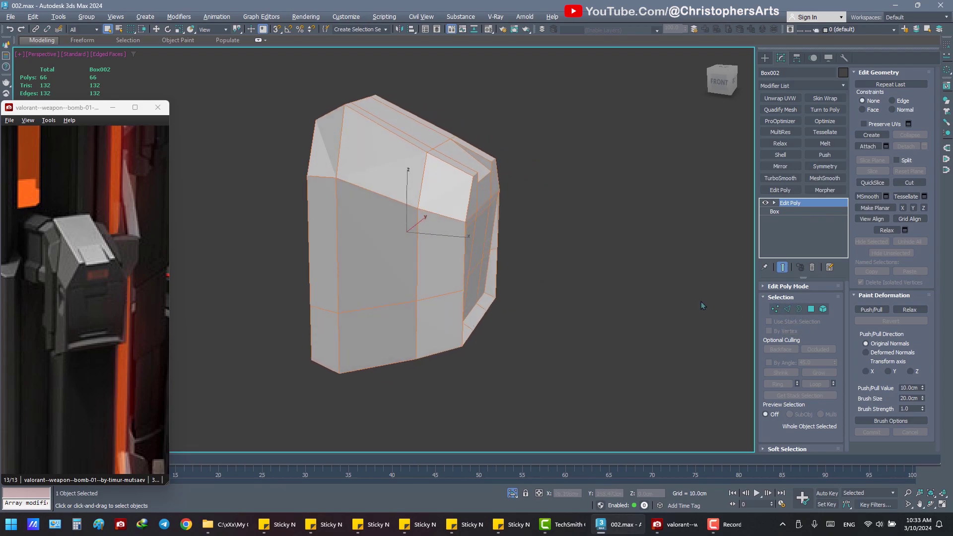
double_click(452, 219)
mouse_move(432, 286)
middle_mouse_down("alt")
mouse_move(368, 293)
mouse_move(472, 333)
mouse_move(463, 276)
middle_mouse_up("alt")
- Connect two new edges across the loop with Pinch 67 and Slide 0, giving 88 polygons
right_click(464, 277)
left_click(437, 322)
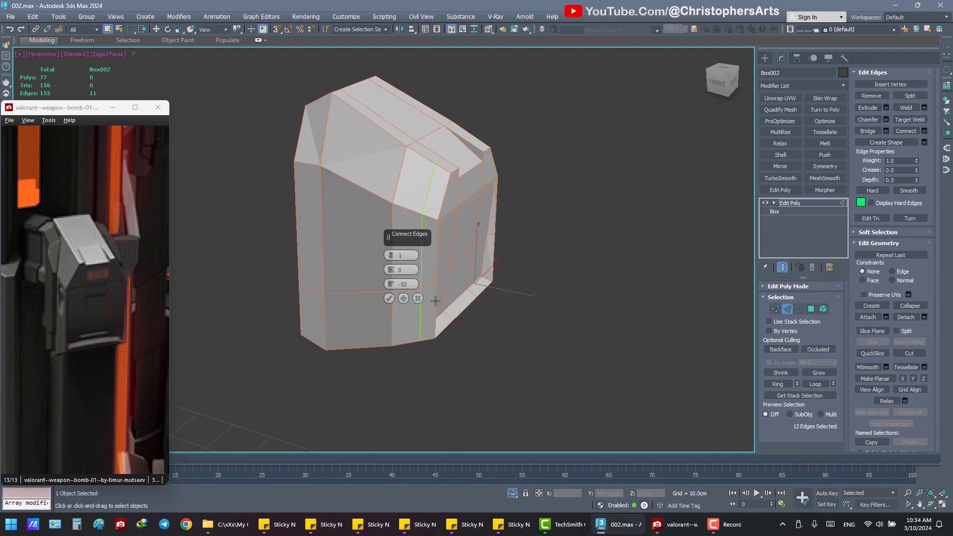
left_click_drag(388, 237, 654, 148)
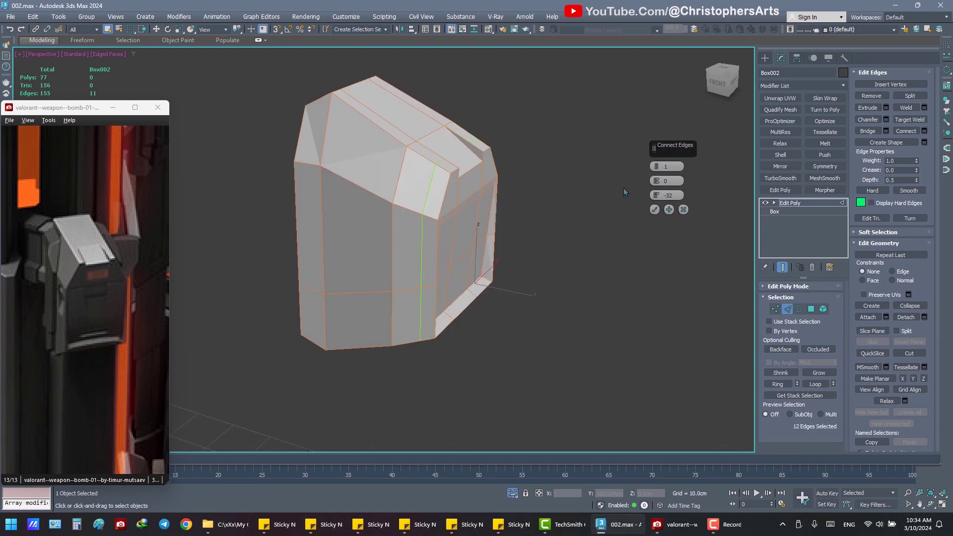
right_click(657, 195)
left_click(657, 164)
left_click_drag(657, 180, 642, 45)
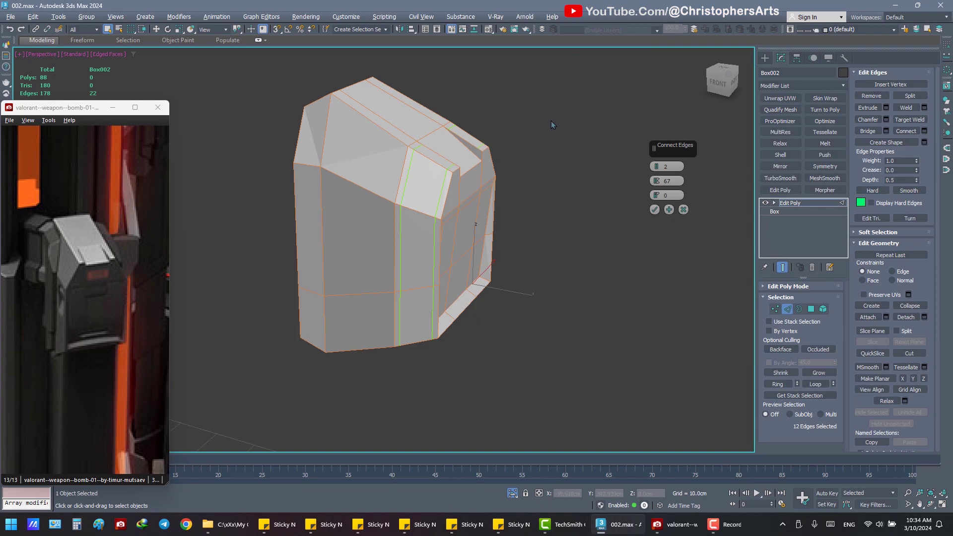
left_click(655, 209)
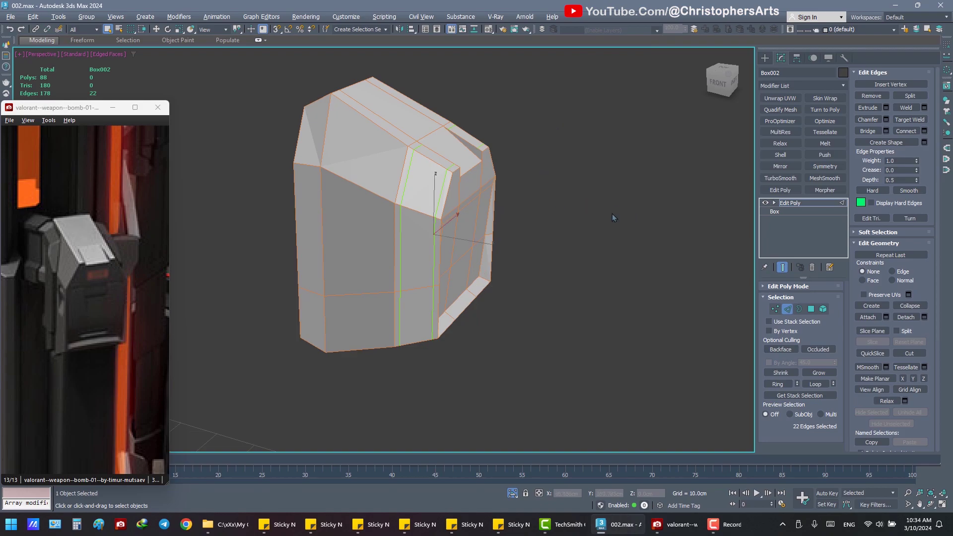
mouse_move(612, 214)
middle_mouse_down("alt")
mouse_move(519, 207)
mouse_move(570, 220)
mouse_move(472, 232)
middle_mouse_up("alt")
left_click(496, 231)
- Connect a single centred edge loop across the vertical edge ring with pinch 0
right_click(472, 231)
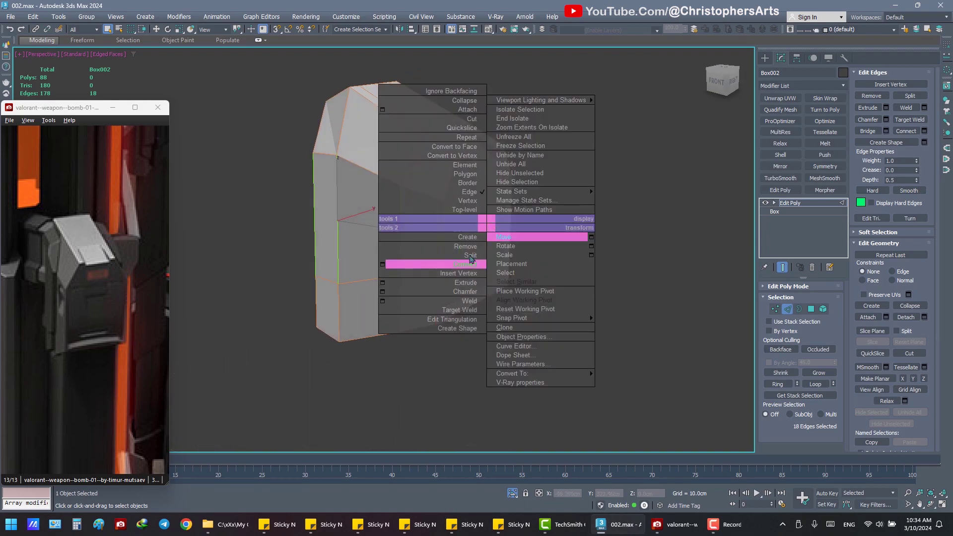
left_click(383, 265)
middle_click_drag(510, 204, 536, 207, "alt")
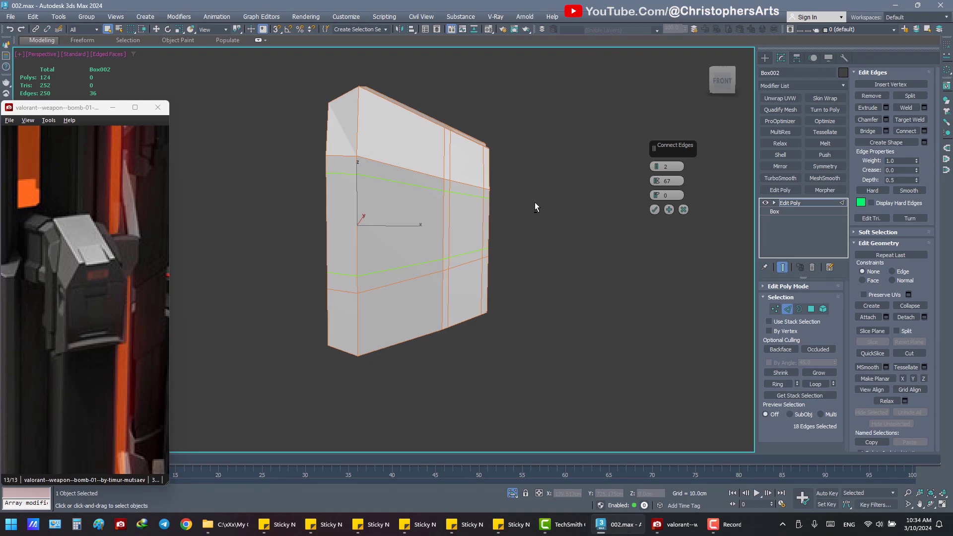
right_click(657, 181)
right_click(657, 167)
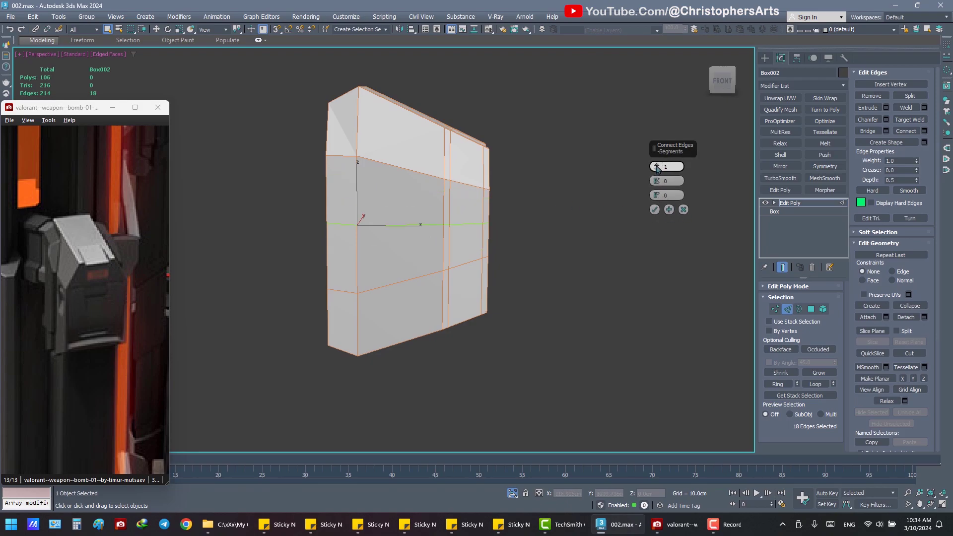
mouse_move(624, 198)
middle_mouse_down("alt")
mouse_move(602, 208)
mouse_move(625, 207)
mouse_move(585, 208)
mouse_move(640, 209)
middle_mouse_up("alt")
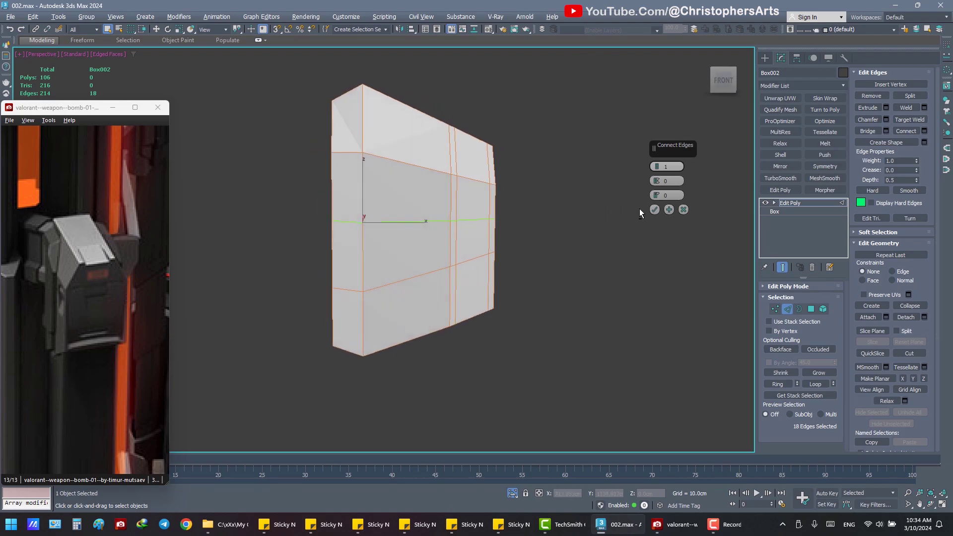
left_click(655, 210)
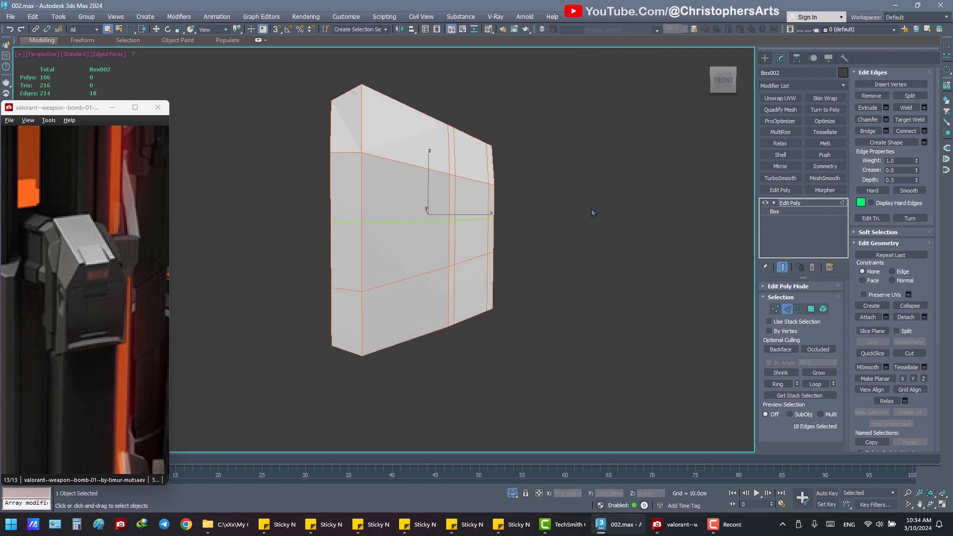
mouse_move(592, 212)
middle_mouse_down("alt")
mouse_move(494, 213)
mouse_move(611, 215)
mouse_move(417, 220)
mouse_move(557, 254)
mouse_move(620, 246)
middle_mouse_up("alt")
- Raise a pair of edges and try a chamfer, then undo back to 88 polygons
left_click(484, 217)
left_click(558, 253, "ctrl")
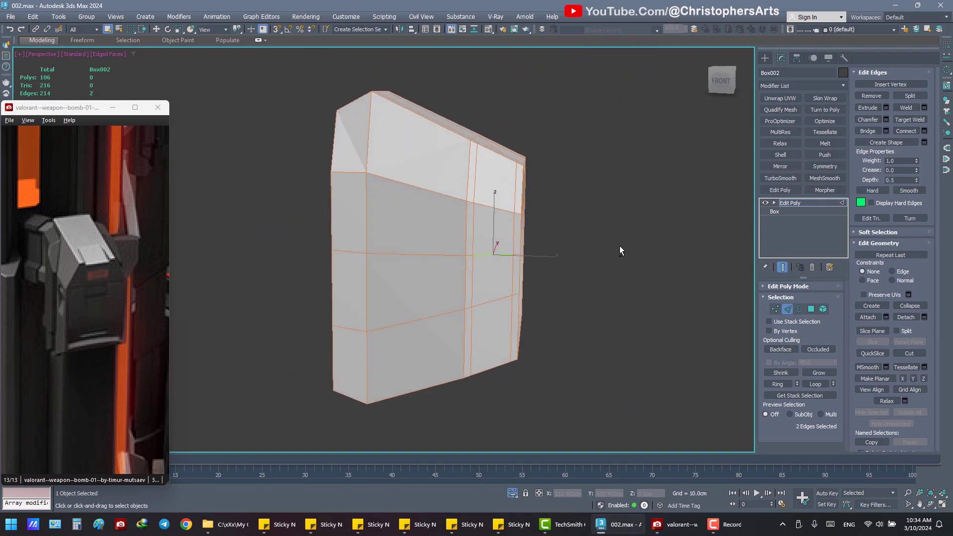
key("w")
left_click_drag(494, 213, 498, 182)
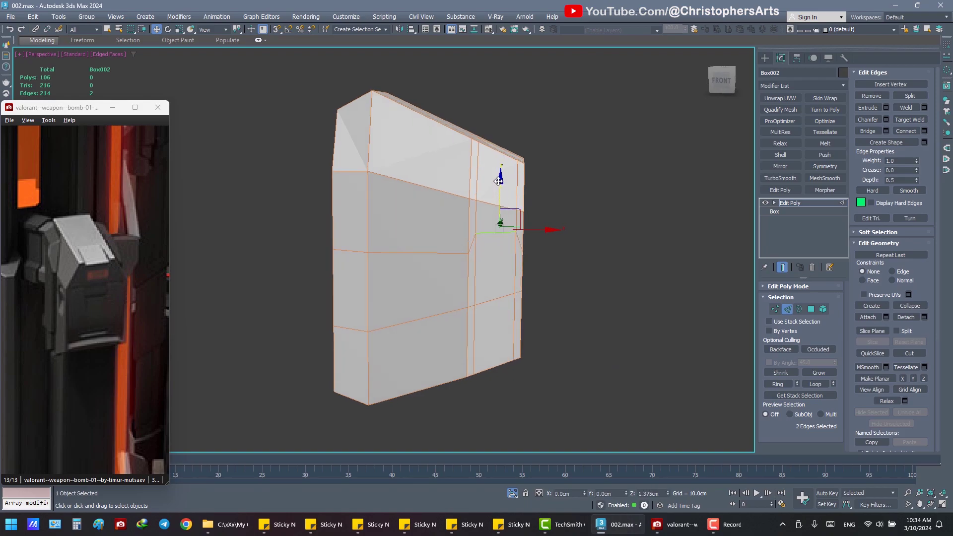
mouse_move(535, 198)
middle_mouse_down("alt")
mouse_move(394, 222)
mouse_move(571, 221)
mouse_move(526, 198)
mouse_move(559, 202)
middle_mouse_up("alt")
key("ctrl+shift+c")
key("ctrl+z")
key("ctrl+z")
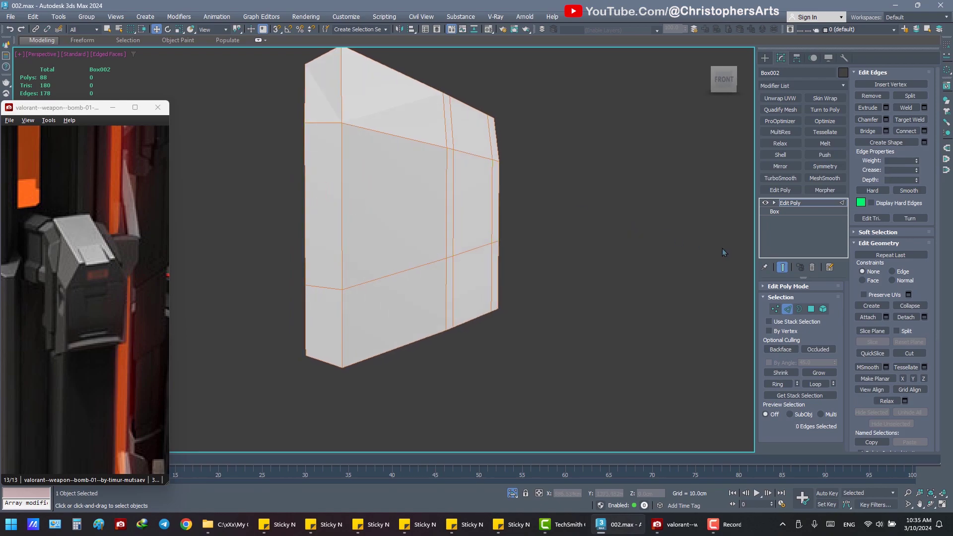
- Start QuickSlice on Box002 and cancel several misplaced slice lines
left_click(702, 284)
left_click(496, 228)
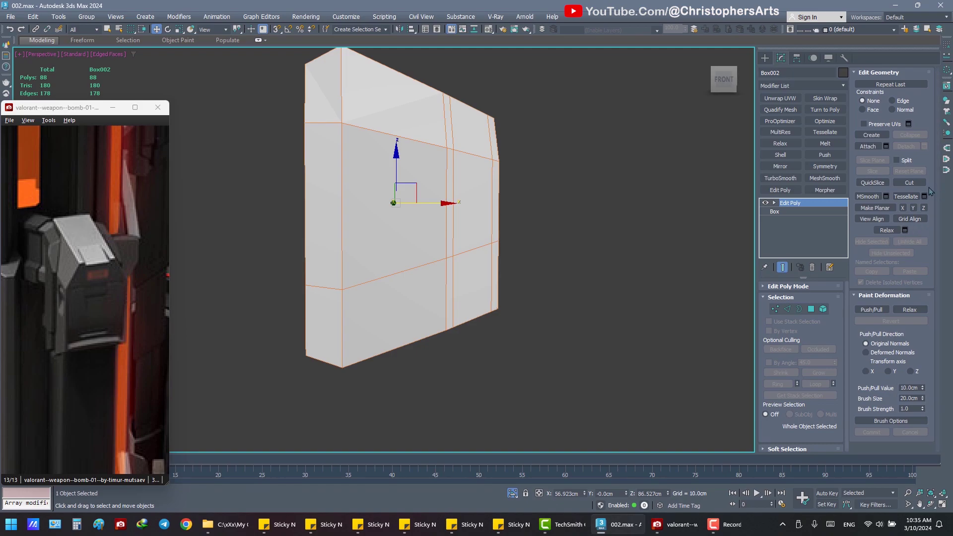
left_click(872, 183)
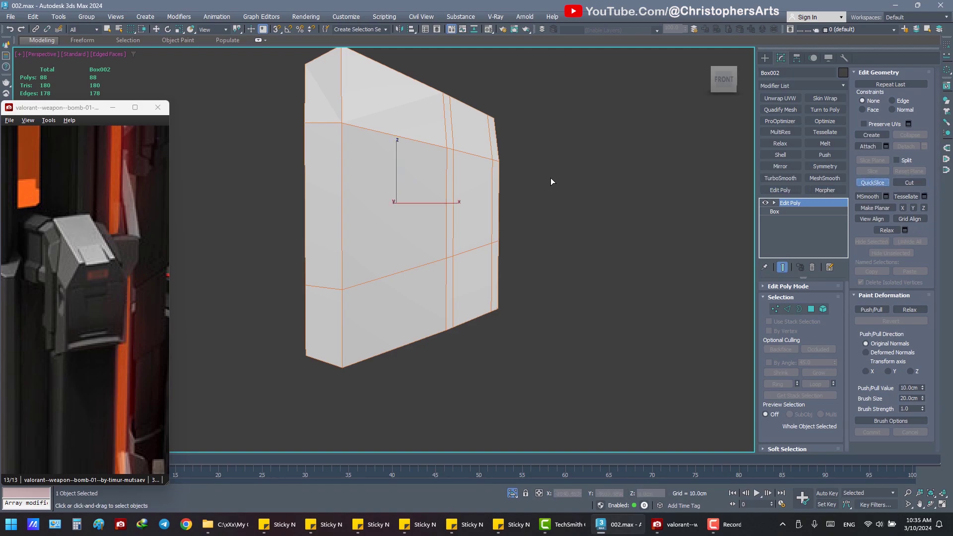
left_click(287, 177)
right_click(524, 185)
left_click(290, 191)
right_click(520, 213)
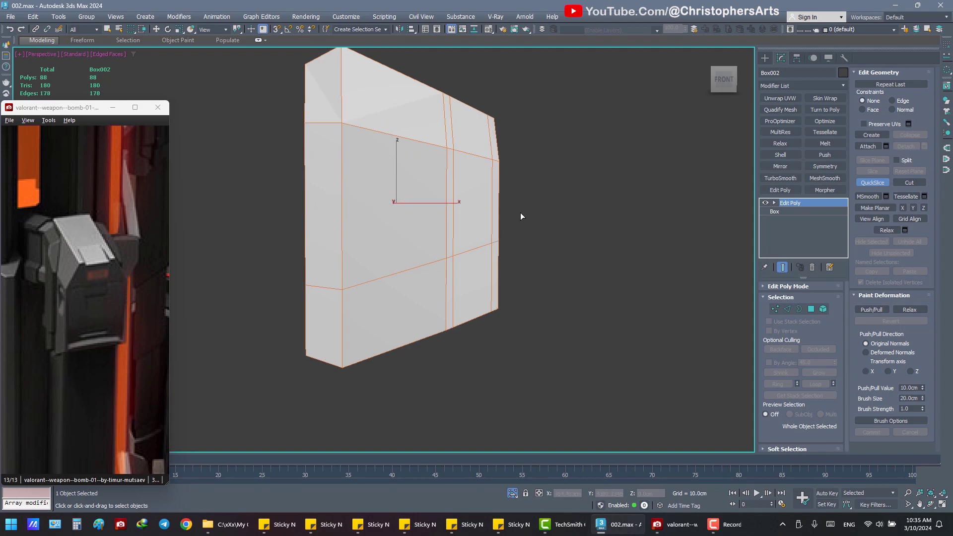
left_click(299, 197)
right_click(532, 314)
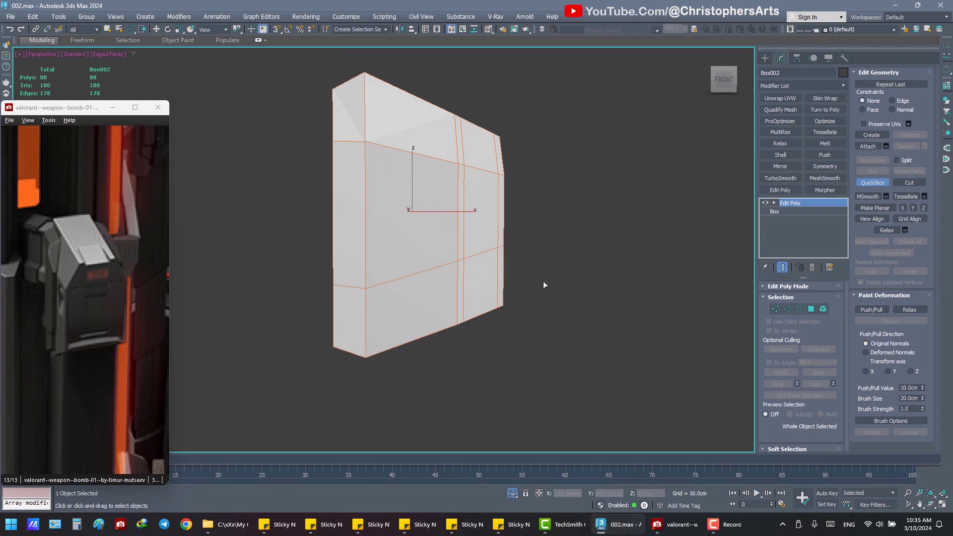
mouse_move(543, 281)
middle_mouse_down("alt")
mouse_move(569, 281)
mouse_move(522, 227)
middle_mouse_up("alt")
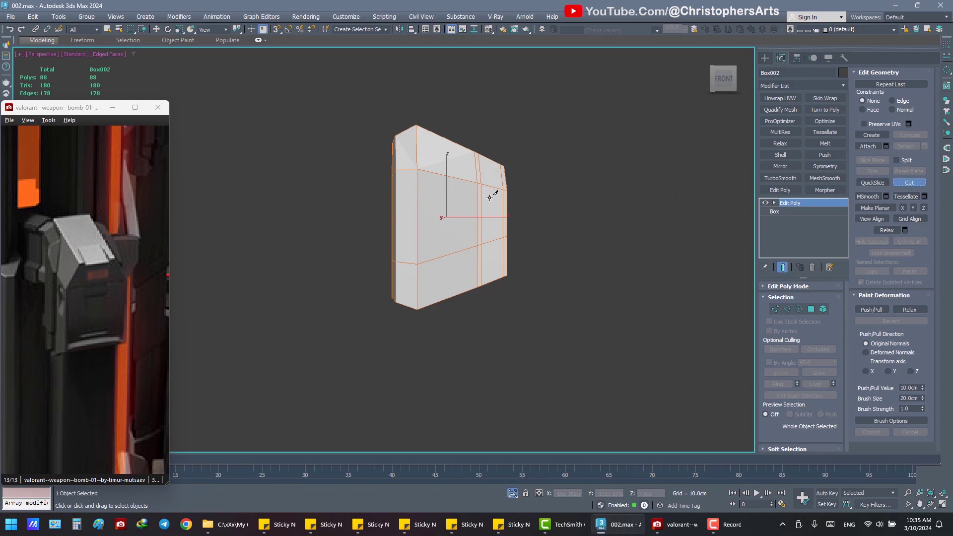
- Slice a horizontal edge loop across Box002, bringing it to 106 polygons
key("w")
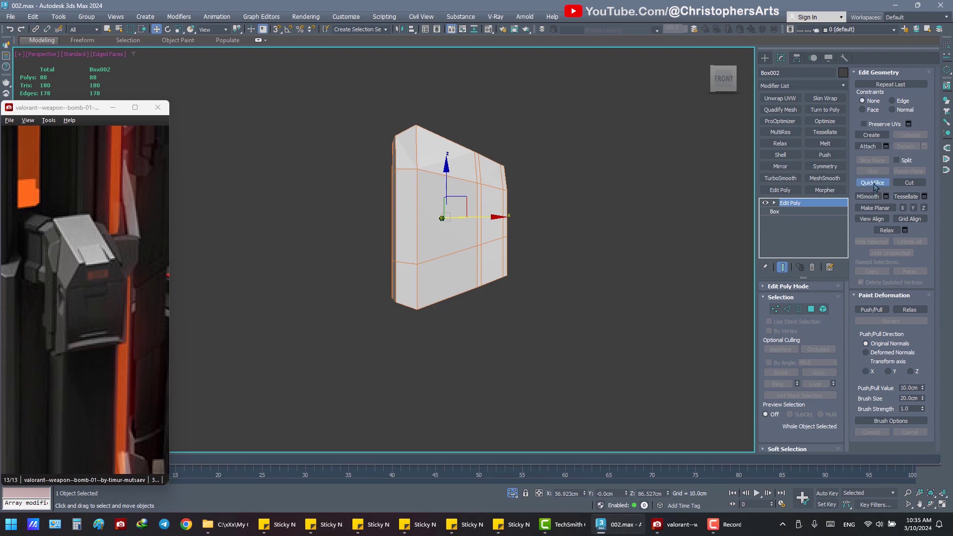
key("q")
middle_click_drag(677, 198, 599, 206, "alt")
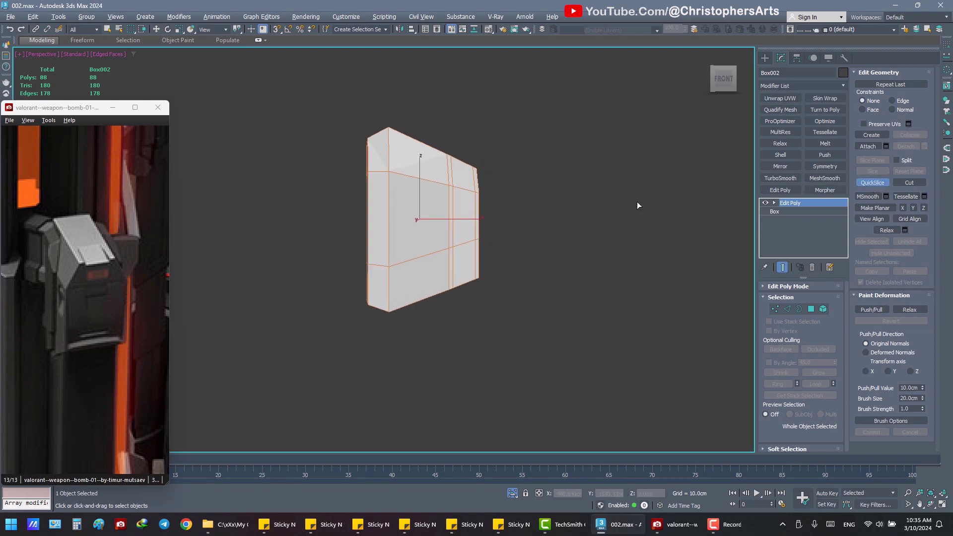
left_click(514, 219)
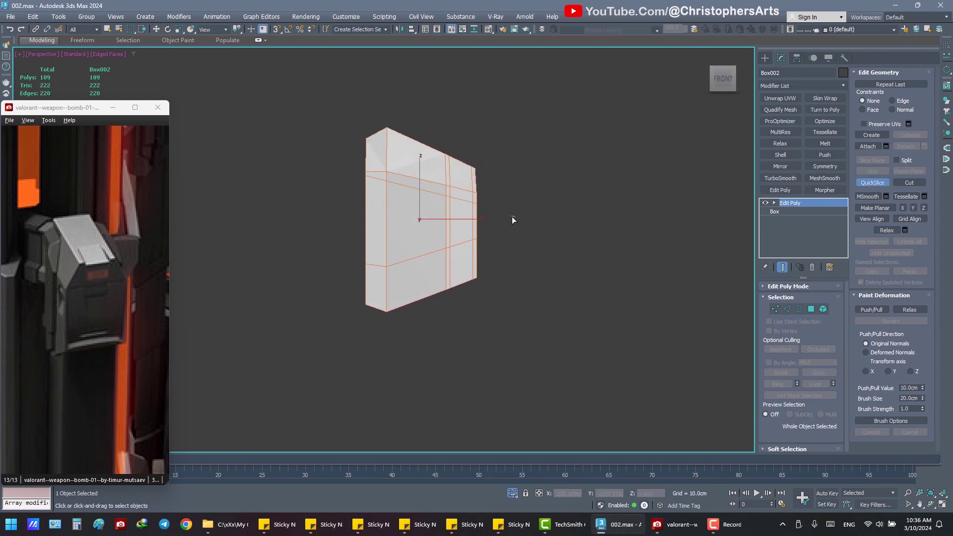
key("w")
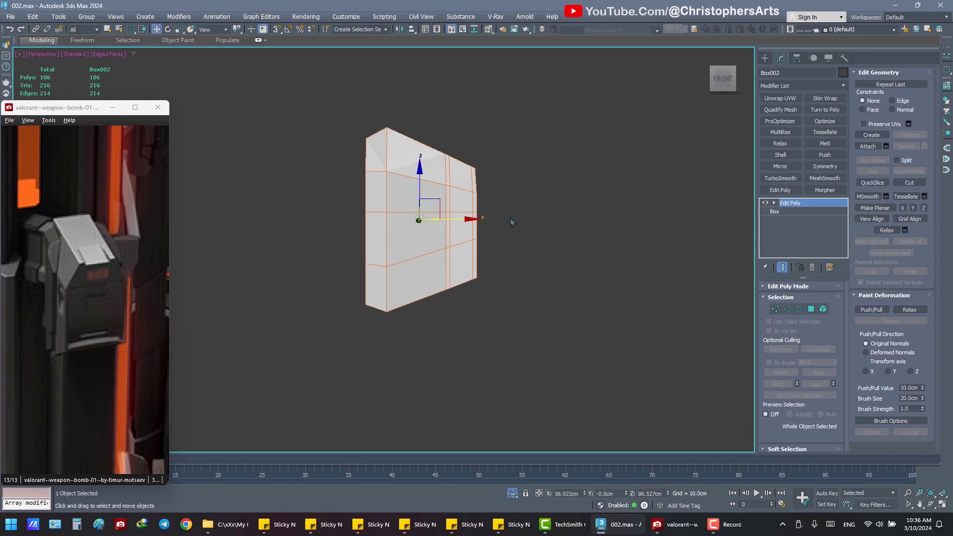
key("2")
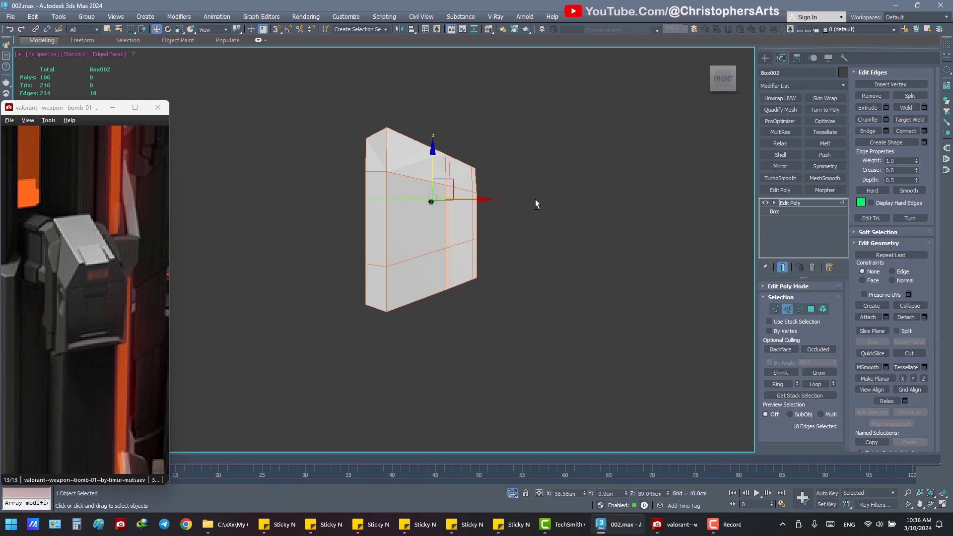
mouse_move(535, 198)
middle_mouse_down("alt")
mouse_move(398, 205)
mouse_move(472, 208)
mouse_move(437, 199)
middle_mouse_up("alt")
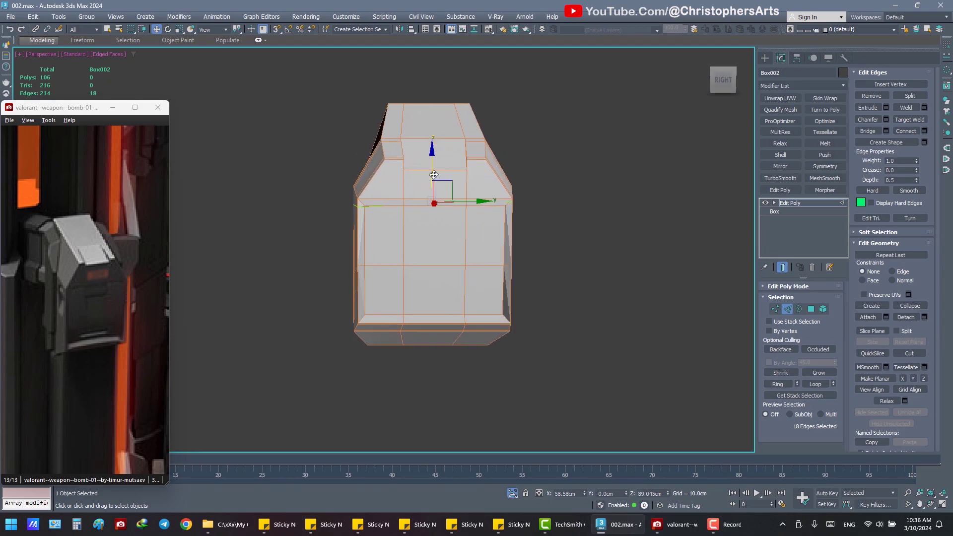
- Lower the new horizontal edge loop to about Z 88.086cm, undoing a test move
left_click_drag(435, 179, 434, 185)
mouse_move(435, 185)
middle_mouse_down("alt")
mouse_move(409, 208)
mouse_move(481, 201)
mouse_move(470, 198)
middle_mouse_up("alt")
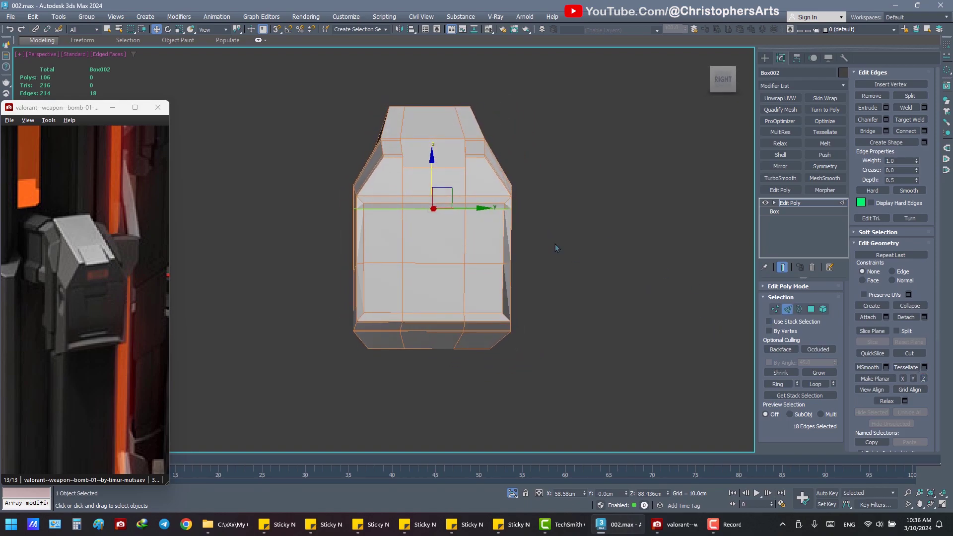
left_click_drag(432, 177, 432, 180)
middle_click_drag(432, 179, 495, 198, "alt")
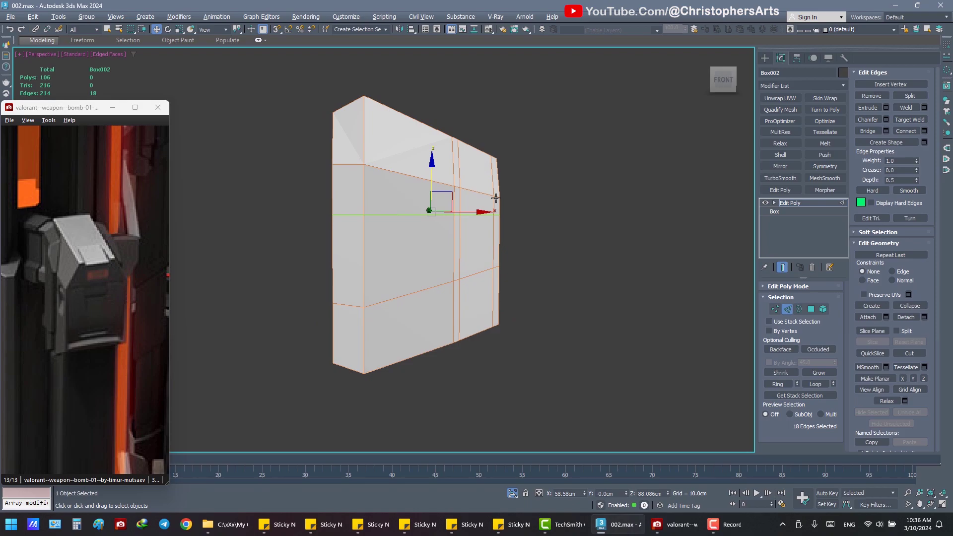
left_click(539, 256)
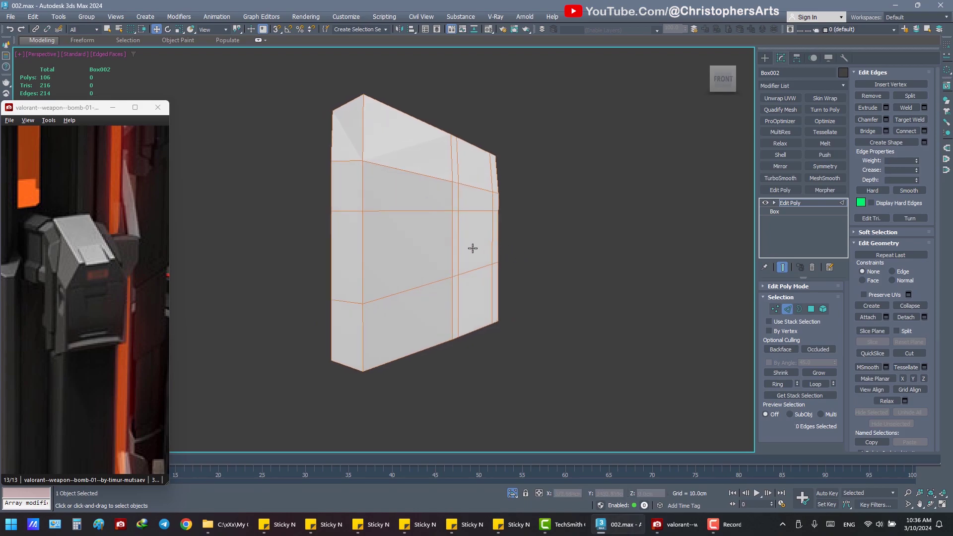
double_click(427, 211)
left_click_drag(431, 195, 425, 205)
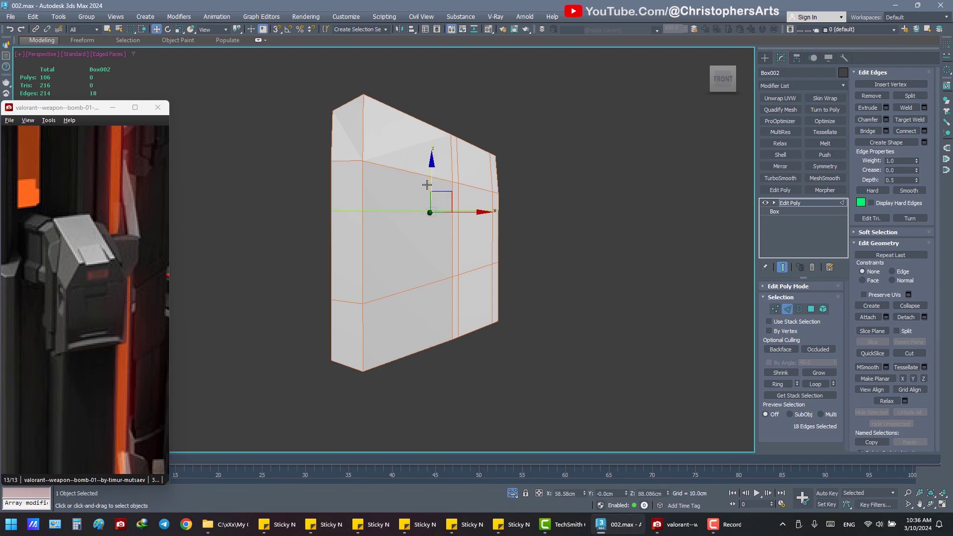
left_click_drag(431, 190, 428, 152)
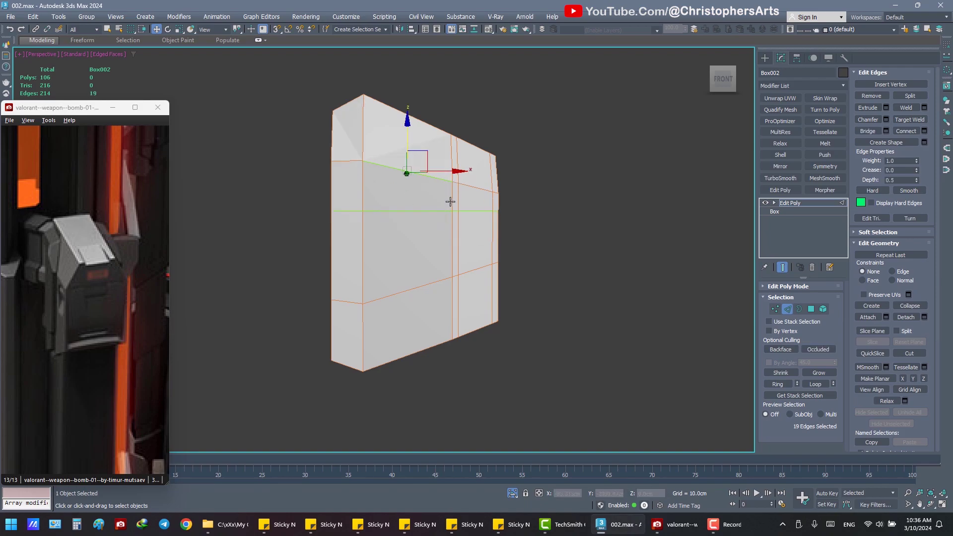
key("ctrl+z")
key("ctrl+z")
double_click(434, 210)
middle_click_drag(434, 211, 492, 225, "alt")
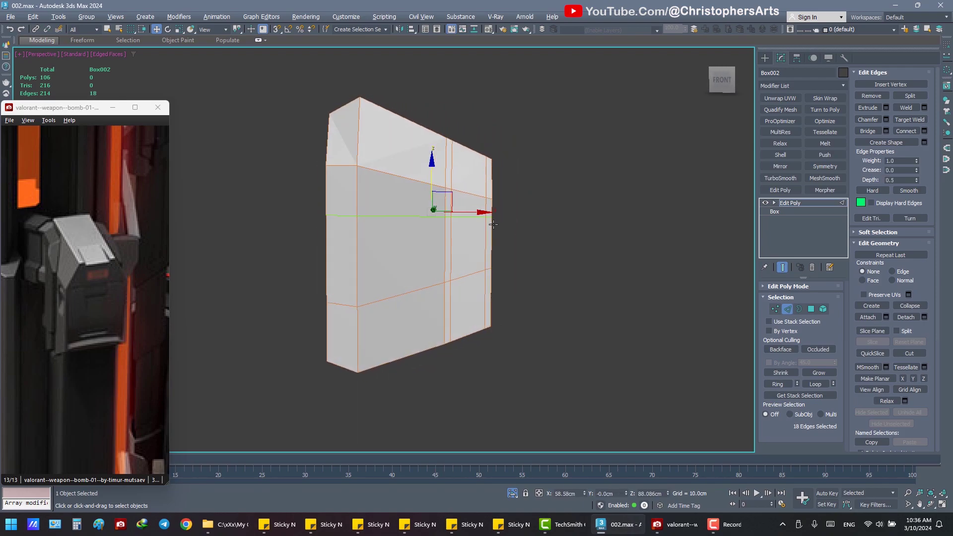
- Chamfer the horizontal loop into a narrow double loop, giving 124 polygons and 250 edges
right_click(443, 219)
left_click(398, 285)
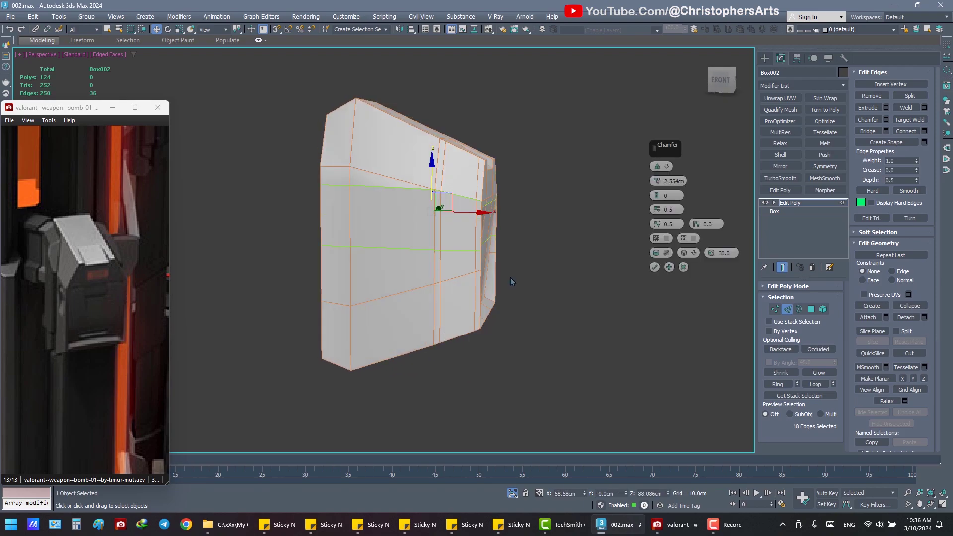
right_click(657, 181)
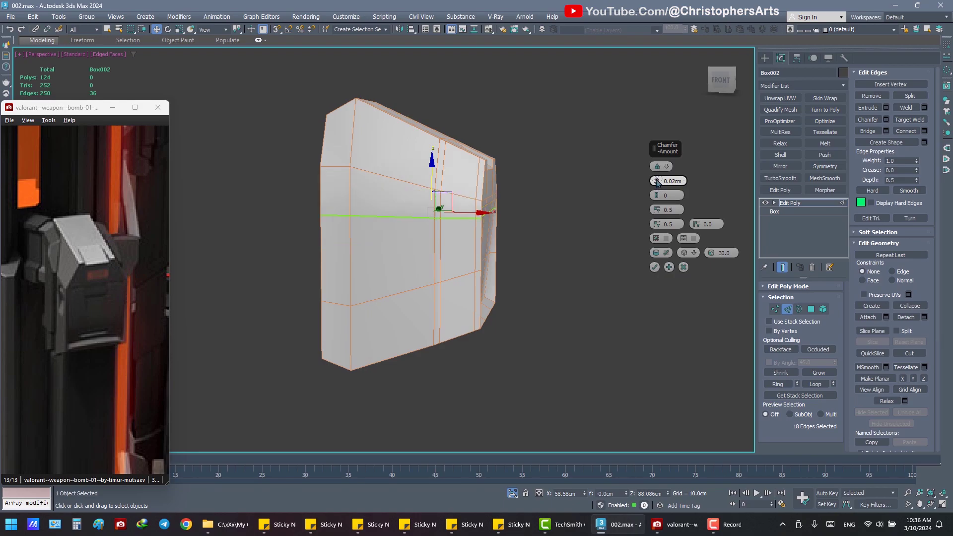
left_click_drag(657, 173, 656, 175)
key("Return")
left_click(619, 246)
mouse_move(618, 246)
middle_mouse_down("alt")
mouse_move(497, 221)
mouse_move(563, 230)
mouse_move(573, 222)
middle_mouse_up("alt")
double_click(496, 222)
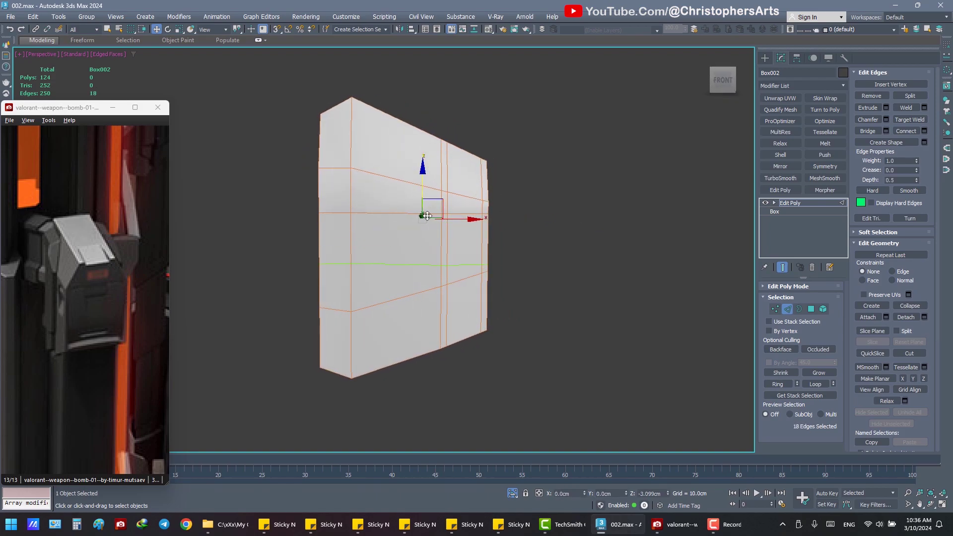
mouse_move(427, 216)
middle_mouse_down("alt")
mouse_move(402, 238)
mouse_move(545, 233)
middle_mouse_up("alt")
- Select two faces beside the right groove and scale them narrower on local X
left_click(551, 238)
left_click(812, 309)
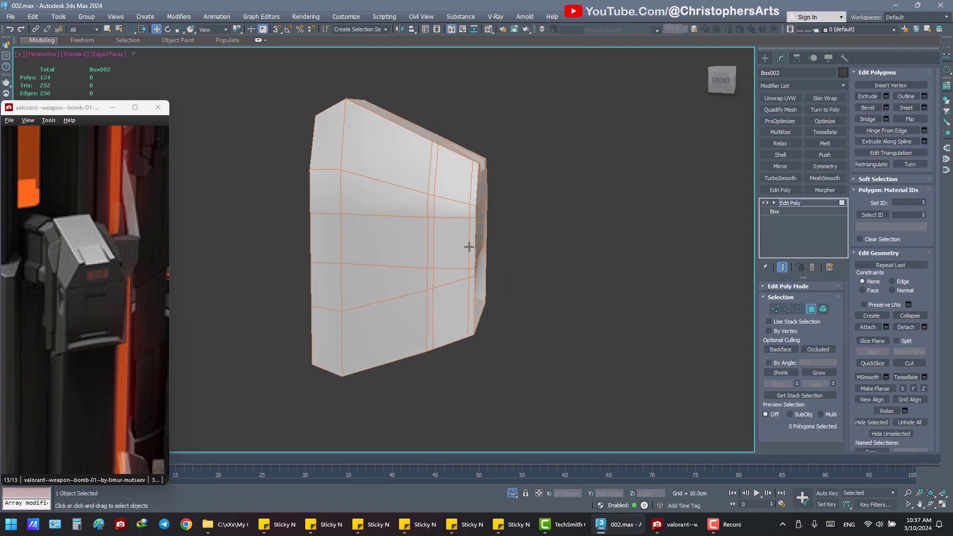
left_click(466, 244)
mouse_move(607, 276)
middle_mouse_down("alt")
mouse_move(502, 277)
mouse_move(606, 276)
mouse_move(549, 266)
middle_mouse_up("alt")
left_click(564, 268, "ctrl")
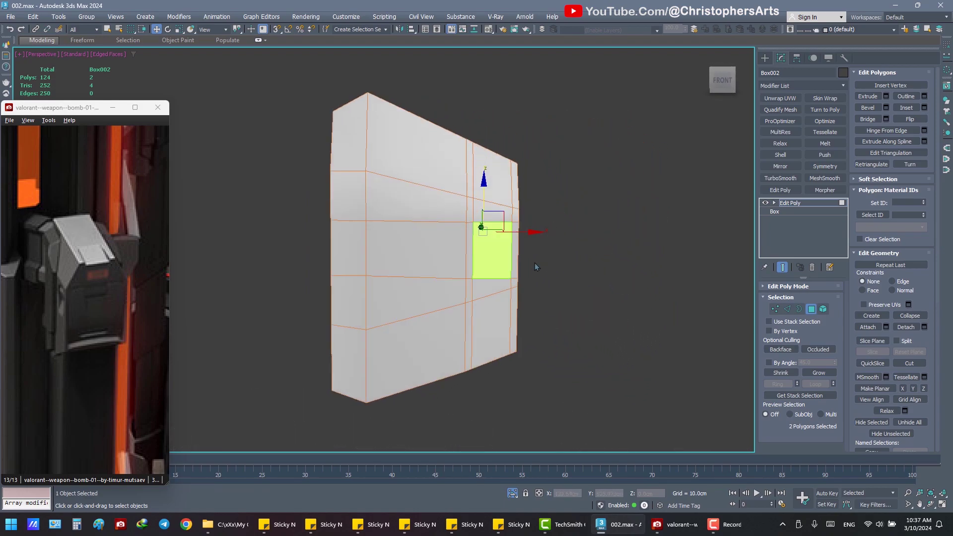
right_click(533, 263)
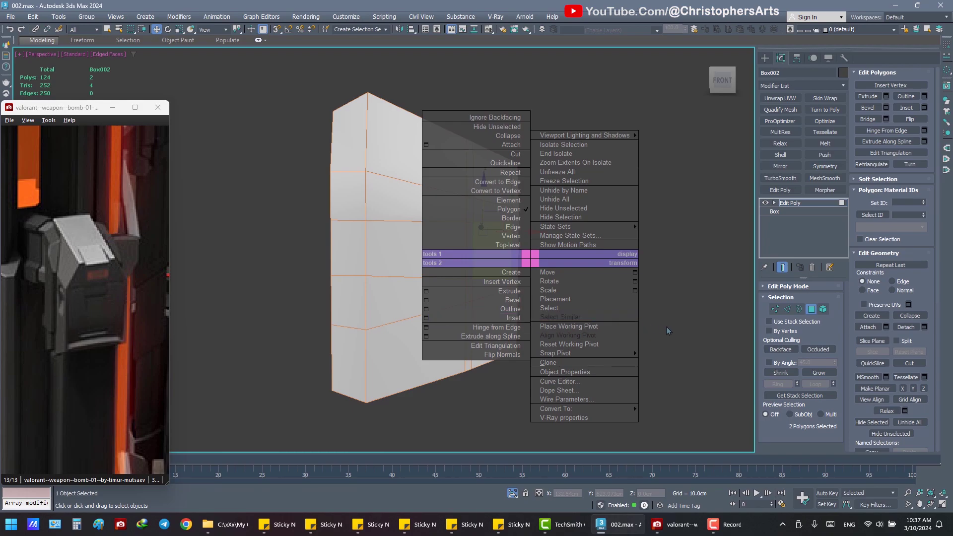
mouse_move(666, 330)
middle_mouse_down("alt")
mouse_move(565, 293)
mouse_move(538, 293)
middle_mouse_up("alt")
right_click(539, 226, "alt")
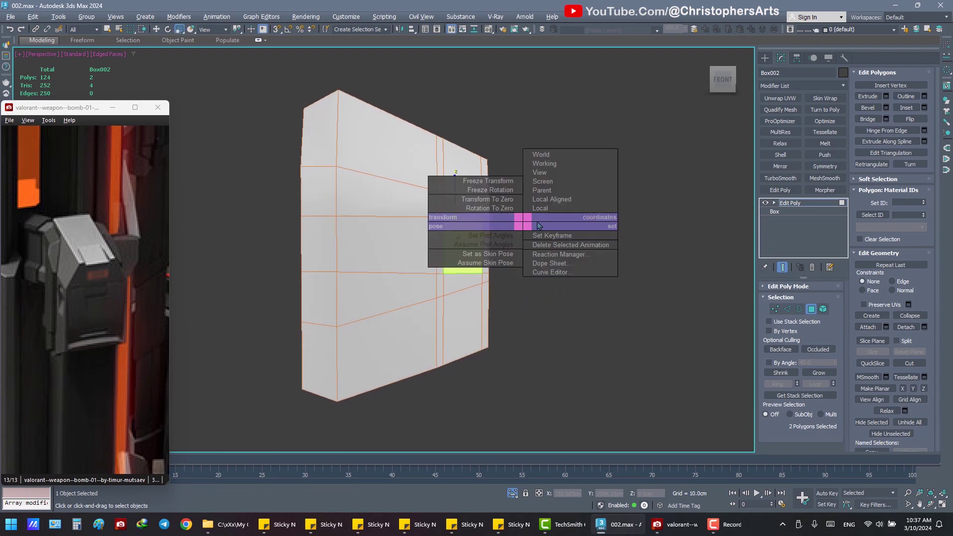
left_click(549, 174)
left_click_drag(519, 232, 509, 233)
mouse_move(509, 233)
middle_mouse_down("alt")
mouse_move(540, 245)
mouse_move(525, 238)
middle_mouse_up("alt")
key("q")
- Inset the two faces by 0.222cm, bringing the panel to 132 polygons
scroll(535, 239, "up", 1)
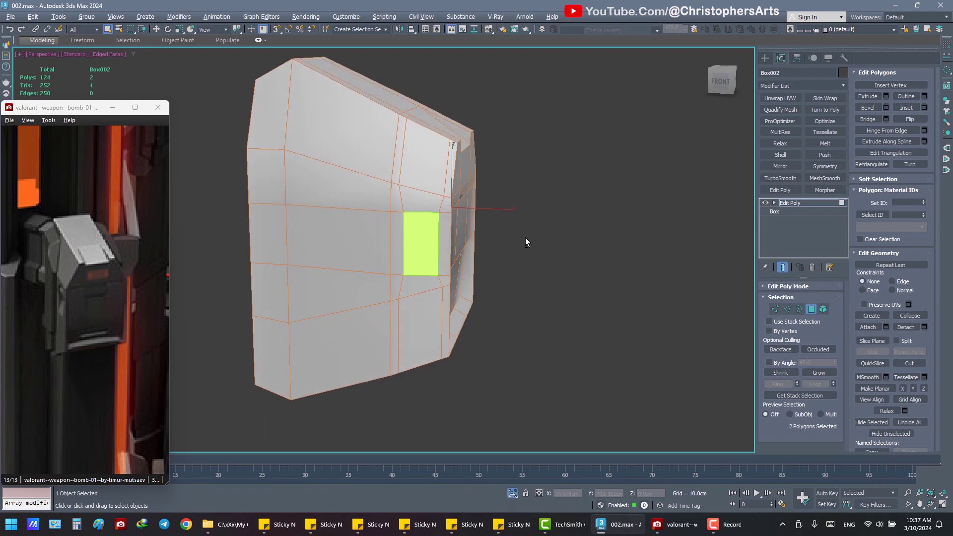
right_click(541, 234)
left_click(434, 292)
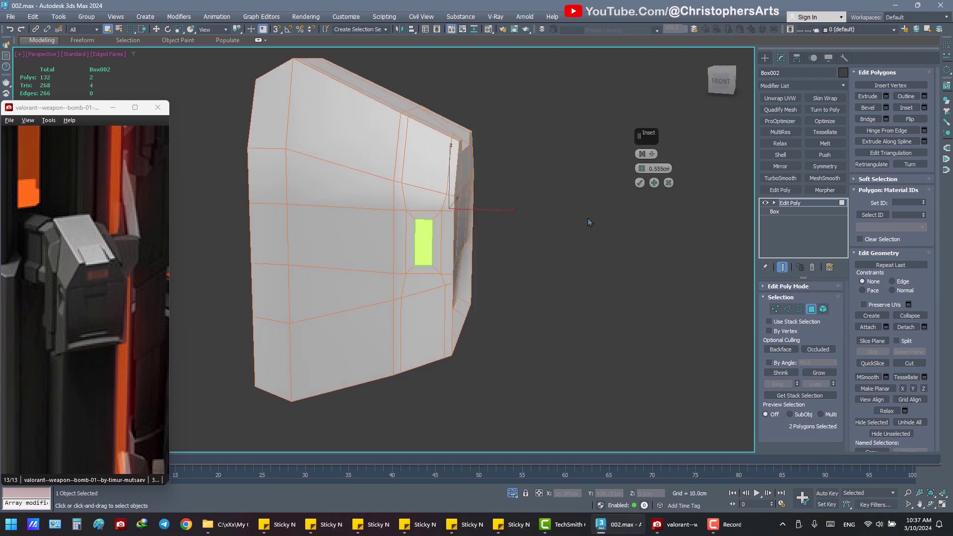
left_click_drag(642, 172, 641, 168)
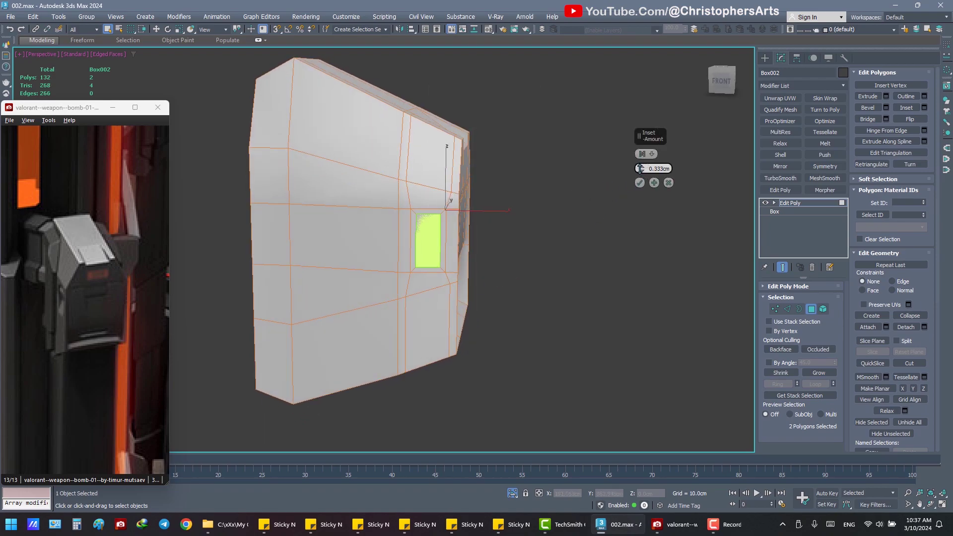
middle_click_drag(627, 174, 562, 191, "alt")
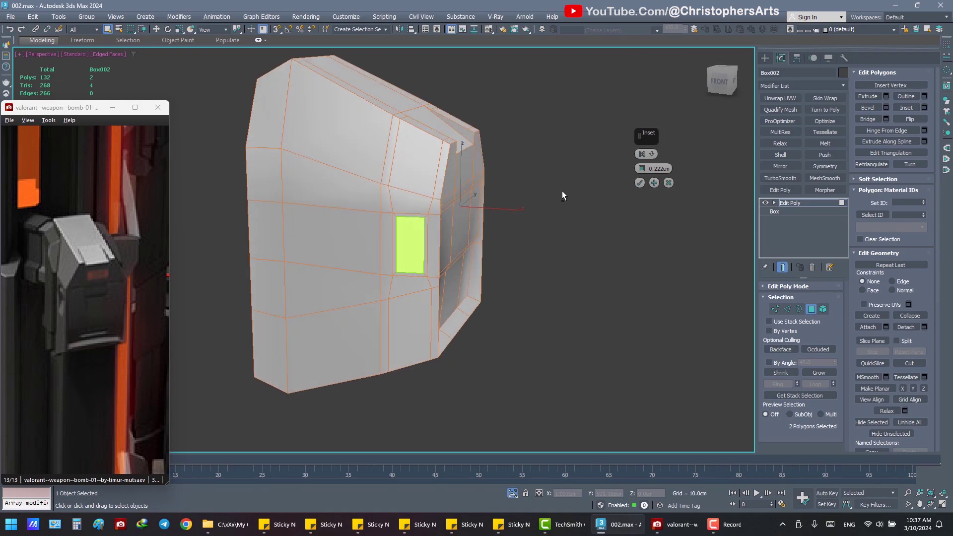
left_click(641, 185)
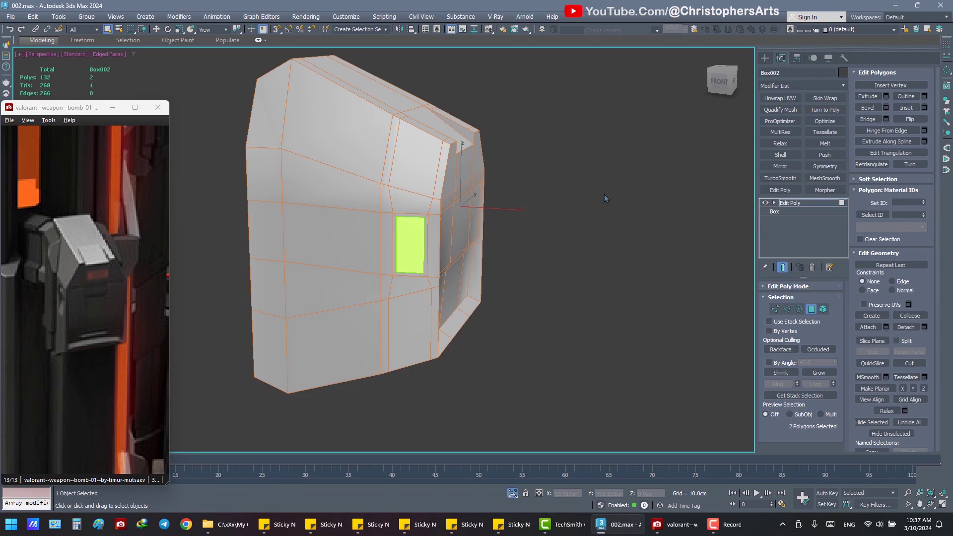
left_click(571, 203)
left_click(417, 233)
- Select both inset window faces on Box002 and scale them narrower
mouse_move(469, 240)
middle_mouse_down("alt")
mouse_move(460, 239)
mouse_move(543, 273)
mouse_move(517, 258)
mouse_move(500, 264)
middle_mouse_up("alt")
left_click(543, 273, "ctrl")
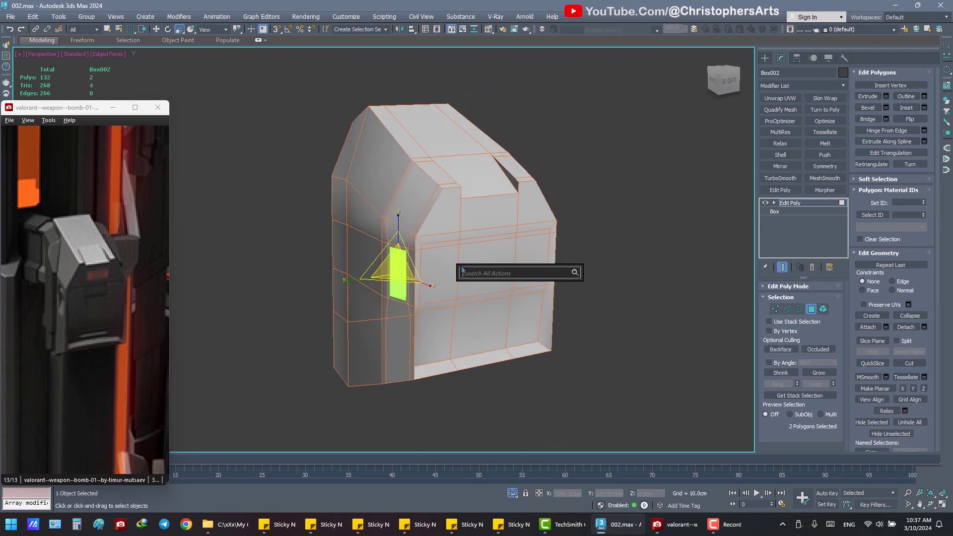
key("r")
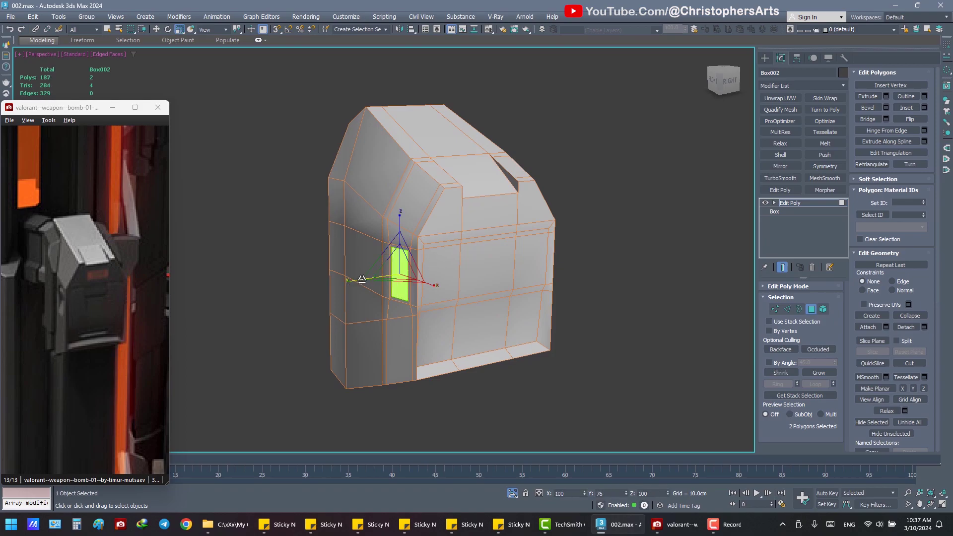
left_click_drag(362, 279, 440, 277)
mouse_move(477, 247)
middle_mouse_down("alt")
mouse_move(526, 265)
mouse_move(502, 278)
mouse_move(491, 266)
mouse_move(594, 276)
middle_mouse_up("alt")
left_click(511, 266)
- Reselect the window faces and extrude them inward by -0.777cm
left_click(419, 250)
mouse_move(420, 251)
middle_mouse_down("alt")
mouse_move(546, 278)
mouse_move(439, 279)
mouse_move(564, 299)
mouse_move(454, 244)
middle_mouse_up("alt")
left_click(546, 278, "ctrl")
left_click(477, 284, "ctrl")
scroll(454, 244, "up", 2)
right_click(454, 244)
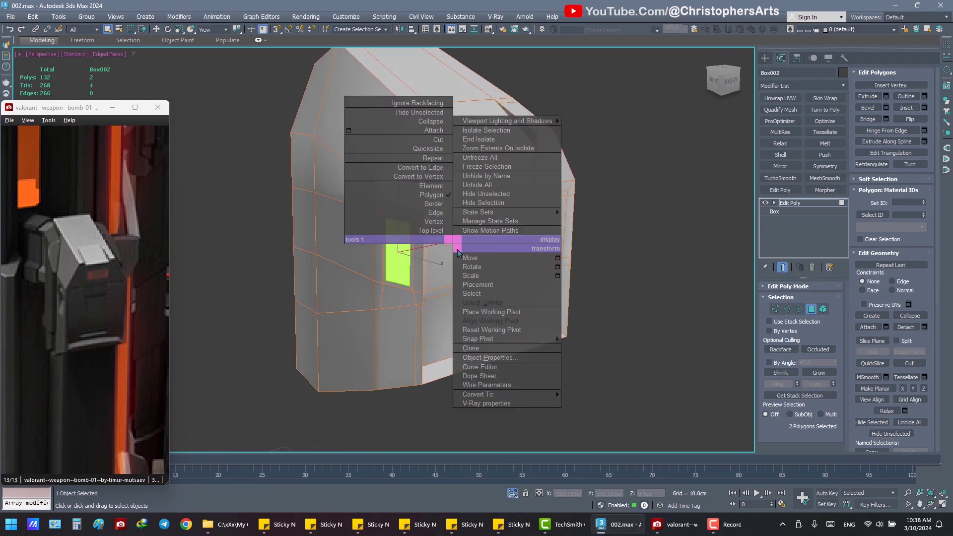
left_click(349, 277)
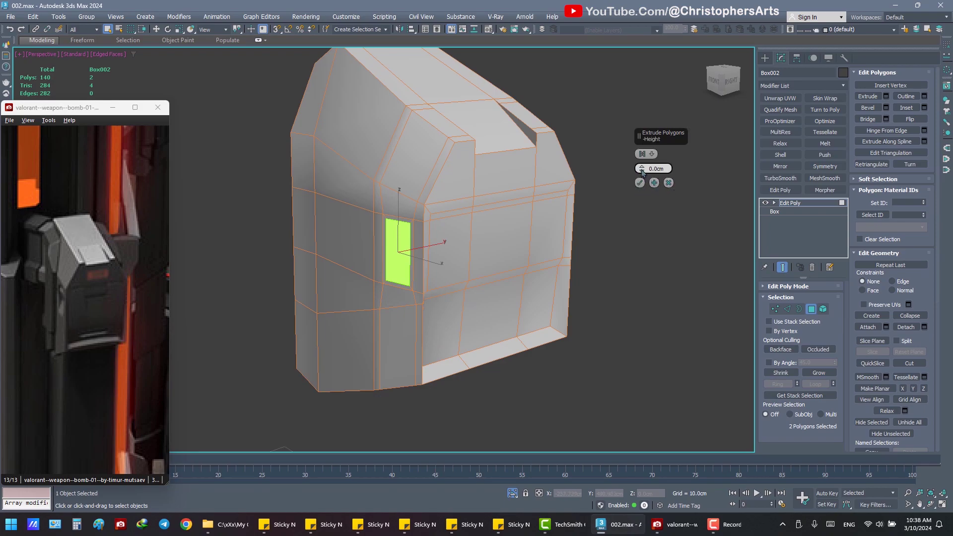
left_click_drag(642, 171, 641, 173)
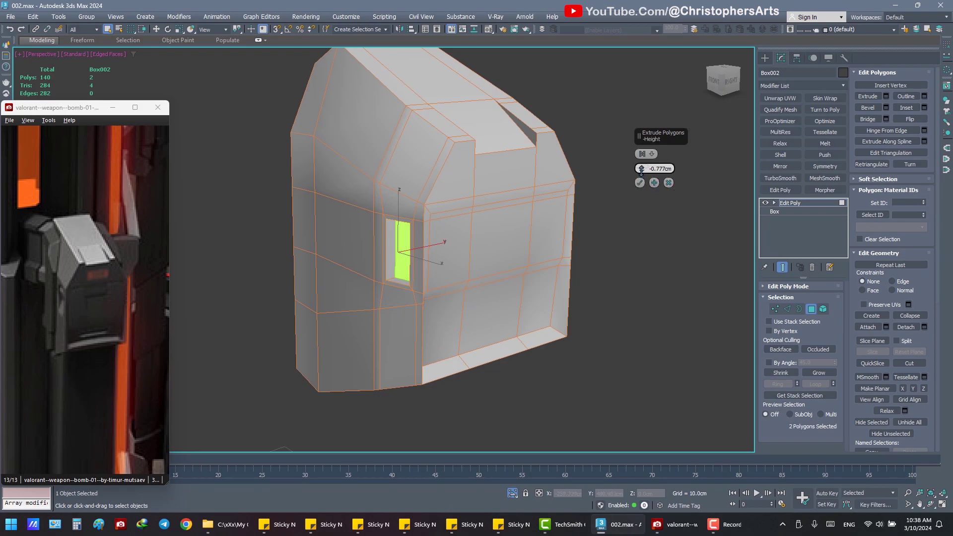
left_click(640, 183)
- Connect the edge ring with 1 segment and 0 pinch to add a horizontal loop
key("2")
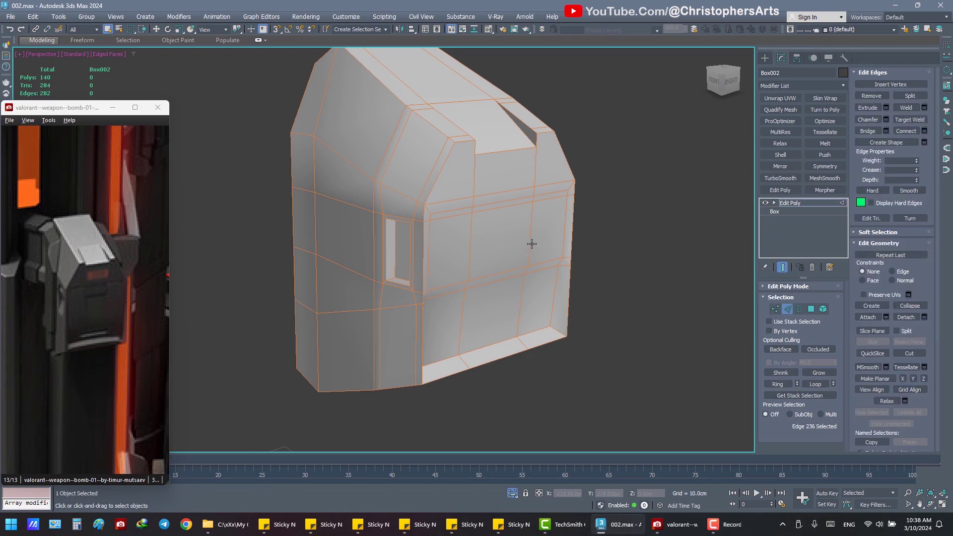
key("alt+r")
middle_click_drag(470, 249, 464, 264, "alt")
right_click(464, 264)
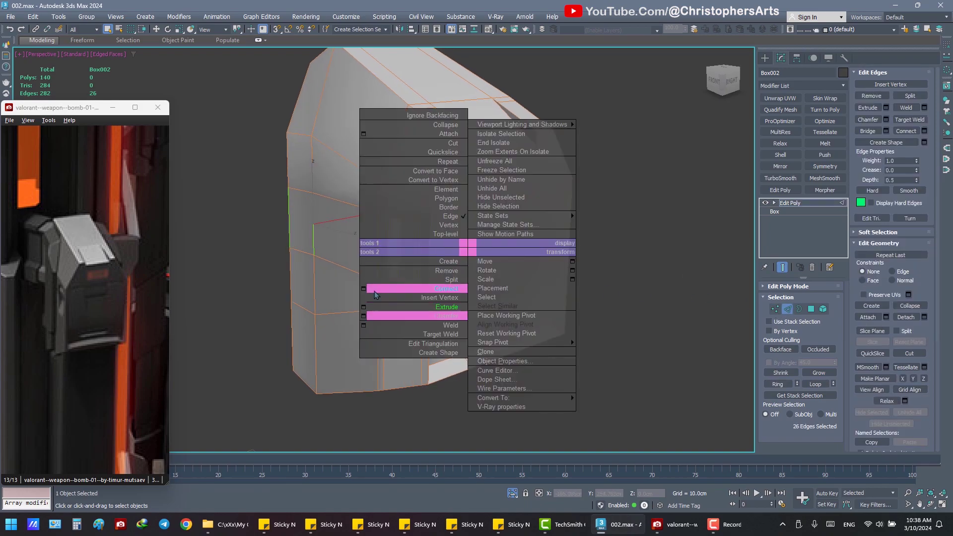
left_click(438, 285)
left_click_drag(641, 168, 641, 158)
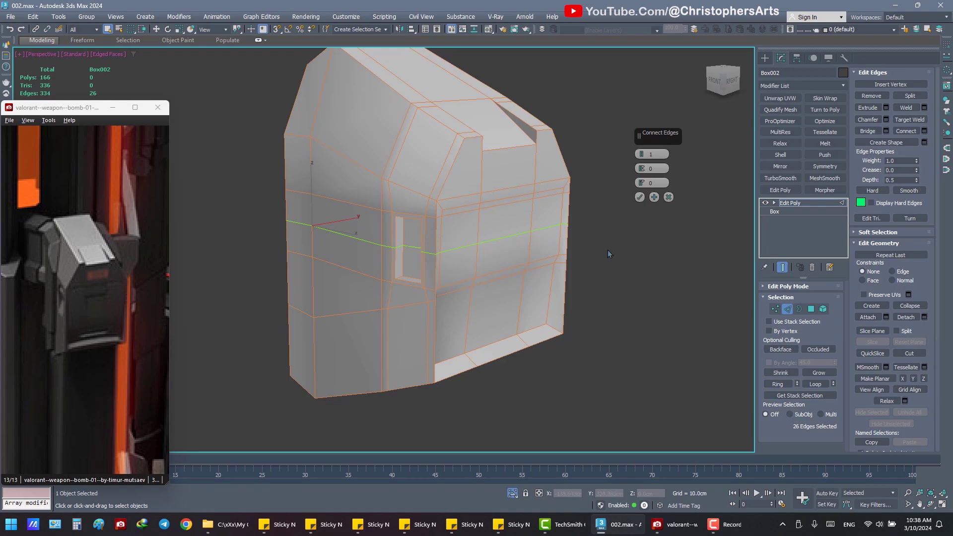
key("Return")
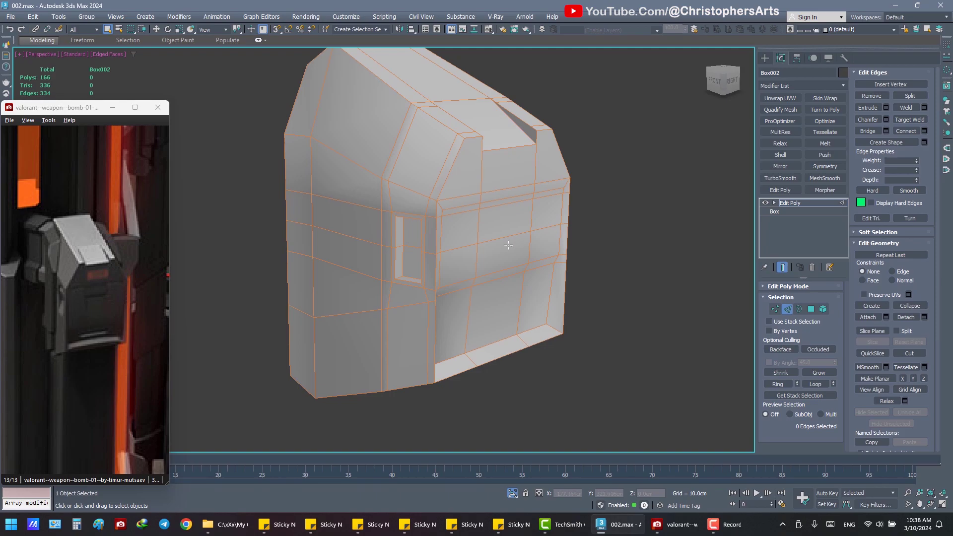
- Target Weld the stray vertices at the recess corner onto their neighbours
middle_click_drag(508, 244, 675, 298, "alt")
left_click(773, 308)
scroll(462, 263, "up", 3)
right_click(651, 275)
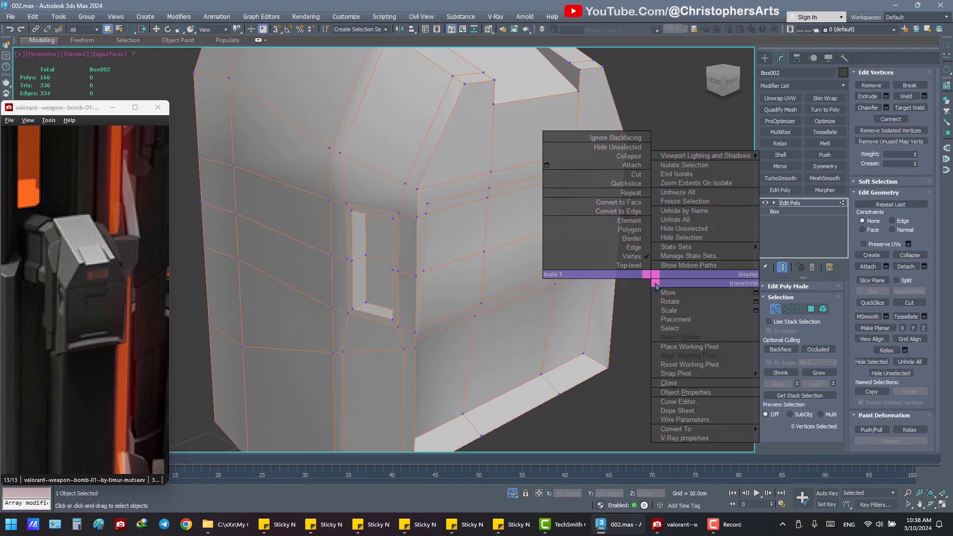
left_click(631, 335)
left_click(356, 307)
mouse_move(356, 307)
middle_mouse_down("alt")
mouse_move(398, 324)
mouse_move(549, 311)
mouse_move(408, 310)
mouse_move(430, 324)
mouse_move(389, 322)
middle_mouse_up("alt")
left_click(284, 285)
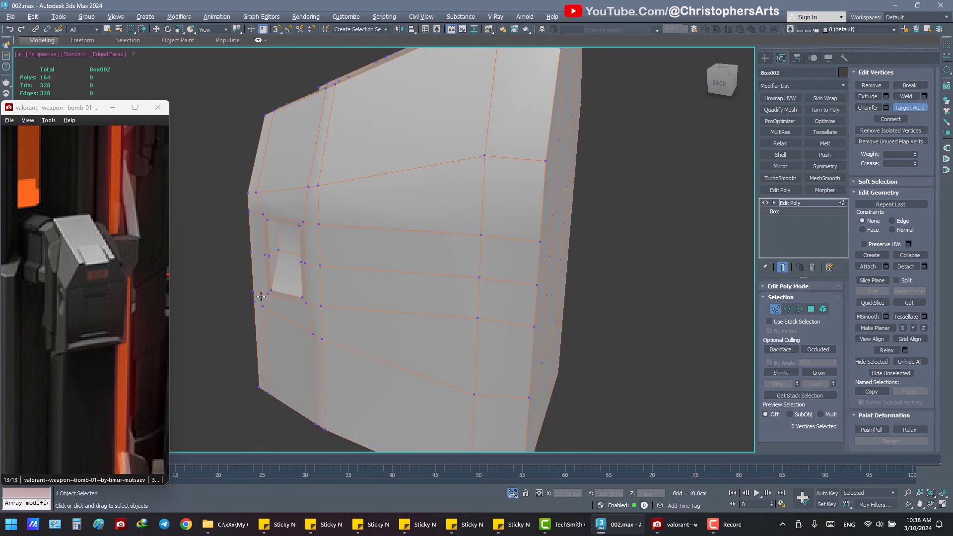
mouse_move(271, 290)
middle_mouse_down("alt")
mouse_move(267, 276)
mouse_move(300, 254)
mouse_move(359, 267)
mouse_move(329, 270)
mouse_move(342, 271)
middle_mouse_up("alt")
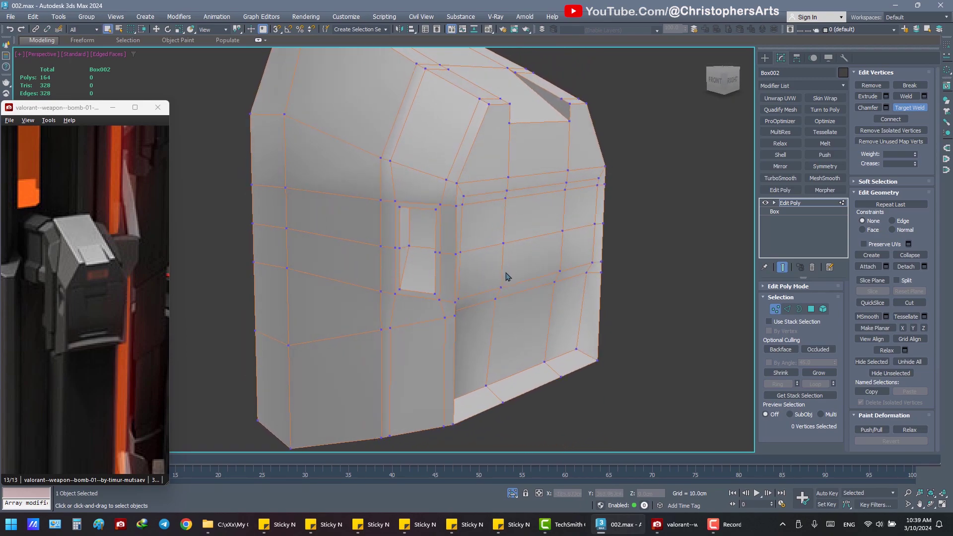
- Connect edges to add a second horizontal loop around the box
key("2")
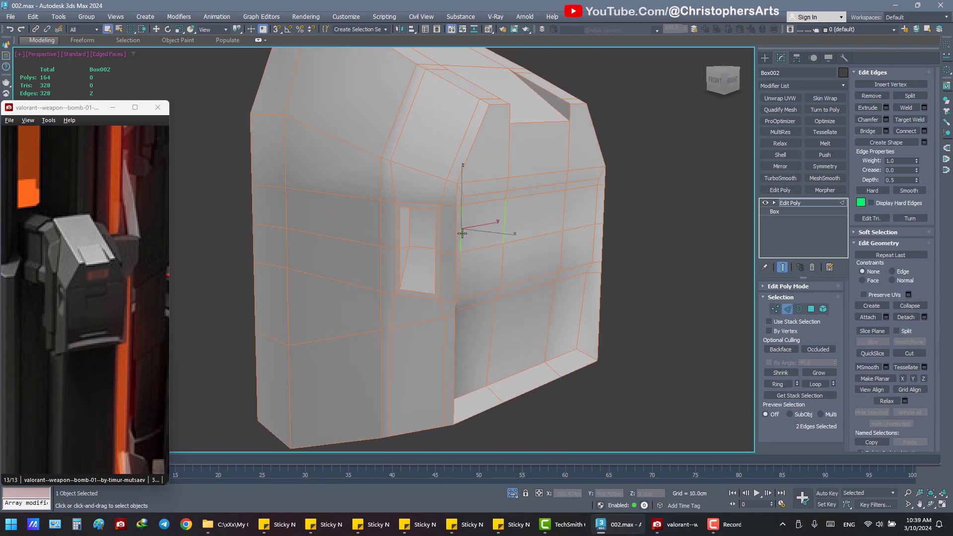
right_click(463, 233)
left_click(398, 274)
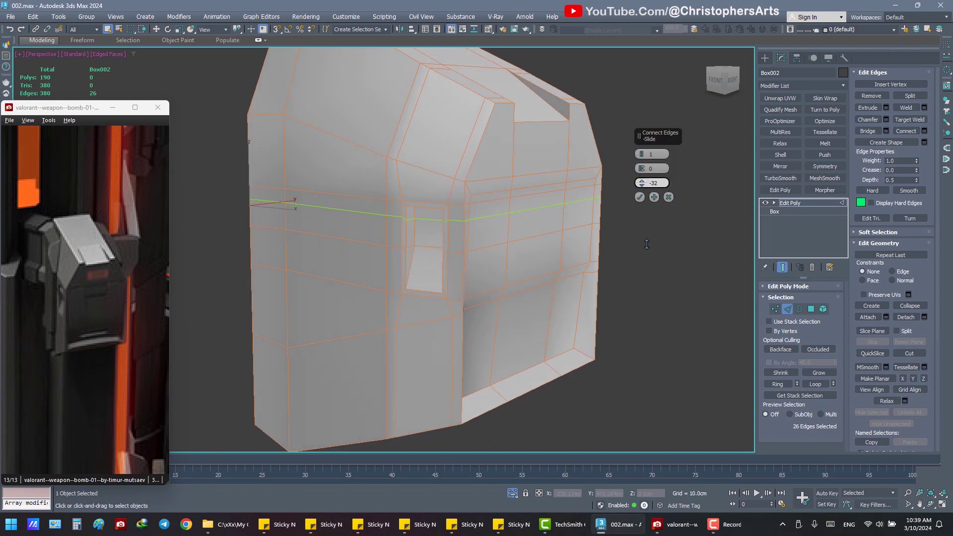
left_click(645, 202)
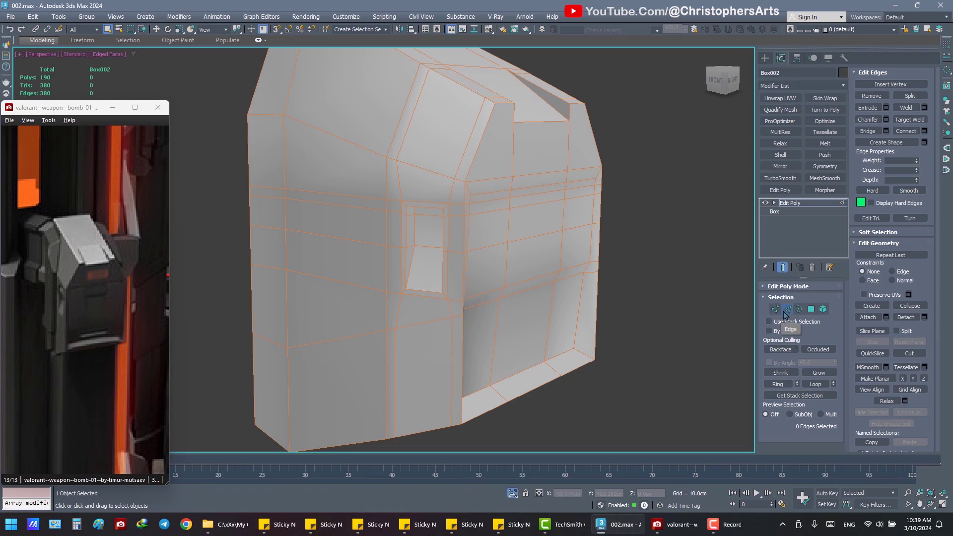
- Convert the two recess faces to their vertices and scale them together
key("4")
left_click(432, 213)
key("z")
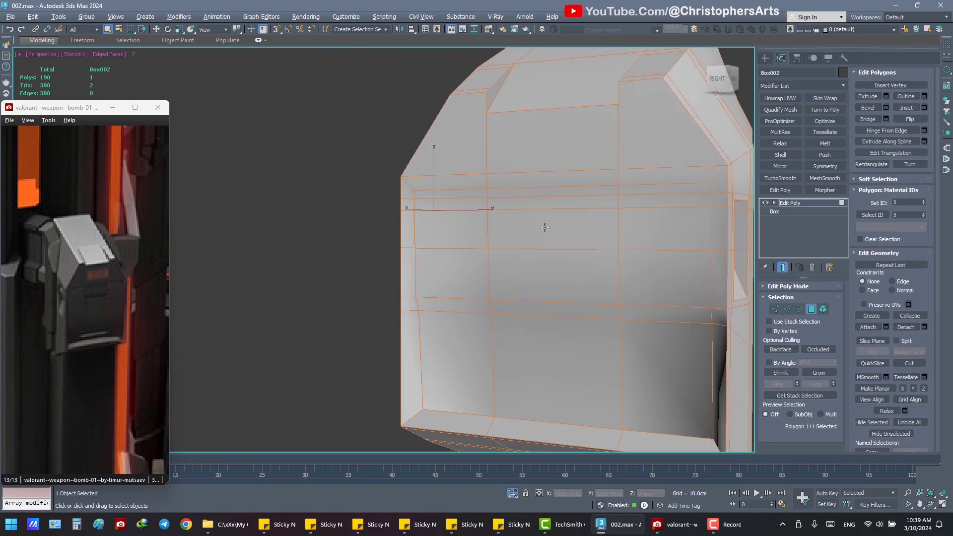
mouse_move(545, 227)
middle_mouse_down("alt")
mouse_move(426, 219)
mouse_move(495, 171)
mouse_move(500, 219)
middle_mouse_up("alt")
left_click(496, 170, "ctrl")
right_click(496, 219)
left_click(446, 143)
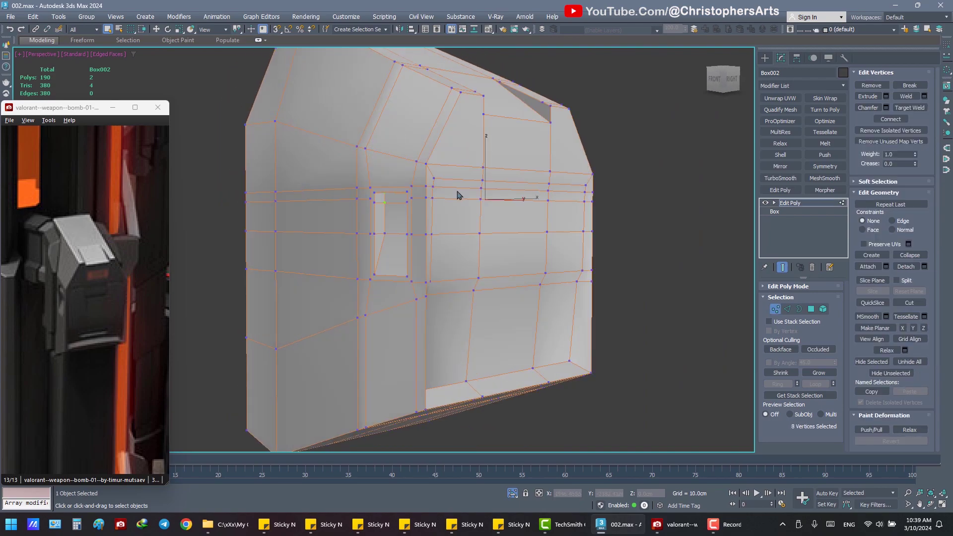
key("r")
mouse_move(454, 193)
middle_mouse_down("alt")
mouse_move(447, 183)
mouse_move(418, 192)
mouse_move(424, 208)
middle_mouse_up("alt")
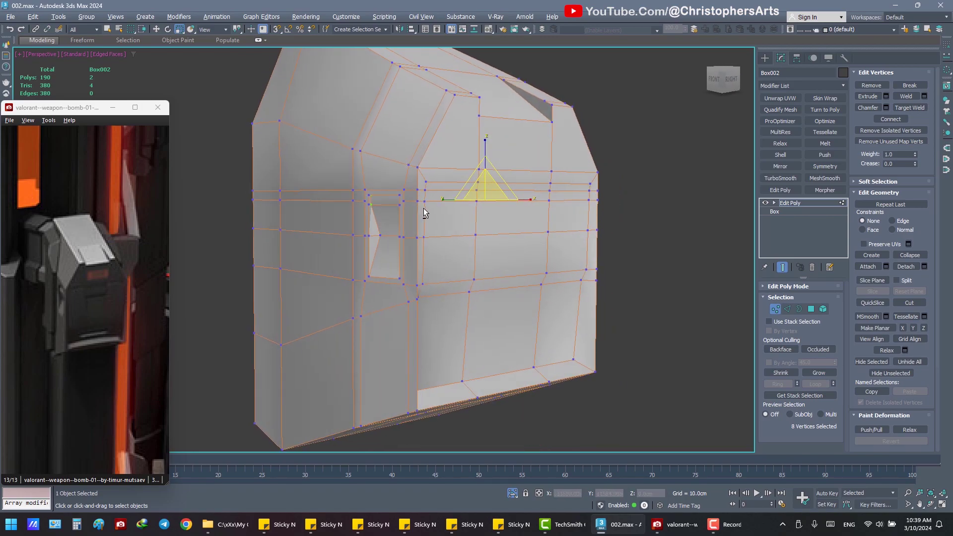
- Leave sub-object editing, deselect the box, and save 002.max
key("q")
left_click(785, 309)
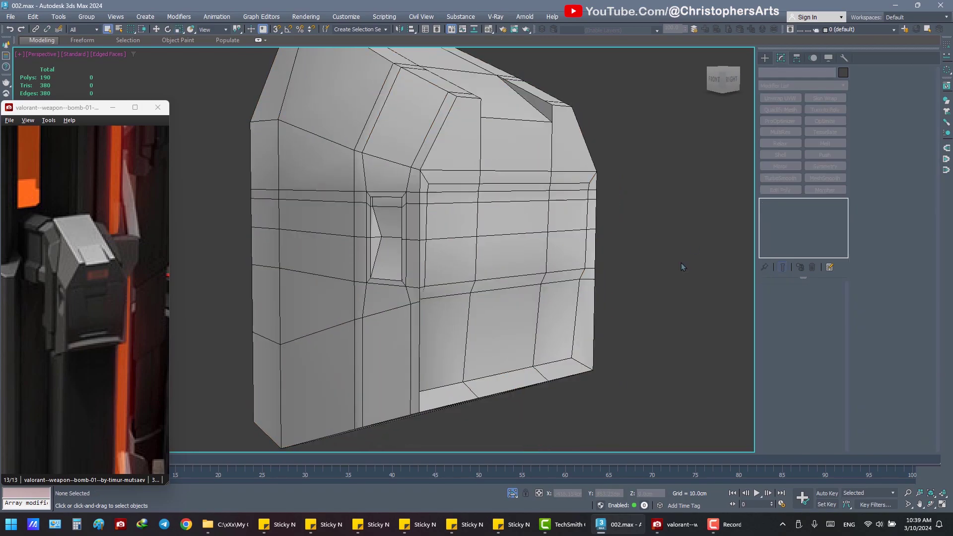
left_click(775, 309)
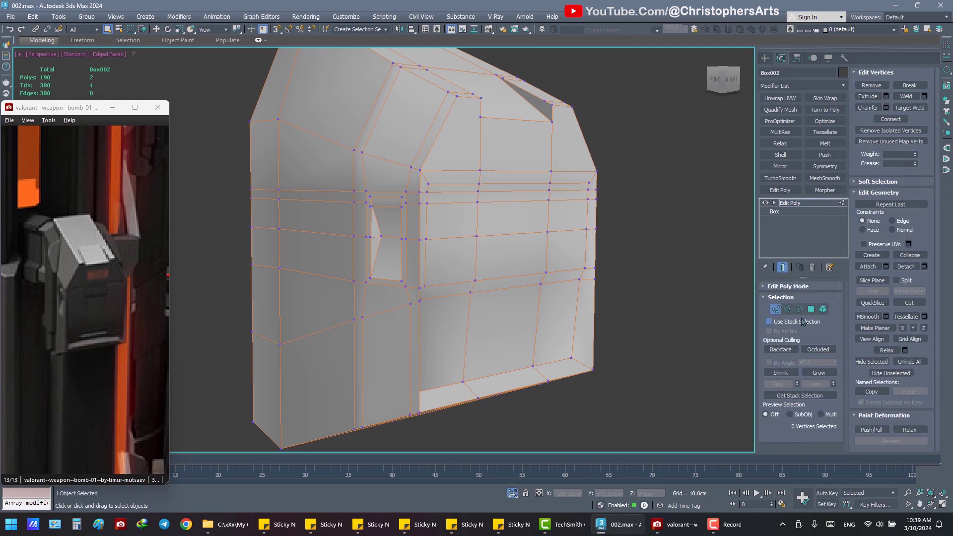
left_click(732, 299)
mouse_move(732, 299)
middle_mouse_down("alt")
mouse_move(639, 292)
mouse_move(529, 256)
middle_mouse_up("alt")
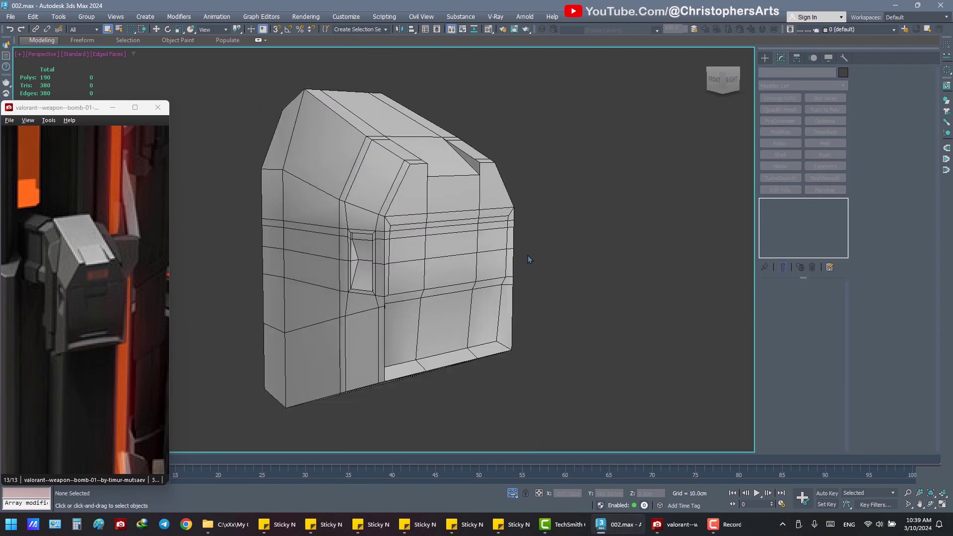
key("ctrl+s")
- Adjust smoothing groups on all of the box's faces for flat shading and resave 002.max
left_click(480, 250)
key("5")
left_click(479, 263)
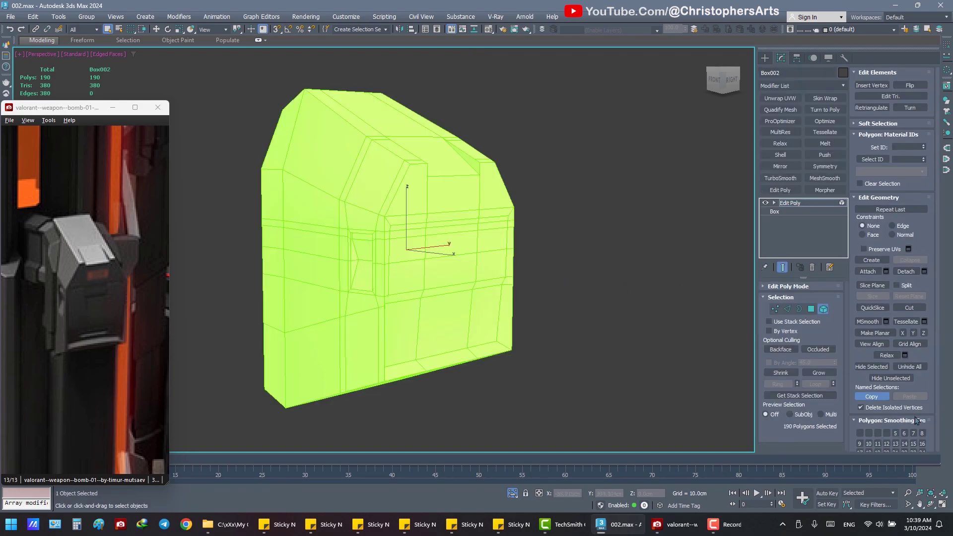
scroll(919, 416, "down", 3)
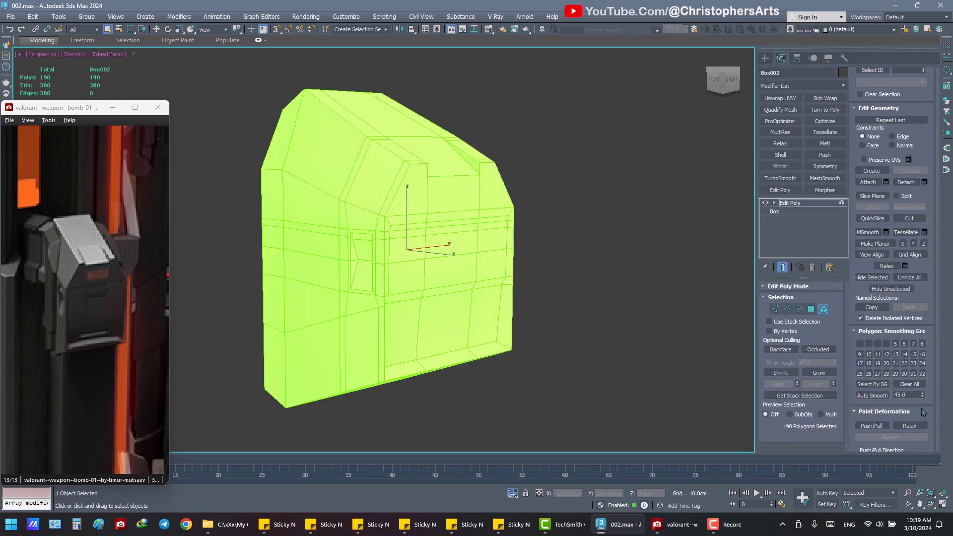
left_click(723, 358)
key("5")
left_click(681, 324)
middle_click_drag(681, 324, 615, 322, "alt")
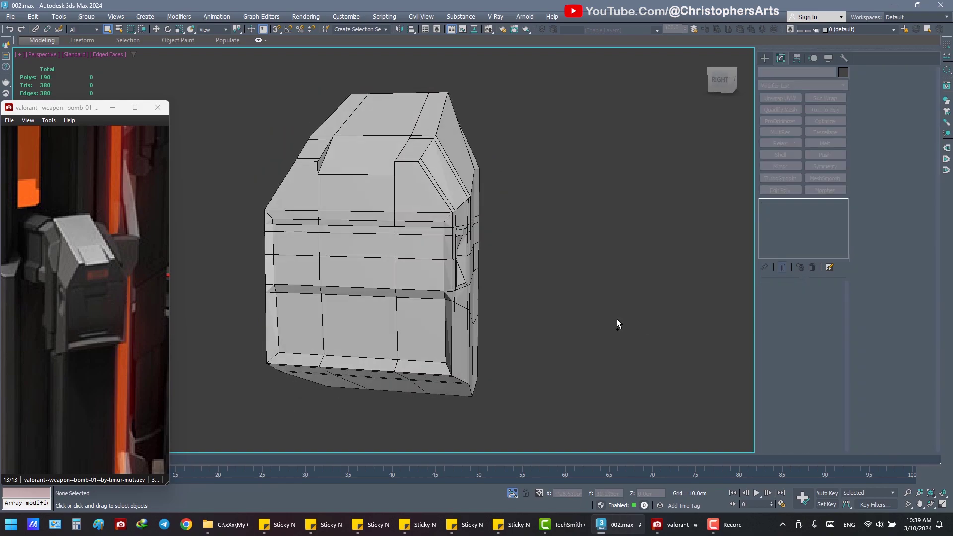
key("ctrl+s")
- Select Box002 in Edge mode and orbit to a front-left view
mouse_move(532, 276)
middle_mouse_down("alt")
mouse_move(580, 295)
mouse_move(510, 273)
middle_mouse_up("alt")
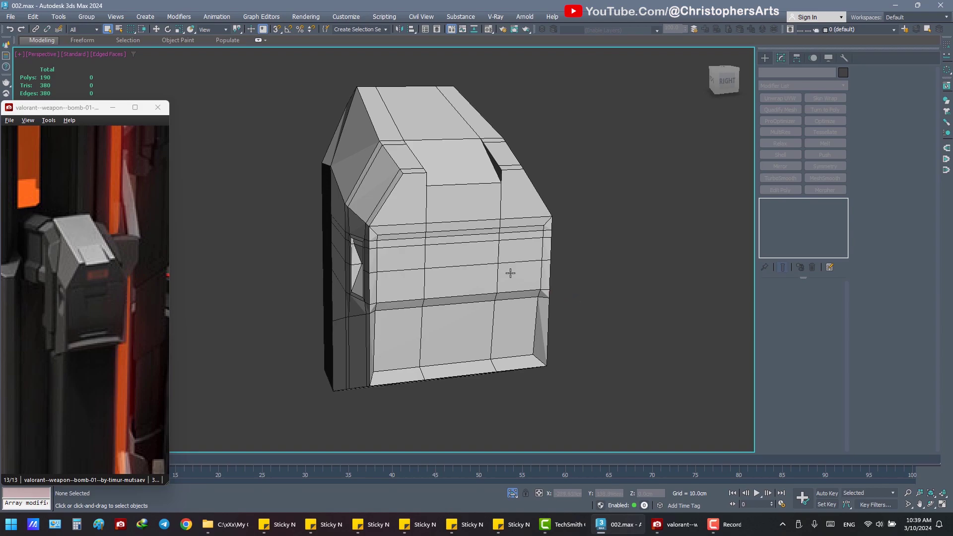
left_click(511, 273)
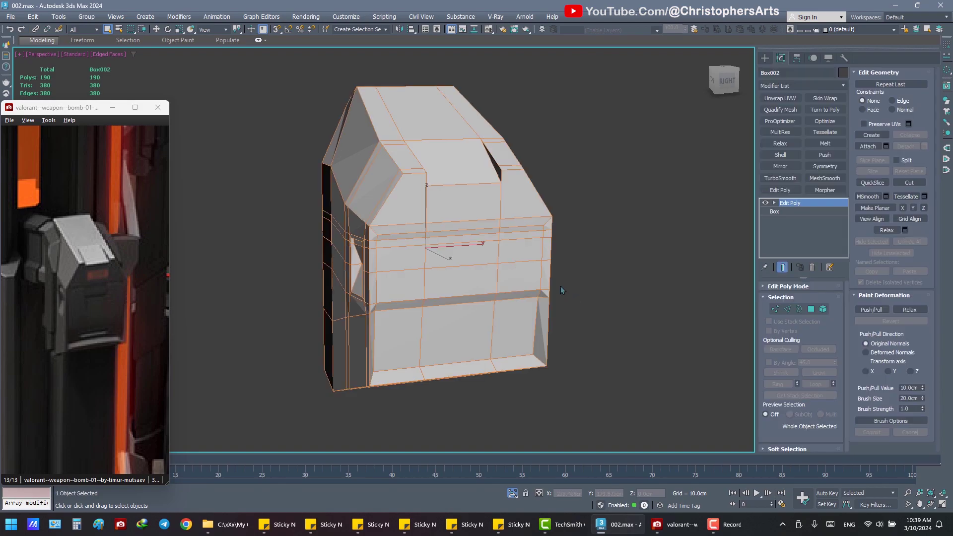
left_click(786, 310)
mouse_move(700, 297)
middle_mouse_down("alt")
mouse_move(630, 308)
mouse_move(677, 317)
middle_mouse_up("alt")
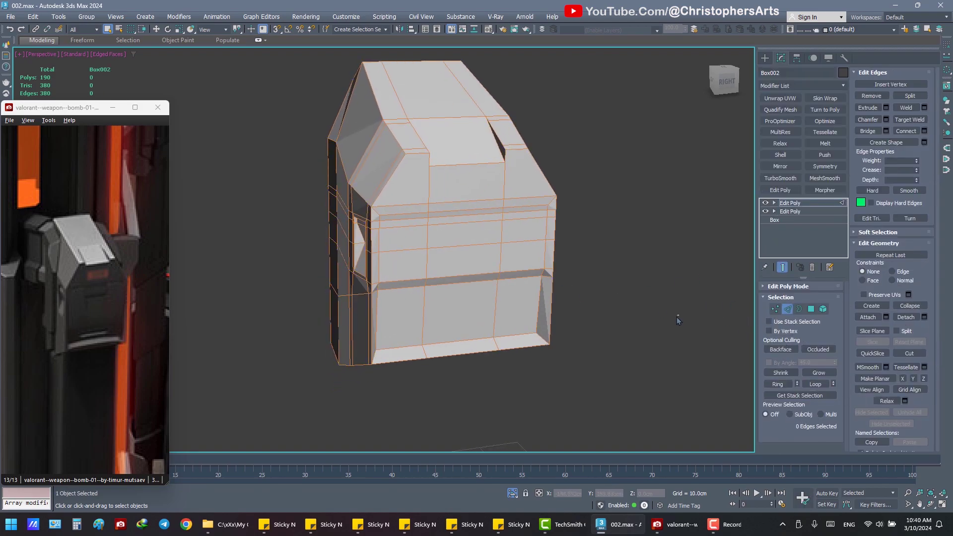
mouse_move(537, 311)
middle_mouse_down("alt")
mouse_move(536, 297)
mouse_move(549, 298)
mouse_move(521, 293)
mouse_move(496, 309)
mouse_move(523, 304)
mouse_move(502, 304)
mouse_move(515, 308)
mouse_move(499, 327)
middle_mouse_up("alt")
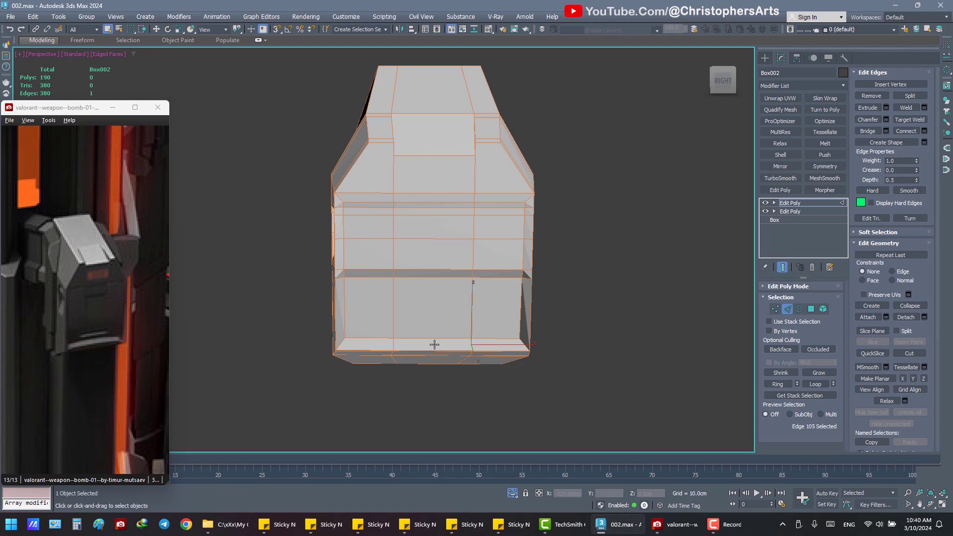
middle_click_drag(394, 344, 450, 330, "alt")
- Connect the selected edges to add a new loop across the front
right_click(450, 331)
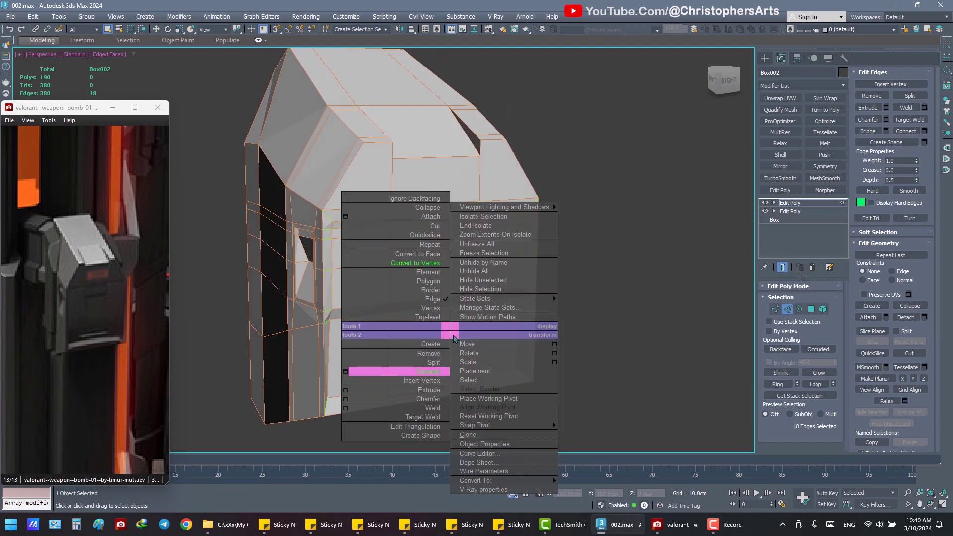
left_click(351, 373)
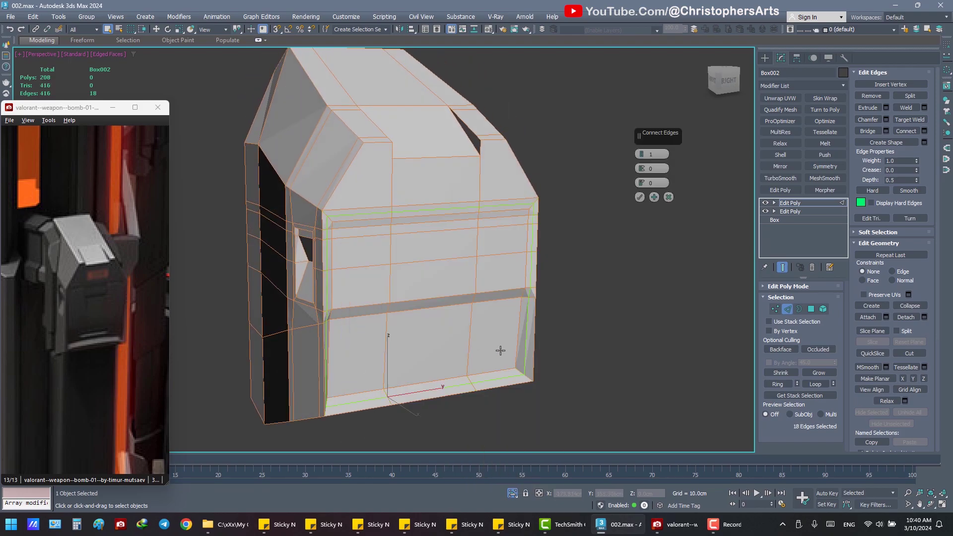
left_click(640, 198)
- Select a groove edge, then switch to Vertex level and select the band's vertices
left_click(494, 380)
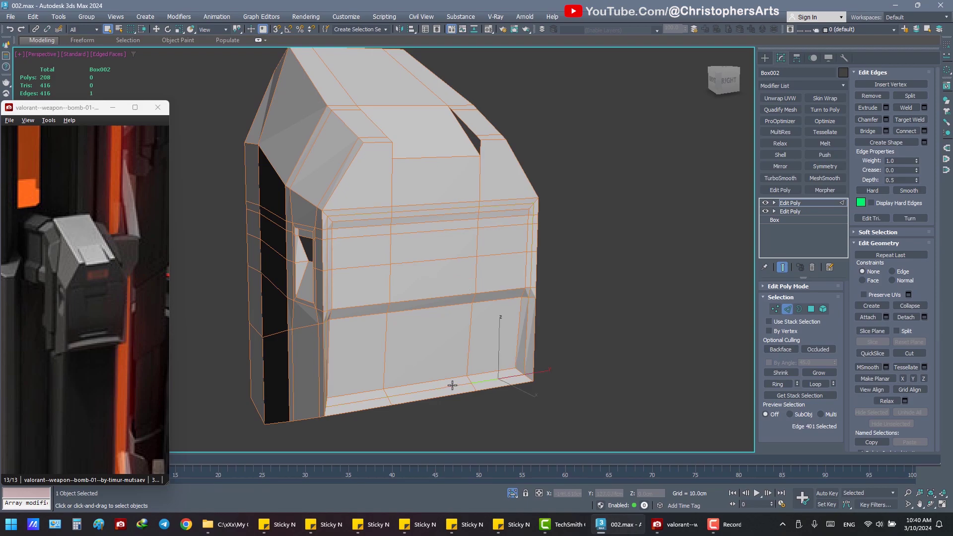
key("w")
middle_click_drag(381, 394, 500, 325, "alt")
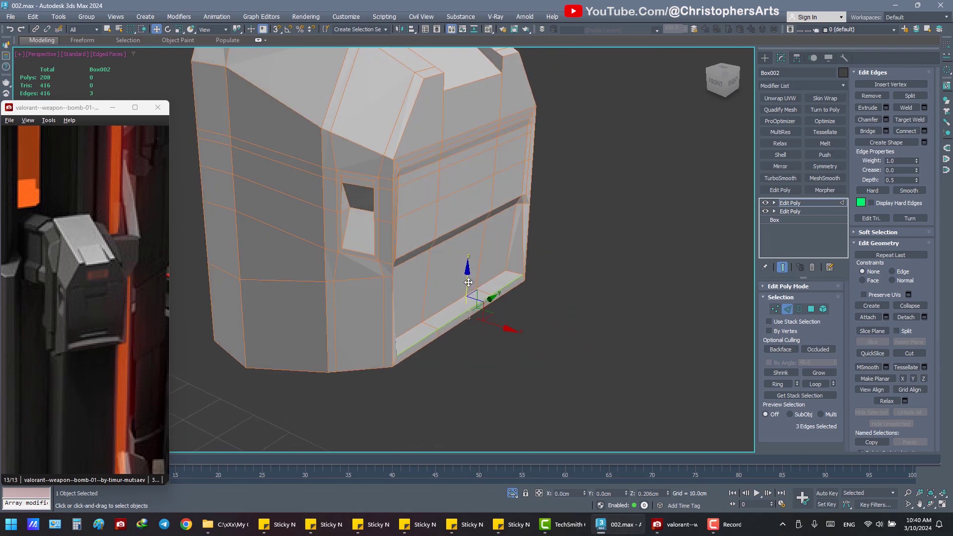
mouse_move(468, 286)
middle_mouse_down("alt")
mouse_move(495, 305)
mouse_move(534, 294)
mouse_move(518, 298)
middle_mouse_up("alt")
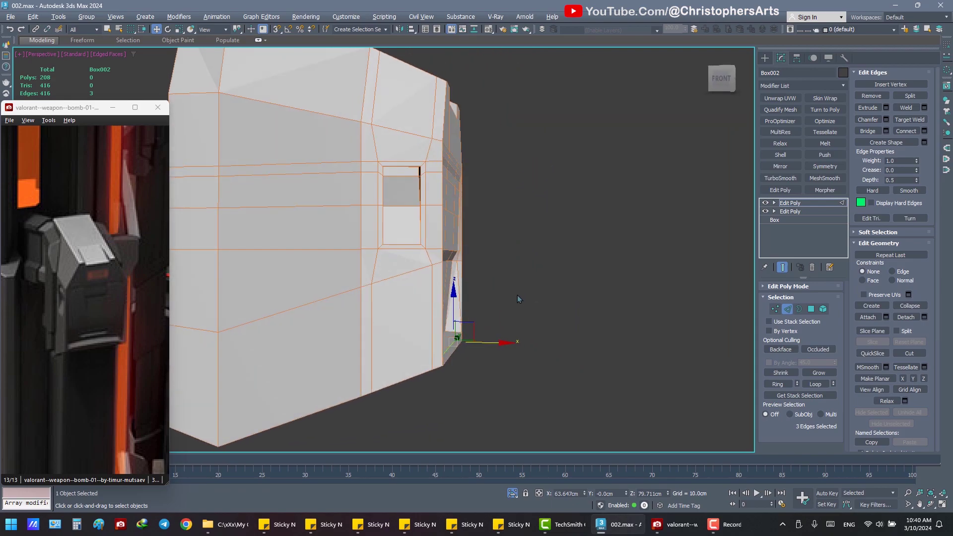
middle_click_drag(473, 321, 580, 300, "alt")
left_click(512, 303)
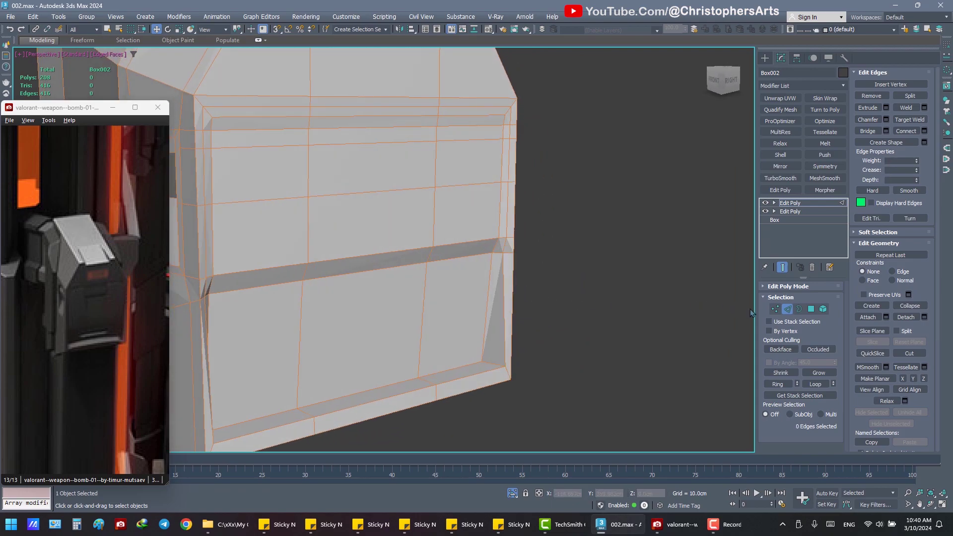
left_click(775, 309)
middle_click_drag(544, 270, 462, 264, "alt")
scroll(310, 264, "up", 1)
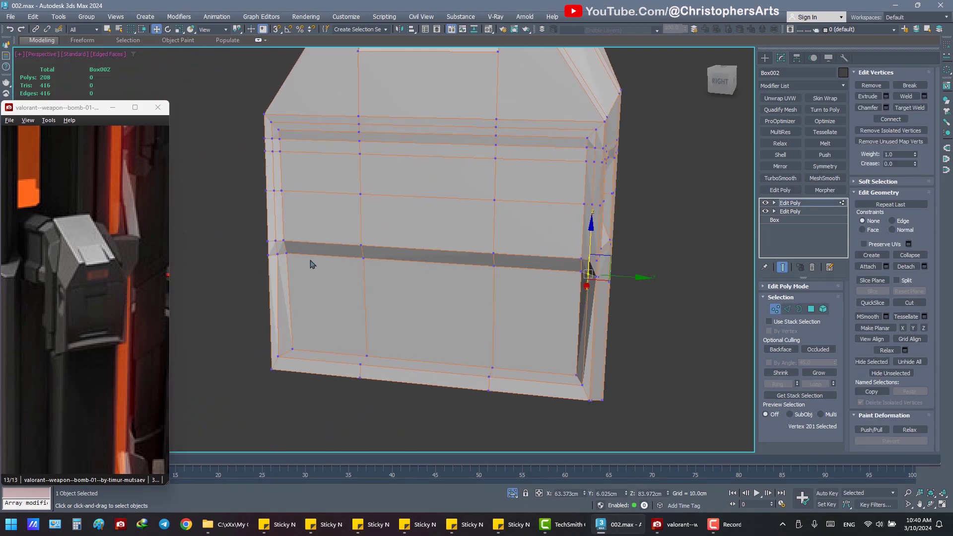
left_click(277, 270, "ctrl")
mouse_move(345, 273)
middle_mouse_down("alt")
mouse_move(431, 278)
mouse_move(451, 271)
mouse_move(431, 226)
middle_mouse_up("alt")
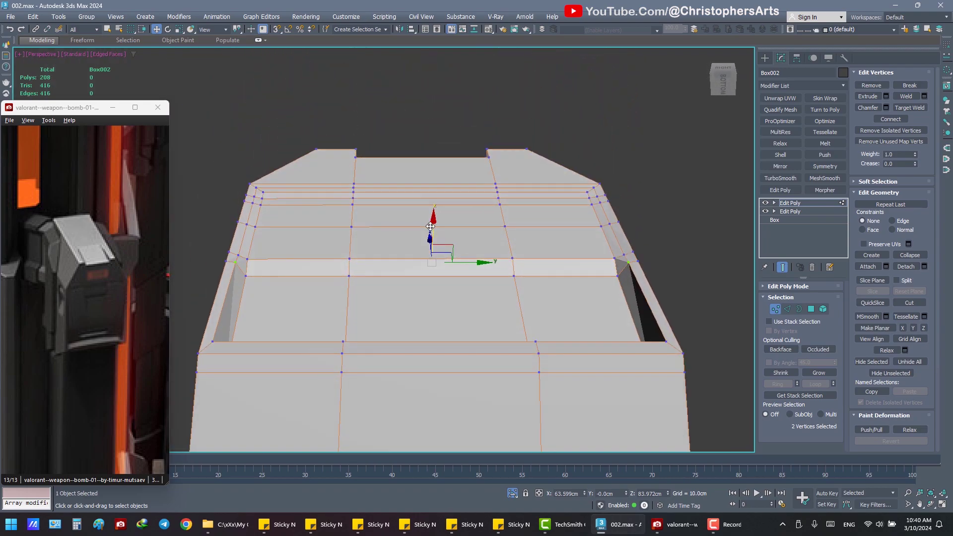
left_click(626, 255)
left_click(240, 254, "ctrl")
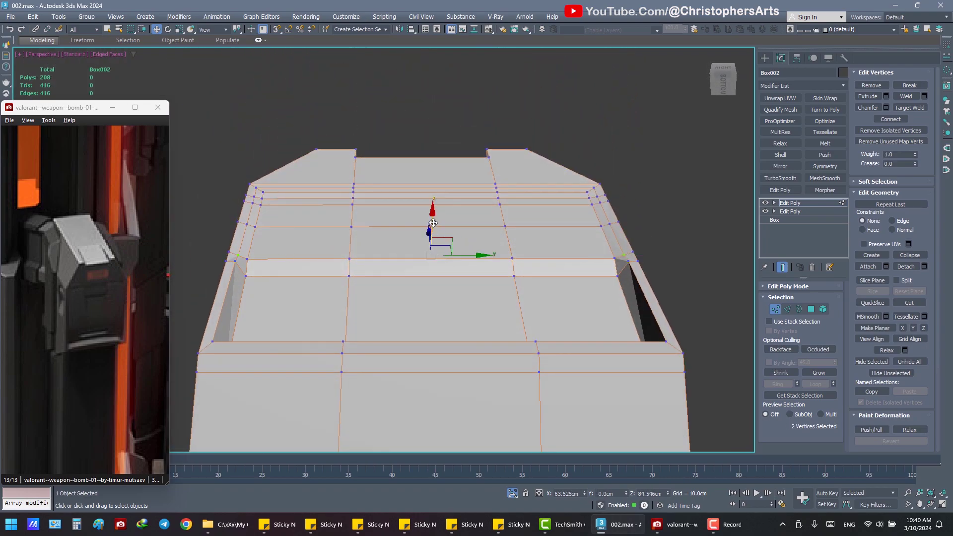
mouse_move(433, 221)
middle_mouse_down("alt")
mouse_move(479, 281)
mouse_move(464, 313)
mouse_move(498, 330)
mouse_move(566, 339)
middle_mouse_up("alt")
key("q")
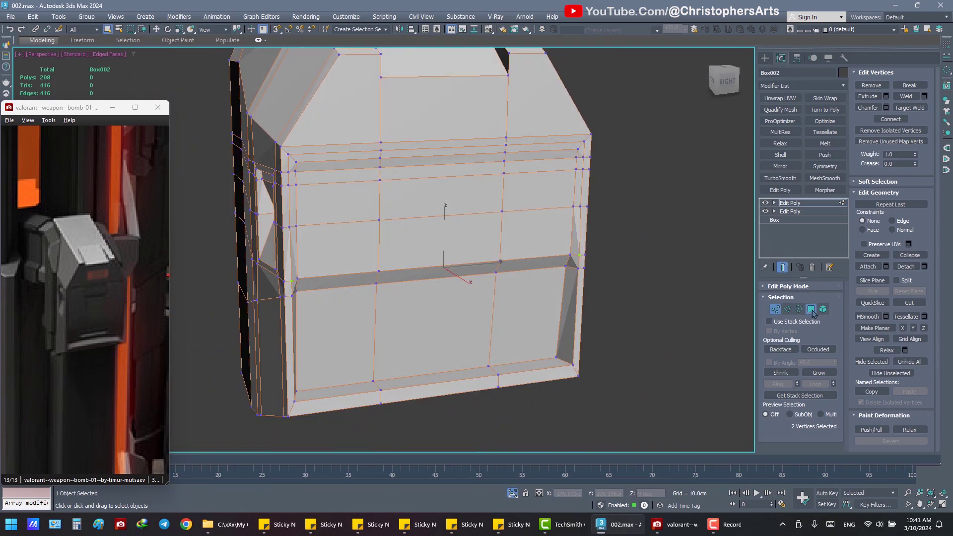
- Select the panel's frame polygon loop and try scaling it
left_click(812, 310)
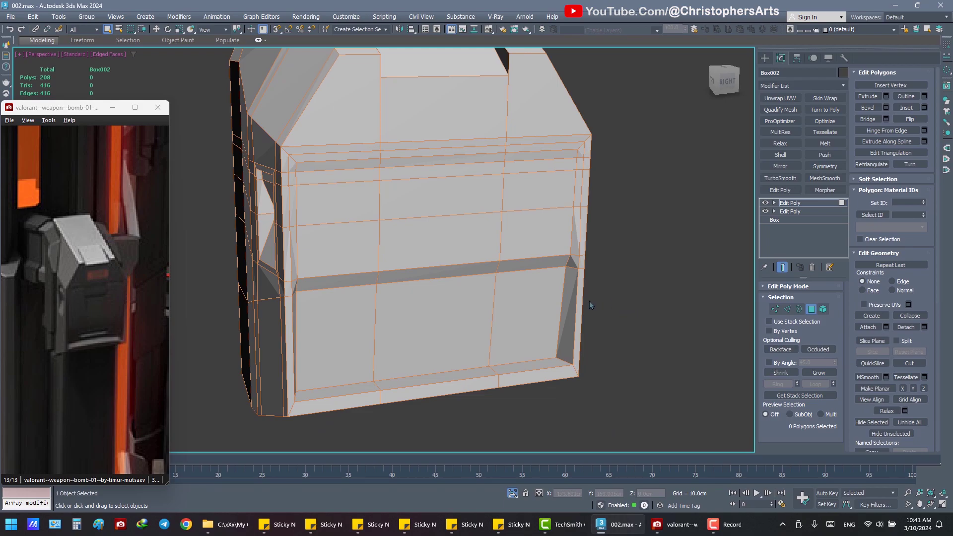
left_click(578, 318)
left_click(562, 372, "shift")
middle_click_drag(562, 371, 602, 370, "alt")
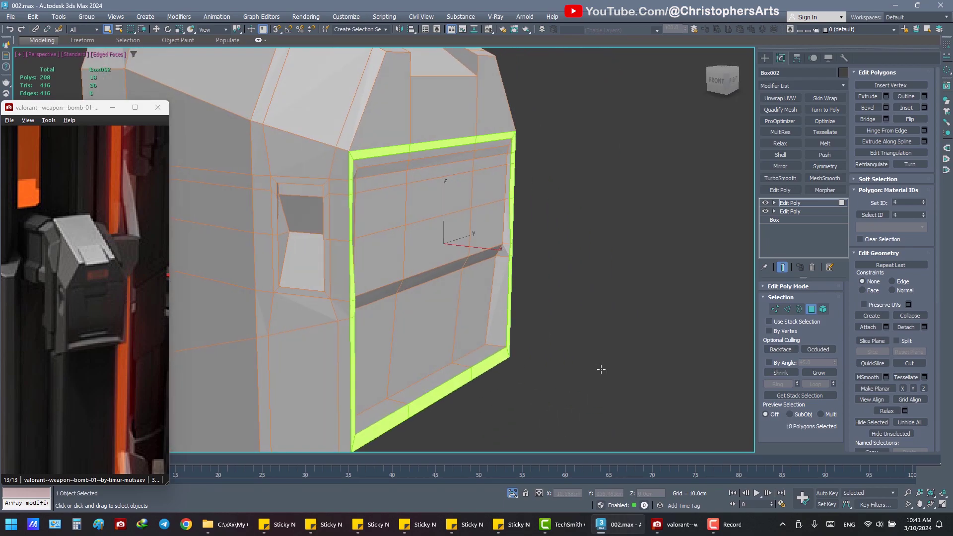
key("r")
scroll(560, 304, "down", 3)
middle_click_drag(560, 305, 538, 279, "alt")
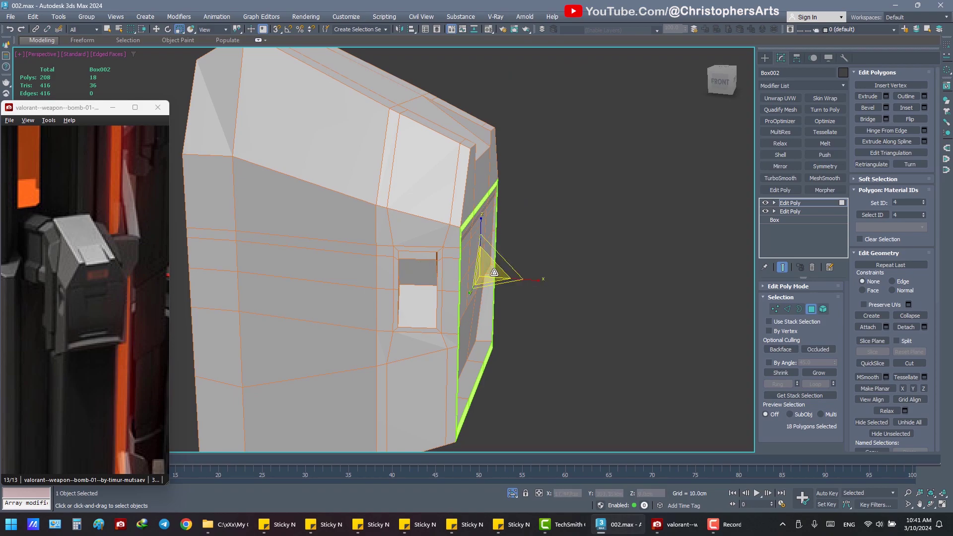
key("q")
mouse_move(580, 295)
middle_mouse_down("alt")
mouse_move(455, 282)
mouse_move(516, 273)
mouse_move(516, 287)
mouse_move(485, 291)
mouse_move(485, 276)
mouse_move(513, 265)
mouse_move(505, 246)
middle_mouse_up("alt")
- Move the lower groove edge loop down slightly
left_click(642, 297)
key("2")
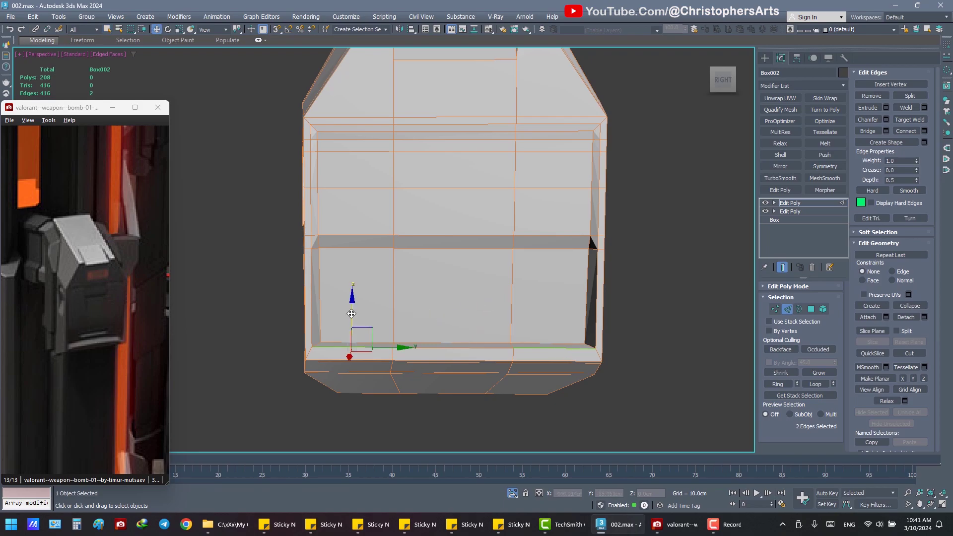
left_click_drag(352, 314, 352, 317)
mouse_move(349, 319)
middle_mouse_down("alt")
mouse_move(444, 321)
mouse_move(420, 328)
middle_mouse_up("alt")
- Leave edge editing and exit Isolate mode to show the full bomb scene
left_click(786, 311)
left_click(645, 329)
scroll(646, 329, "down", 3)
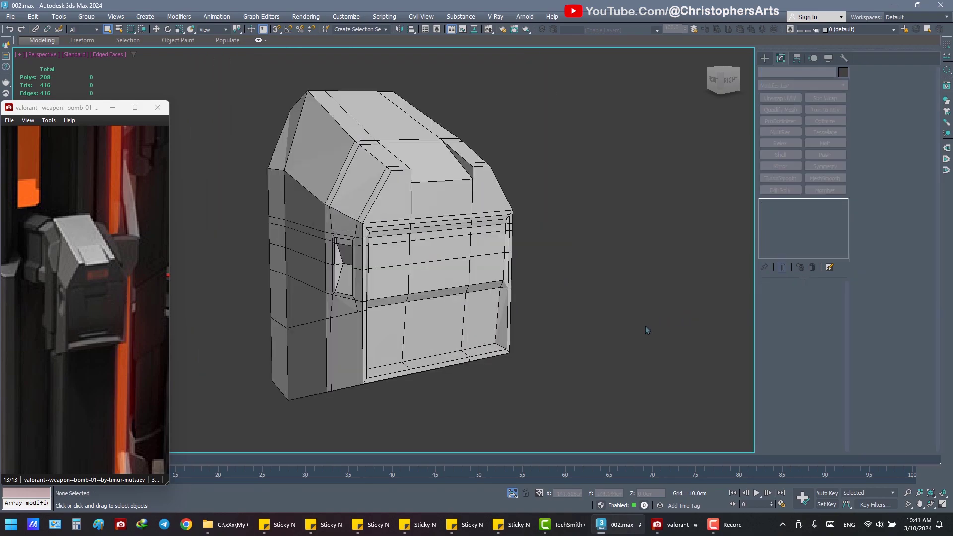
left_click(513, 493)
left_click(449, 343)
scroll(419, 330, "down", 2)
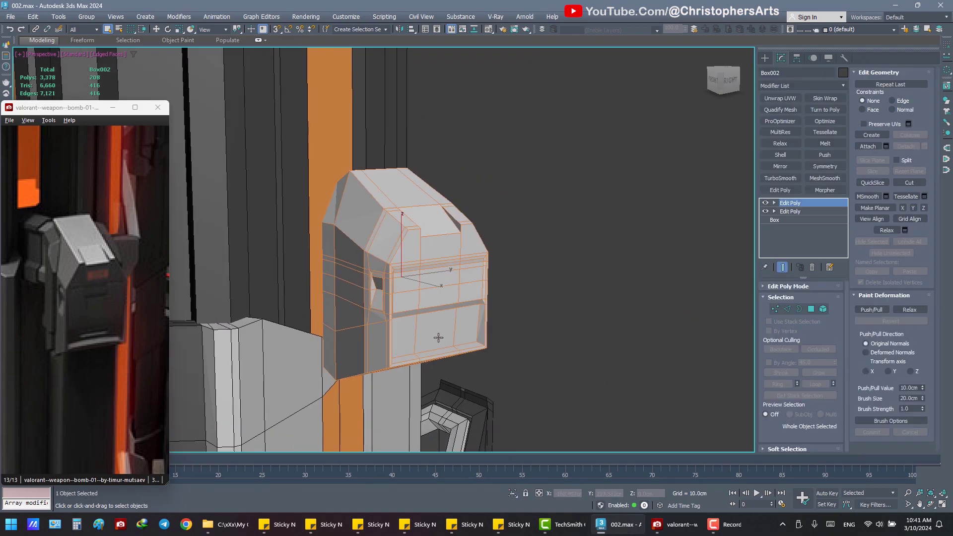
scroll(419, 330, "down", 1)
- Save 002.max and zoom out to a wide view of the scene
middle_click_drag(418, 330, 536, 329, "alt")
left_click(535, 328)
key("ctrl+s")
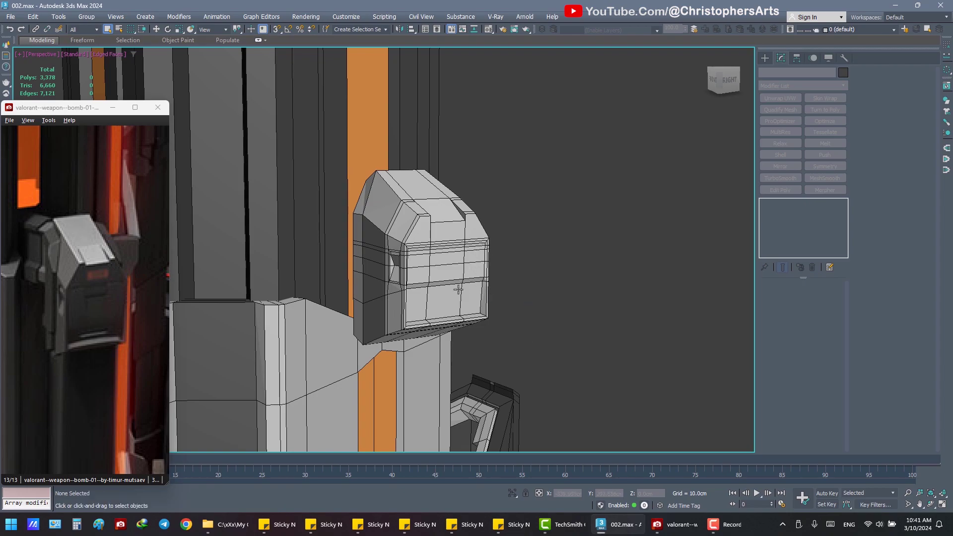
scroll(500, 290, "down", 3)
middle_click_drag(500, 291, 507, 275, "alt")
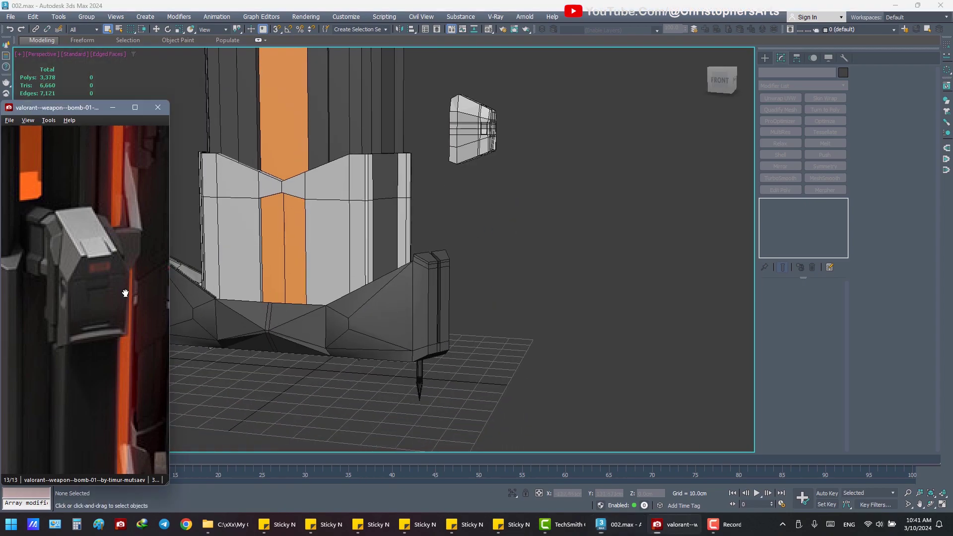
scroll(119, 298, "down", 3)
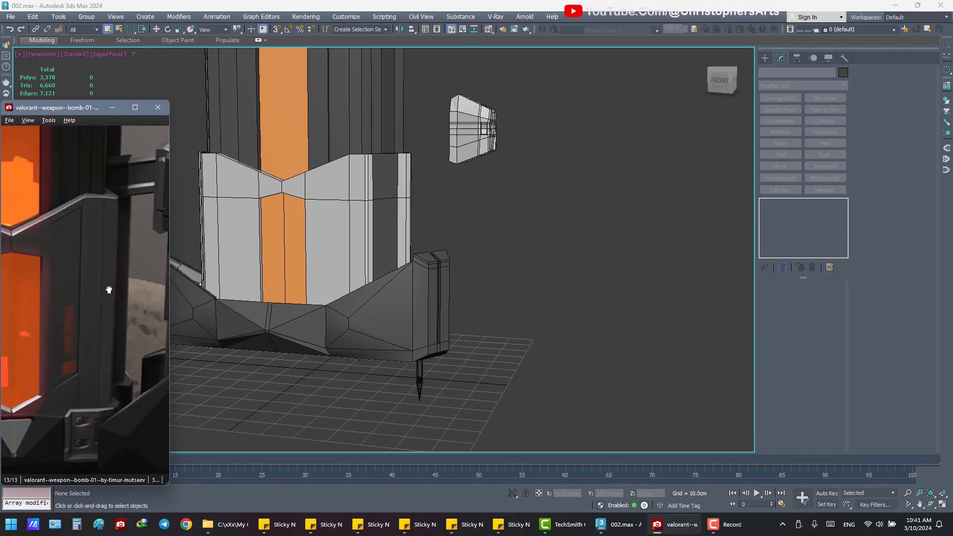
scroll(482, 162, "up", 2)
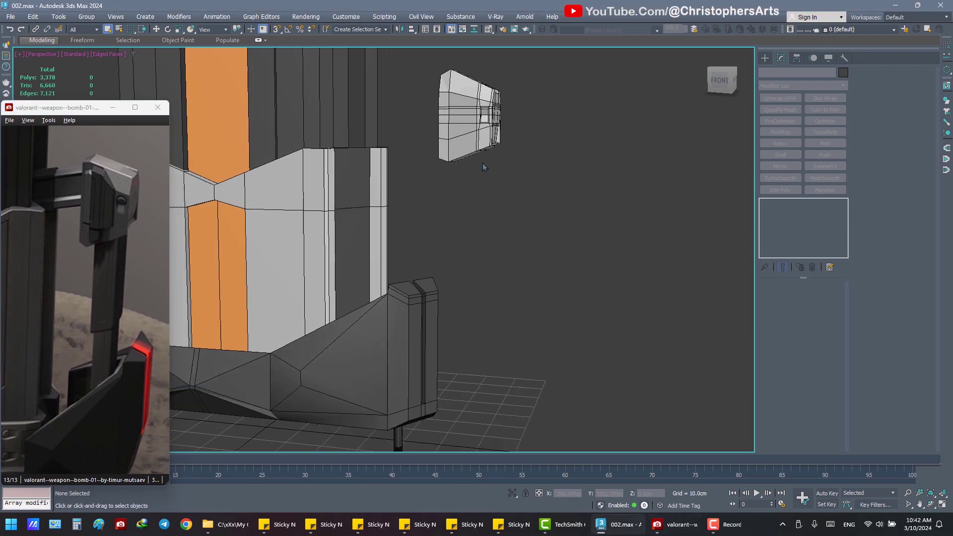
- Detach Box002's nine bottom polygons as a clone named Object024
left_click(471, 154)
middle_click_drag(472, 154, 454, 180, "alt")
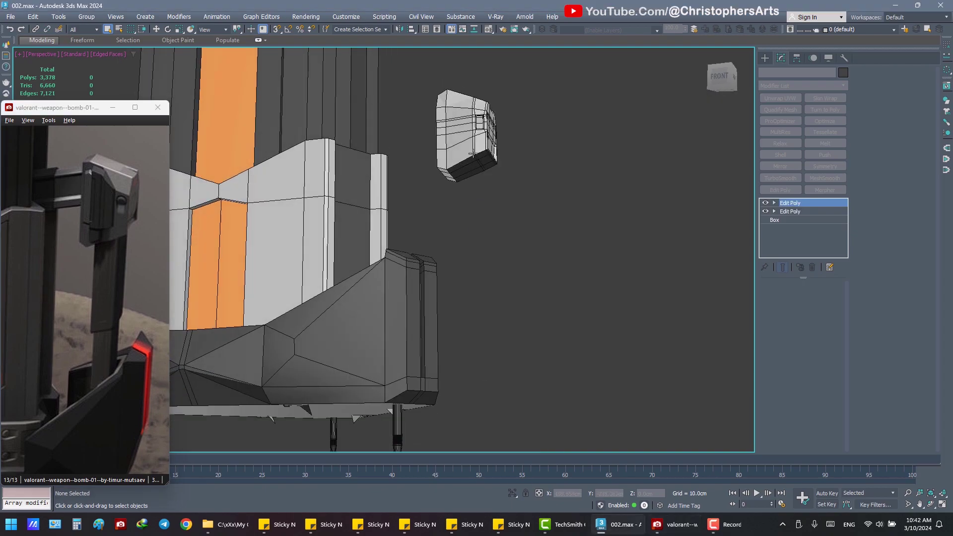
scroll(454, 179, "up", 2)
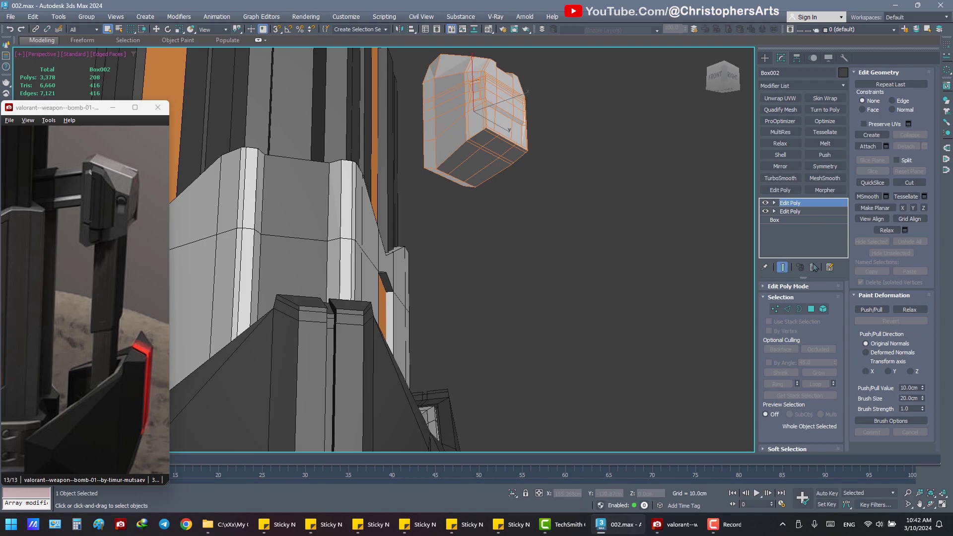
key("4")
middle_click_drag(488, 177, 489, 172, "alt")
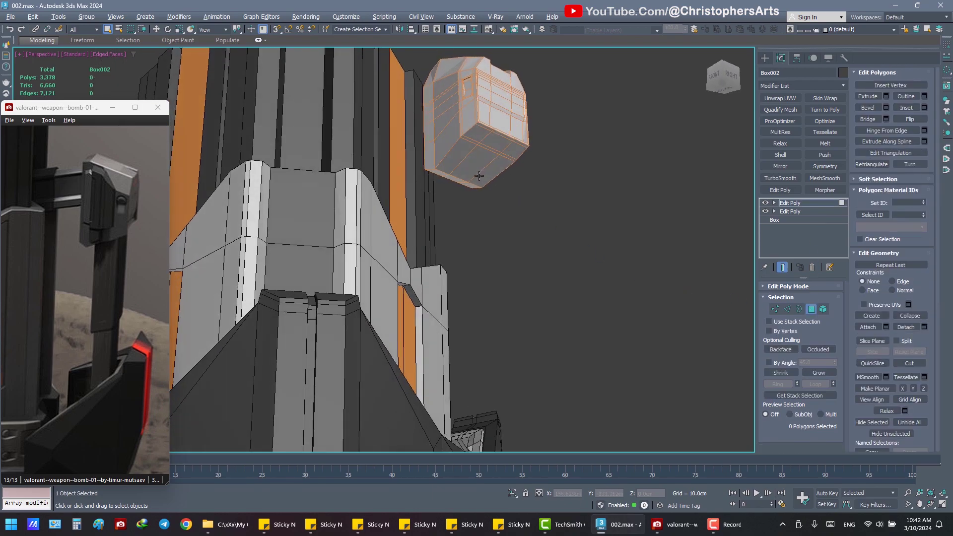
left_click(490, 171)
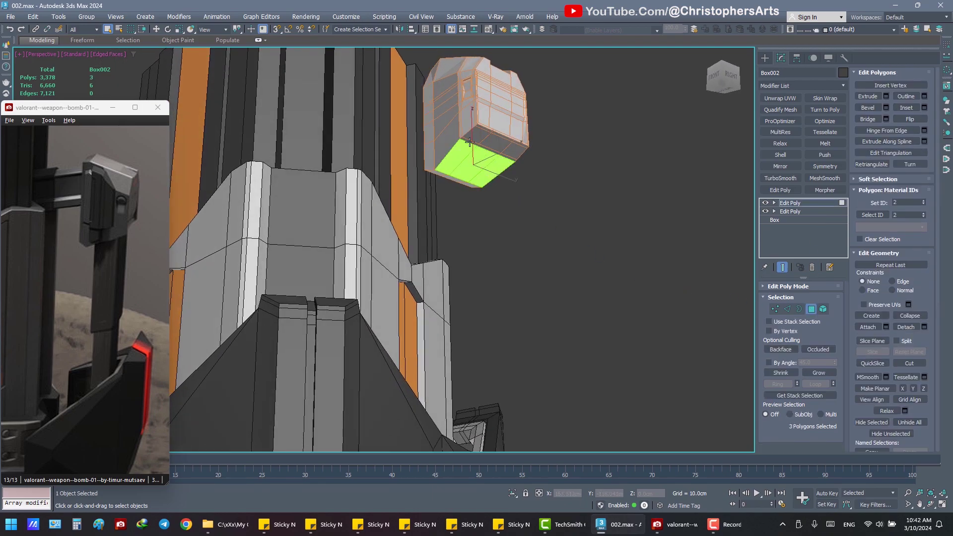
left_click(510, 155, "ctrl")
mouse_move(509, 155)
middle_mouse_down("alt")
mouse_move(549, 186)
mouse_move(651, 205)
middle_mouse_up("alt")
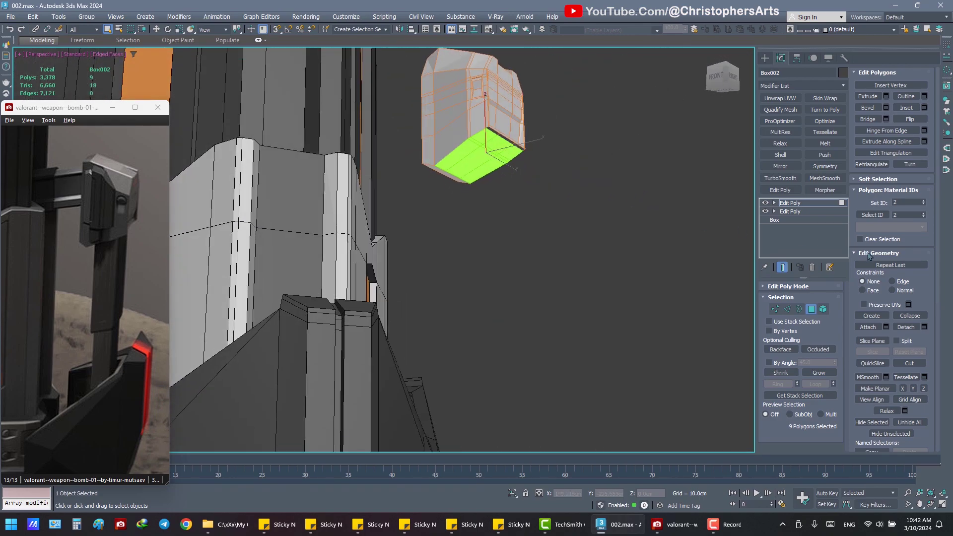
left_click(925, 328)
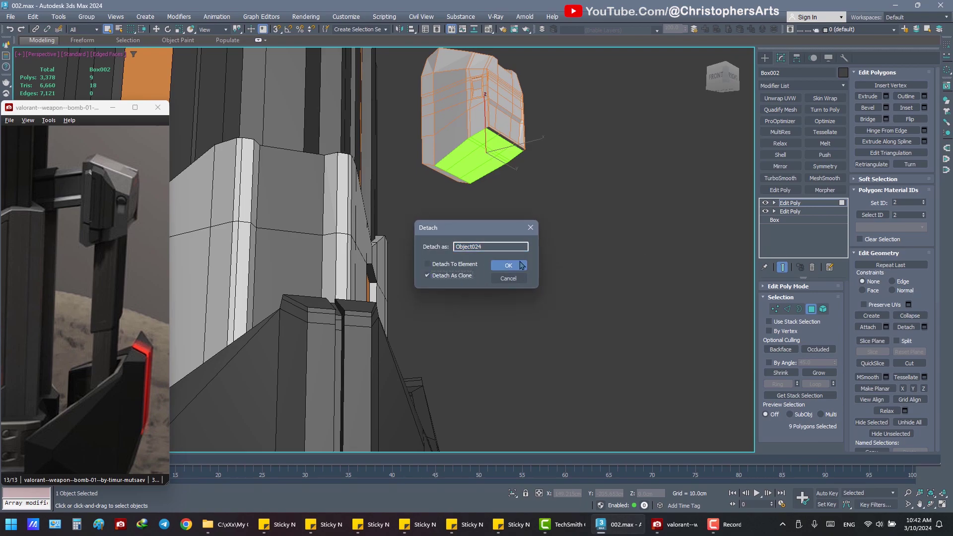
left_click(509, 266)
left_click(812, 309)
left_click(607, 232)
- Lengthen Object024 by pulling its bottom faces down, then raise them slightly
left_click(488, 156)
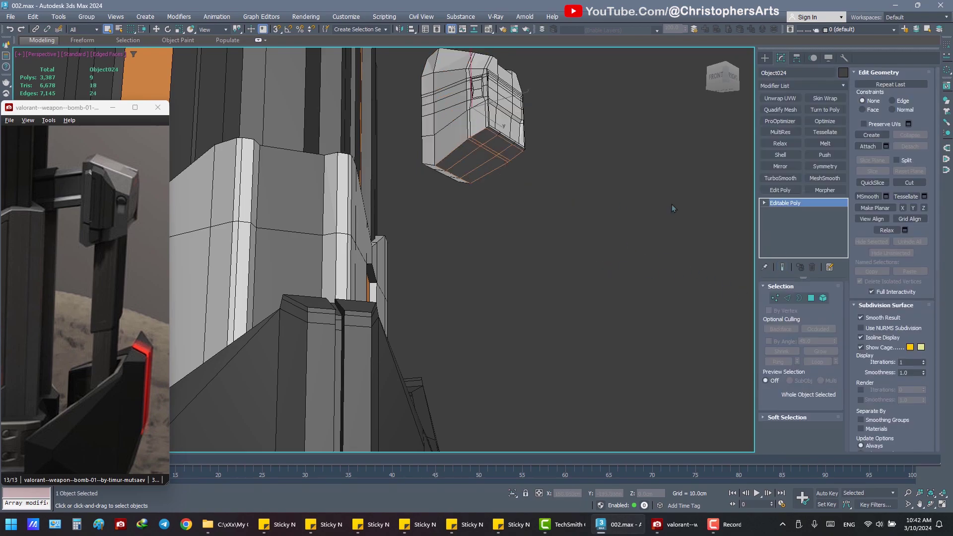
key("4")
middle_click_drag(645, 249, 596, 241, "alt")
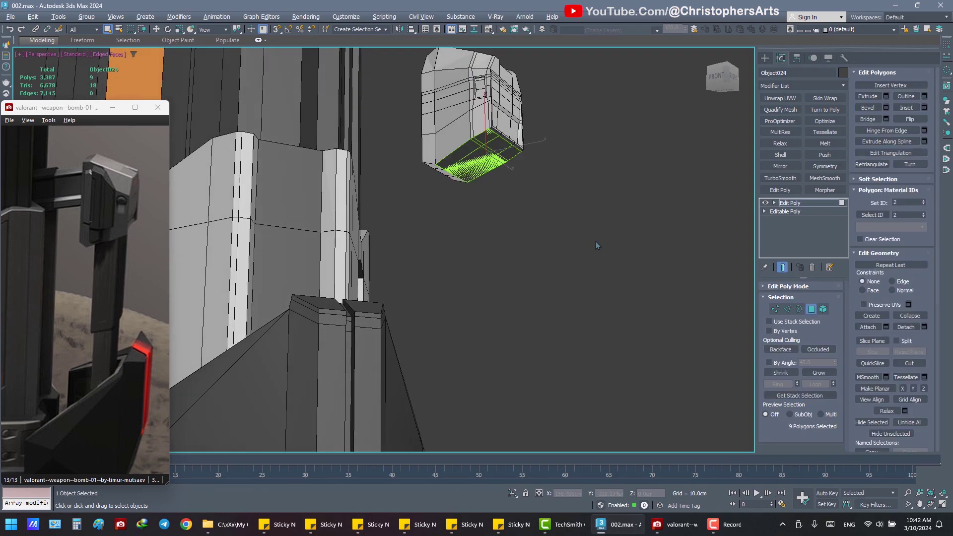
key("w")
right_click(511, 138)
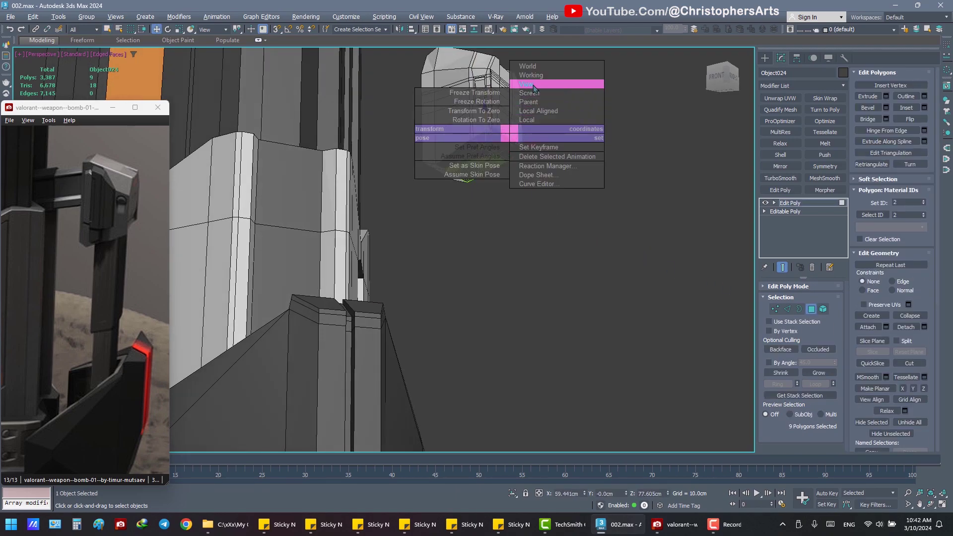
left_click(485, 116)
left_click_drag(485, 116, 487, 318)
mouse_move(486, 318)
middle_mouse_down("alt")
mouse_move(510, 272)
mouse_move(501, 258)
middle_mouse_up("alt")
left_click_drag(483, 248, 483, 195)
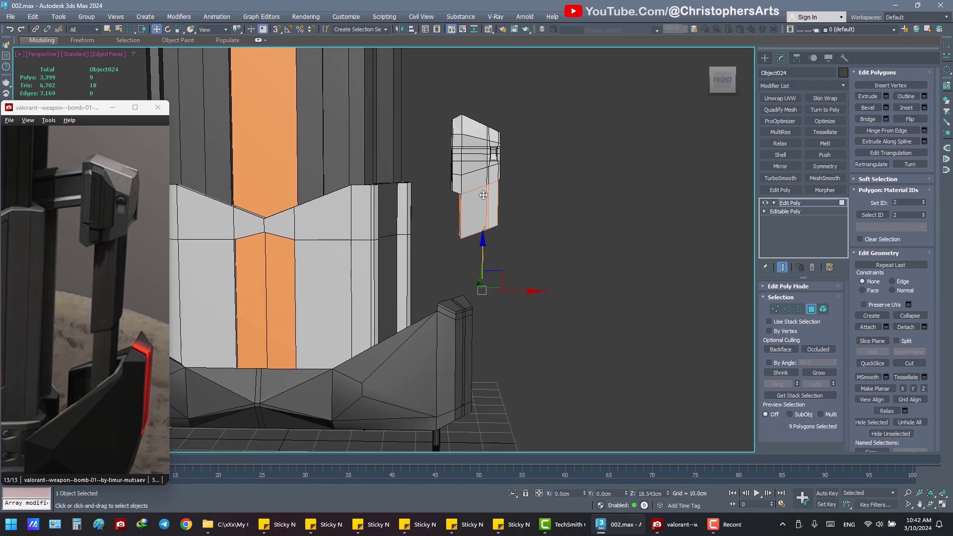
key("4")
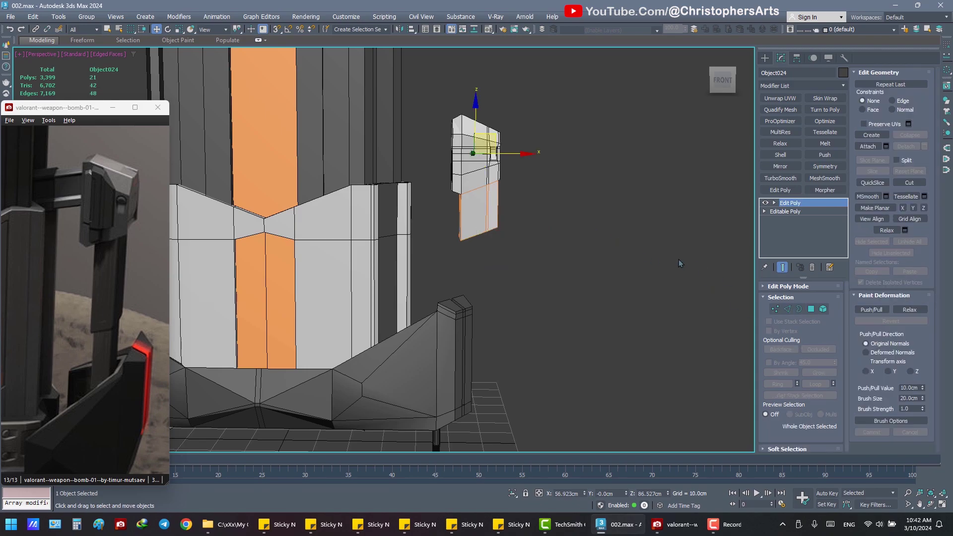
- Select both panel pieces and set moves to follow the View coordinate system
left_click(678, 259)
middle_click_drag(678, 259, 563, 225, "alt")
left_click_drag(535, 249, 536, 249)
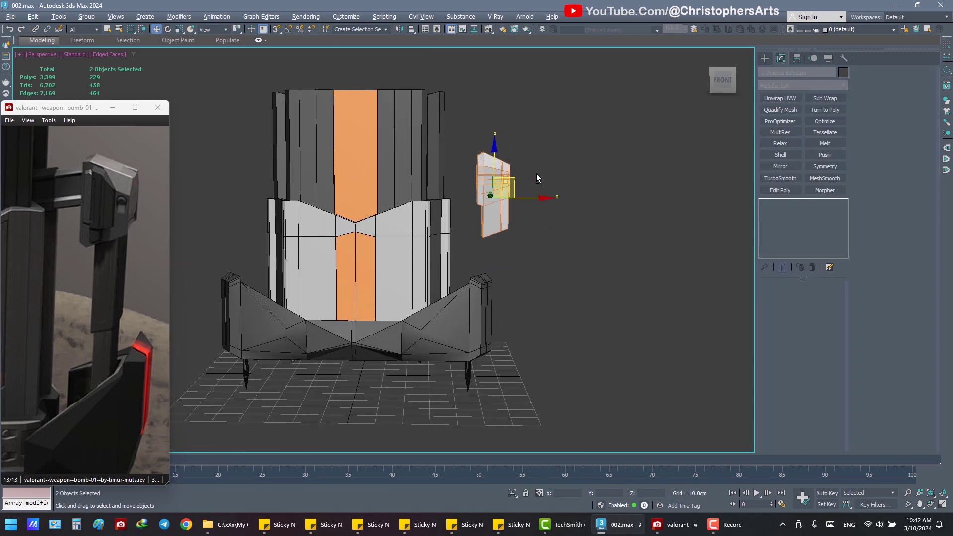
right_click(535, 171)
left_click(567, 120)
scroll(549, 144, "down", 3)
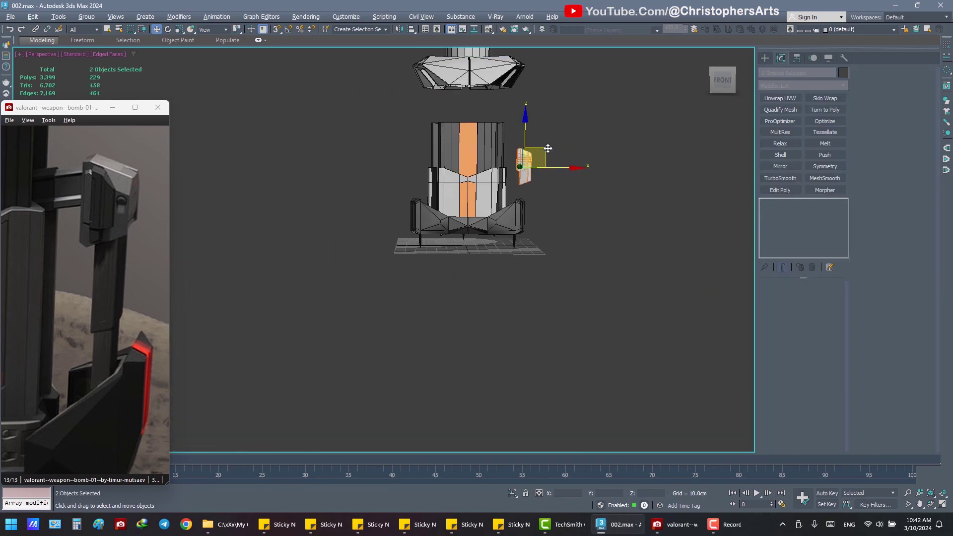
scroll(541, 146, "up", 4)
middle_click_drag(538, 148, 556, 171)
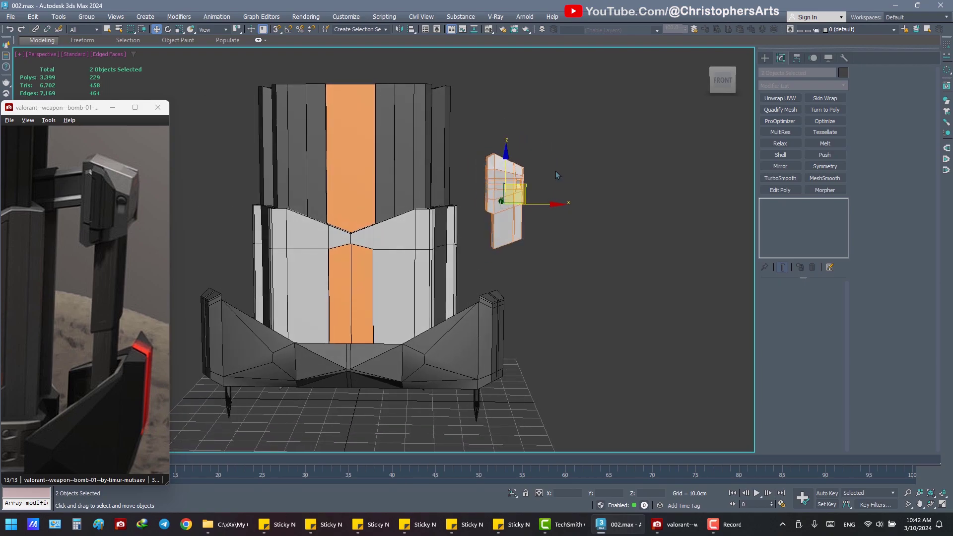
right_click(583, 174)
left_click(622, 124)
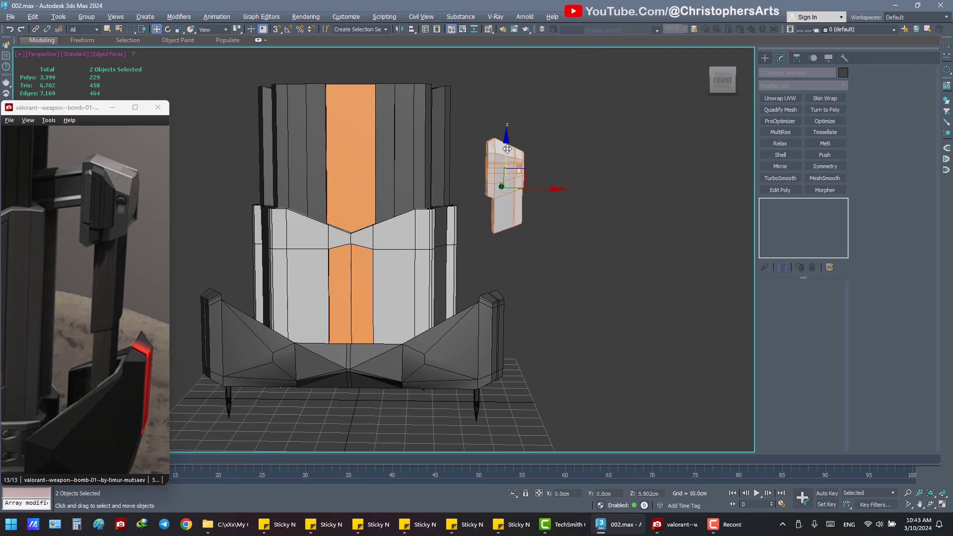
- Select the small side piece and pick its lower box element in Element mode
left_click(547, 233)
left_click(511, 218)
scroll(527, 230, "up", 3)
middle_click_drag(526, 226, 506, 234, "alt")
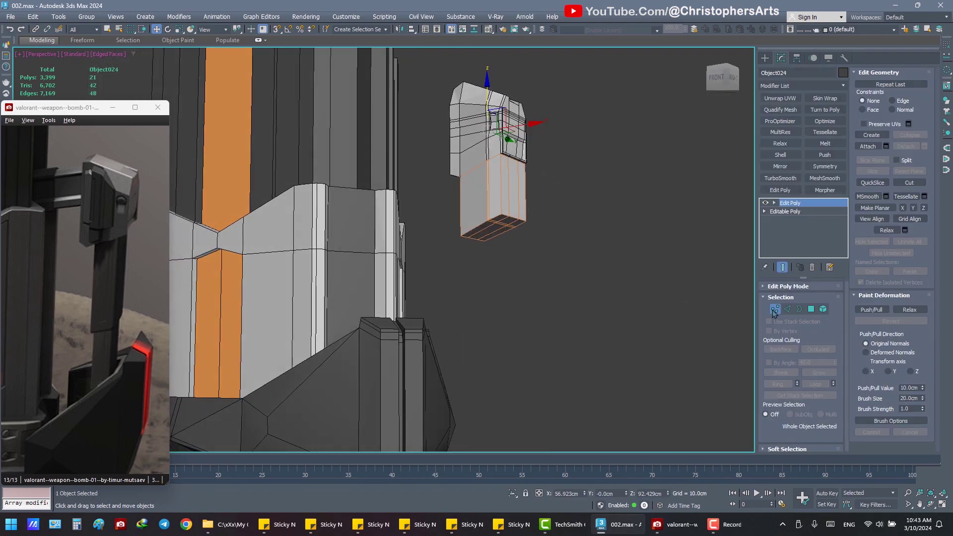
left_click(811, 309)
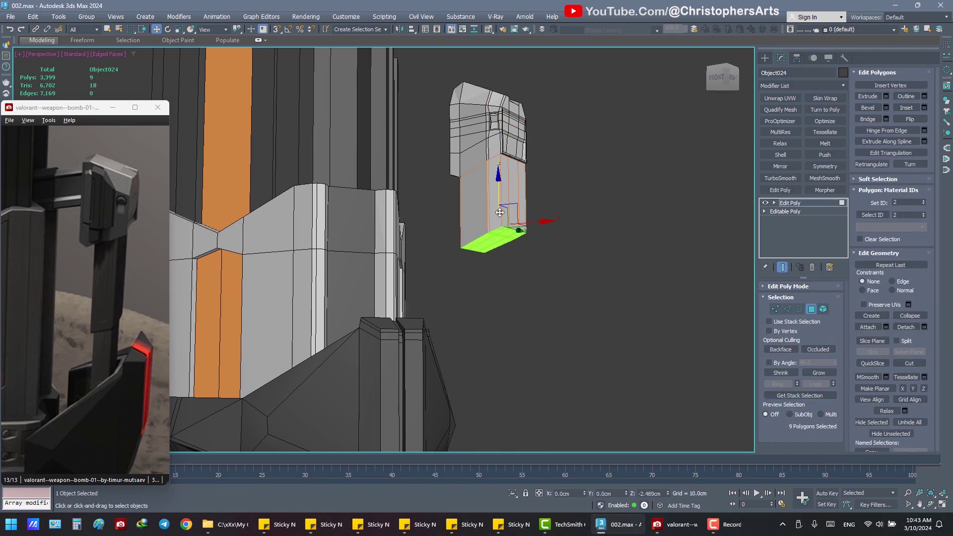
mouse_move(561, 225)
middle_mouse_down("alt")
mouse_move(523, 276)
mouse_move(699, 299)
middle_mouse_up("alt")
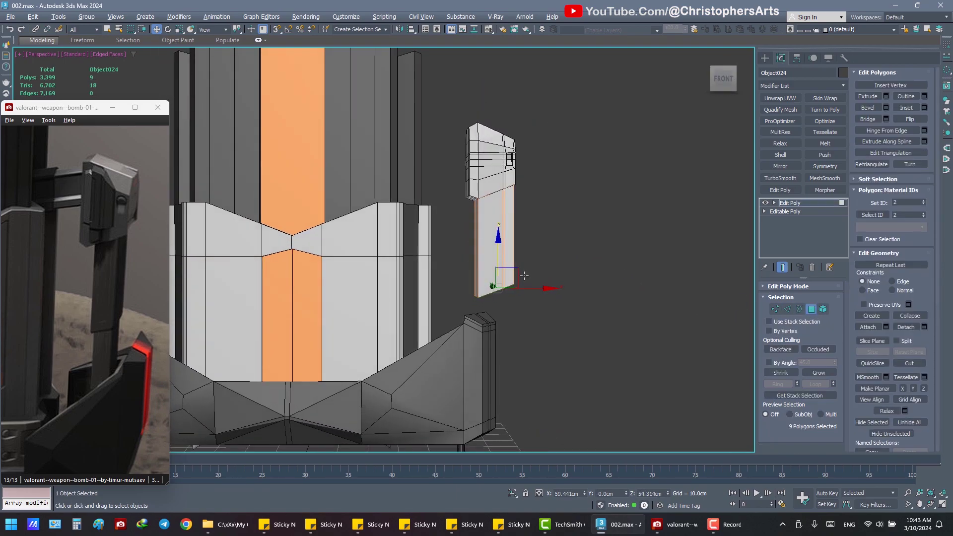
left_click(823, 309)
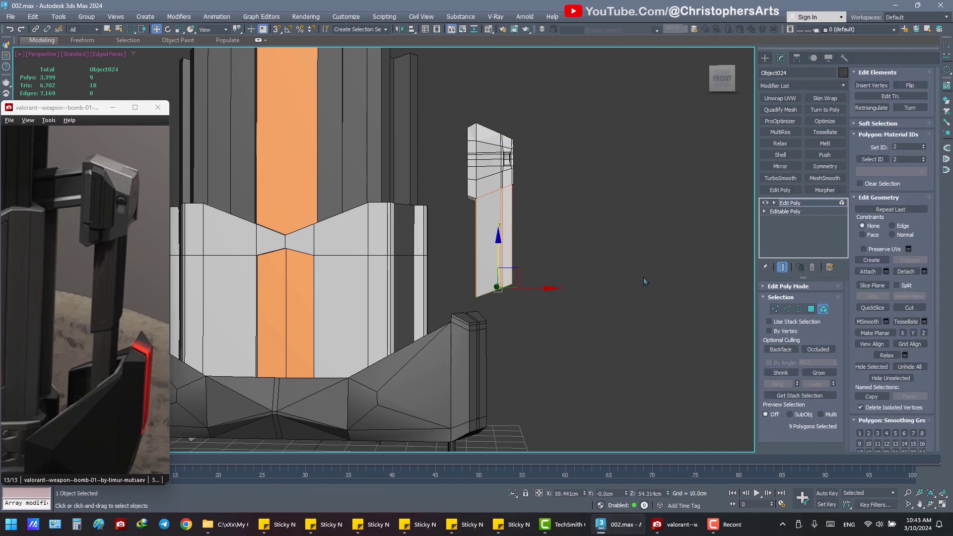
middle_click_drag(589, 268, 546, 270, "alt")
left_click(514, 259)
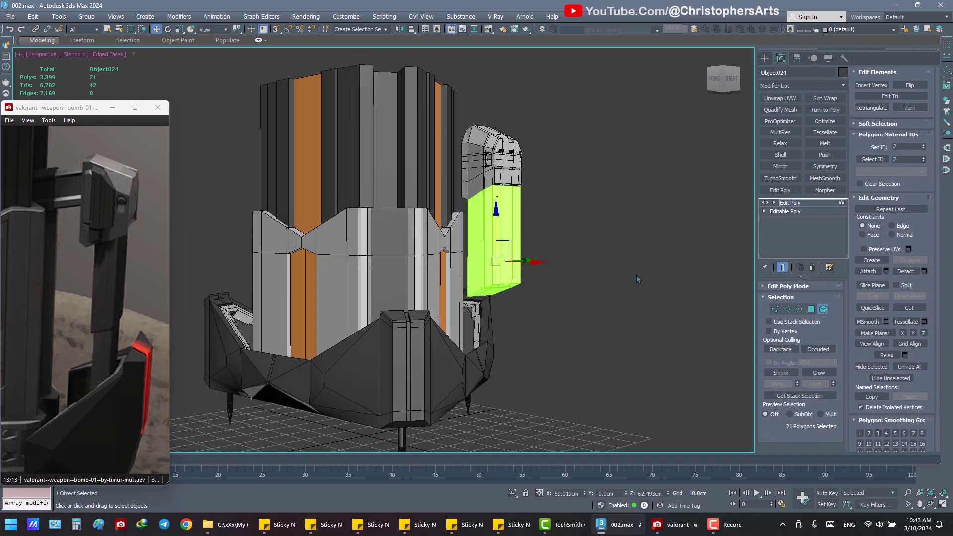
- Delete the lower box element and inspect the piece's open underside
left_click(775, 203)
key("Delete")
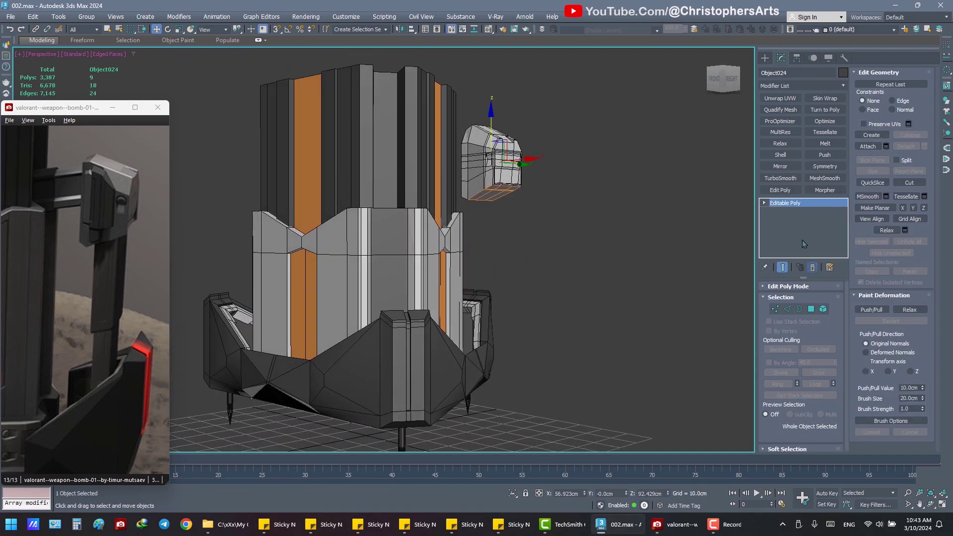
left_click(800, 309)
middle_click_drag(681, 253, 645, 247, "alt")
scroll(646, 247, "up", 3)
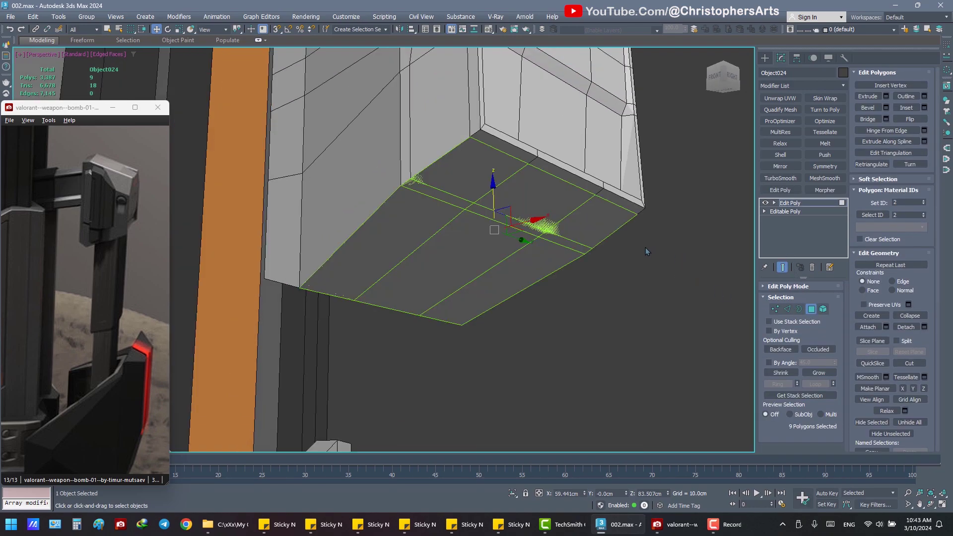
right_click(609, 245)
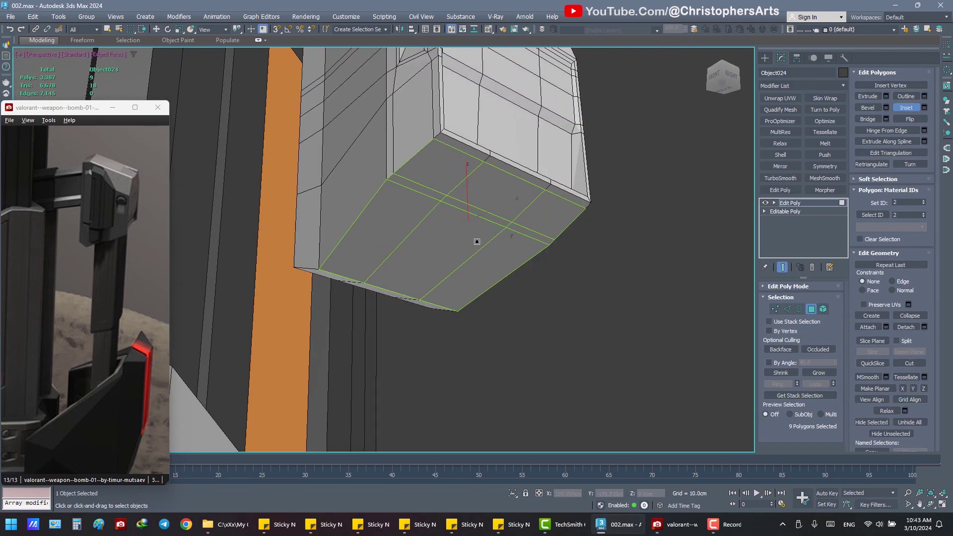
left_click(787, 309)
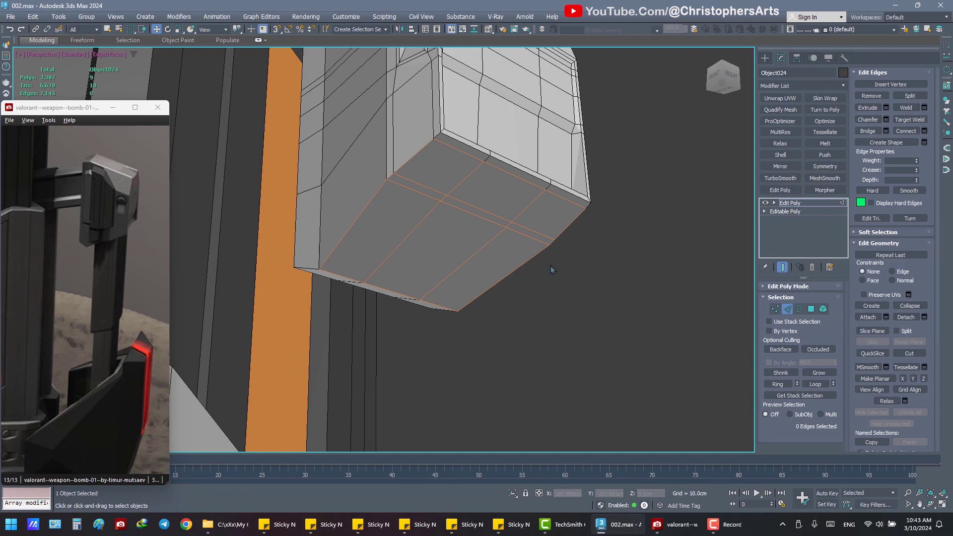
mouse_move(550, 266)
middle_mouse_down("alt")
mouse_move(573, 278)
mouse_move(535, 260)
middle_mouse_up("alt")
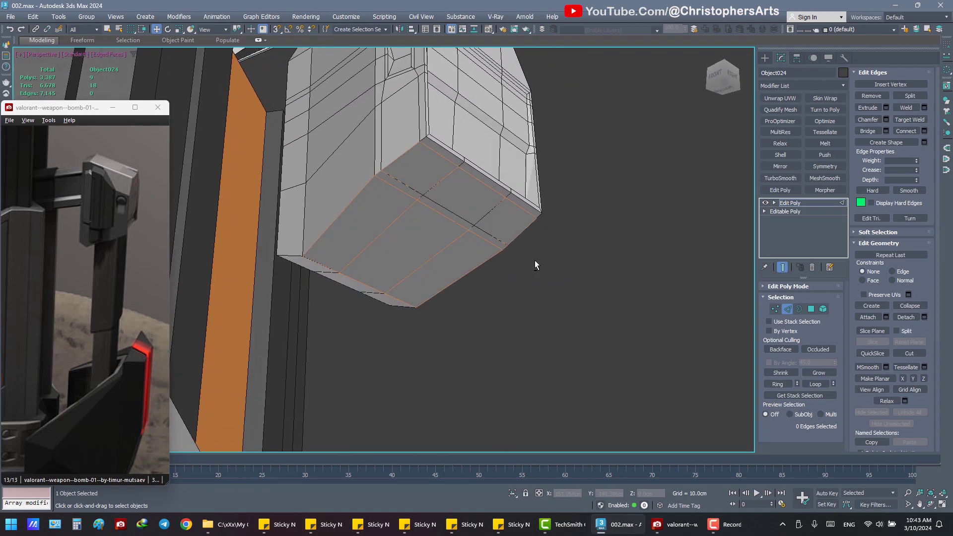
- Inset the underside faces into an inner face framed by a border ring
left_click(824, 309)
left_click(447, 223)
right_click(586, 230)
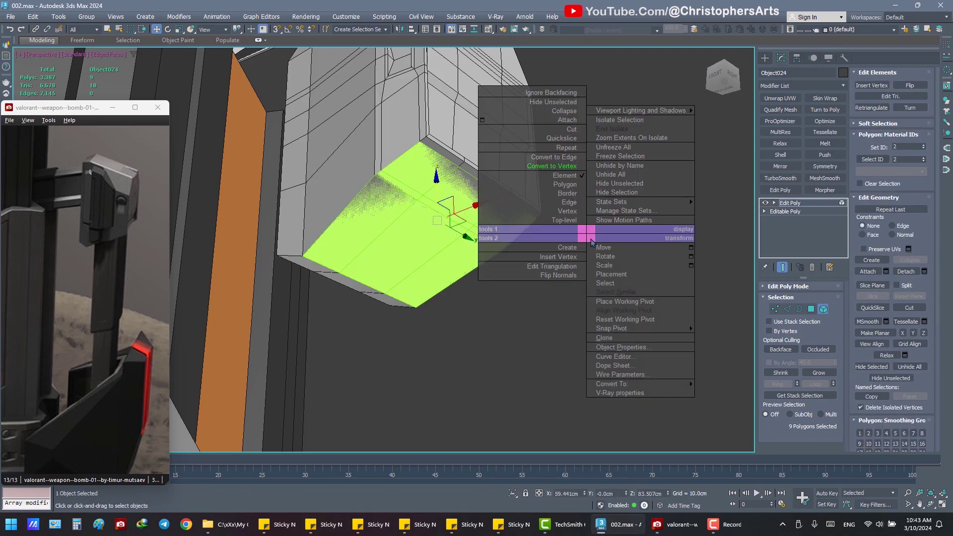
left_click(654, 302)
key("4")
right_click(567, 253)
left_click(486, 276)
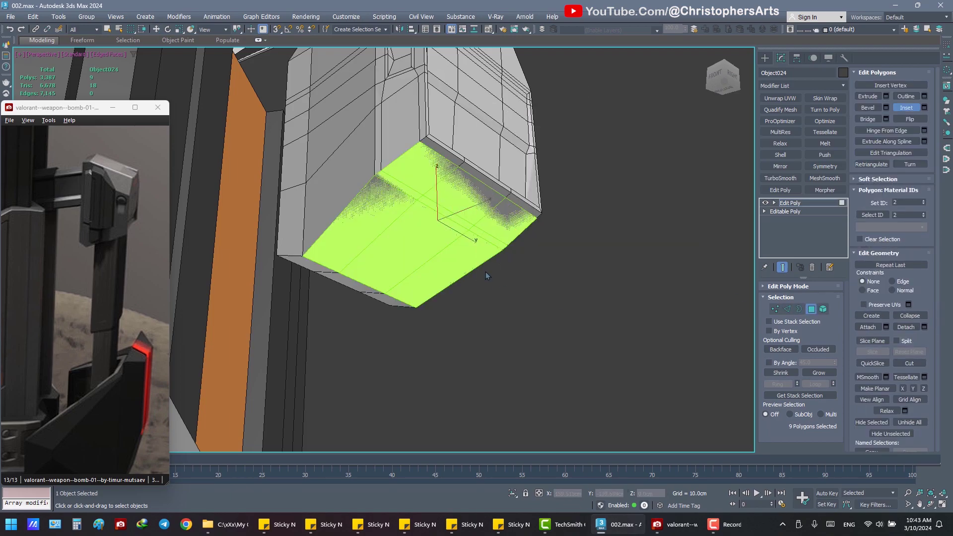
left_click_drag(420, 234, 420, 239)
key("w")
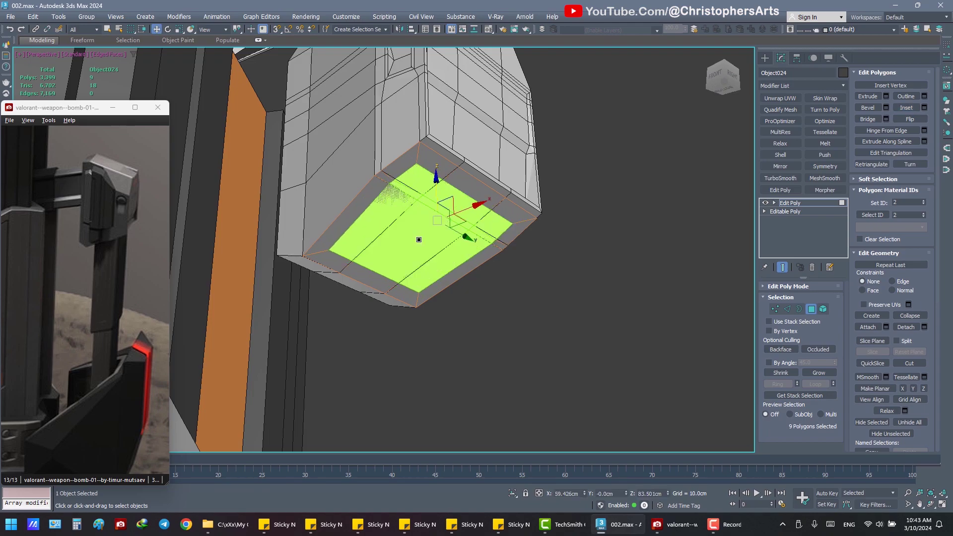
- Delete the ring of border faces around the inset face
middle_click_drag(420, 239, 518, 256, "alt")
left_click(516, 233)
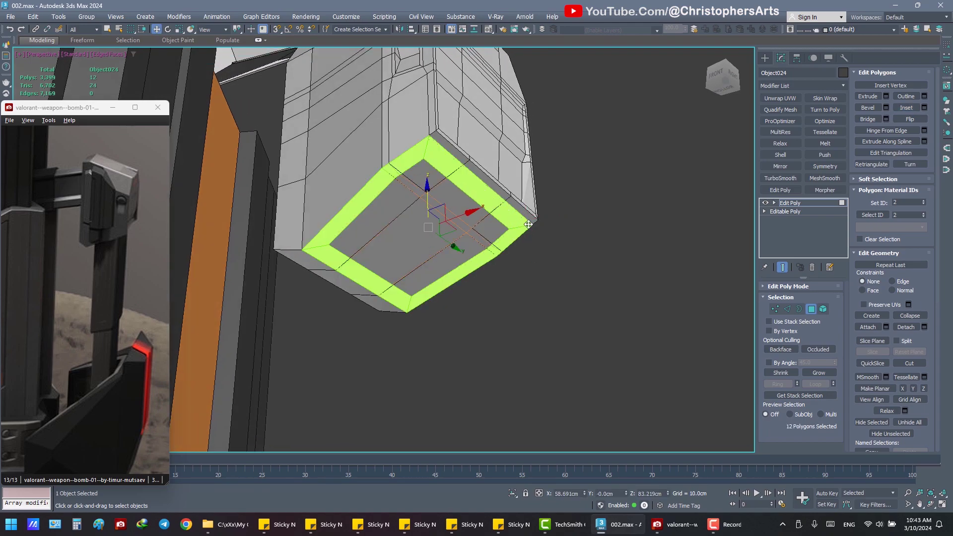
key("Delete")
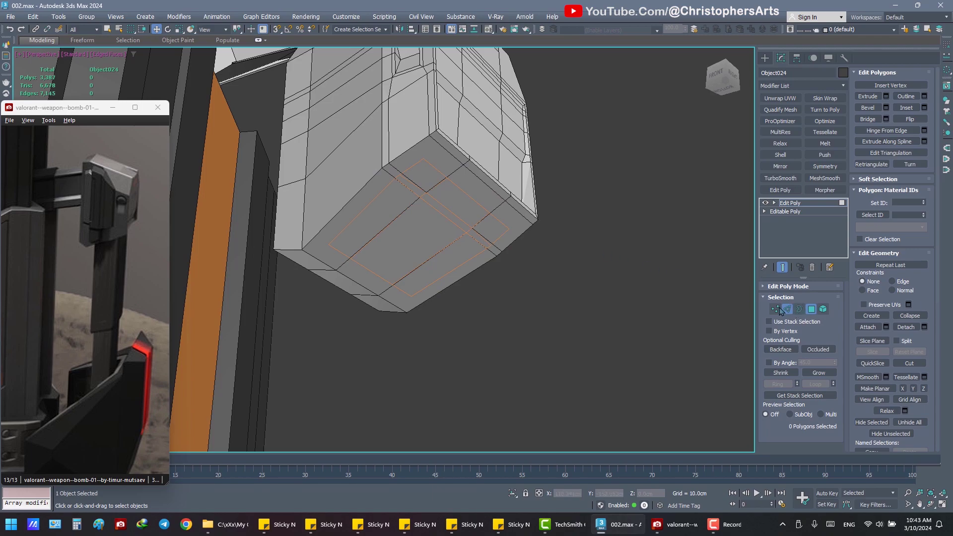
key("q")
mouse_move(660, 279)
middle_mouse_down("alt")
mouse_move(651, 285)
mouse_move(663, 294)
mouse_move(678, 277)
middle_mouse_up("alt")
- Remove the extra edge loops across the piece's underside
left_click(788, 309)
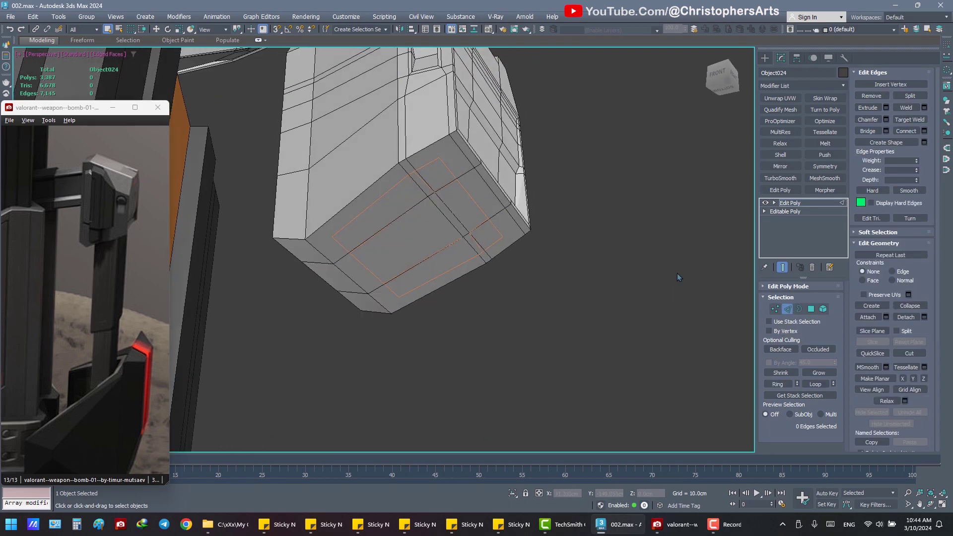
double_click(473, 242)
key("ctrl+BackSpace")
middle_click_drag(543, 228, 526, 224, "alt")
left_click(468, 227)
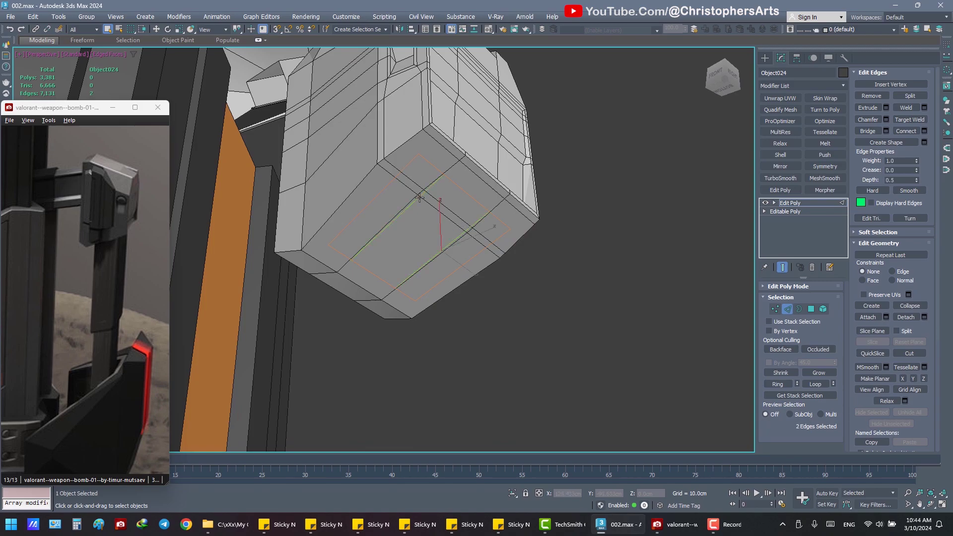
key("ctrl+BackSpace")
middle_click_drag(420, 198, 428, 211, "alt")
- Extrude the inner bottom face downward into a tall column
key("4")
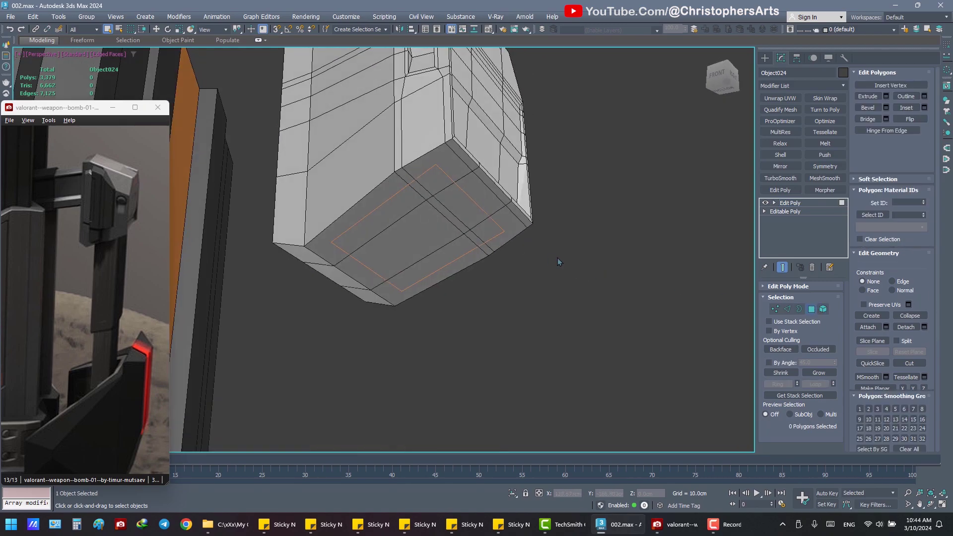
left_click(439, 231)
key("w")
right_click(523, 251)
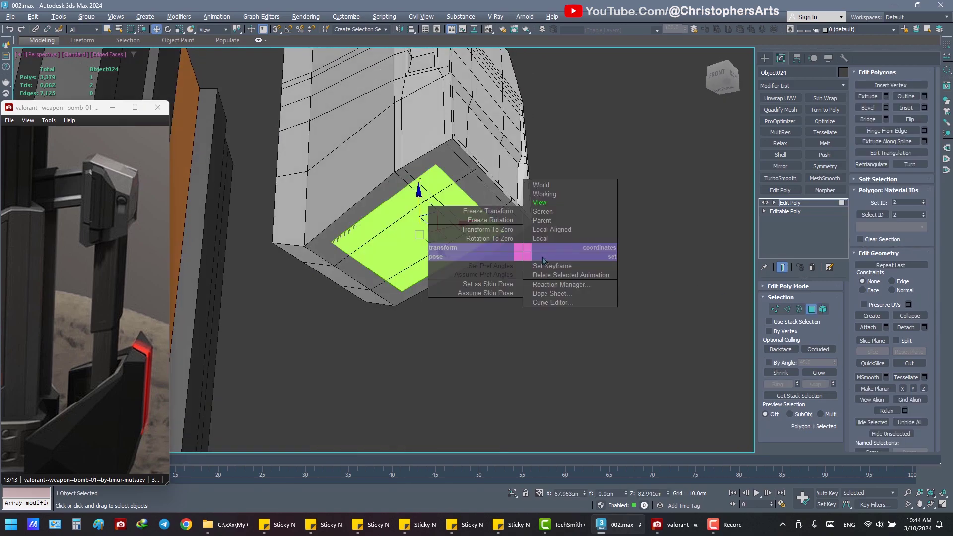
left_click(559, 204)
mouse_move(559, 204)
middle_mouse_down("alt")
mouse_move(571, 227)
mouse_move(501, 211)
mouse_move(565, 206)
mouse_move(563, 169)
mouse_move(420, 205)
middle_mouse_up("alt")
right_click(543, 206)
right_click(565, 206)
key("shift+e")
left_click_drag(420, 201, 420, 218)
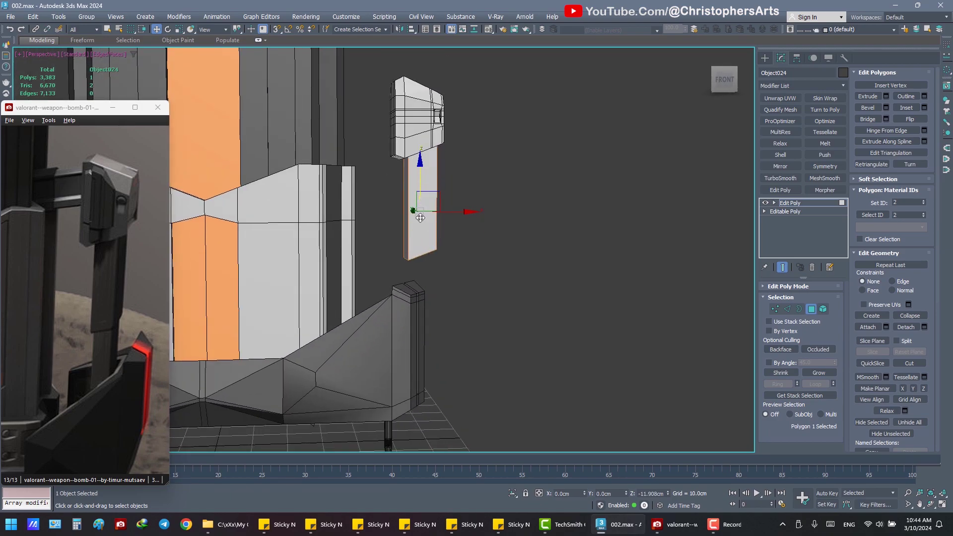
middle_click_drag(420, 218, 438, 221, "alt")
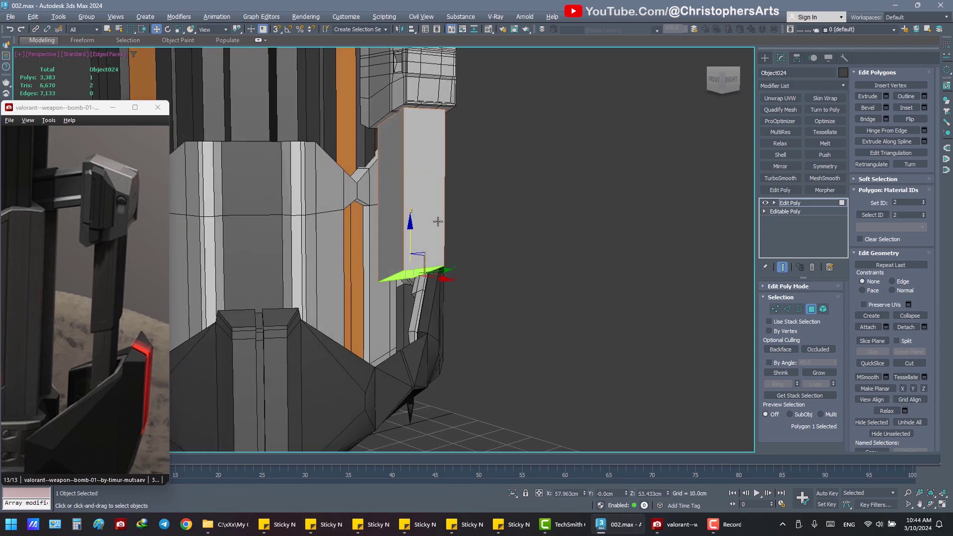
- Isolate a small five-polygon piece so it is shown alone
left_click(676, 272)
mouse_move(702, 280)
middle_mouse_down("alt")
mouse_move(612, 273)
mouse_move(481, 227)
mouse_move(535, 243)
mouse_move(513, 427)
middle_mouse_up("alt")
left_click(429, 217)
key("alt+q")
left_click(524, 228)
- Apply a material to the small side piece and save the scene
left_click(513, 493)
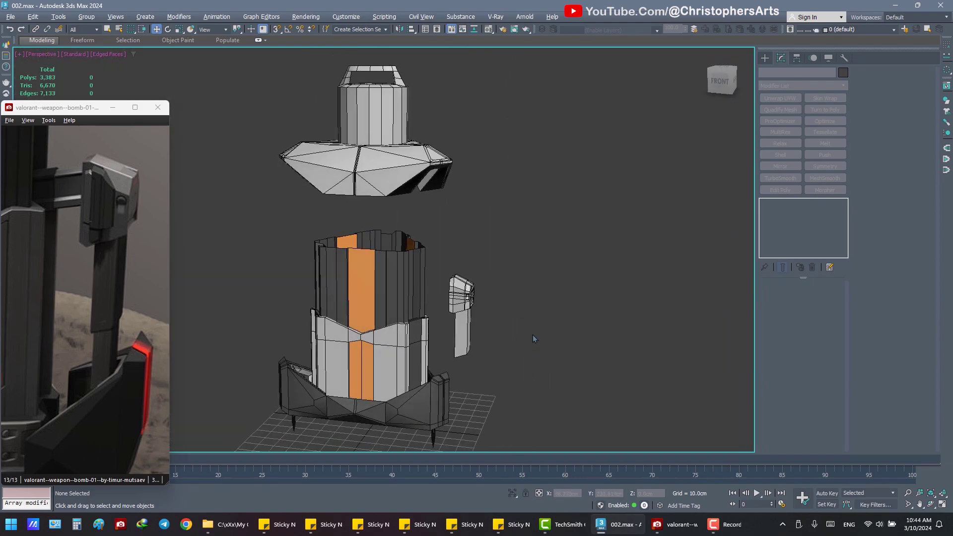
left_click(464, 328)
key("m")
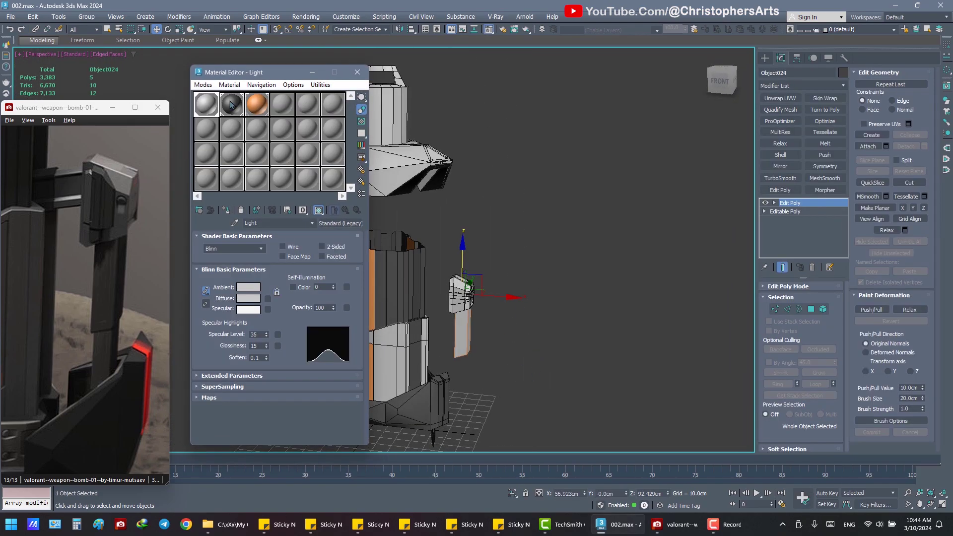
left_click(226, 210)
left_click(357, 72)
left_click(492, 133)
key("ctrl+s")
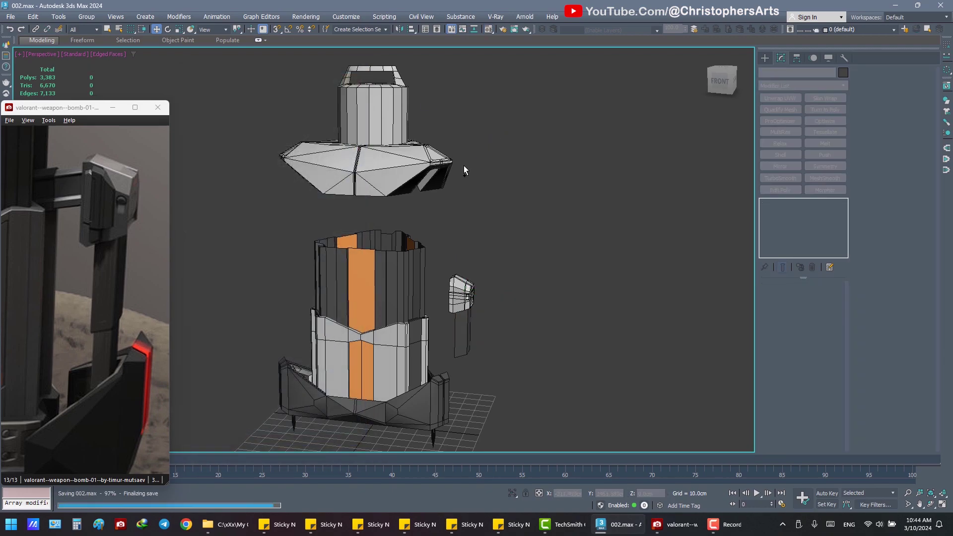
- Zoom in and select Box002 in Polygon mode
scroll(460, 175, "up", 5)
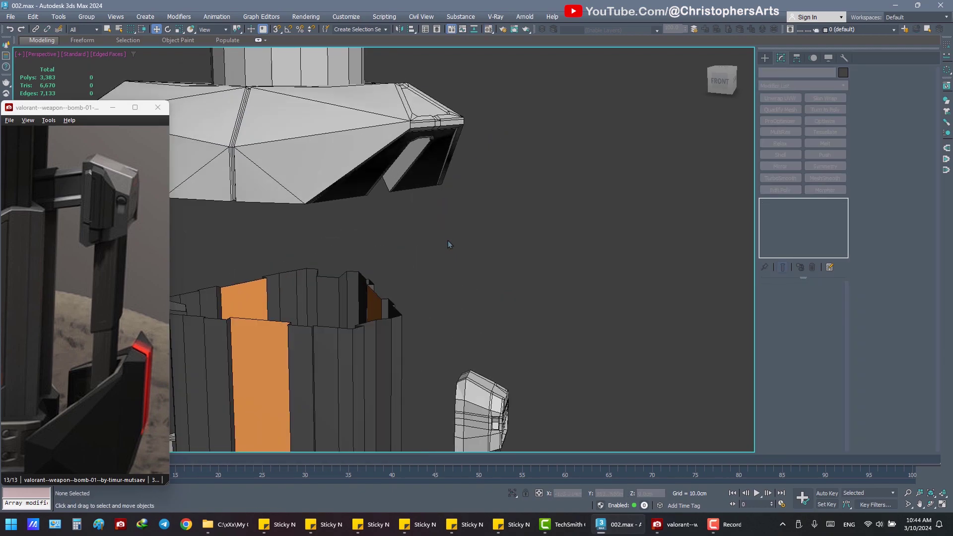
mouse_move(447, 240)
middle_mouse_down()
mouse_move(473, 120)
mouse_move(516, 136)
mouse_move(508, 146)
middle_mouse_up()
scroll(473, 120, "up", 3)
left_click(508, 146)
scroll(571, 179, "up", 4)
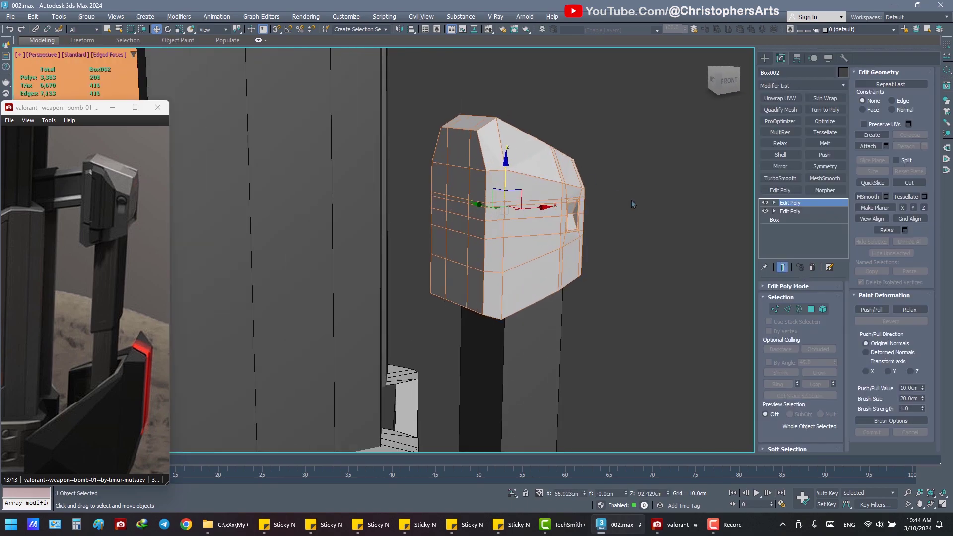
key("4")
- Select a five-face vertical strip on Box002's left side and detach it as clone Object025
left_click(456, 180)
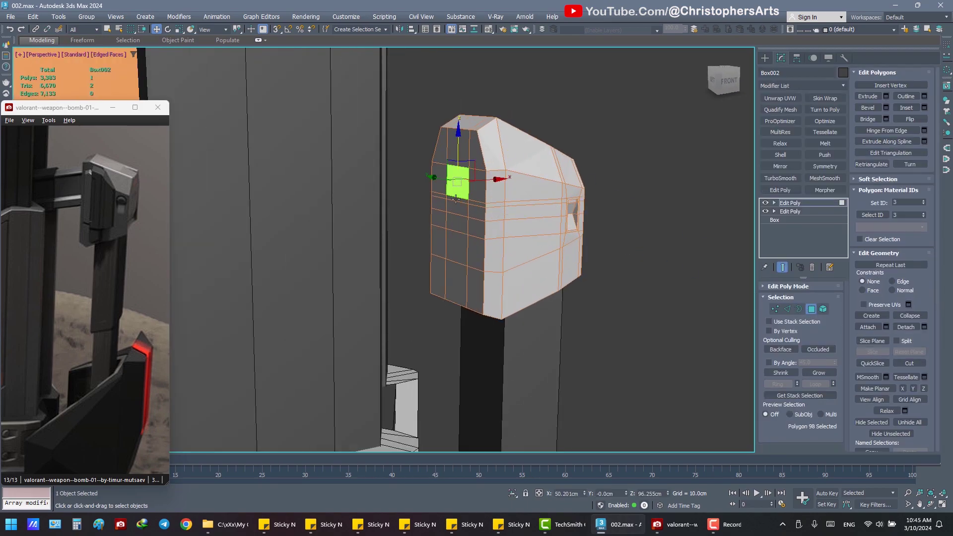
left_click(457, 198, "ctrl")
left_click(457, 209, "ctrl")
left_click(457, 226, "ctrl")
left_click(456, 251, "ctrl")
left_click(454, 272, "ctrl")
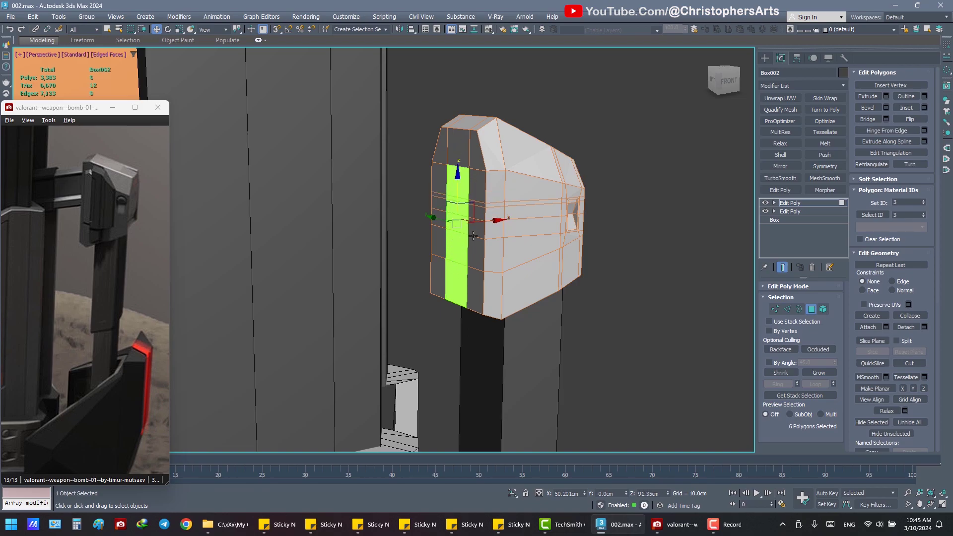
left_click(455, 277, "alt")
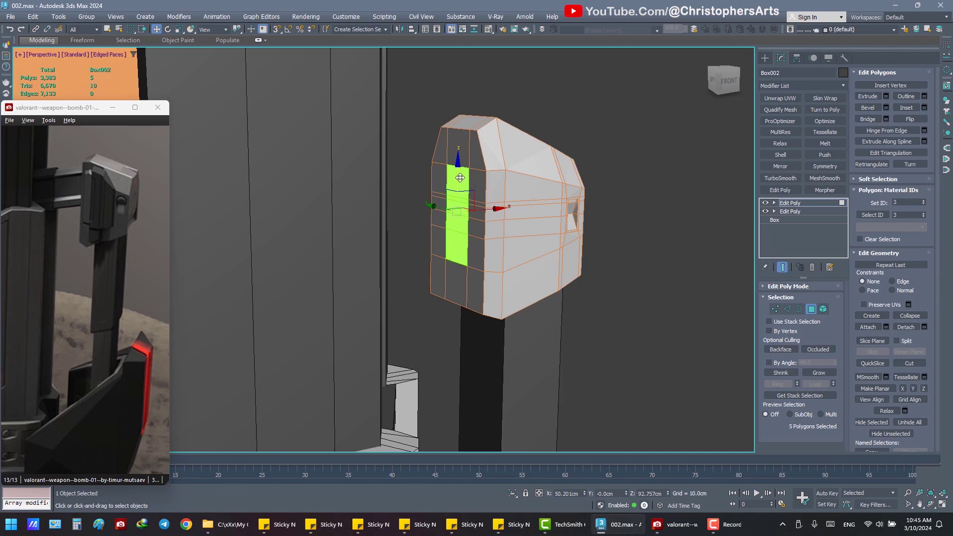
left_click(457, 139, "ctrl")
left_click(457, 158, "ctrl")
left_click(457, 240, "alt")
left_click(456, 257, "alt")
middle_click_drag(468, 201, 743, 190, "alt")
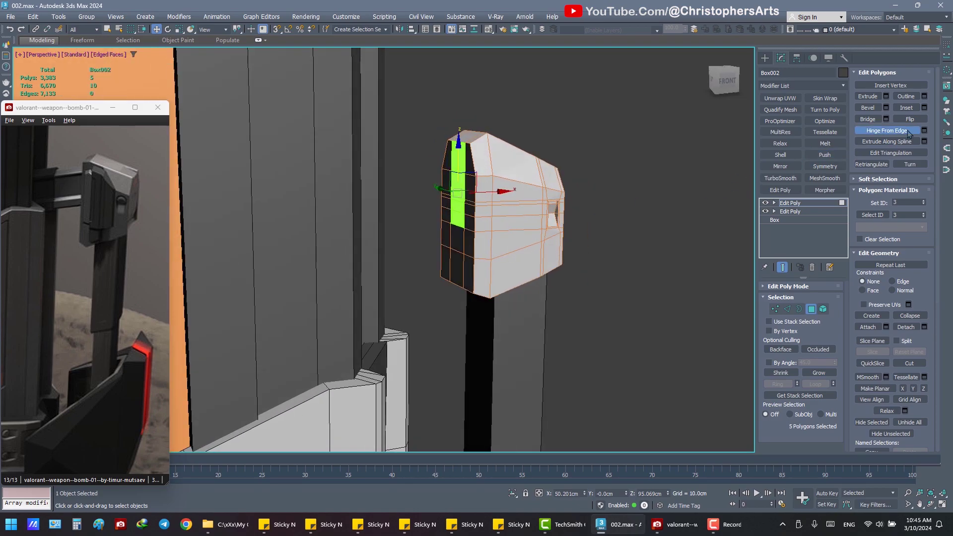
left_click(925, 327)
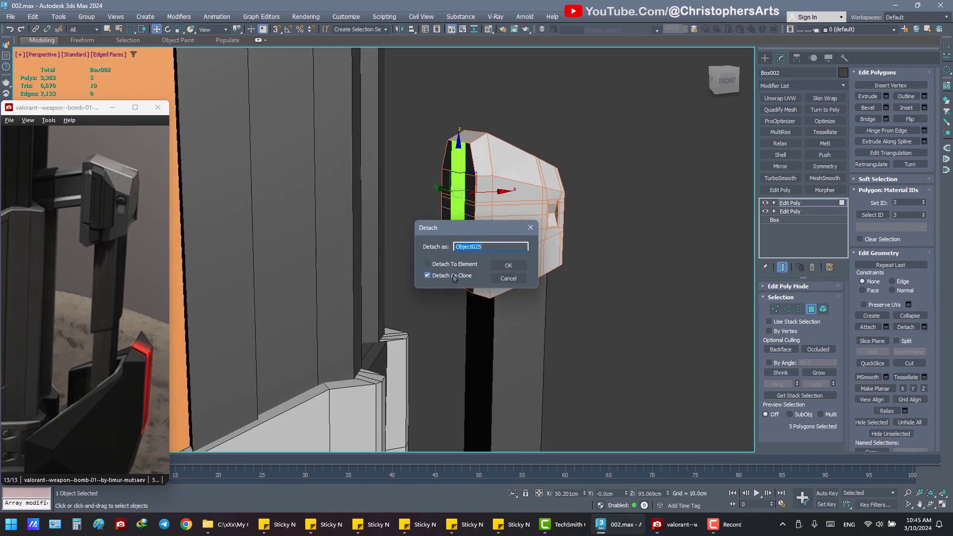
left_click(519, 268)
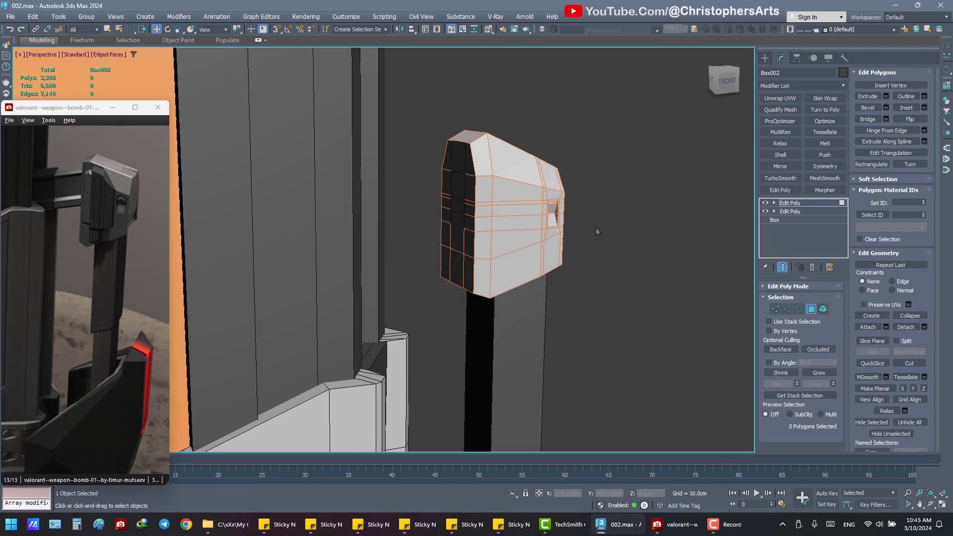
- Select Object025 and remove the extra edges from its left-side column
left_click(628, 254)
left_click(460, 197)
middle_click_drag(460, 196, 497, 199, "alt")
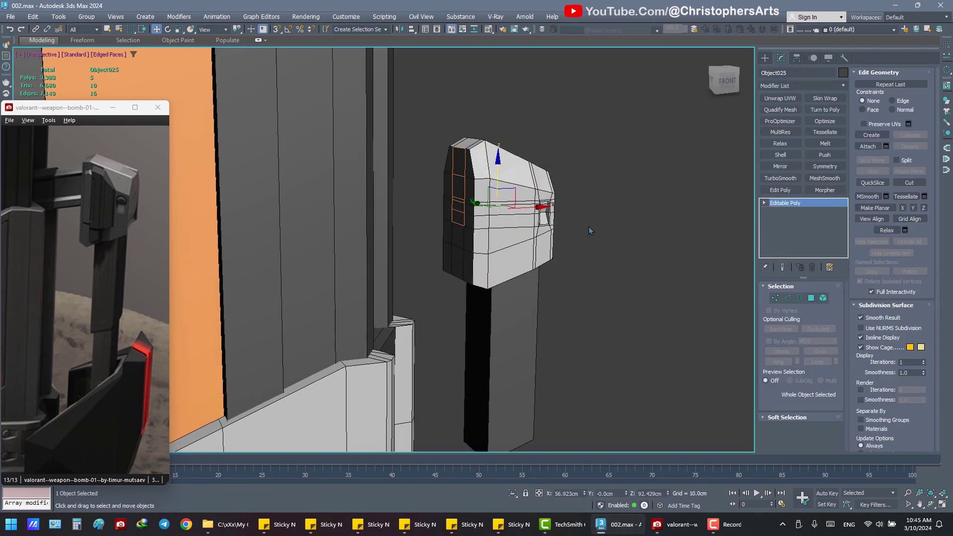
key("2")
mouse_move(714, 263)
middle_mouse_down("alt")
mouse_move(634, 266)
mouse_move(642, 275)
middle_mouse_up("alt")
left_click(454, 180)
left_click(453, 204, "shift")
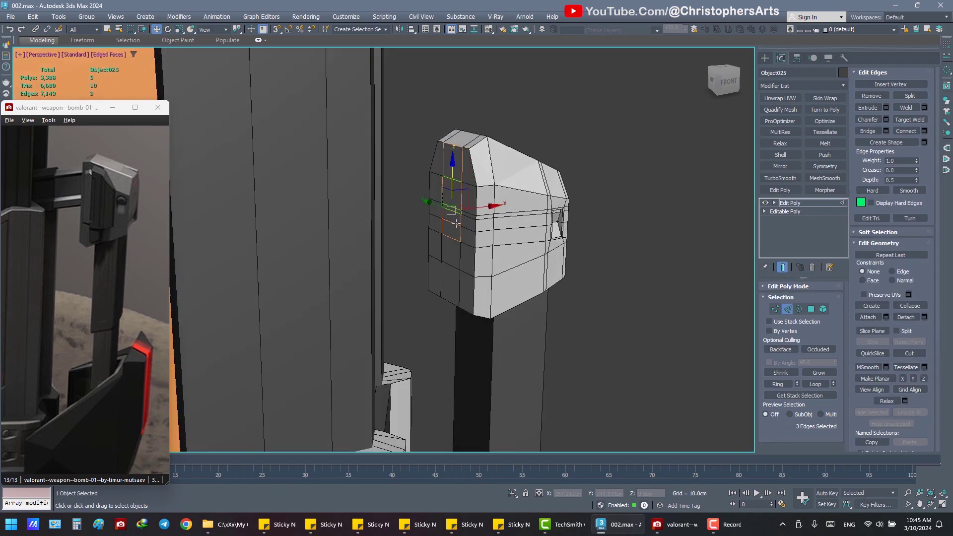
key("ctrl+BackSpace")
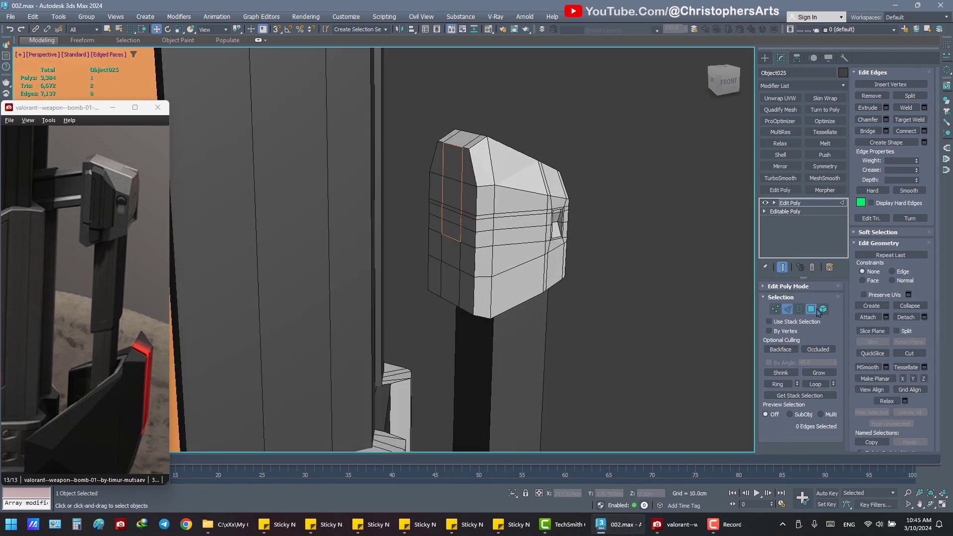
- Shift-drag Object025's left face outward into a long bar toward the tower
left_click(817, 310)
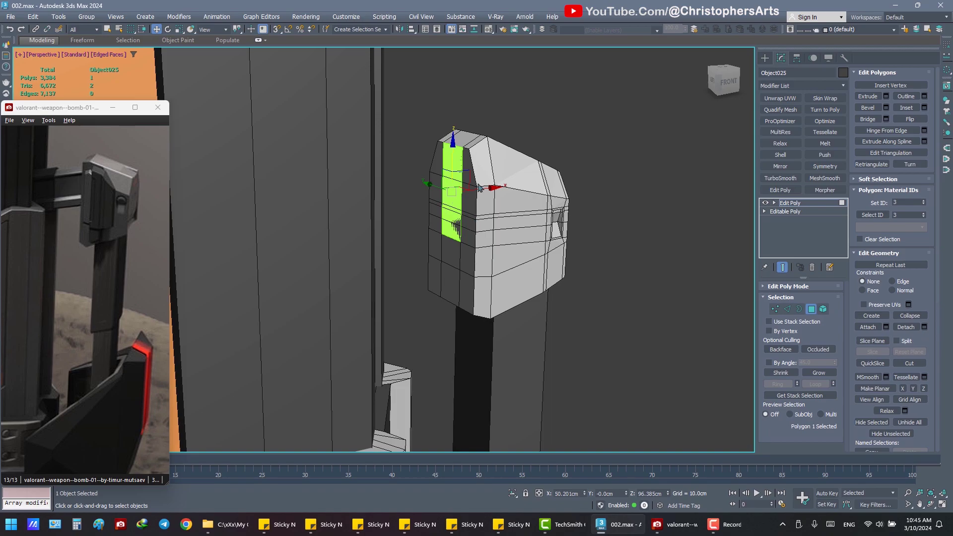
middle_click_drag(480, 188, 478, 190, "alt")
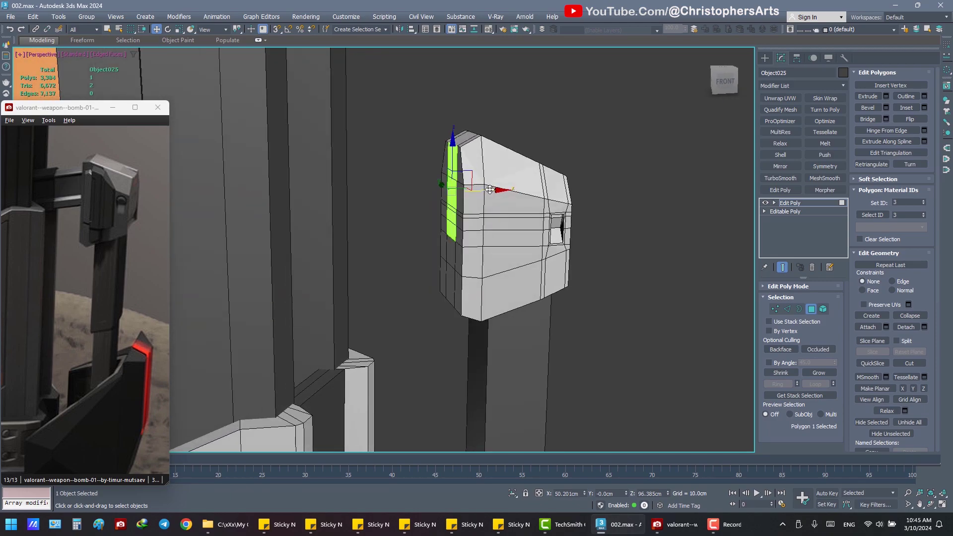
middle_click_drag(490, 190, 498, 191, "alt")
left_click_drag(499, 191, 452, 194, "shift")
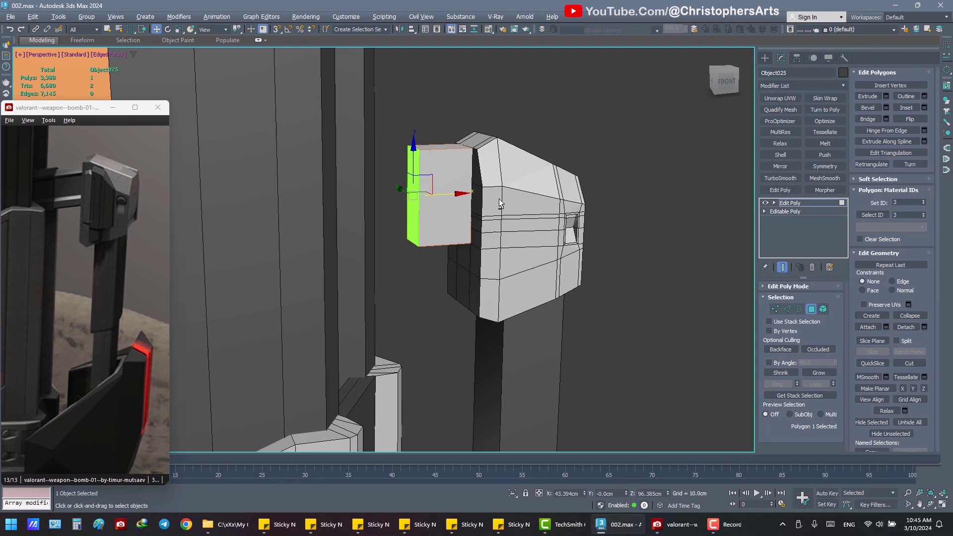
middle_click_drag(499, 199, 485, 199, "alt")
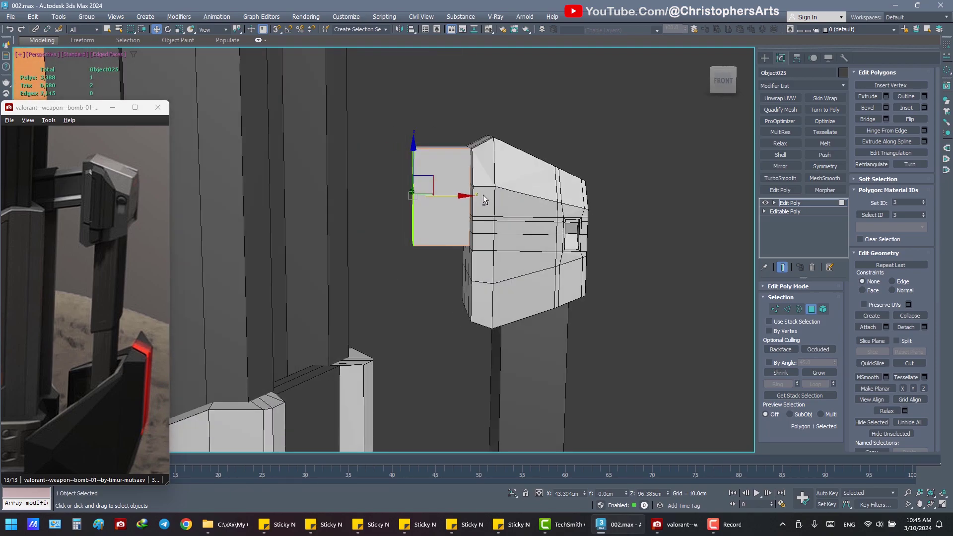
middle_click_drag(484, 199, 484, 197, "alt")
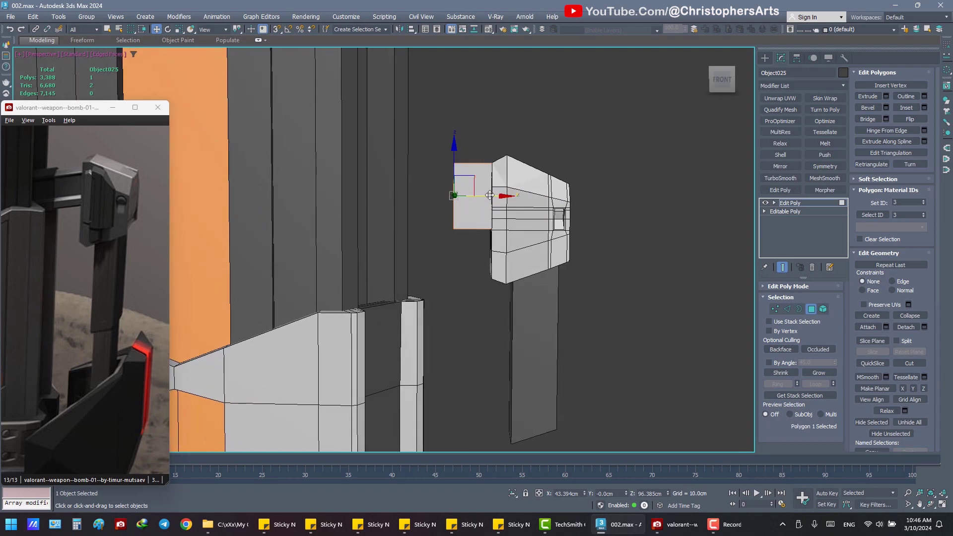
mouse_move(490, 195)
middle_mouse_down("alt")
mouse_move(477, 259)
mouse_move(422, 207)
mouse_move(508, 197)
mouse_move(588, 219)
middle_mouse_up("alt")
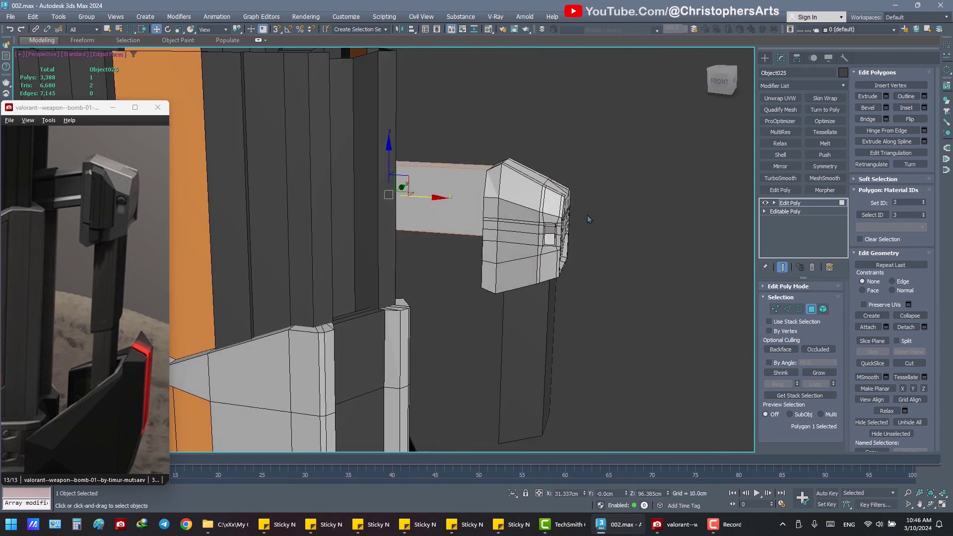
- Save 002.max and reselect the extruded Object025 box
left_click(703, 266)
key("ctrl+s")
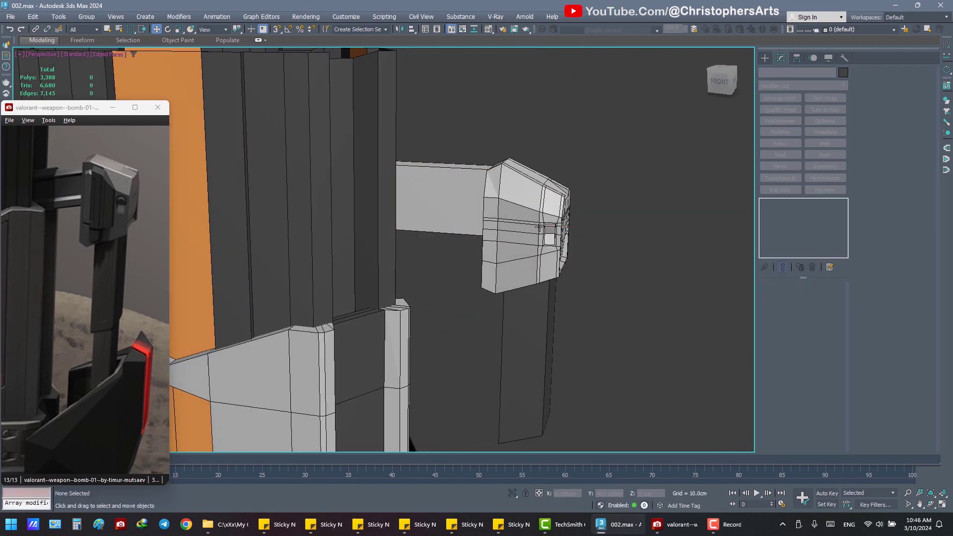
left_click(441, 201)
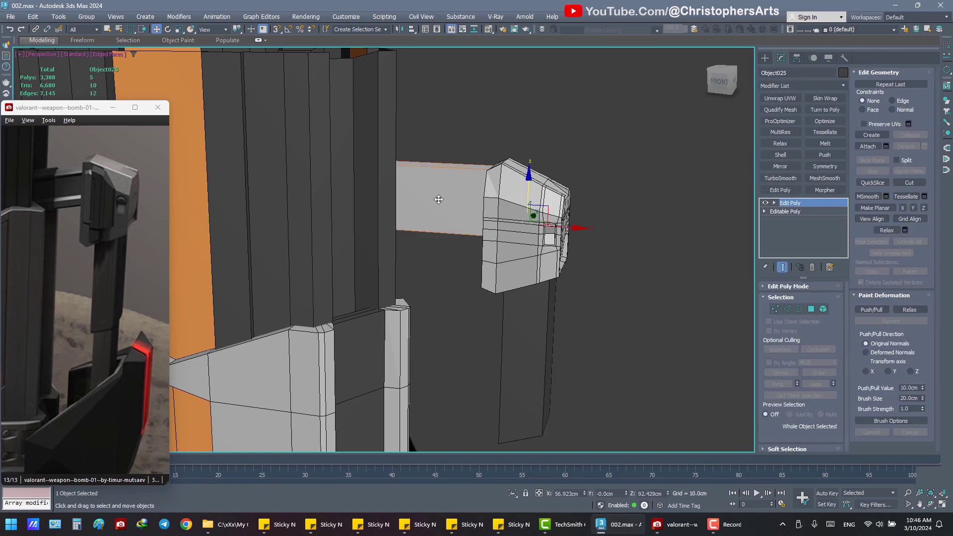
- Isolate the box and delete its left end face to leave it open
key("alt+q")
scroll(469, 209, "up", 3)
mouse_move(468, 208)
middle_mouse_down("alt")
mouse_move(556, 213)
mouse_move(541, 223)
middle_mouse_up("alt")
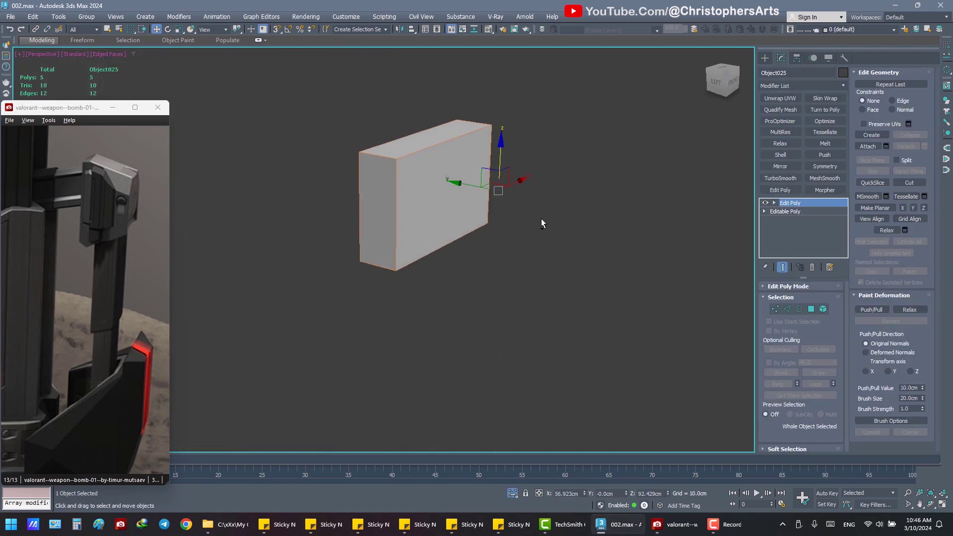
left_click(810, 311)
left_click(377, 208)
left_click(523, 248)
left_click(385, 230)
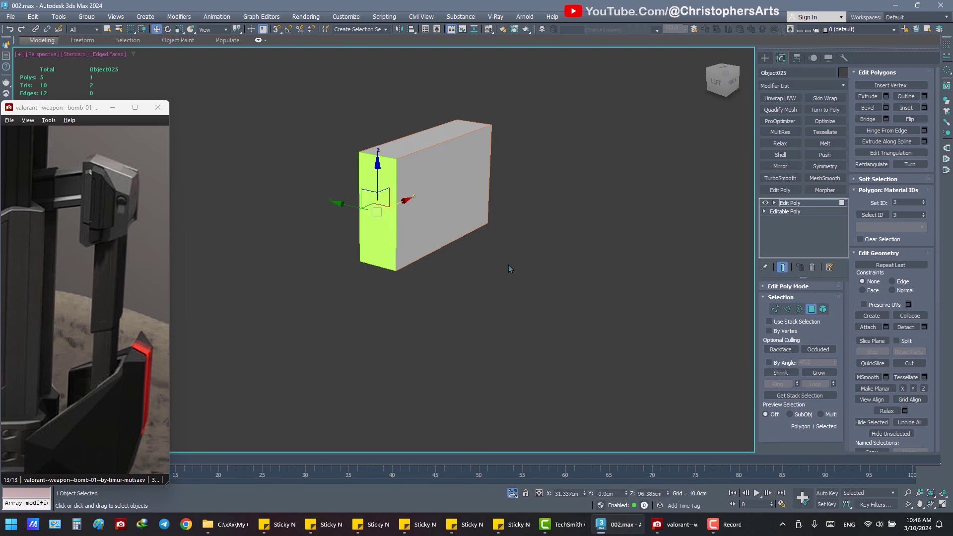
key("Delete")
- Connect the vertical edges with two edge loops pinched toward the top and bottom
middle_click_drag(503, 269, 469, 285, "alt")
left_click(787, 309)
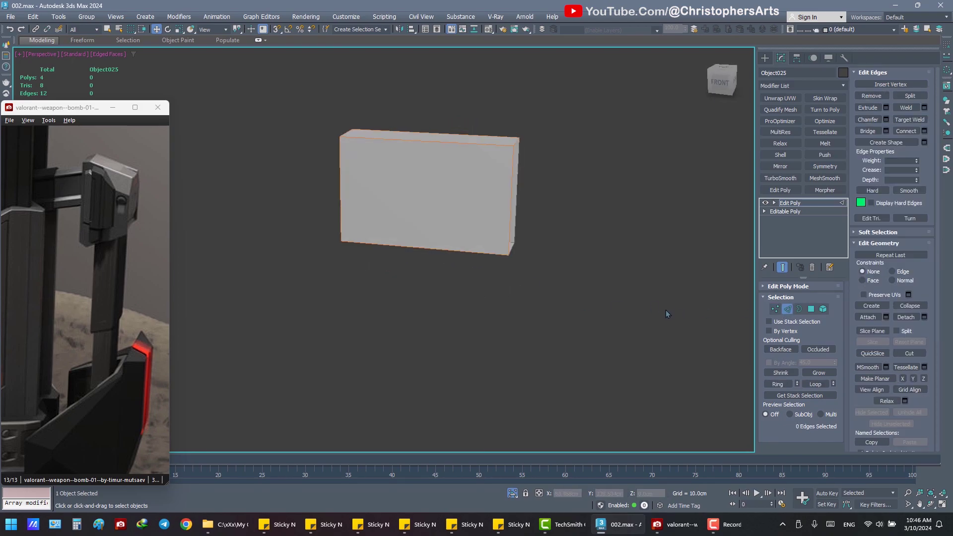
double_click(334, 199)
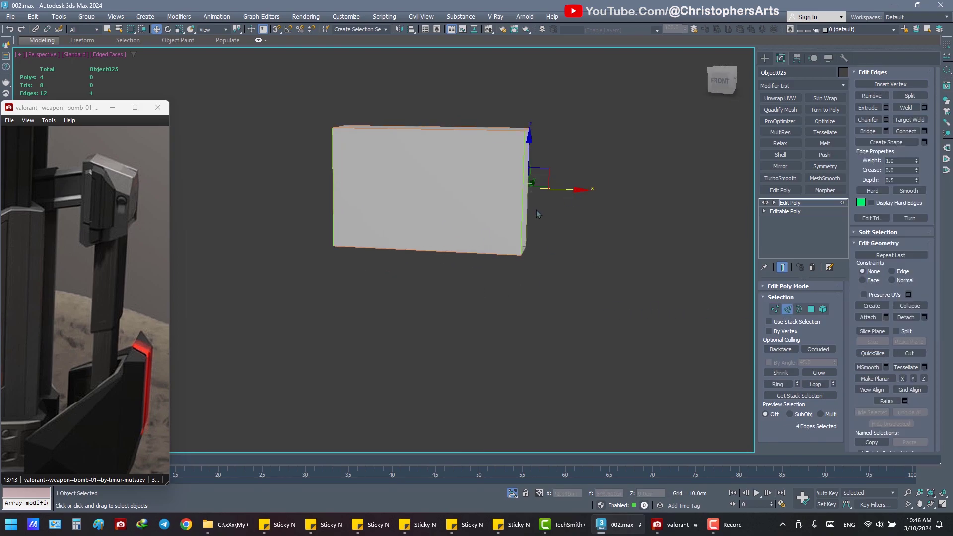
right_click(492, 216)
left_click(388, 257)
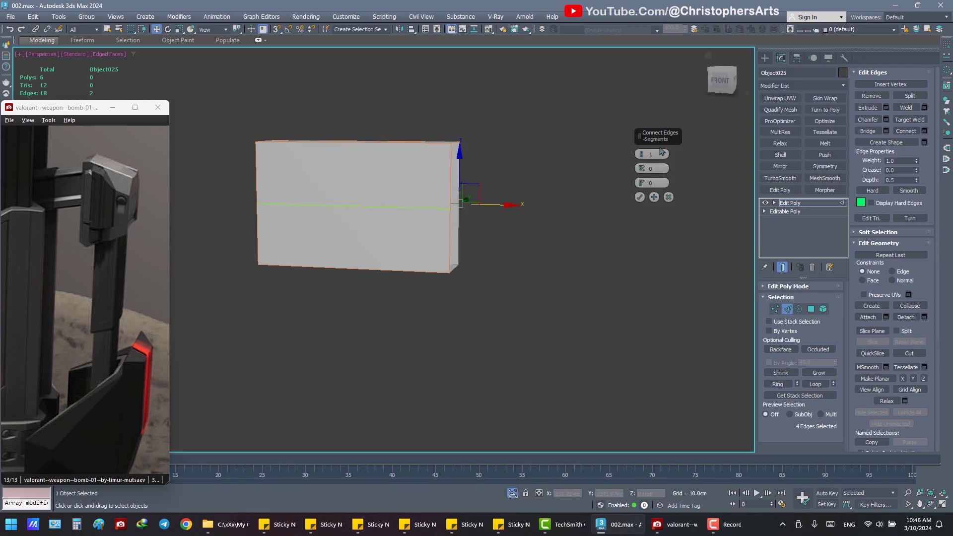
left_click_drag(642, 183, 639, 118)
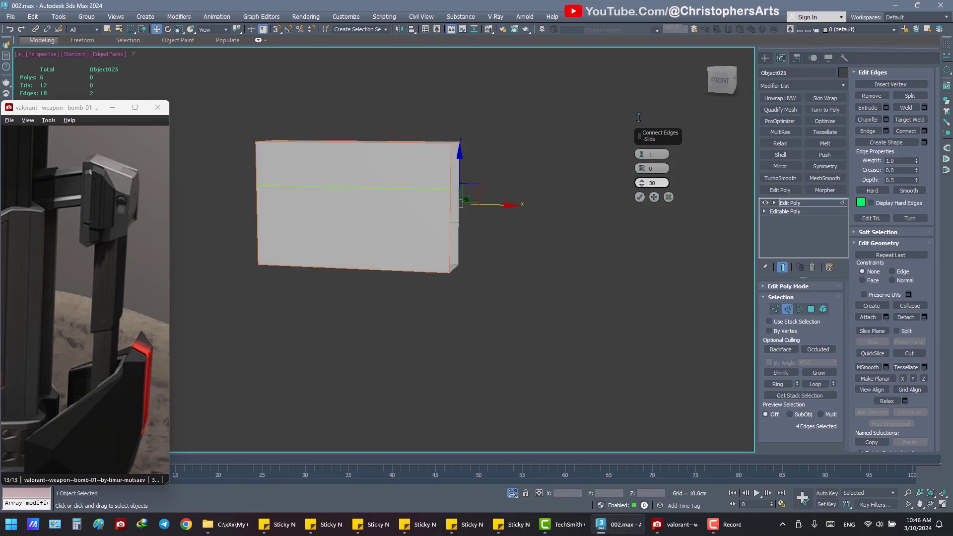
right_click(646, 182)
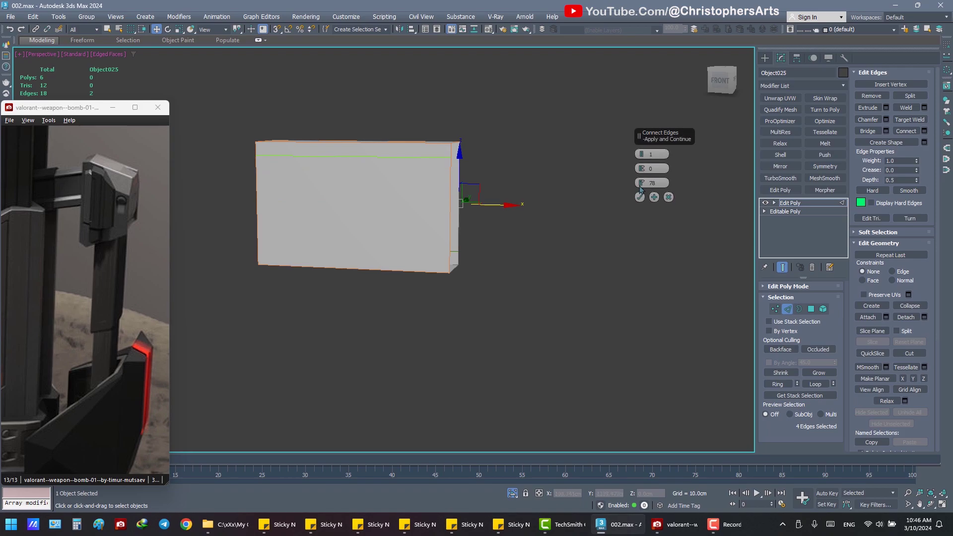
left_click_drag(642, 169, 630, 61)
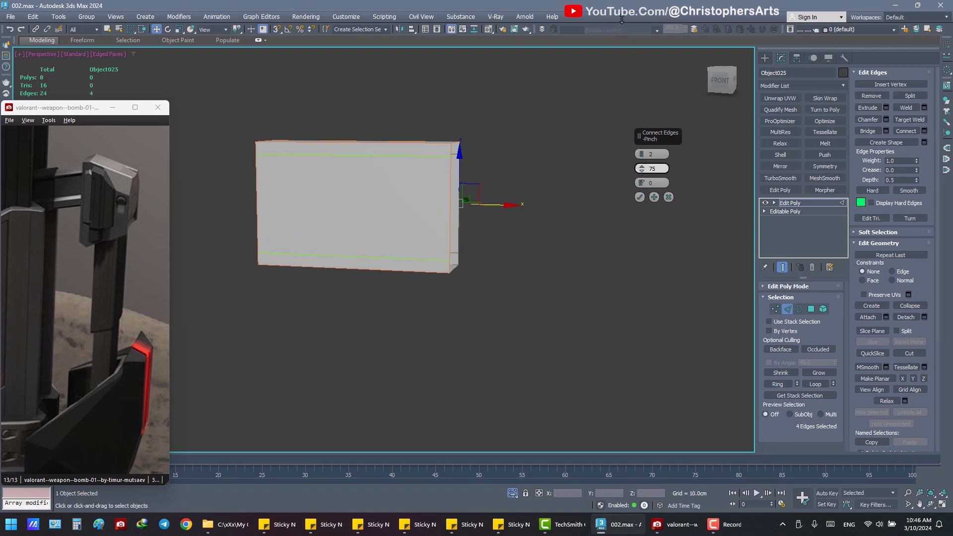
left_click(640, 197)
- Select the lower loop edges and raise them slightly
left_click(446, 259)
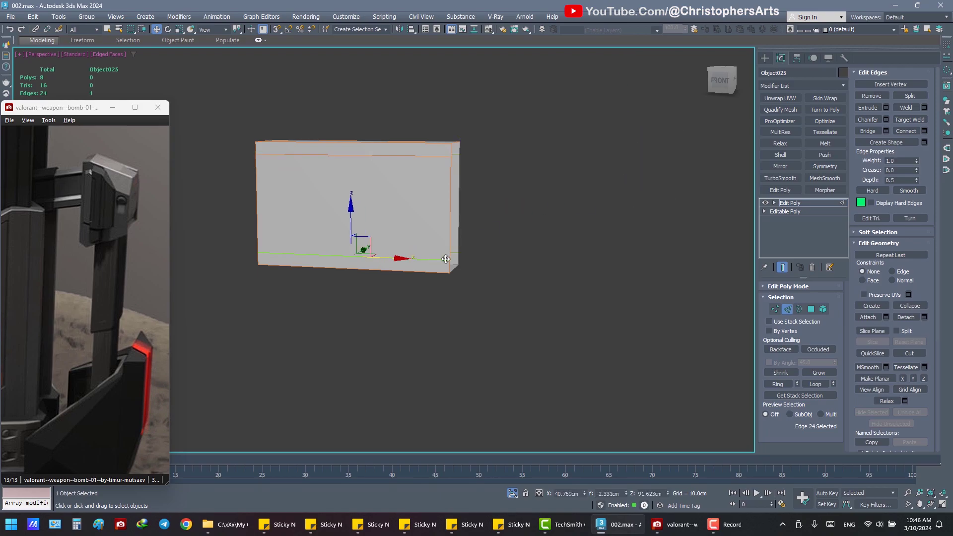
mouse_move(445, 259)
middle_mouse_down("alt")
mouse_move(493, 230)
mouse_move(377, 228)
middle_mouse_up("alt")
left_click(453, 252, "ctrl")
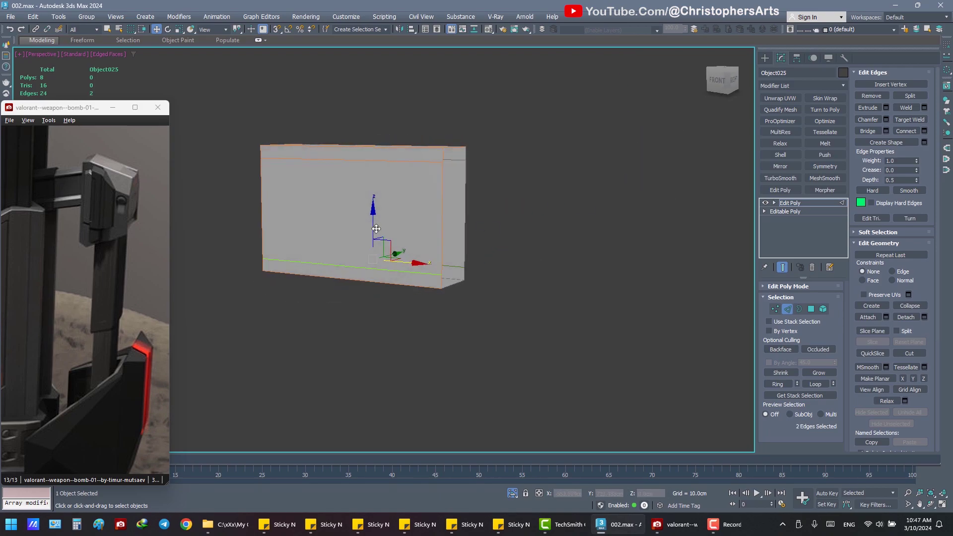
left_click_drag(377, 228, 374, 211)
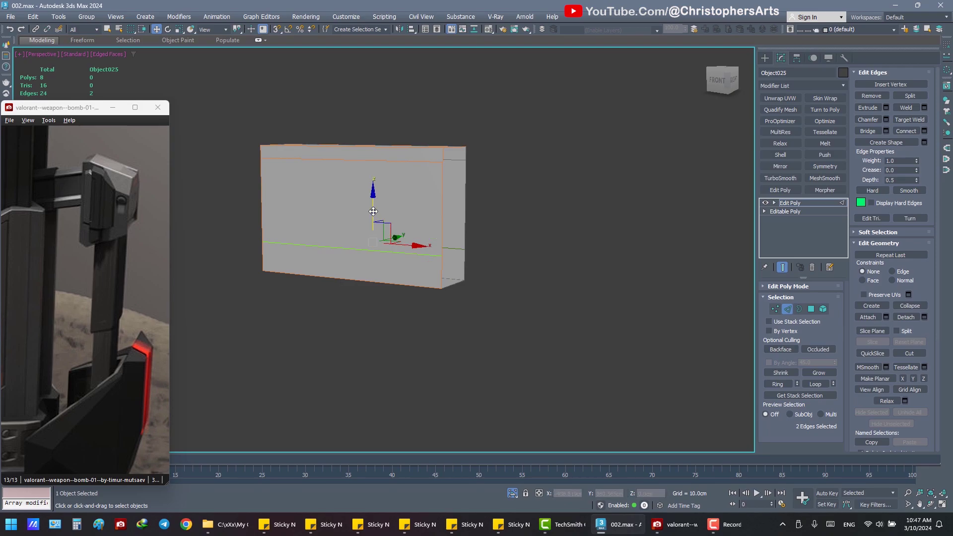
mouse_move(373, 212)
middle_mouse_down("alt")
mouse_move(369, 201)
mouse_move(376, 219)
mouse_move(503, 220)
middle_mouse_up("alt")
- Select the bottom strip faces to inspect them, then clear the face selection
left_click(502, 221)
key("4")
left_click_drag(568, 297, 464, 280)
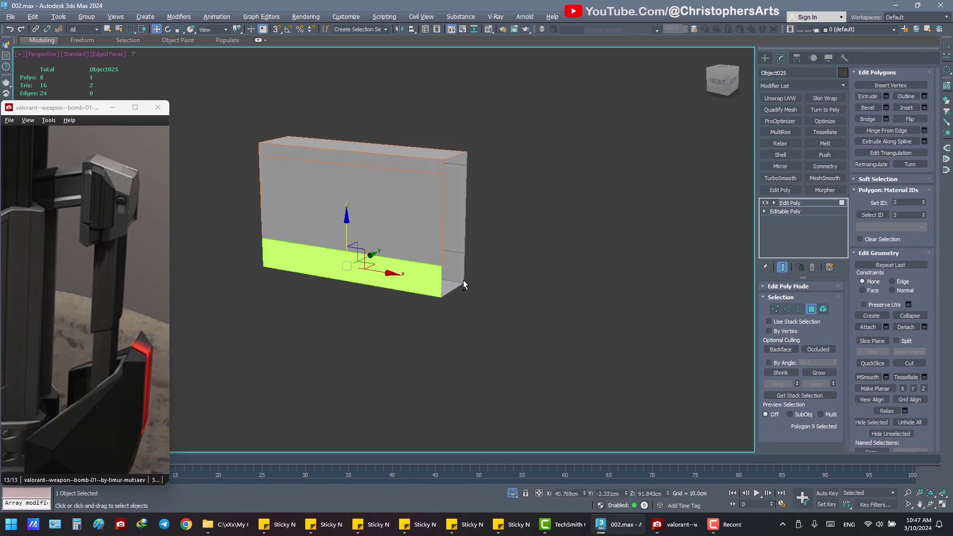
mouse_move(463, 280)
middle_mouse_down("alt")
mouse_move(370, 280)
mouse_move(407, 264)
middle_mouse_up("alt")
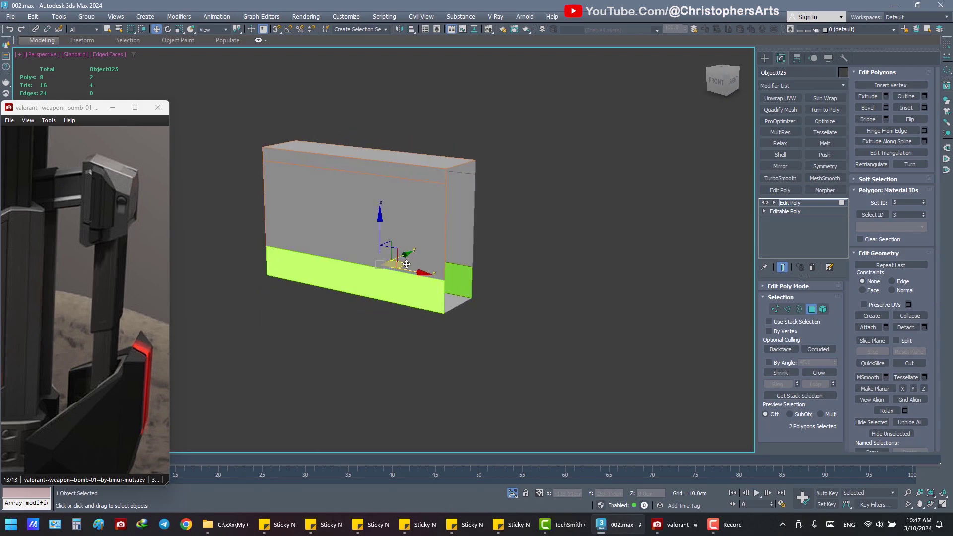
left_click(521, 287)
middle_click_drag(521, 287, 565, 285, "alt")
- Chamfer the lower and upper edge loops into narrow paired groove loops
key("2")
left_click(477, 262)
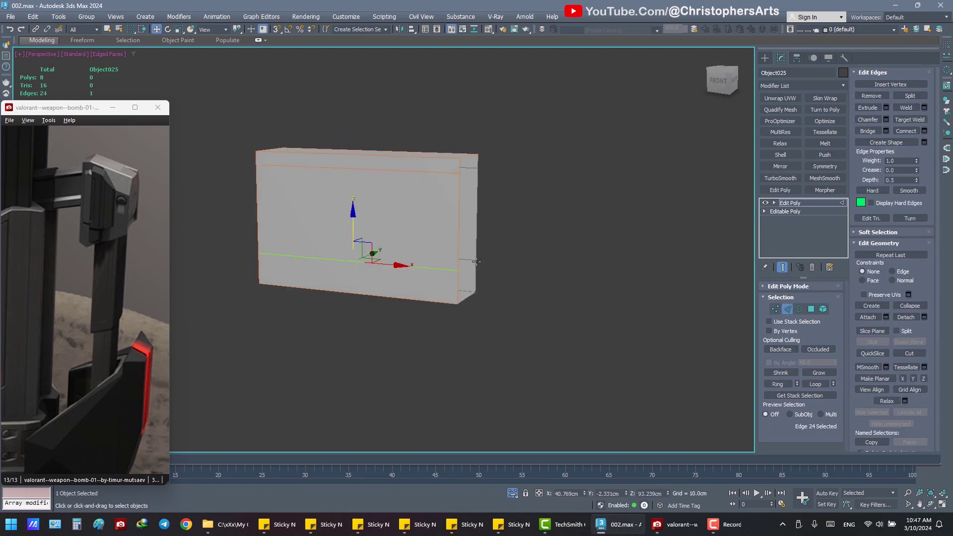
right_click(405, 260)
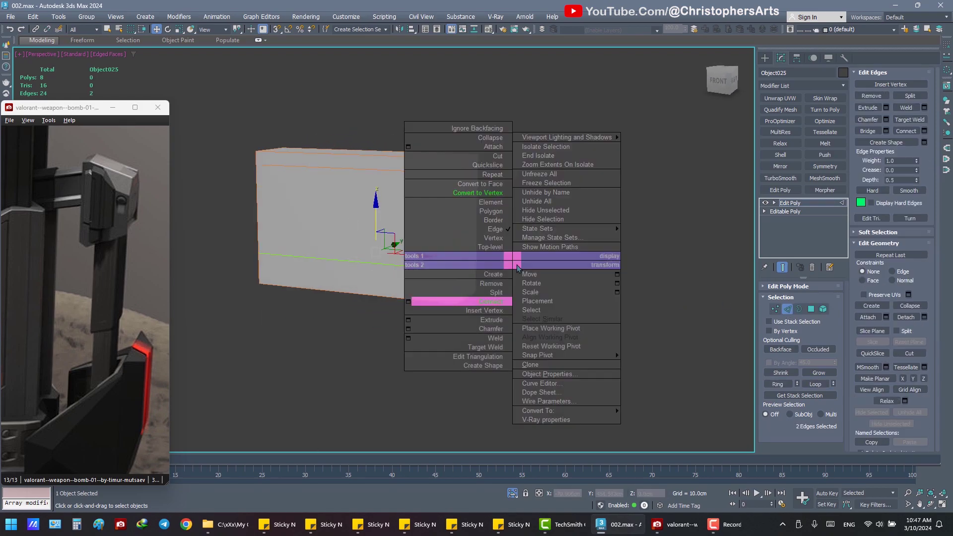
left_click(409, 329)
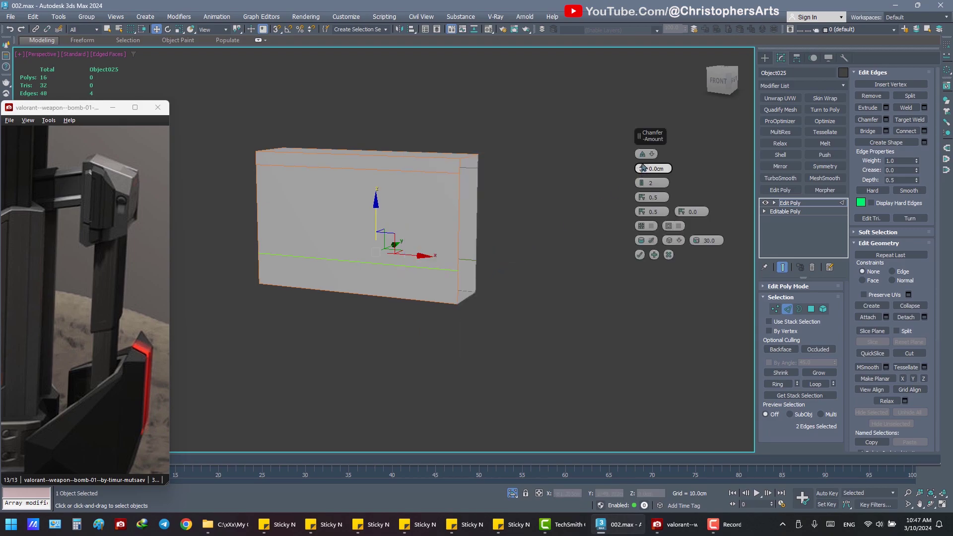
mouse_move(642, 183)
left_mouse_down()
mouse_move(644, 191)
mouse_move(640, 171)
left_mouse_up()
type("0.111")
left_click(654, 255)
left_click(378, 169)
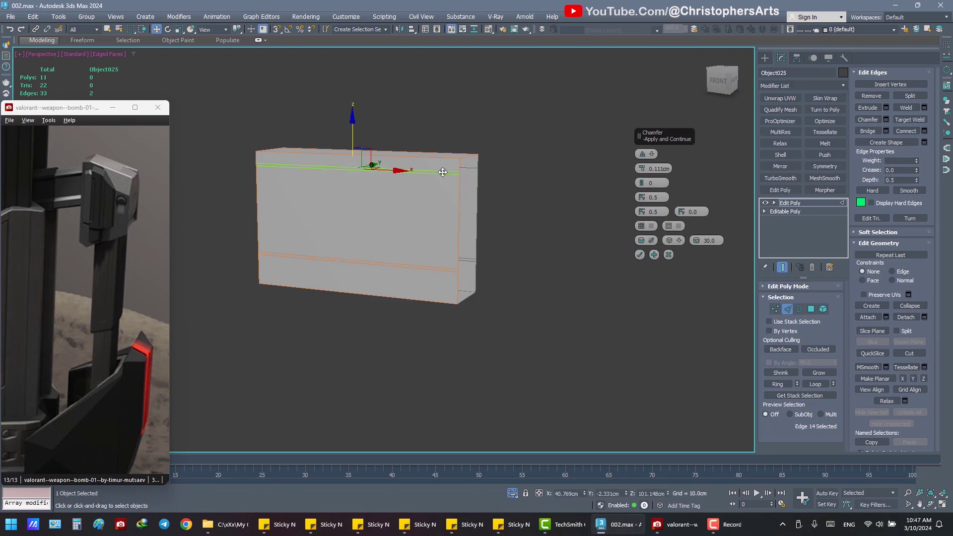
left_click(640, 254)
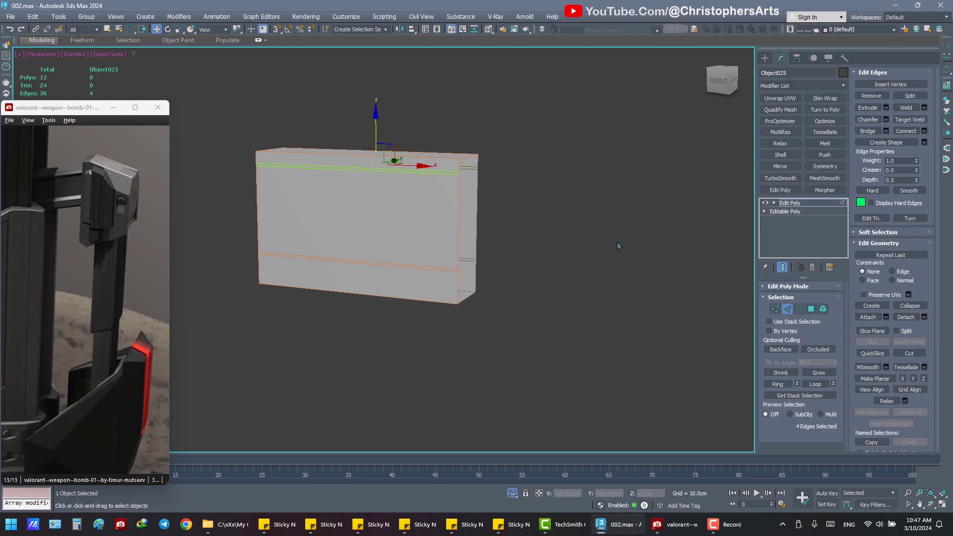
- Select the bottom and top groove strip polygons together
left_click(811, 309)
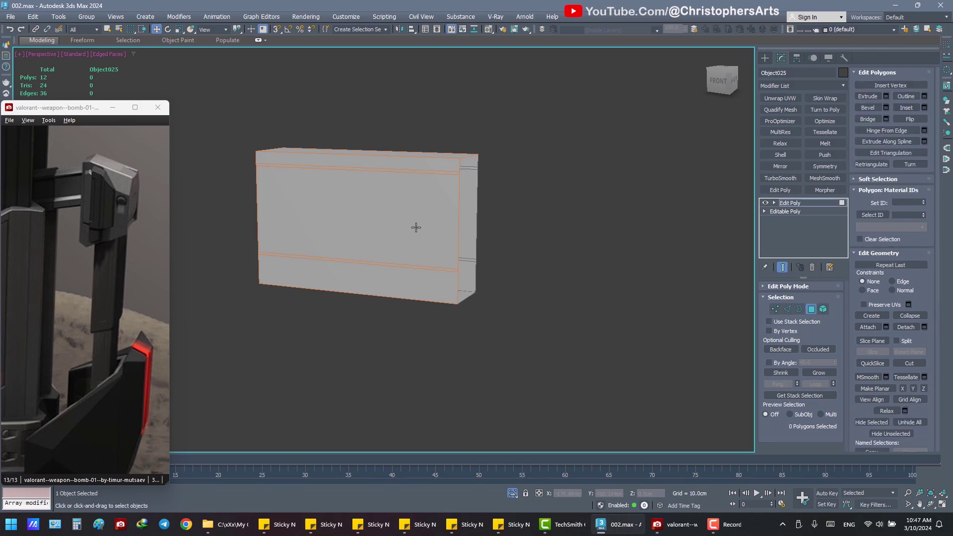
left_click(423, 275)
mouse_move(423, 275)
middle_mouse_down("alt")
mouse_move(377, 288)
mouse_move(379, 232)
middle_mouse_up("alt")
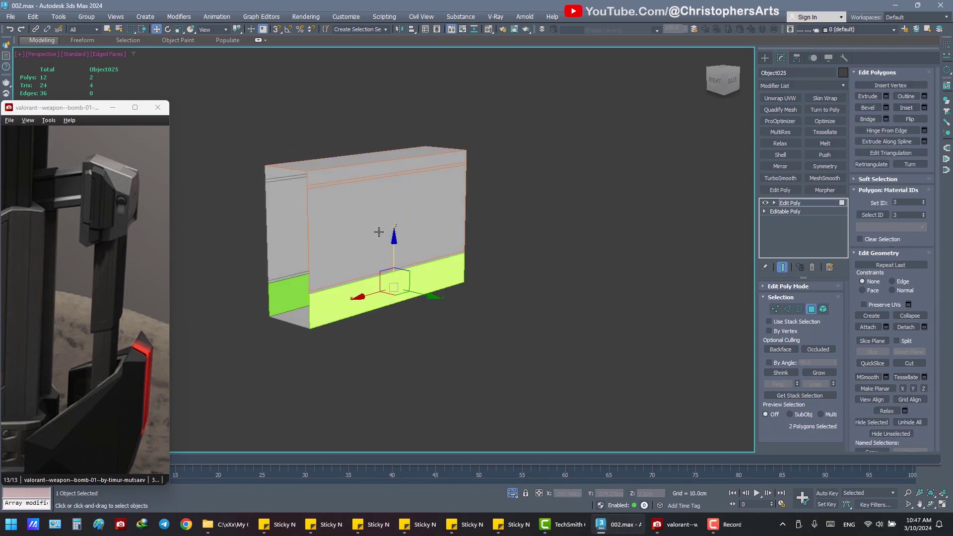
middle_click_drag(352, 180, 390, 201, "alt")
left_click(387, 164, "ctrl")
- Convert the polygon selection to vertices, inspect the side, then clear the selection
right_click(387, 198)
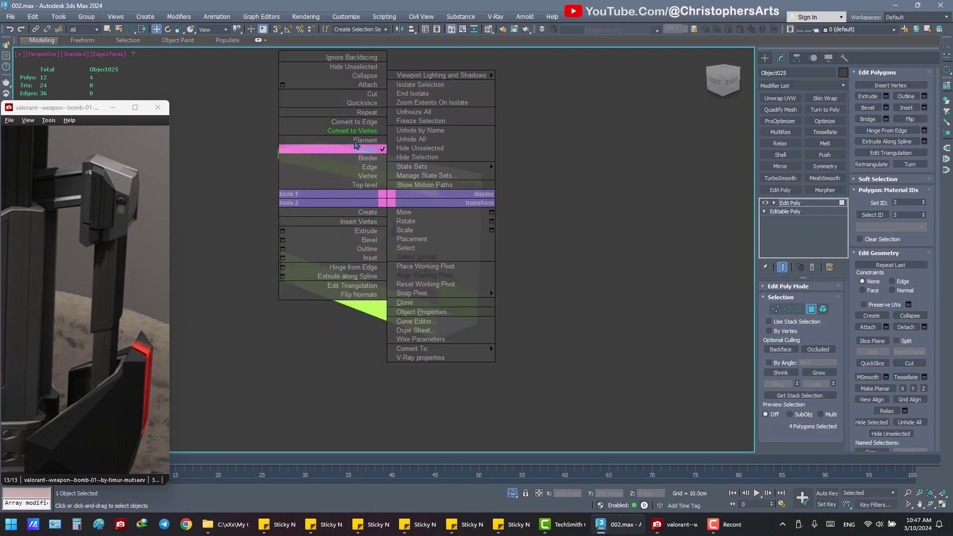
left_click(356, 132)
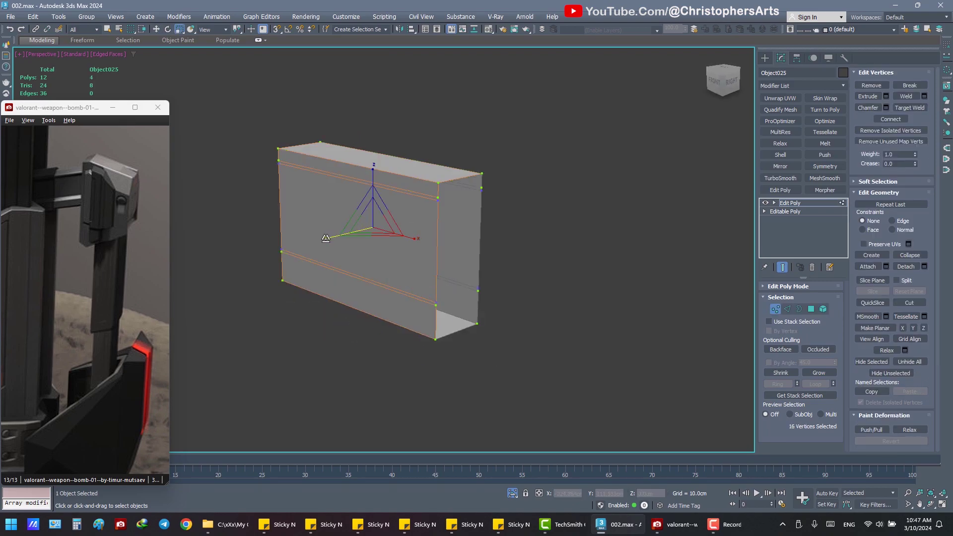
mouse_move(326, 238)
middle_mouse_down("alt")
mouse_move(308, 228)
mouse_move(347, 244)
middle_mouse_up("alt")
key("q")
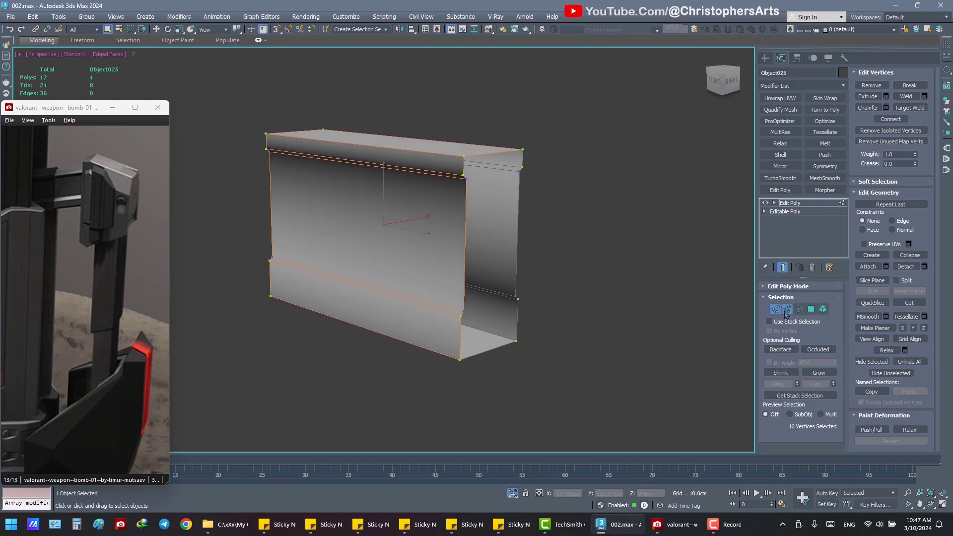
left_click(811, 309)
scroll(864, 400, "down", 2)
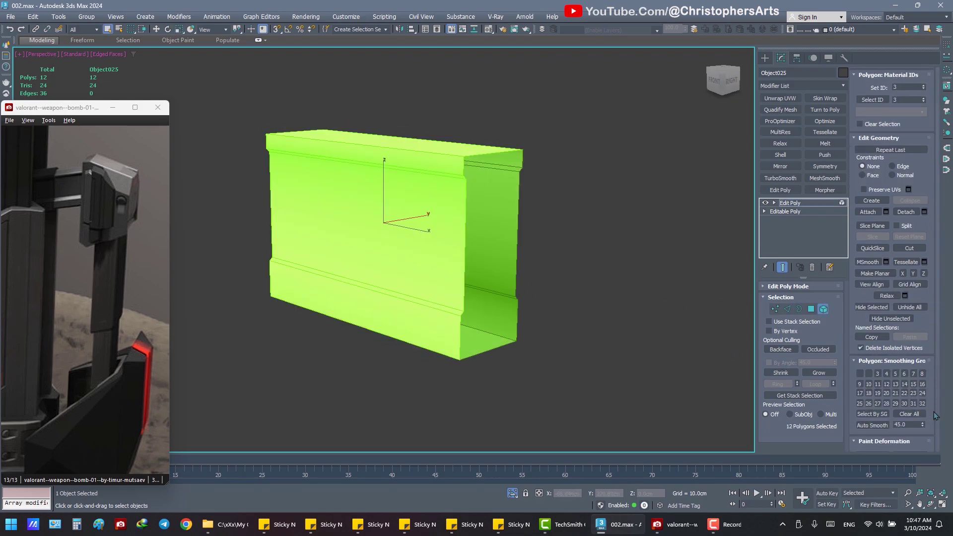
scroll(864, 400, "down", 1)
left_click(823, 309)
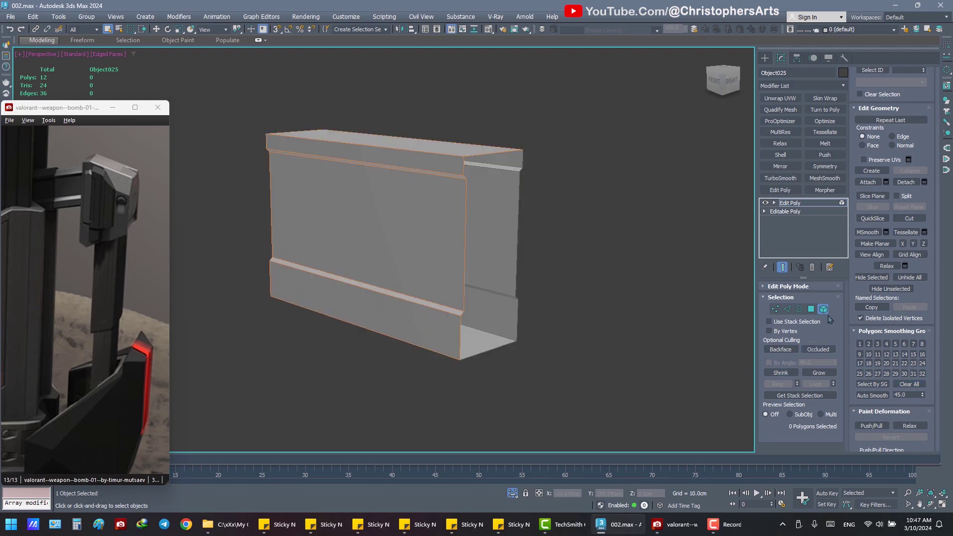
left_click(701, 314)
- Save the scene to 002.max, check the box from the front, and maximize the reference viewer
key("ctrl+s")
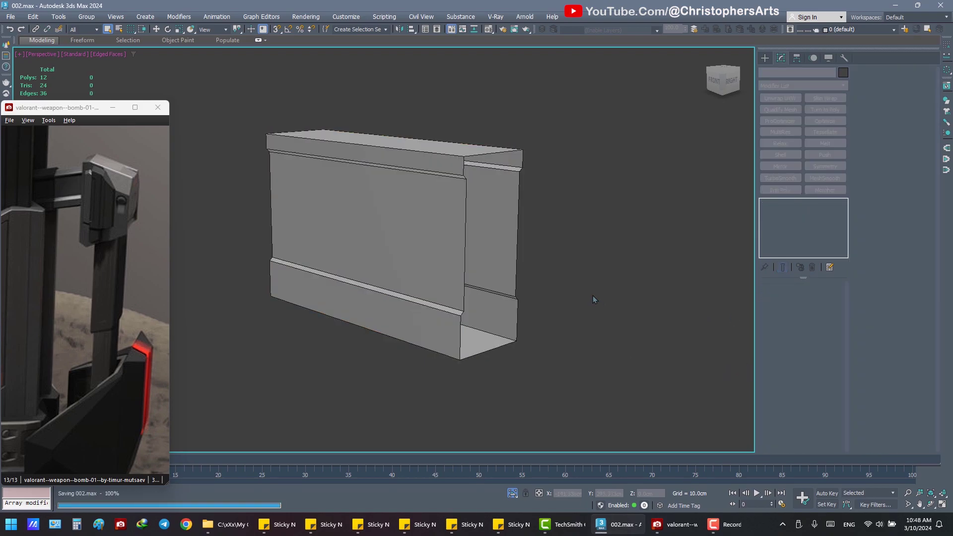
left_click(452, 241)
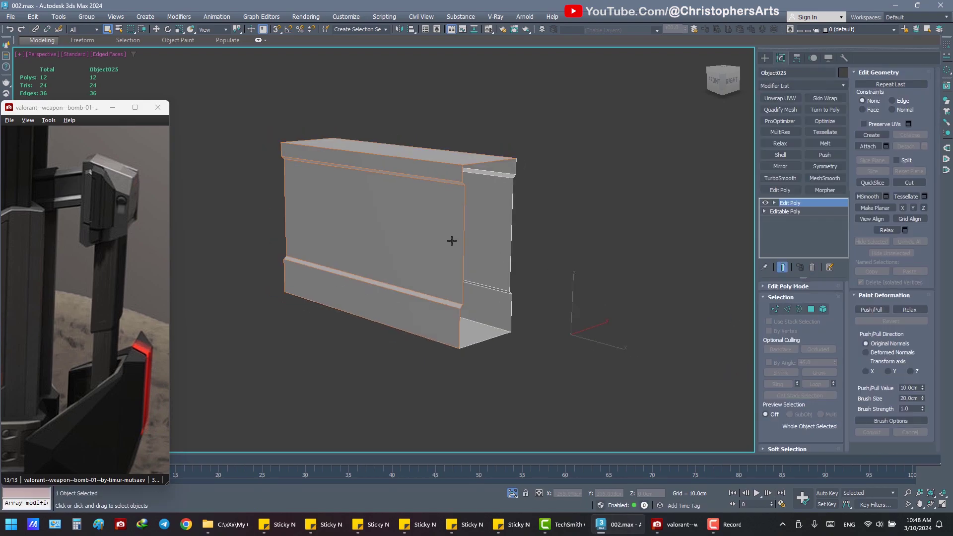
middle_click_drag(452, 245, 448, 249, "alt")
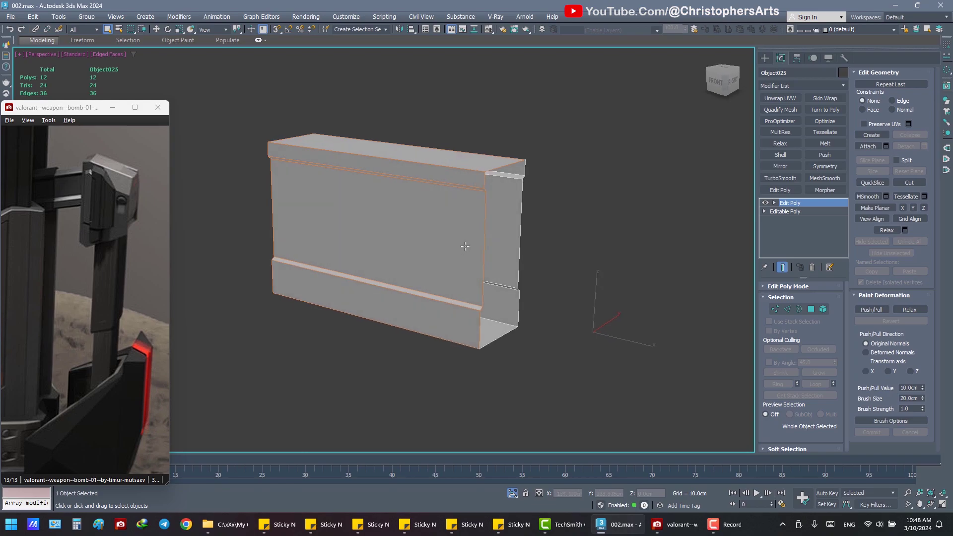
left_click(231, 230)
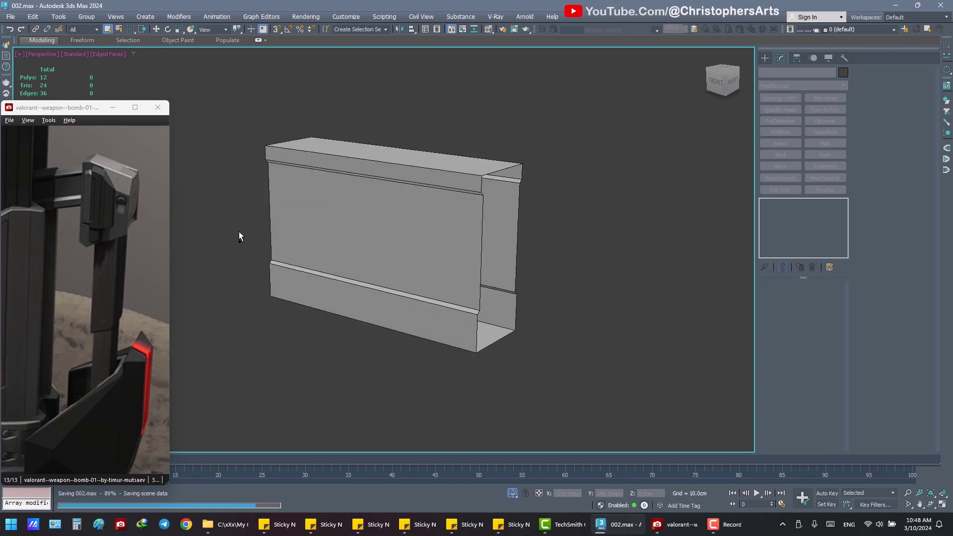
left_click(134, 107)
- Zoom and pan the spike reference to its grey side bracket and orange panels
scroll(223, 263, "up", 2)
mouse_move(223, 271)
left_mouse_down()
mouse_move(270, 283)
mouse_move(229, 190)
left_mouse_up()
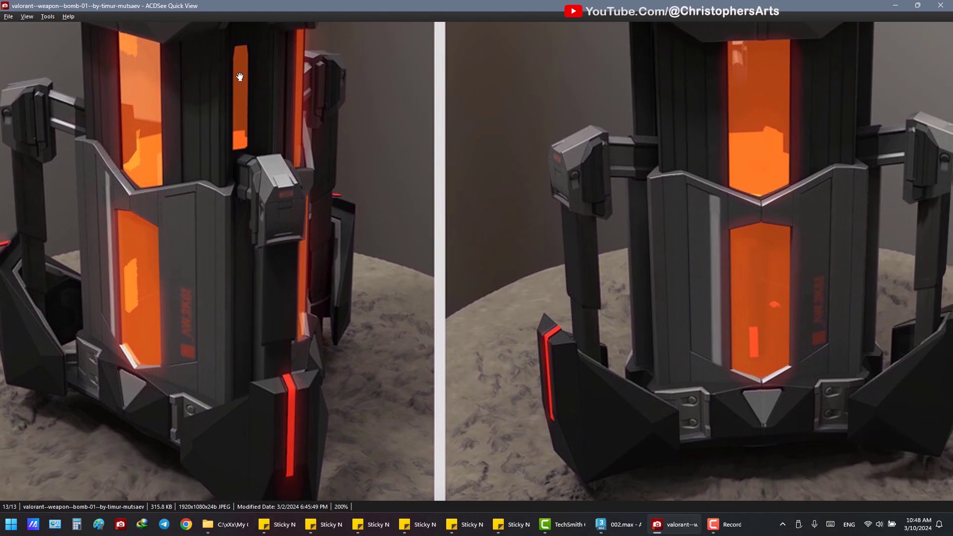
double_click(194, 4)
left_click_drag(132, 315, 382, 306)
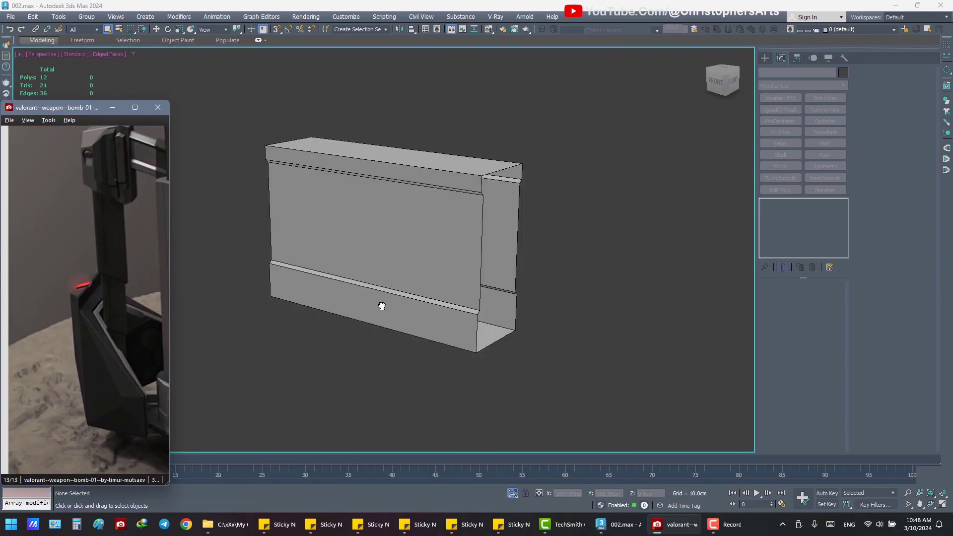
scroll(132, 298, "down", 2)
mouse_move(220, 370)
left_mouse_down()
mouse_move(151, 366)
mouse_move(132, 321)
left_mouse_up()
scroll(148, 326, "right", 5)
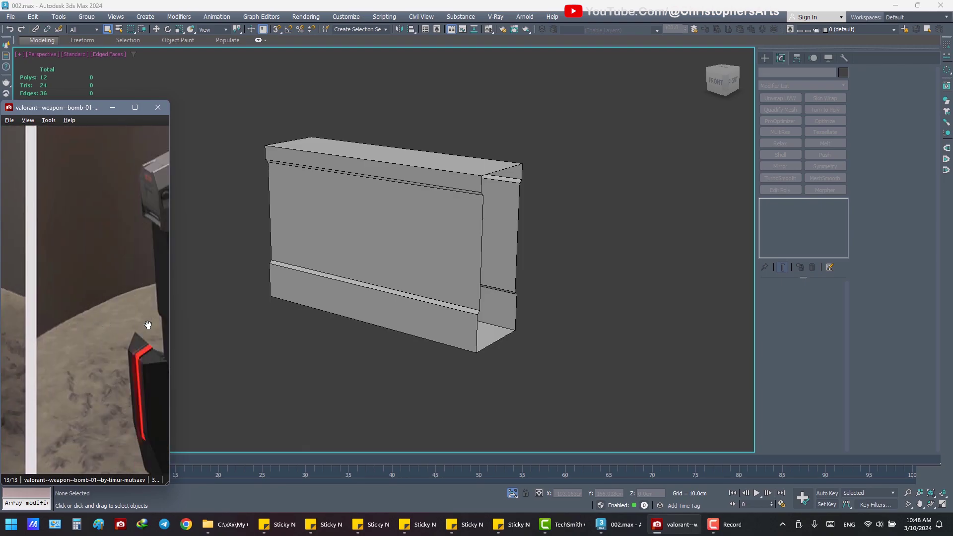
left_click_drag(128, 308, 15, 308)
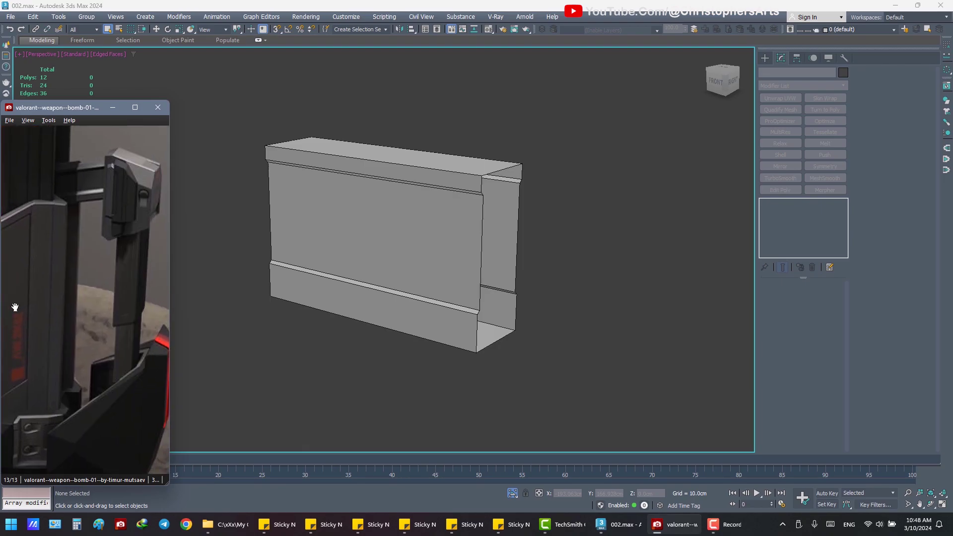
mouse_move(59, 273)
left_mouse_down()
mouse_move(315, 272)
mouse_move(165, 228)
mouse_move(129, 223)
mouse_move(103, 244)
left_mouse_up()
scroll(128, 223, "up", 1)
left_click(241, 251)
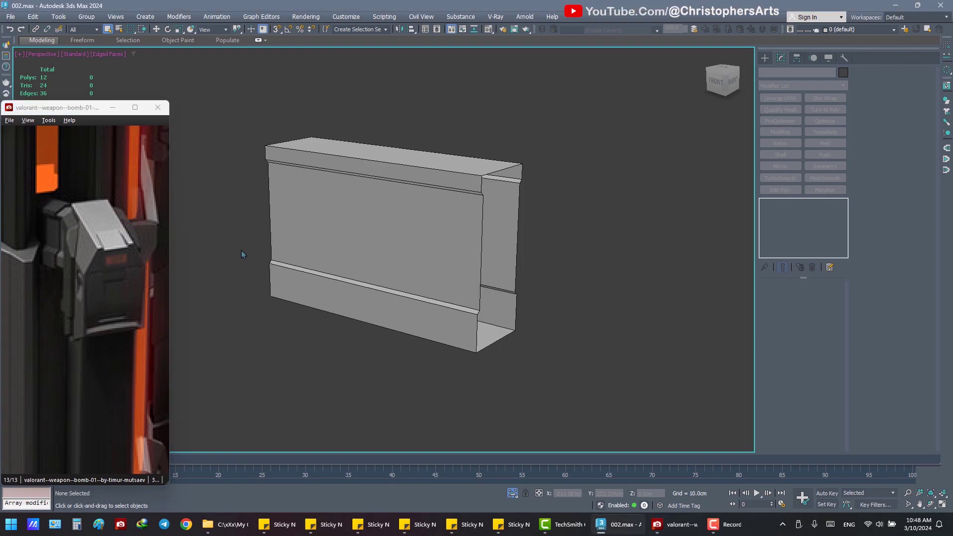
scroll(358, 219, "up", 1)
- Connect the two short top edges with a single centre edge
left_click(348, 217)
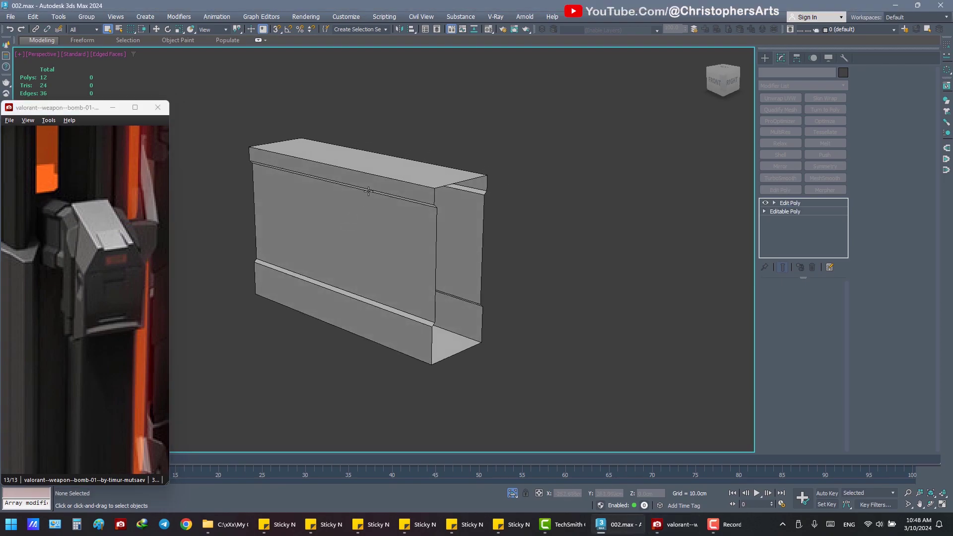
scroll(342, 214, "up", 1)
key("2")
left_click(502, 171)
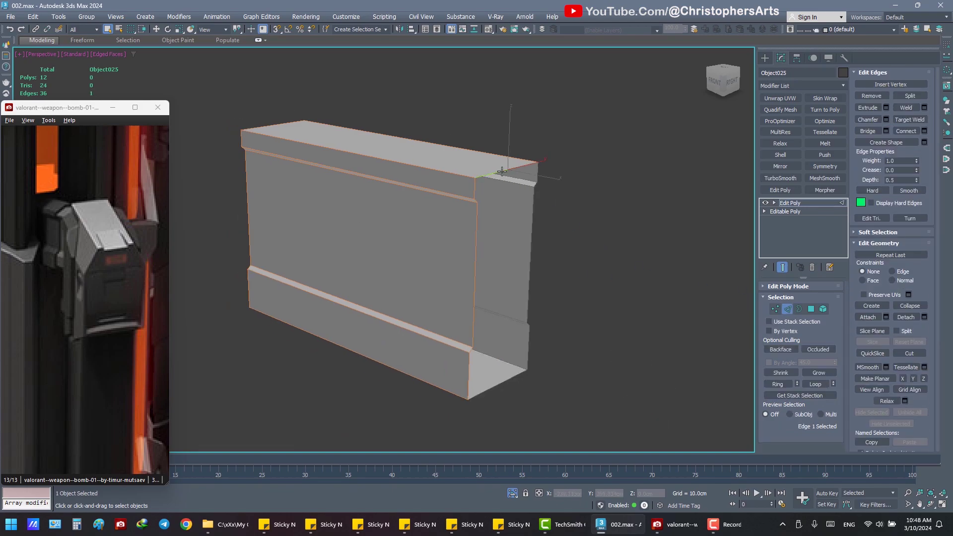
left_click(281, 121, "ctrl")
right_click(323, 131)
left_click(222, 184)
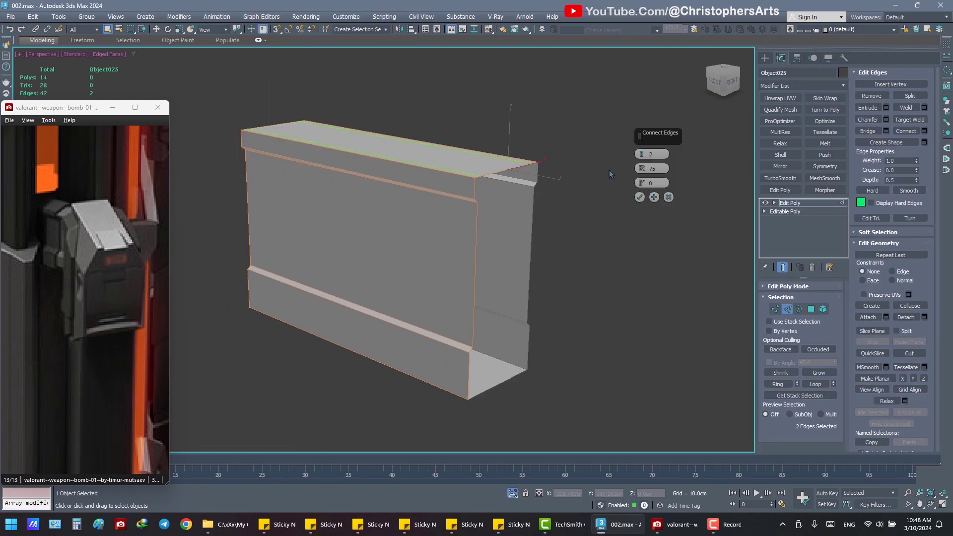
left_click(642, 157)
left_click(640, 197)
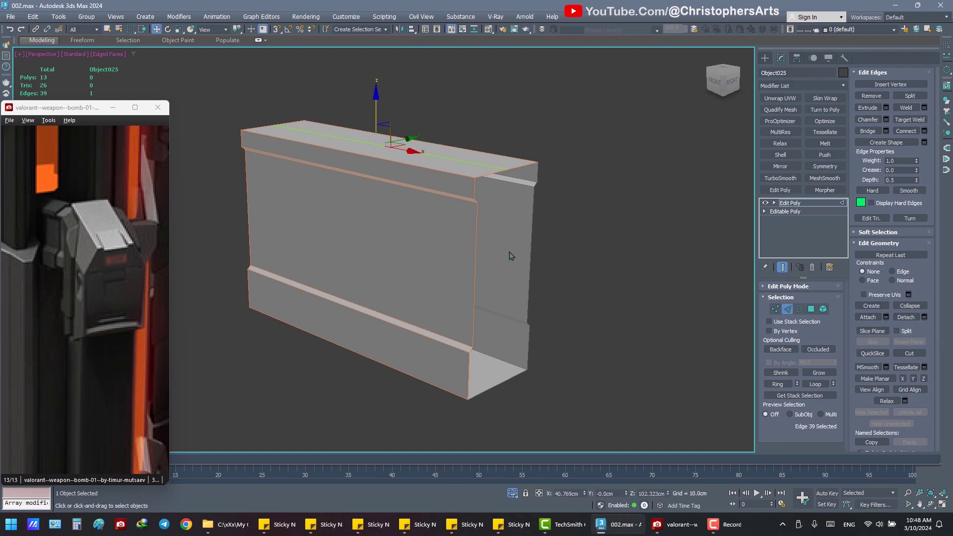
- Raise the new centre edge upward to form a peaked, roof-like ridge
left_click_drag(378, 112, 373, 107)
scroll(372, 110, "down", 2)
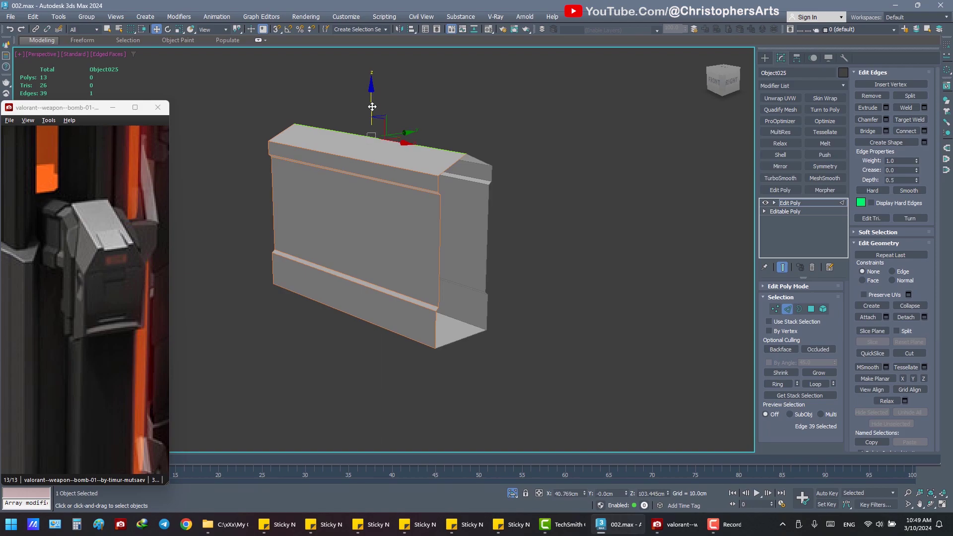
scroll(378, 112, "up", 2)
scroll(375, 108, "up", 1)
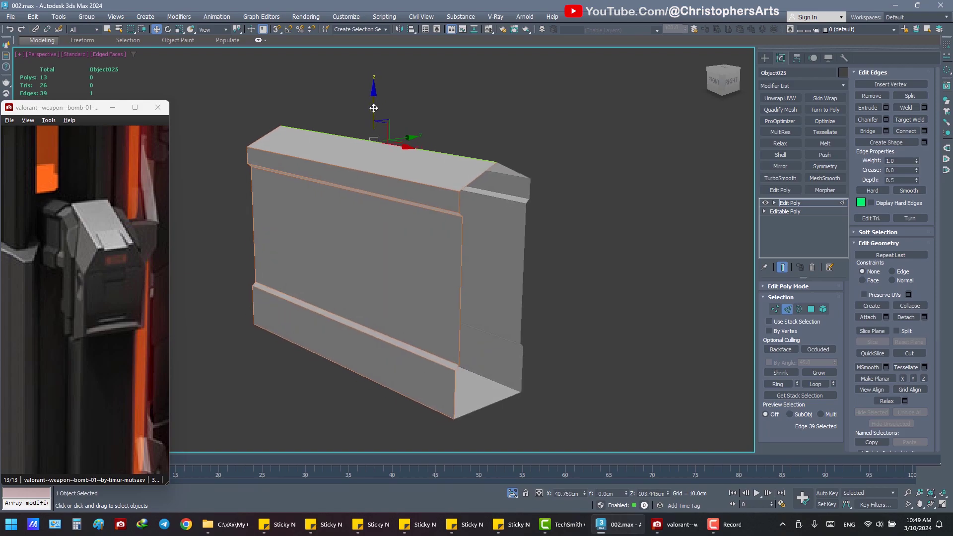
left_click_drag(375, 108, 374, 104)
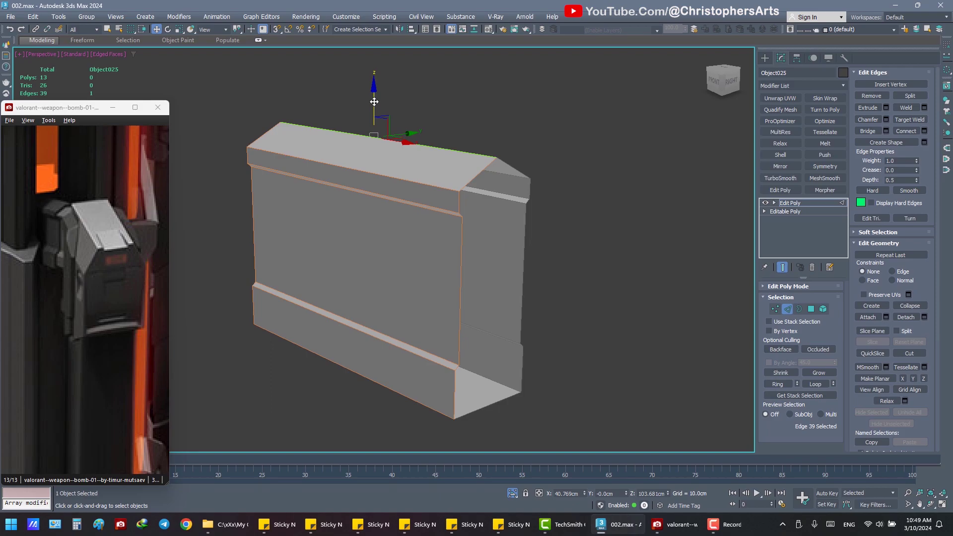
scroll(374, 101, "down", 1)
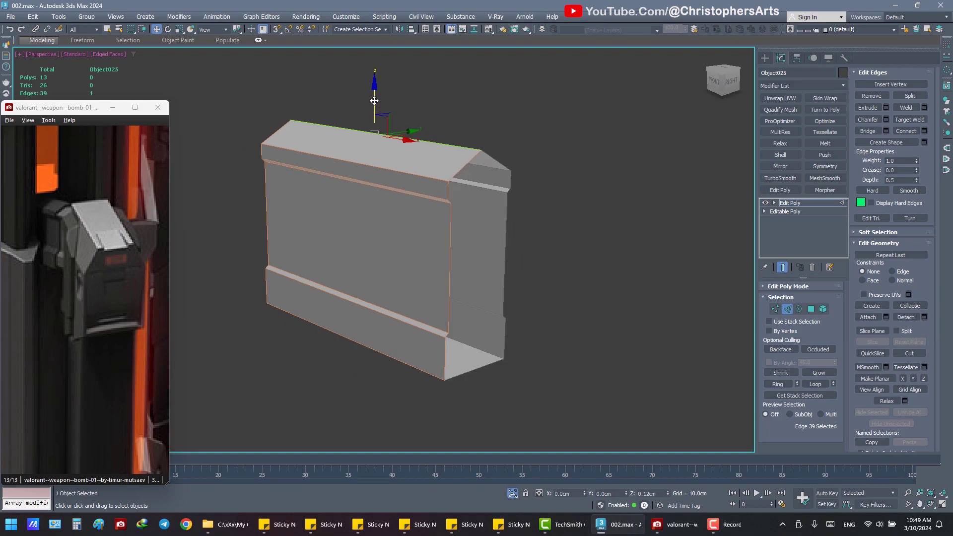
scroll(374, 101, "up", 2)
- Move the upper groove edge loop up about 0.583cm
middle_click_drag(395, 179, 390, 171, "alt")
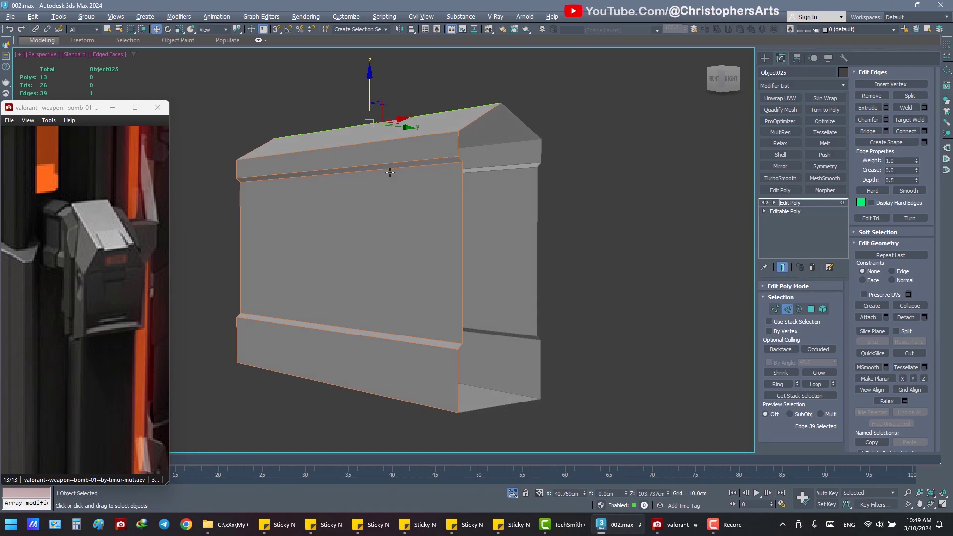
double_click(406, 165)
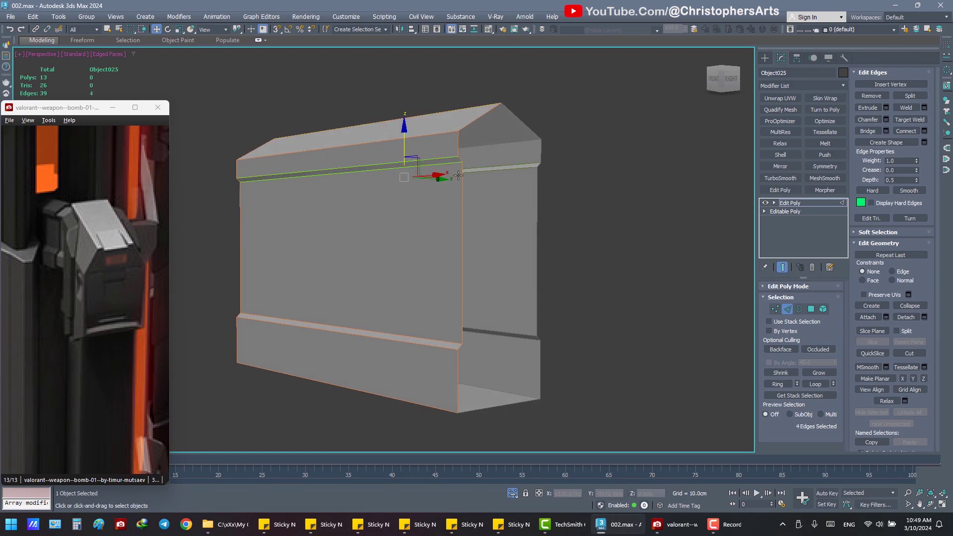
left_click_drag(407, 148, 407, 140)
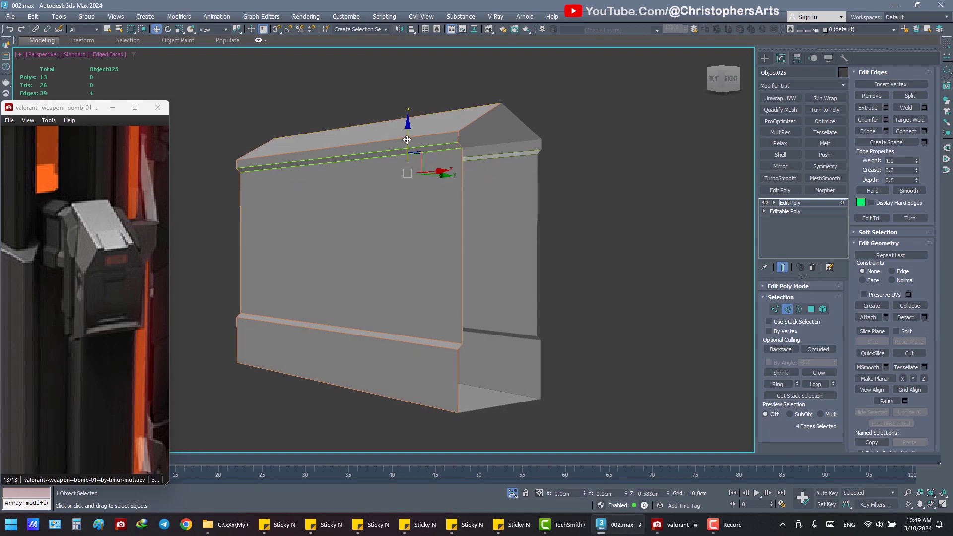
left_click_drag(407, 140, 407, 139)
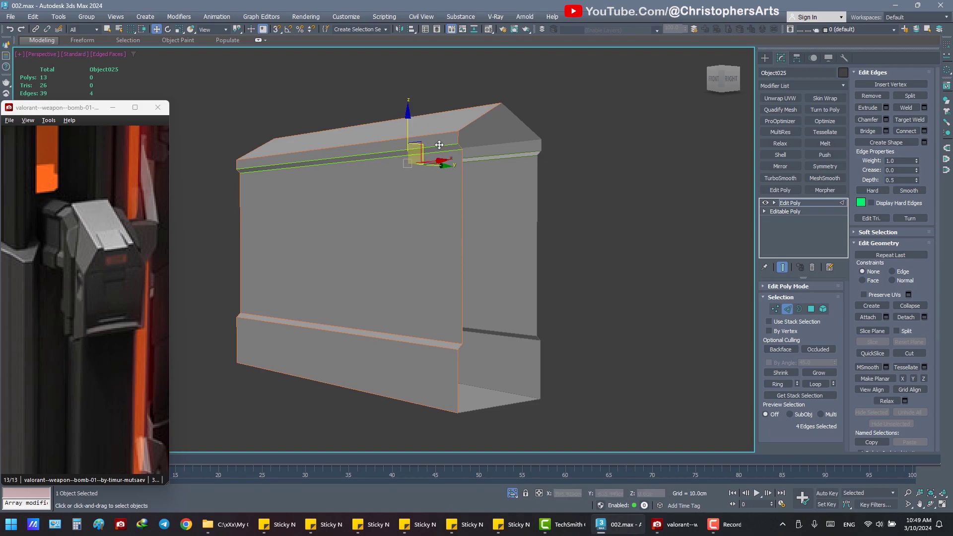
- Chamfer the top ridge edge into a narrow bevelled strip
middle_click_drag(572, 169, 450, 187, "alt")
left_click(559, 171)
right_click(560, 171)
left_click(502, 228)
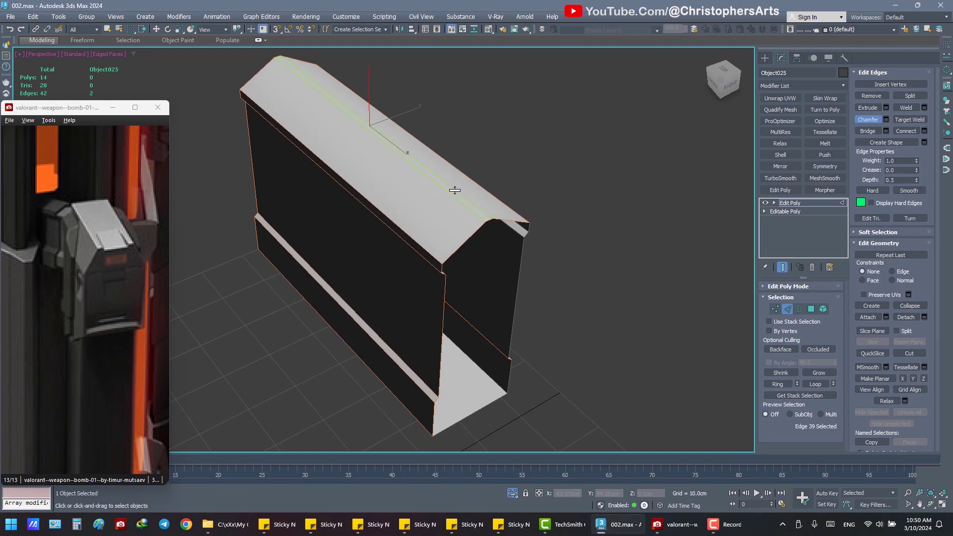
- Clear the panel's smoothing groups for flat shading and save the scene
middle_click_drag(455, 190, 496, 177, "alt")
key("w")
key("5")
key("ctrl+a")
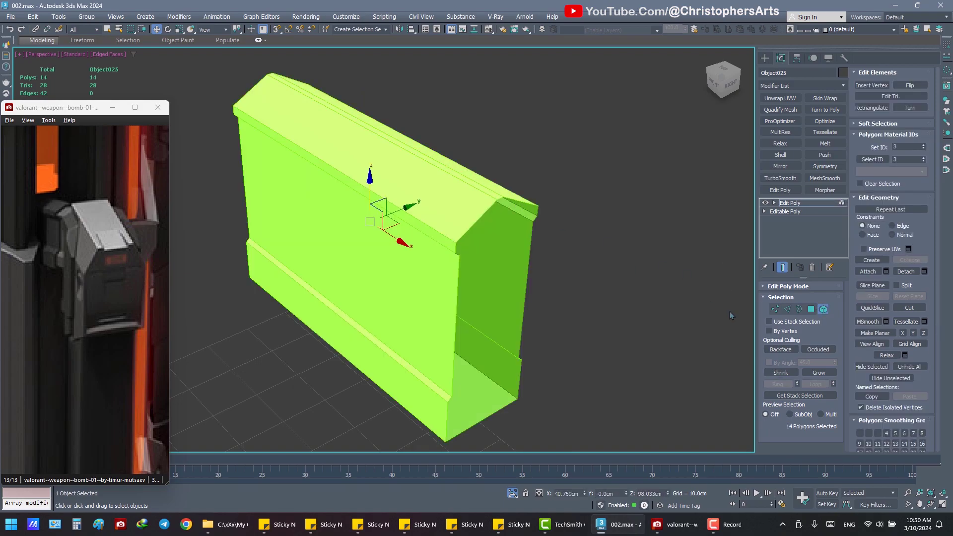
scroll(926, 400, "down", 5)
left_click(911, 400)
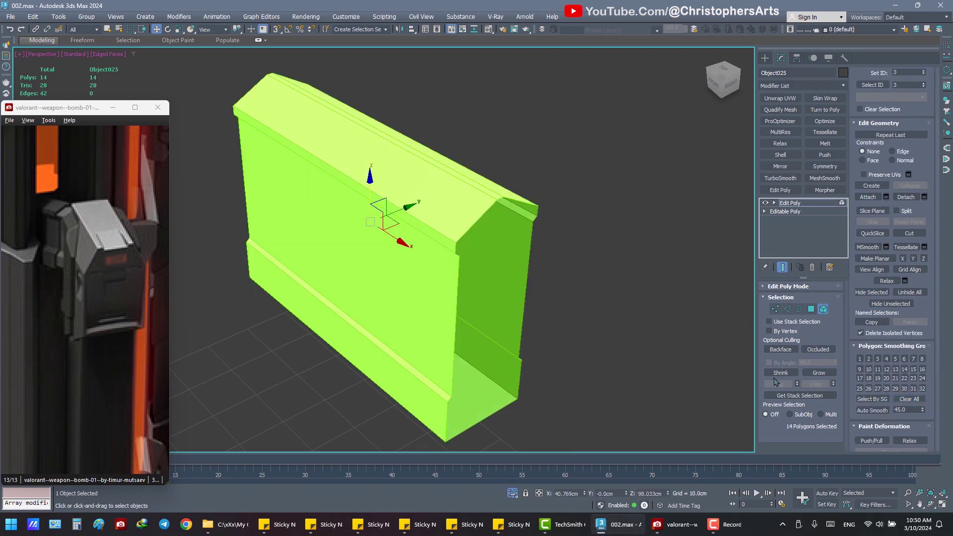
key("6")
left_click(695, 294)
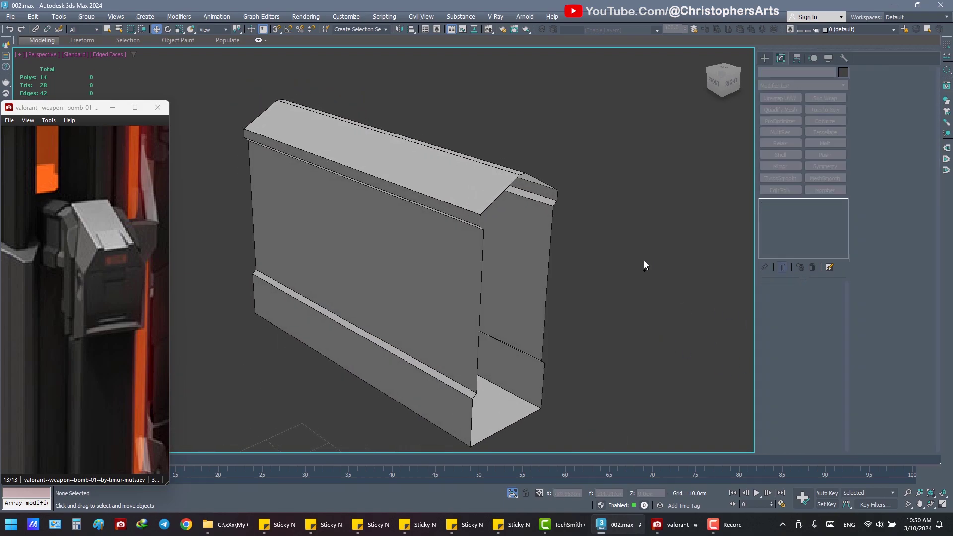
key("ctrl+s")
- Select the two lower ledge edges and move them slightly down in Z
mouse_move(598, 255)
middle_mouse_down("alt")
mouse_move(483, 236)
mouse_move(514, 239)
middle_mouse_up("alt")
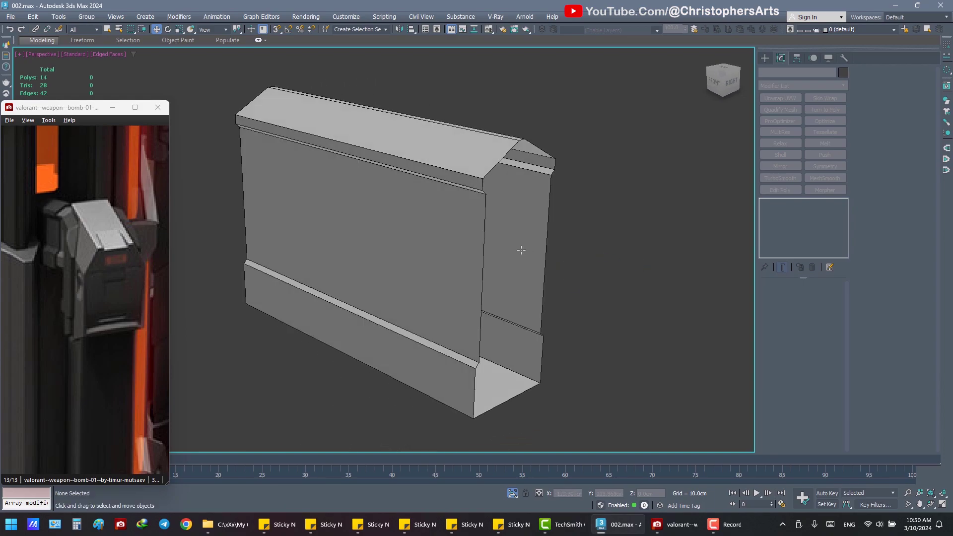
scroll(515, 239, "up", 2)
left_click(511, 241)
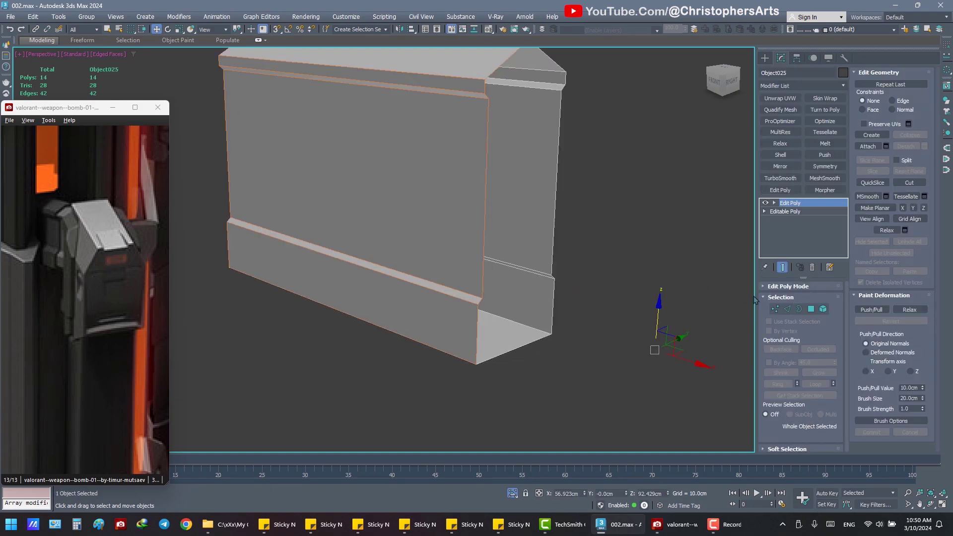
left_click(467, 299)
left_click(541, 274, "ctrl")
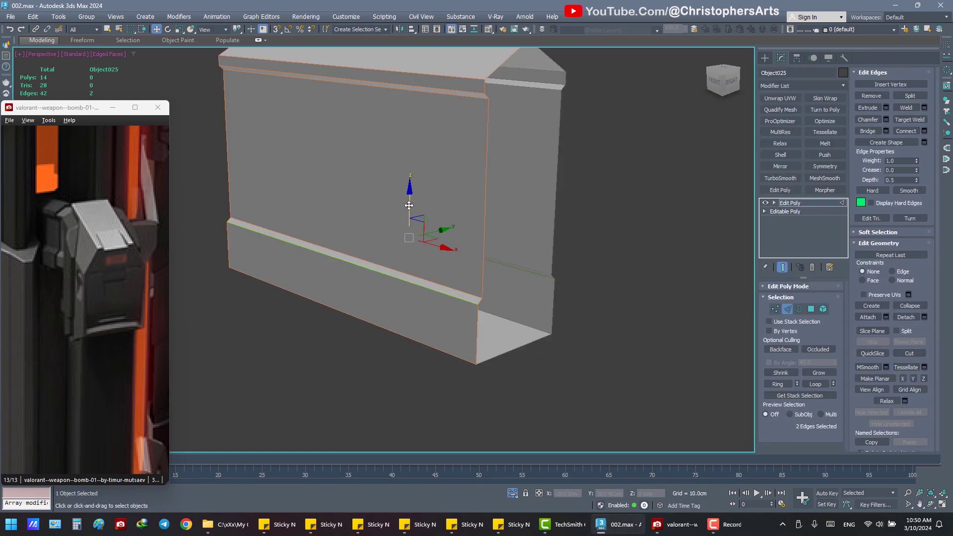
left_click_drag(409, 205, 409, 210)
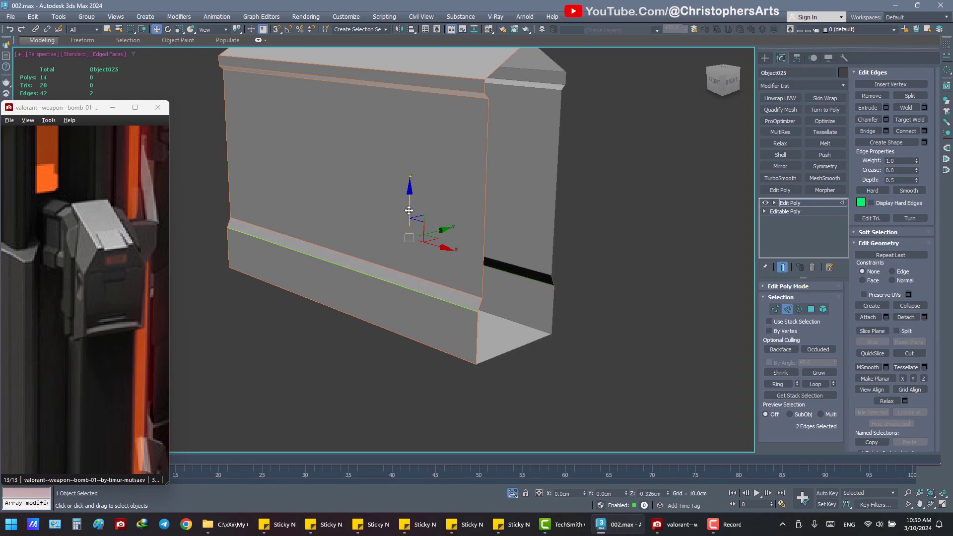
- Convert the side and front faces to vertices and scale the eight panel vertices inward
left_click(408, 210)
left_click(812, 309)
left_click(528, 219)
left_click(470, 209, "ctrl")
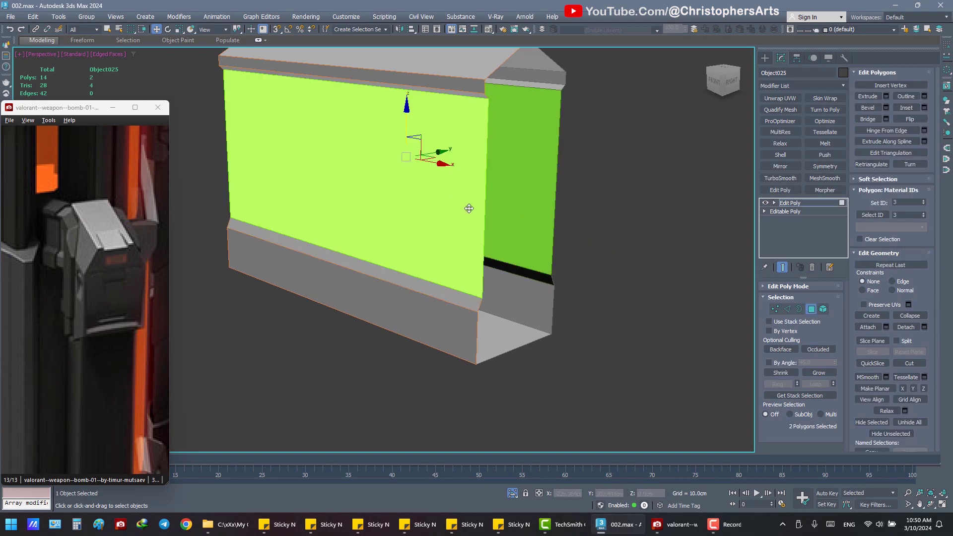
right_click(470, 208)
left_click(450, 142)
key("r")
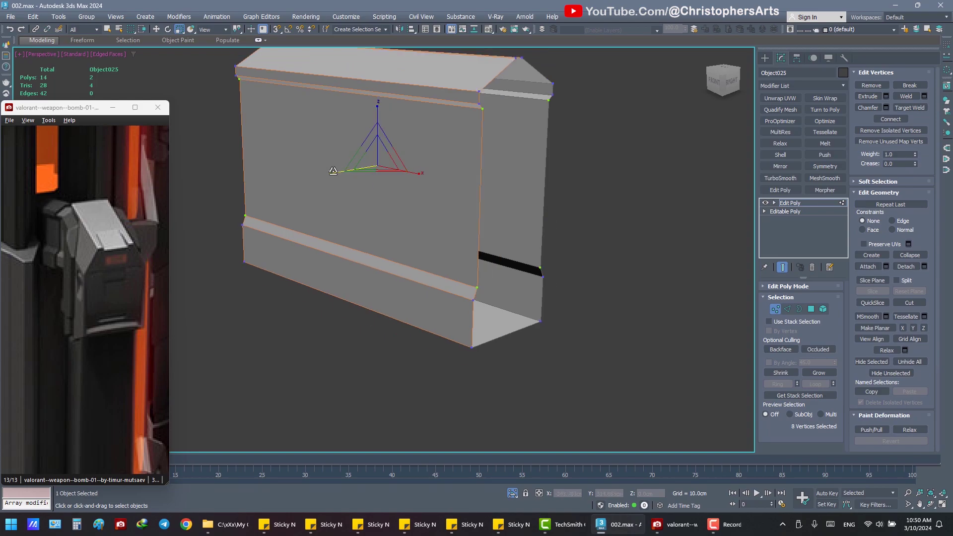
left_click_drag(333, 171, 335, 172)
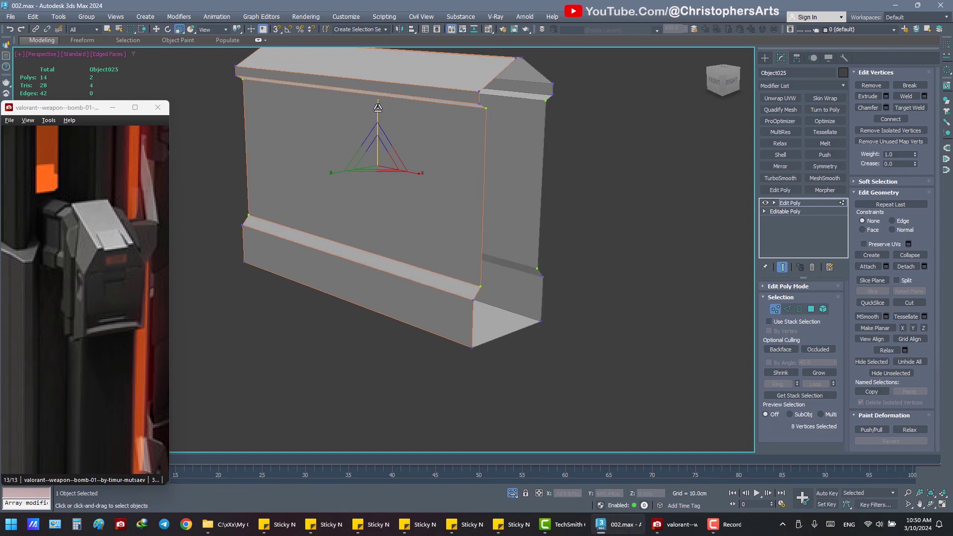
- Compress the panel vertices vertically, then deselect and return to a front view
left_click_drag(377, 106, 378, 109)
middle_click_drag(377, 109, 362, 139, "alt")
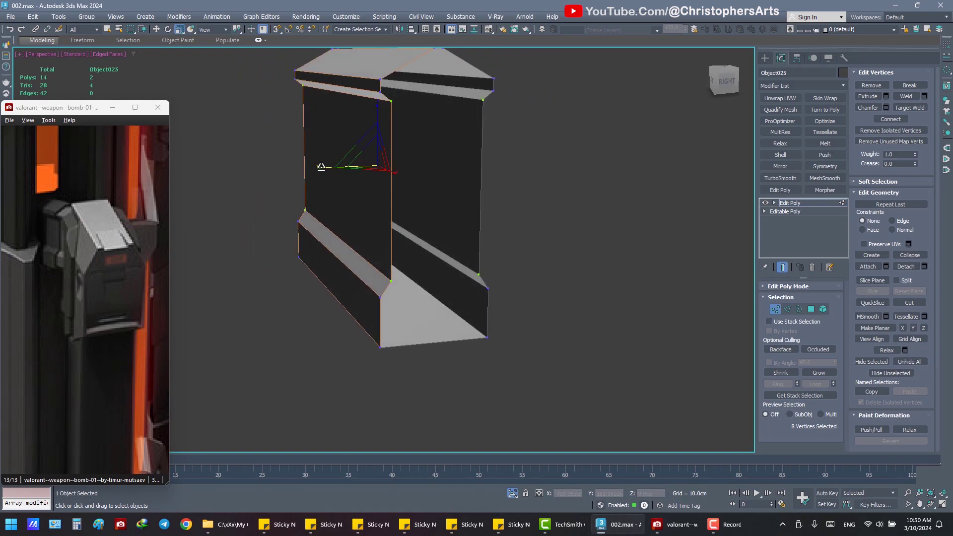
key("q")
middle_click_drag(322, 167, 522, 210, "alt")
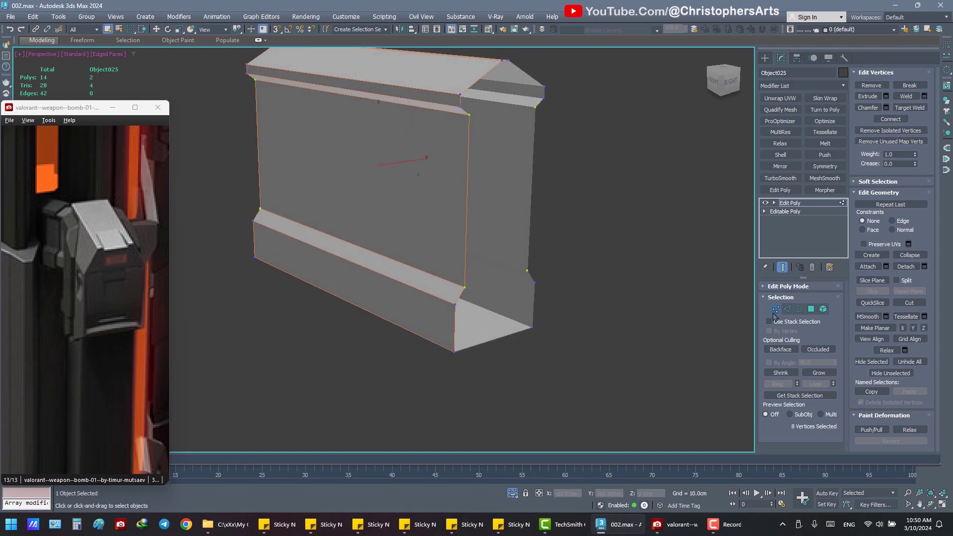
left_click(580, 275)
middle_click_drag(579, 275, 623, 272, "alt")
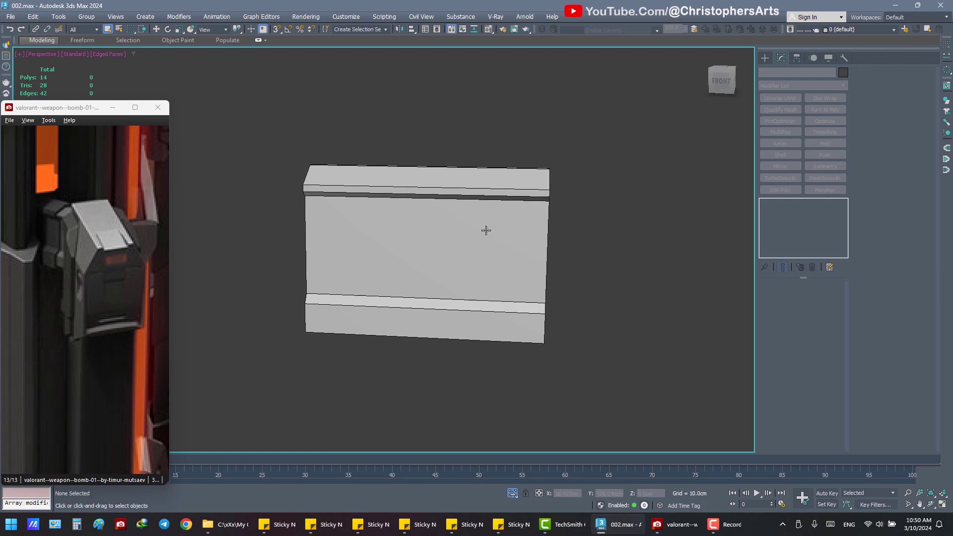
- End isolation to show the full scene and select the armor beam Object025
middle_click_drag(474, 228, 447, 228, "alt")
left_click(513, 493)
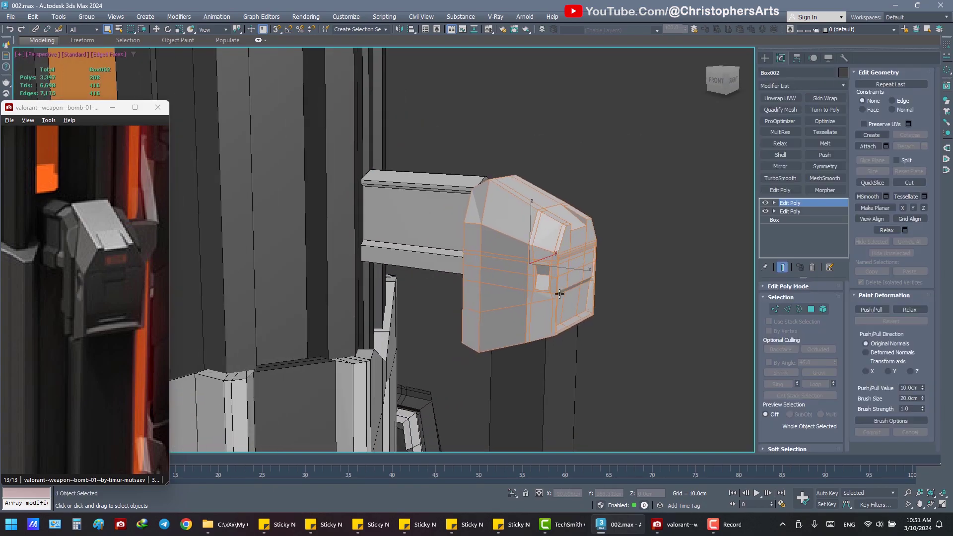
mouse_move(560, 294)
middle_mouse_down("alt")
mouse_move(523, 304)
mouse_move(501, 282)
mouse_move(440, 292)
middle_mouse_up("alt")
key("ctrl+d")
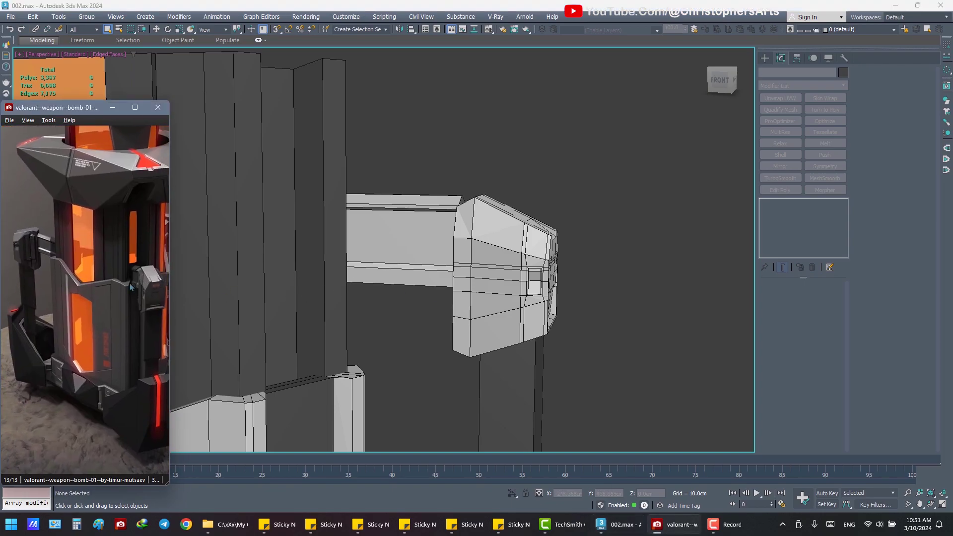
left_click(403, 223)
middle_click_drag(401, 226, 422, 229, "alt")
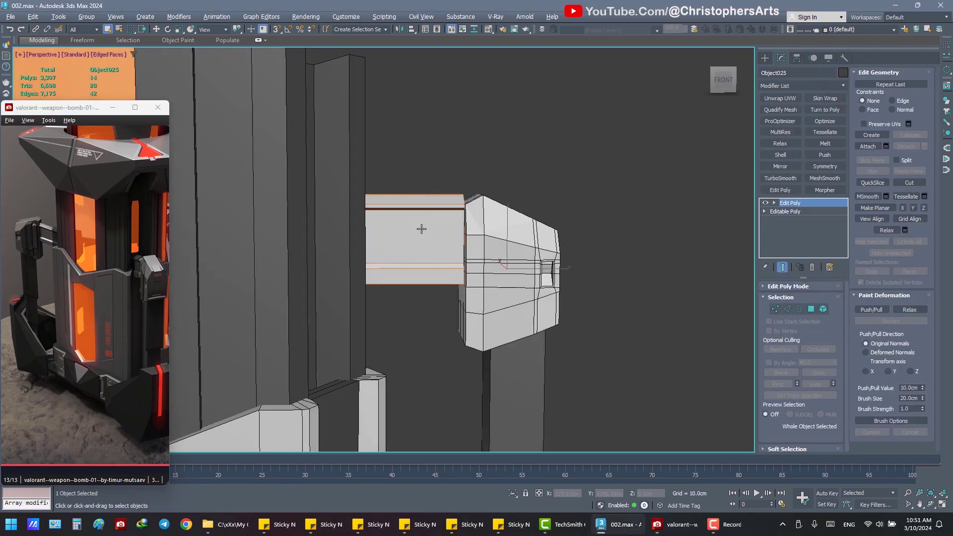
- Center the beam's pivot to the object and move the beam slightly down
key("w")
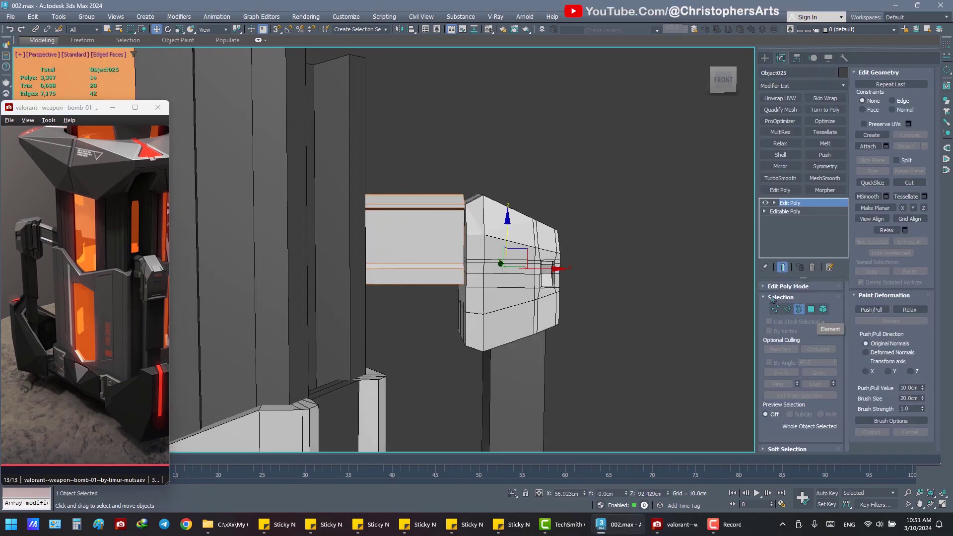
left_click(797, 58)
left_click(801, 139)
left_click(801, 178)
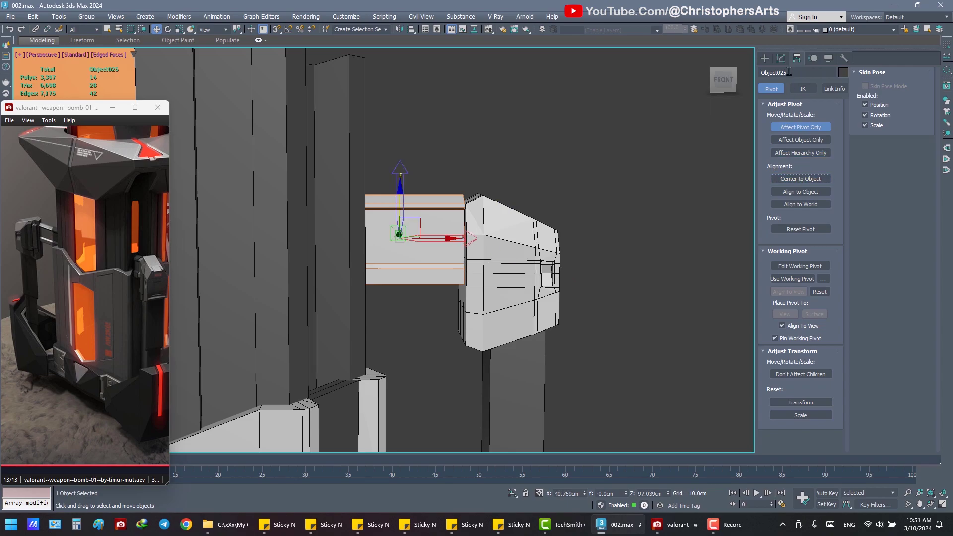
left_click(781, 58)
scroll(432, 208, "up", 2)
left_click_drag(432, 140, 432, 161)
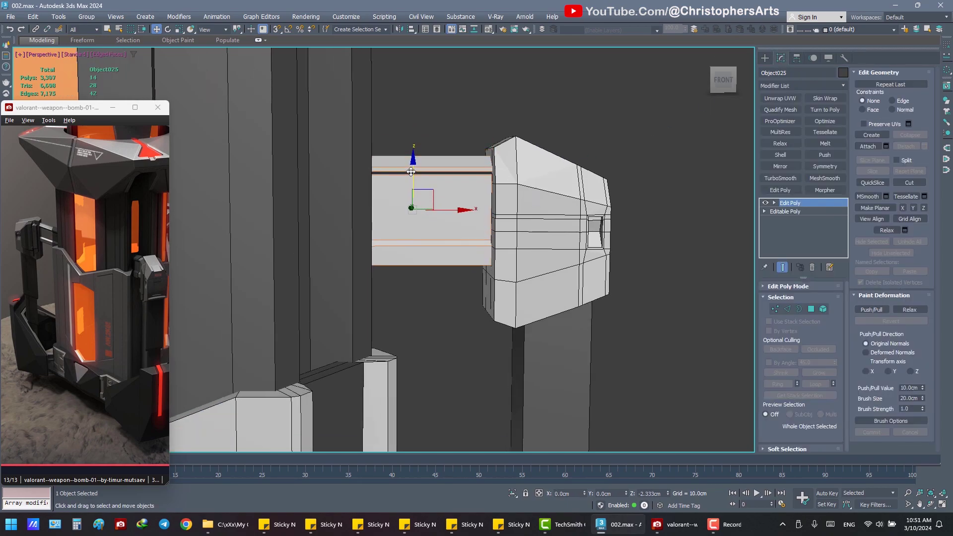
middle_click_drag(430, 166, 417, 171, "alt")
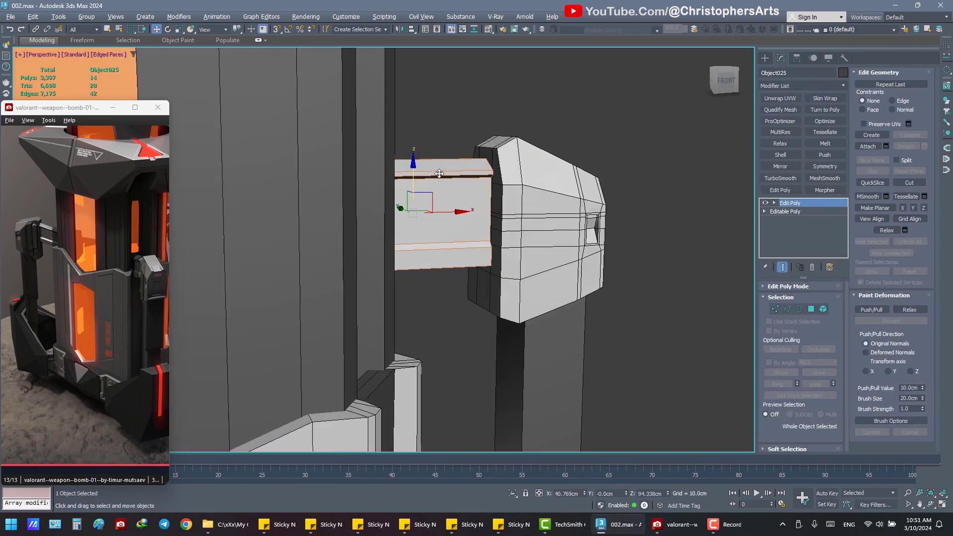
left_click_drag(414, 171, 413, 176)
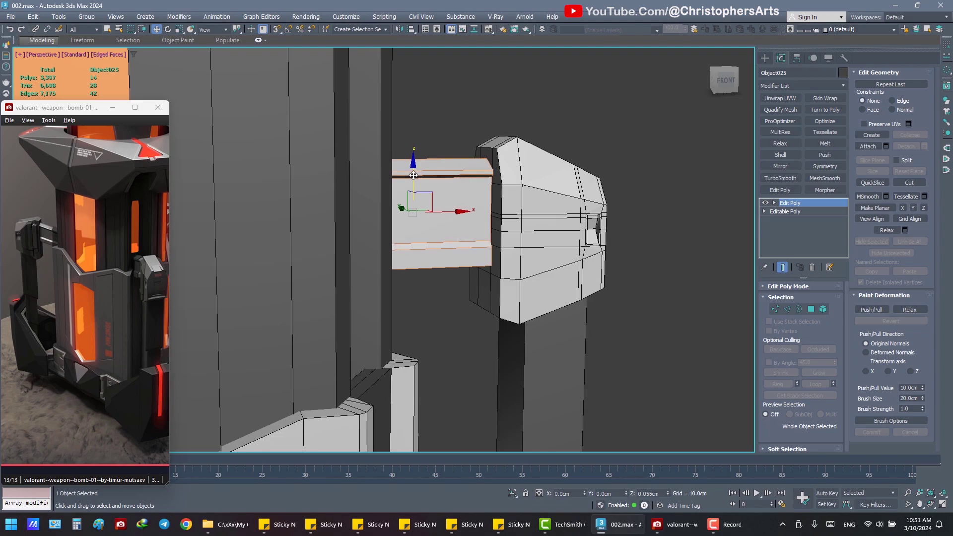
middle_click_drag(414, 175, 448, 182, "alt")
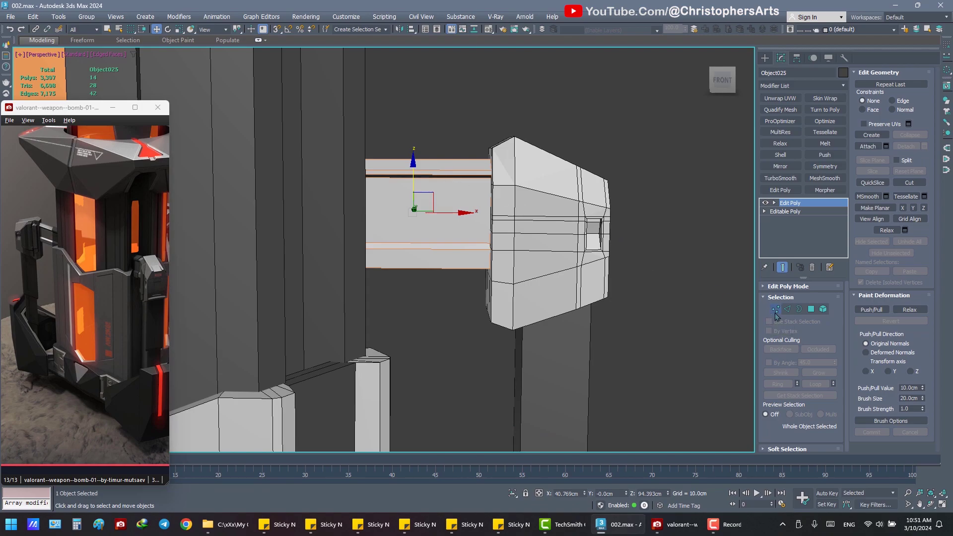
- Move the vertices at the beam's left end down
key("1")
key("F3")
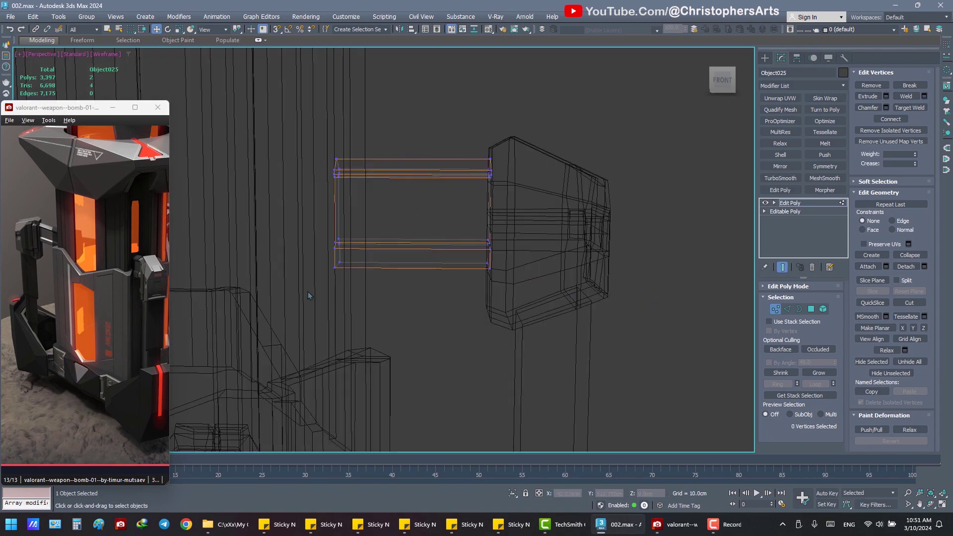
mouse_move(310, 296)
left_mouse_down()
mouse_move(355, 142)
mouse_move(335, 201)
left_mouse_up()
key("F3")
left_click_drag(336, 201, 346, 204)
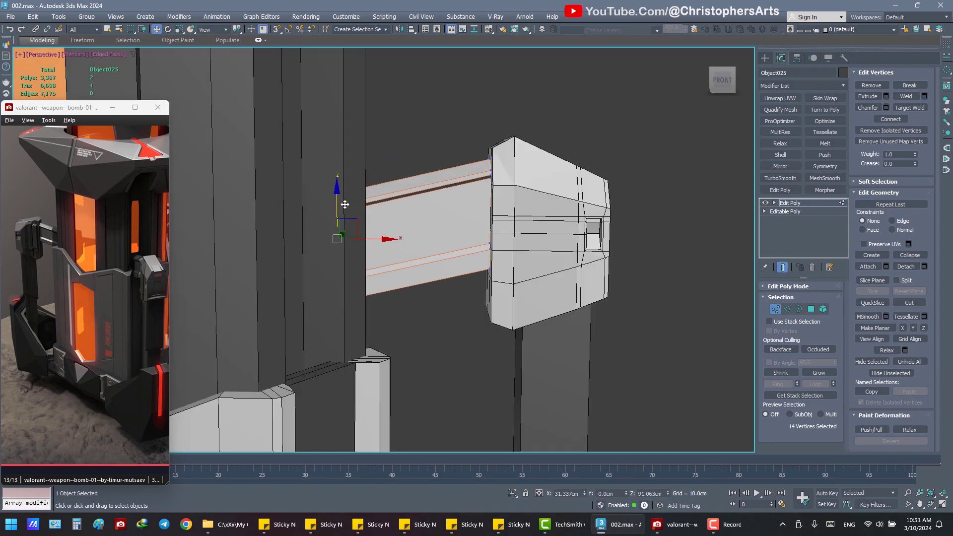
- Connect a ring of beam edges to cut a new edge loop toward the pillar end
key("2")
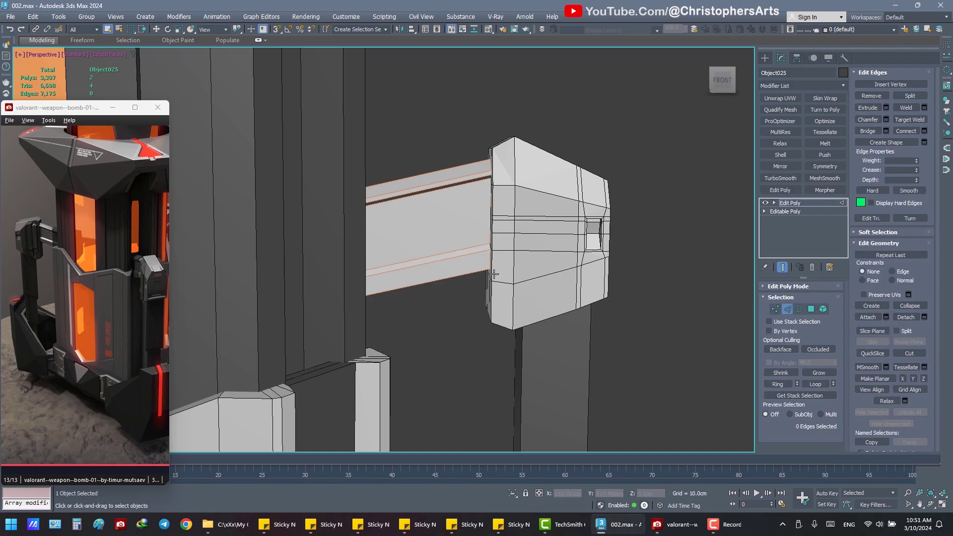
left_click(417, 266)
middle_click_drag(432, 266, 417, 254, "alt")
right_click(417, 254)
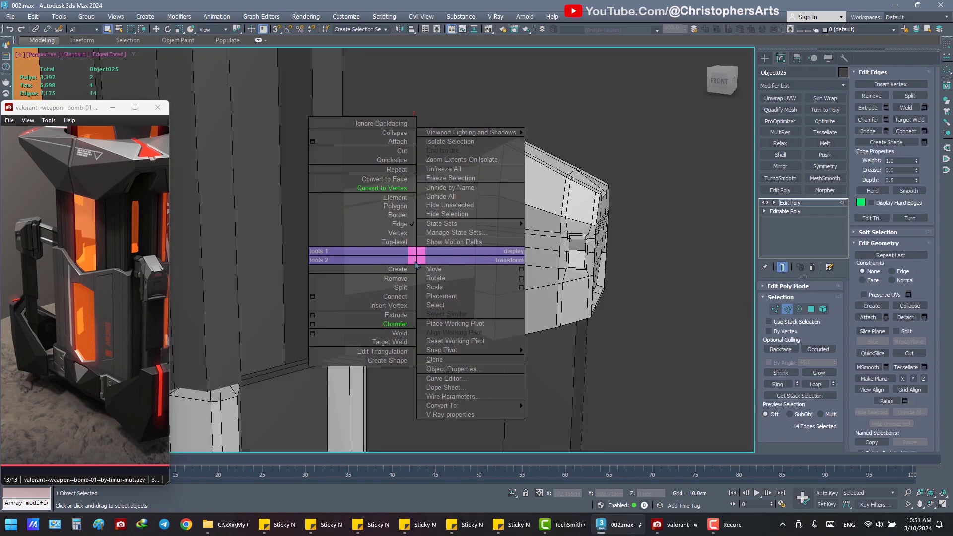
left_click(322, 294)
middle_click_drag(550, 197, 547, 200, "alt")
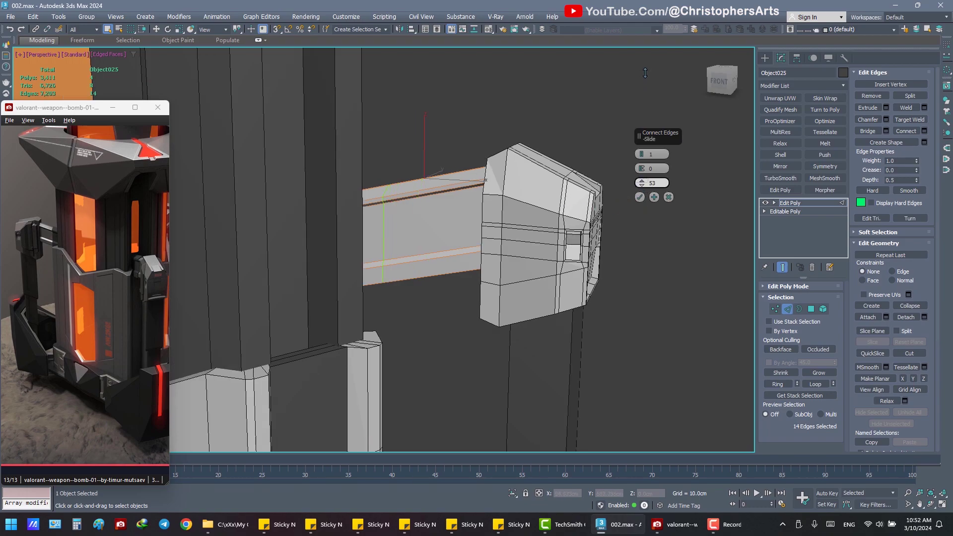
mouse_move(539, 198)
middle_mouse_down("alt")
mouse_move(436, 222)
mouse_move(422, 210)
mouse_move(552, 229)
middle_mouse_up("alt")
left_click(716, 82)
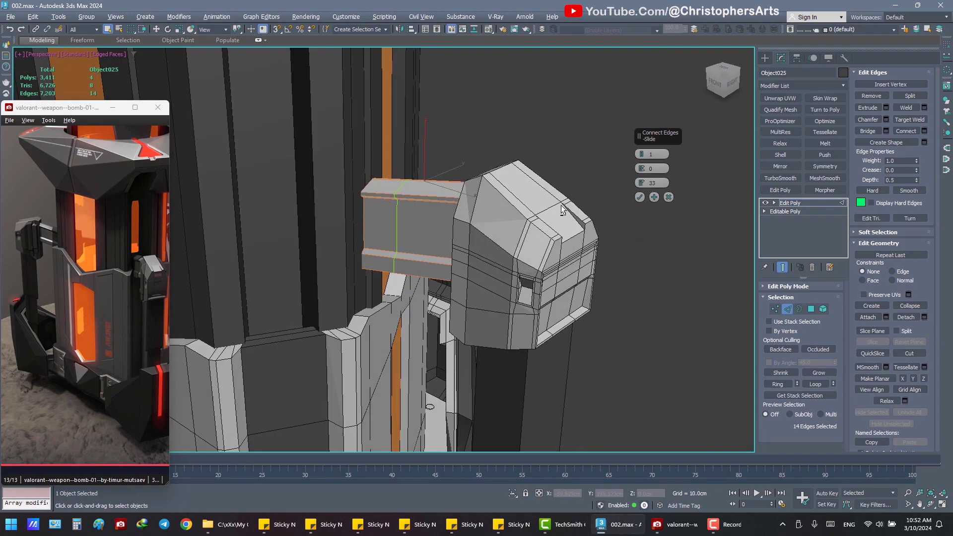
left_click(673, 209)
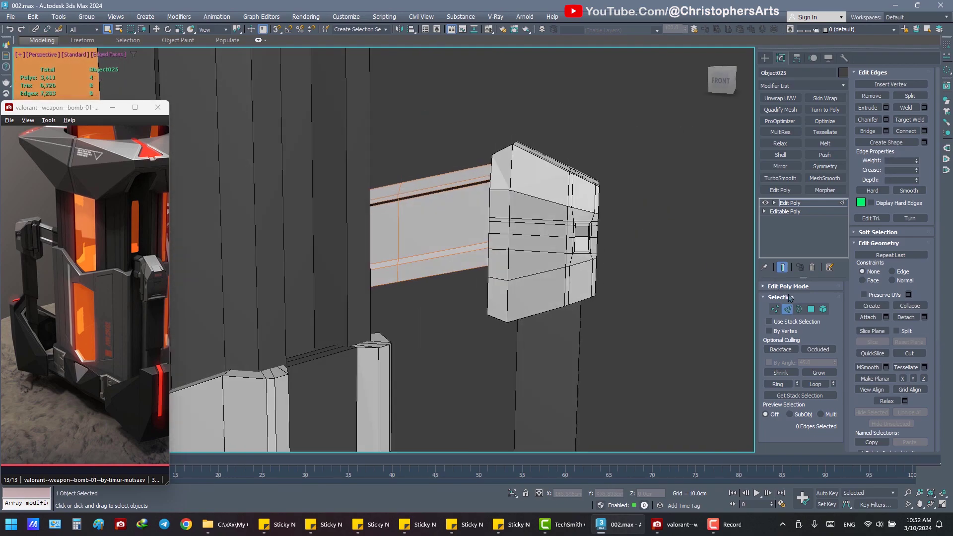
- Select the beam's end-cap polygons and replace the block's Edit Poly modifier with a fresh one
key("4")
key("F3")
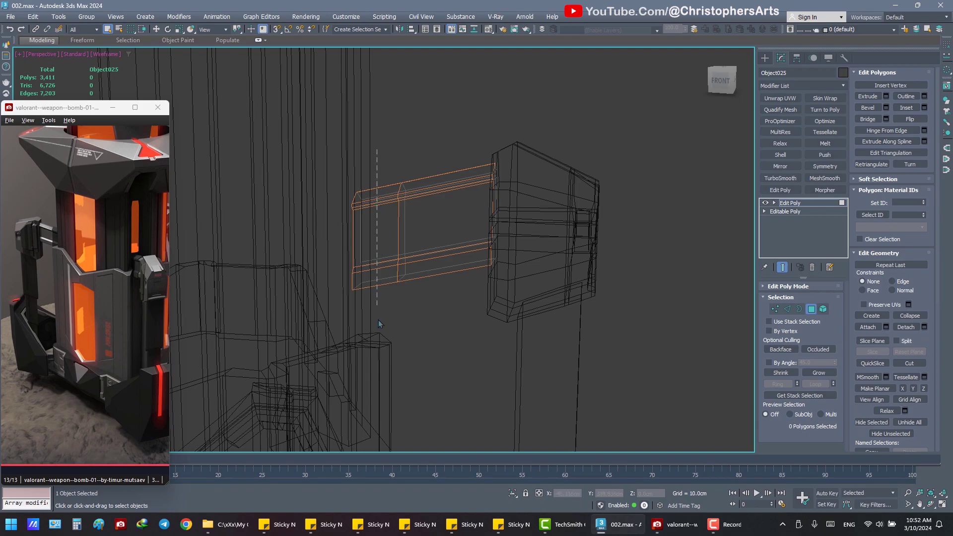
left_click_drag(343, 161, 422, 312)
key("F3")
middle_click_drag(425, 311, 411, 257, "alt")
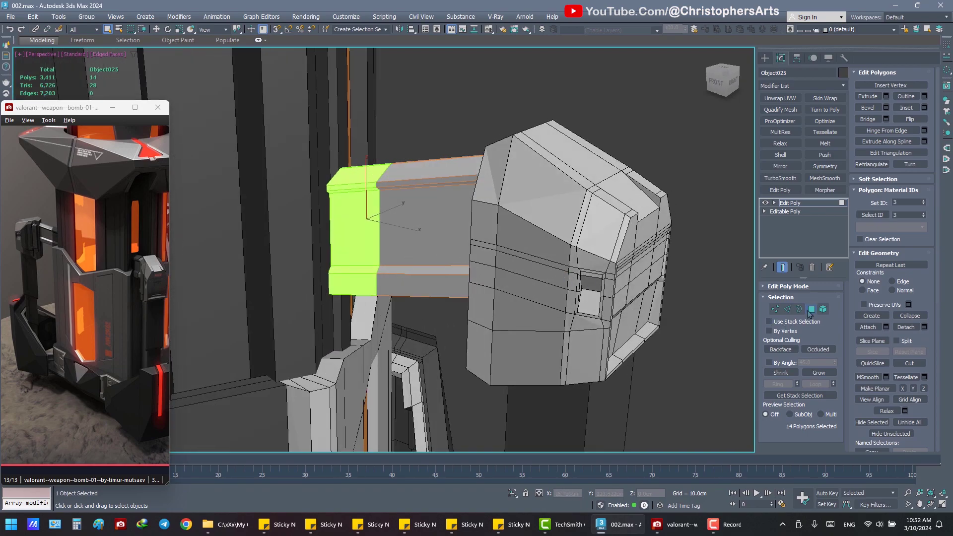
left_click(811, 309)
right_click(796, 199)
left_click(835, 298)
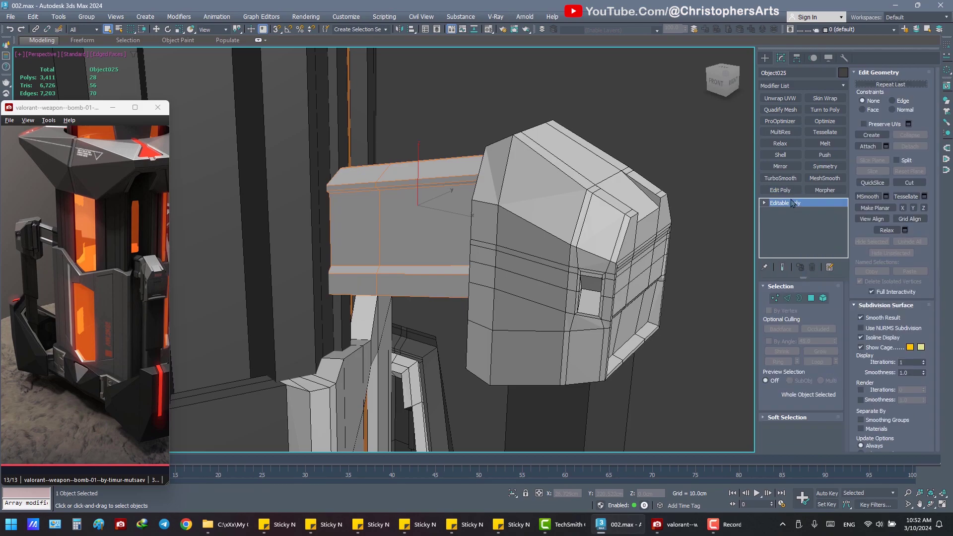
left_click(780, 190)
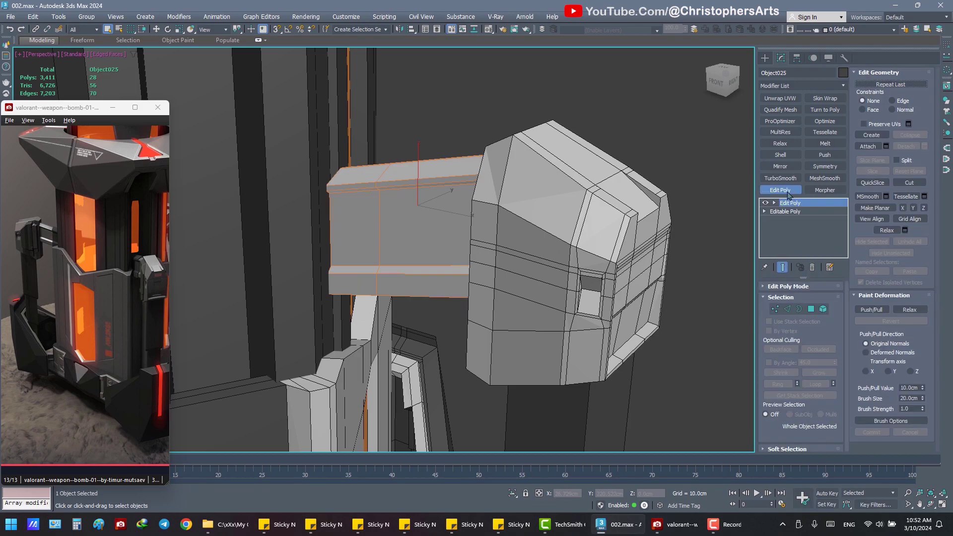
left_click(812, 309)
- Extrude the end faces 0.25cm along Local Normal
right_click(639, 289)
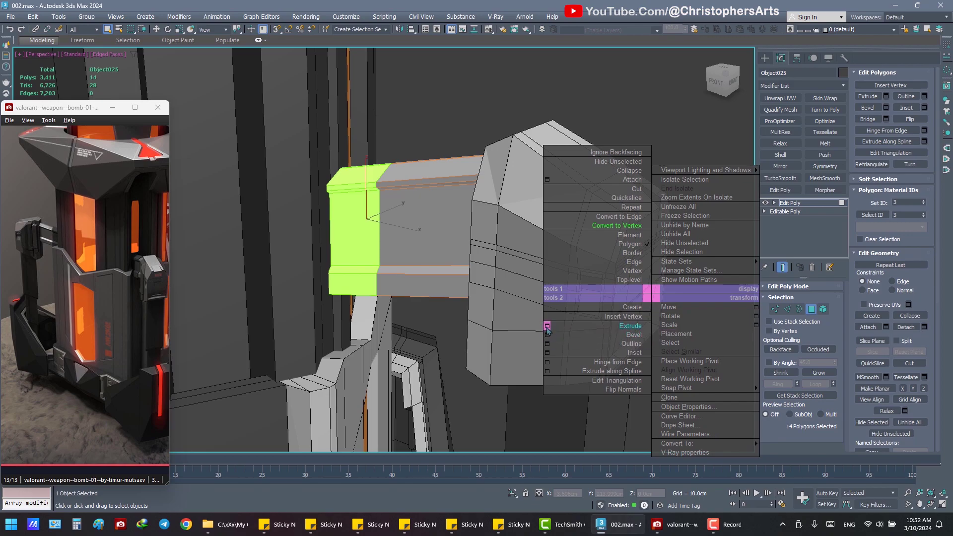
left_click(563, 317)
middle_click_drag(563, 316, 653, 192, "alt")
left_click(653, 154)
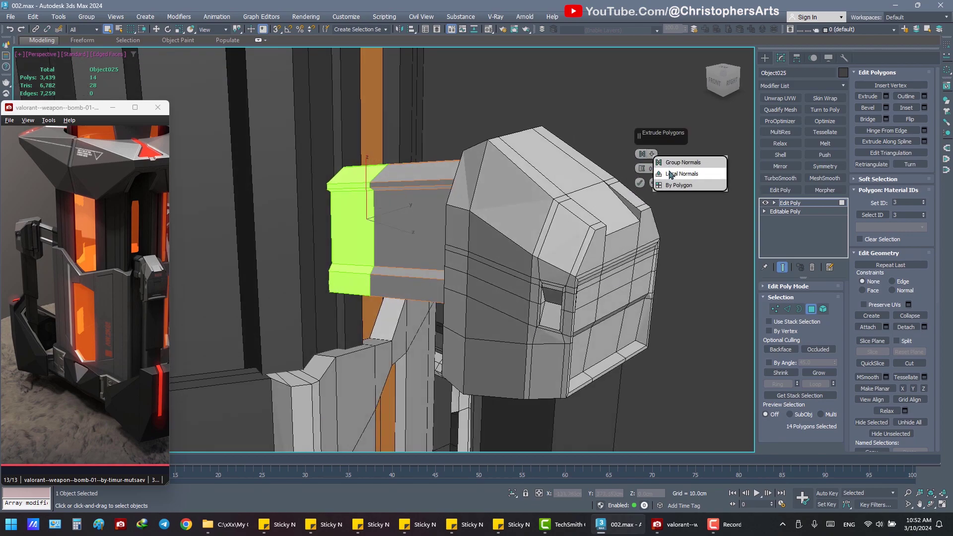
left_click(663, 175)
left_click_drag(642, 169, 640, 167)
scroll(535, 162, "up", 1)
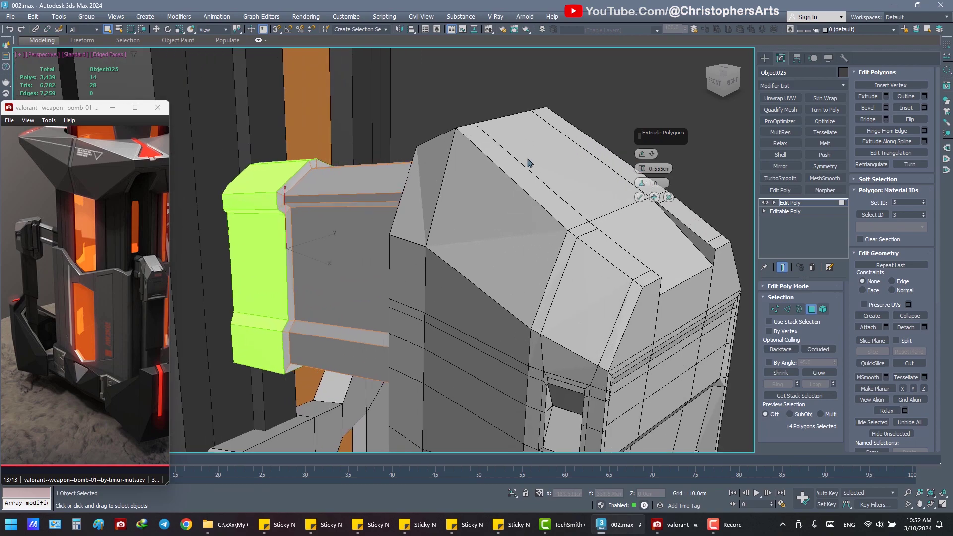
scroll(537, 161, "up", 2)
scroll(539, 162, "up", 1)
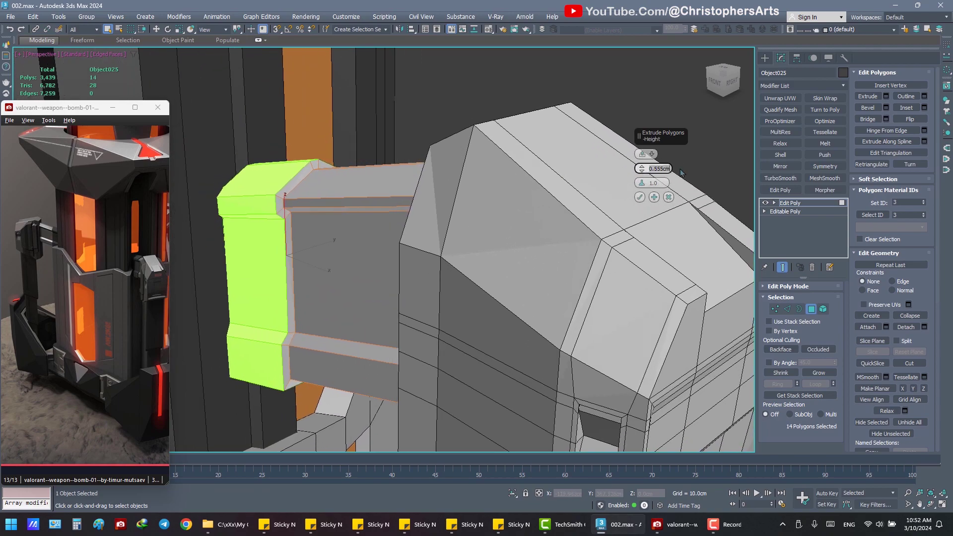
type("0.25")
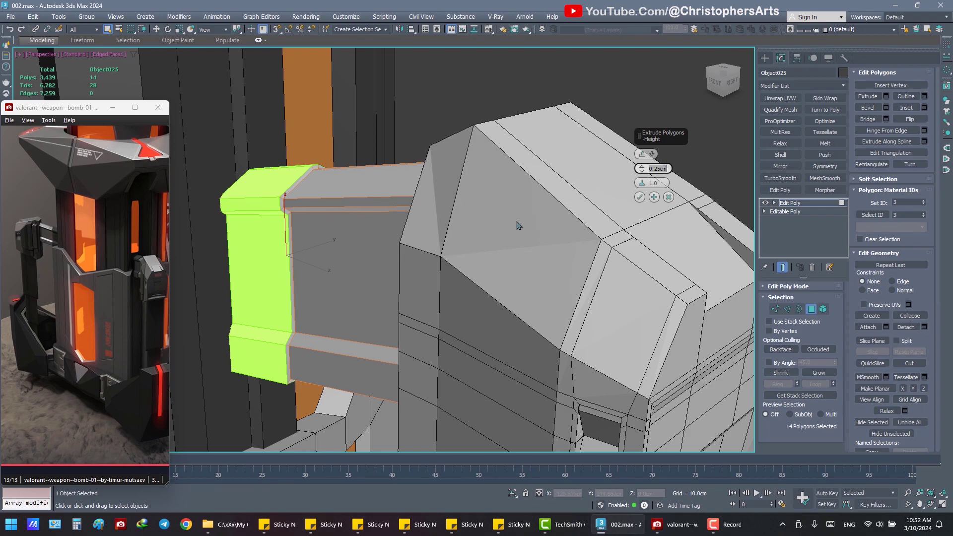
mouse_move(518, 226)
middle_mouse_down("alt")
mouse_move(510, 222)
mouse_move(518, 218)
mouse_move(515, 231)
middle_mouse_up("alt")
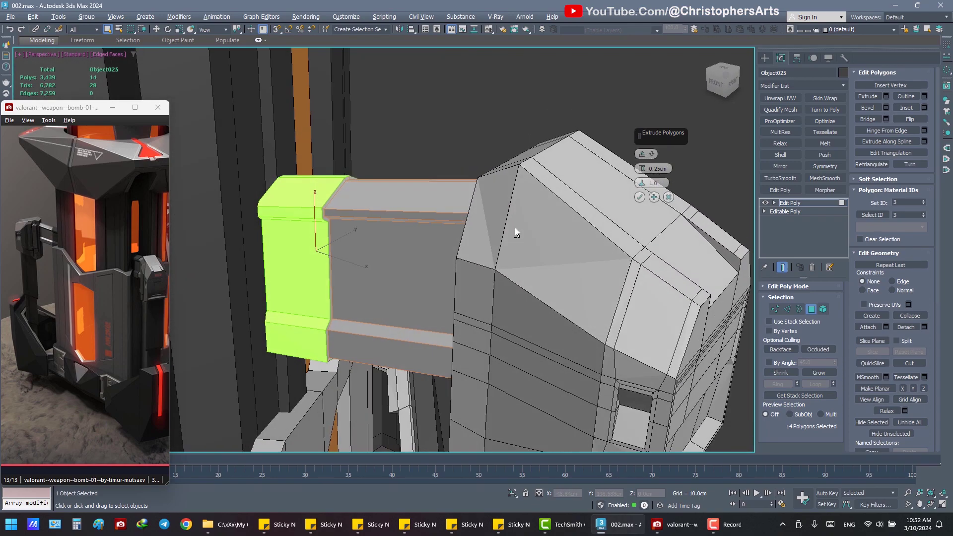
left_click(641, 197)
- Grow the selection to 42 polygons and detach it as a clone named Object026
key("F3")
mouse_move(573, 202)
middle_mouse_down("alt")
mouse_move(665, 193)
mouse_move(640, 213)
middle_mouse_up("alt")
left_click(818, 373)
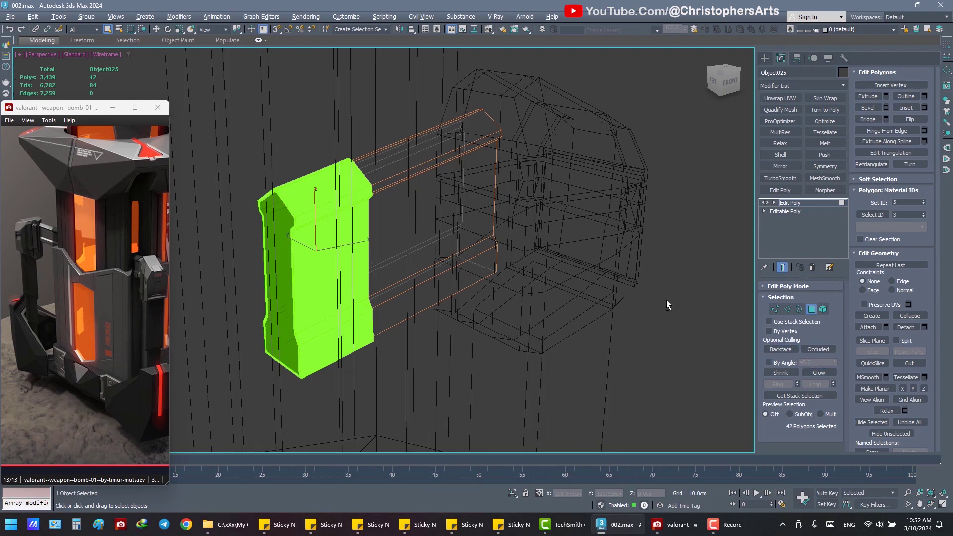
mouse_move(666, 300)
middle_mouse_down("alt")
mouse_move(723, 291)
mouse_move(647, 302)
mouse_move(659, 303)
middle_mouse_up("alt")
key("F3")
left_click(925, 327)
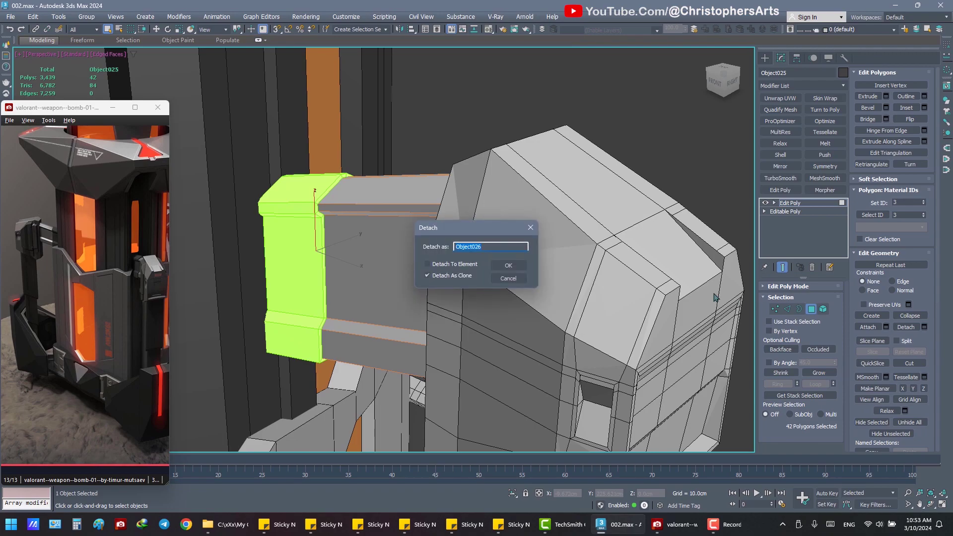
left_click(508, 265)
- Select Object025 and delete its Edit Poly modifier
left_click(811, 309)
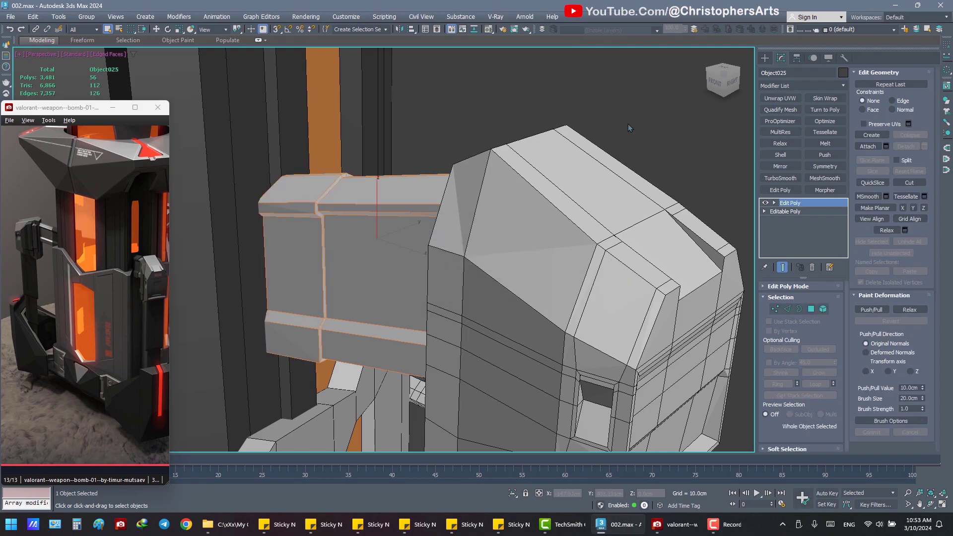
left_click(627, 123)
left_click(357, 205)
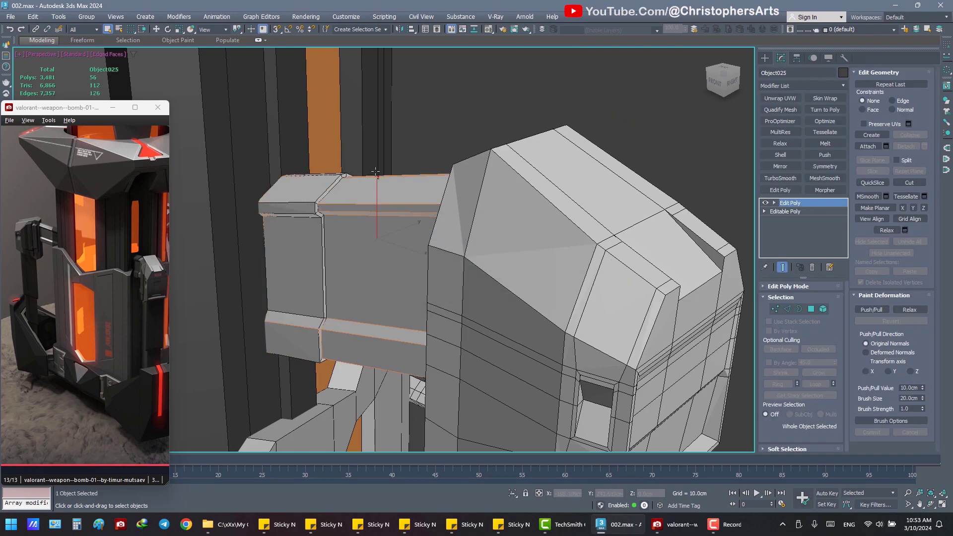
key("m")
left_click(325, 55)
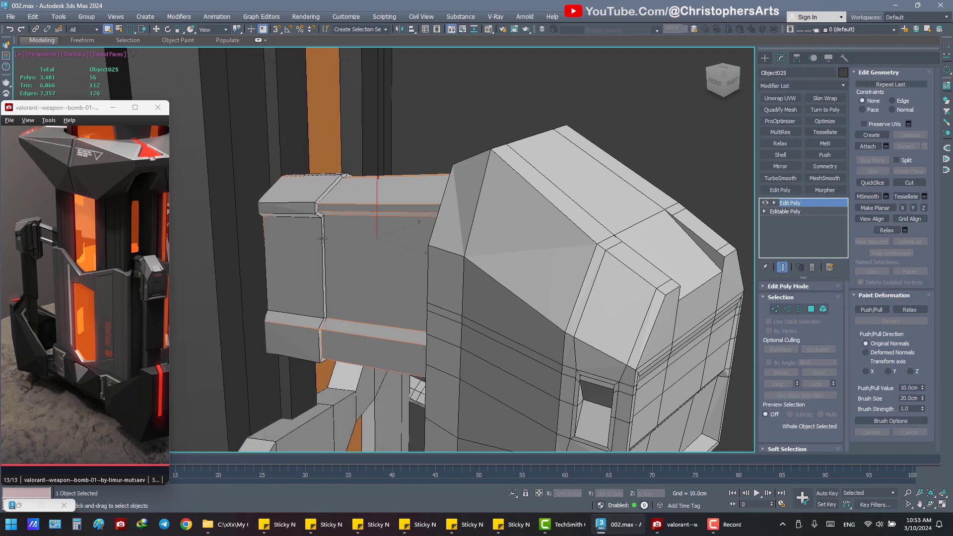
left_click(415, 150)
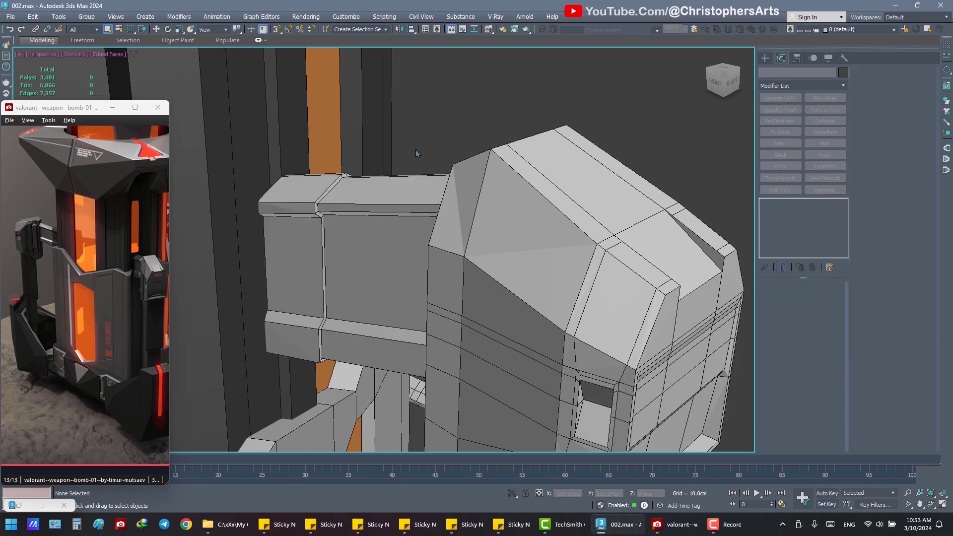
left_click(391, 194)
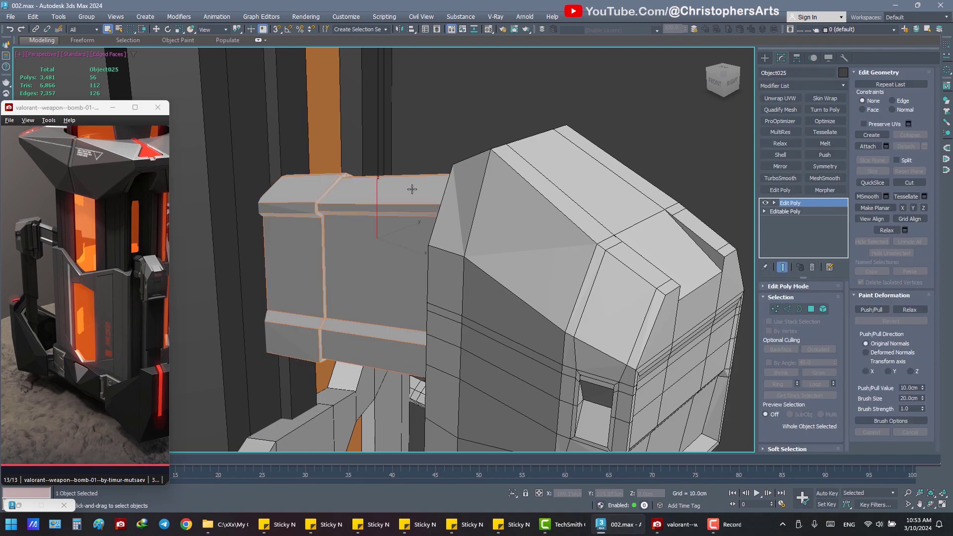
left_click(813, 268)
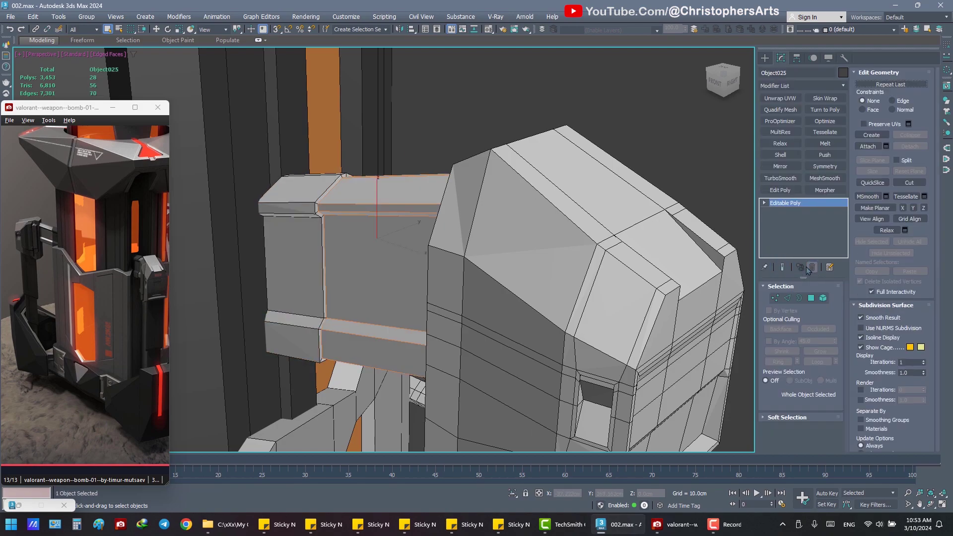
scroll(387, 195, "down", 2)
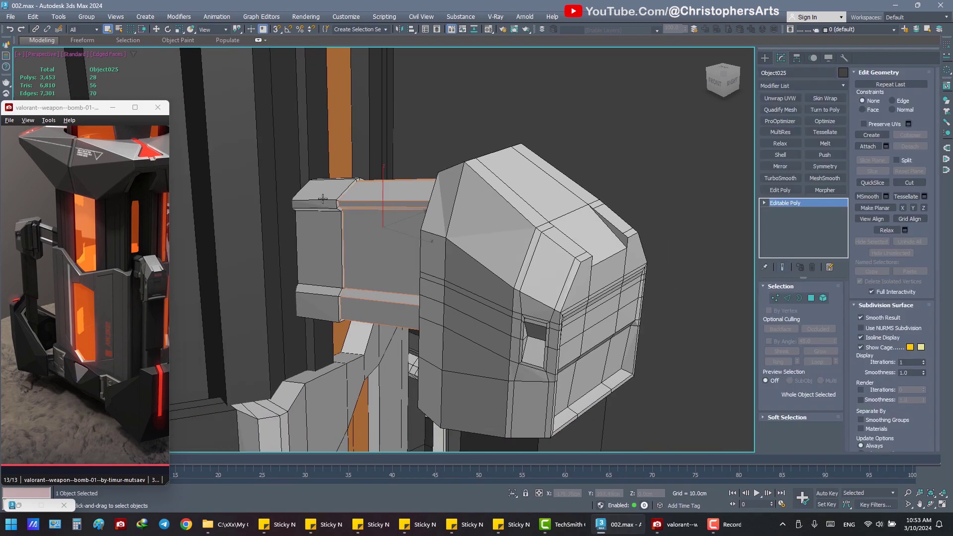
- Select the detached Object026 panel and bring up the Material Editor on Dark
key("w")
mouse_move(401, 213)
middle_mouse_down("alt")
mouse_move(300, 194)
mouse_move(308, 204)
middle_mouse_up("alt")
key("q")
key("ctrl+d")
left_click(299, 194)
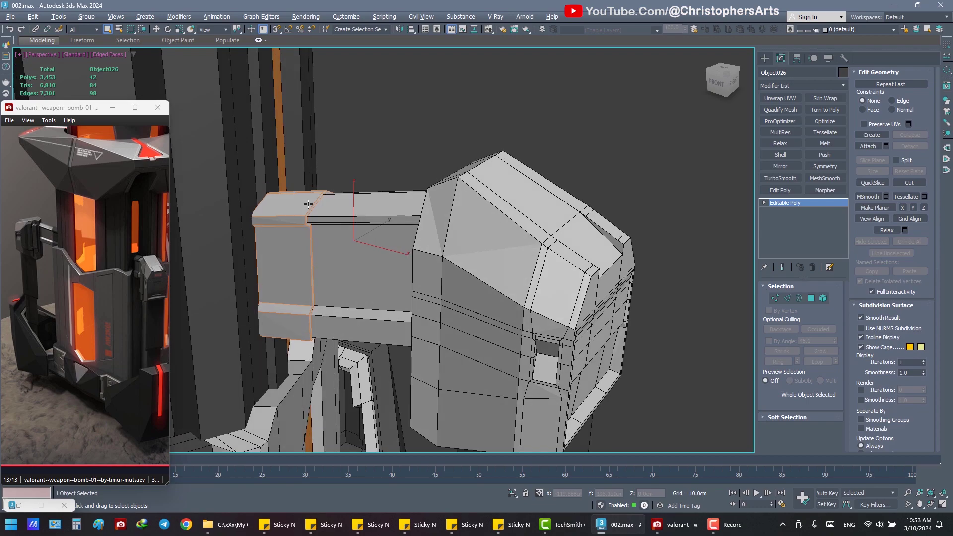
key("m")
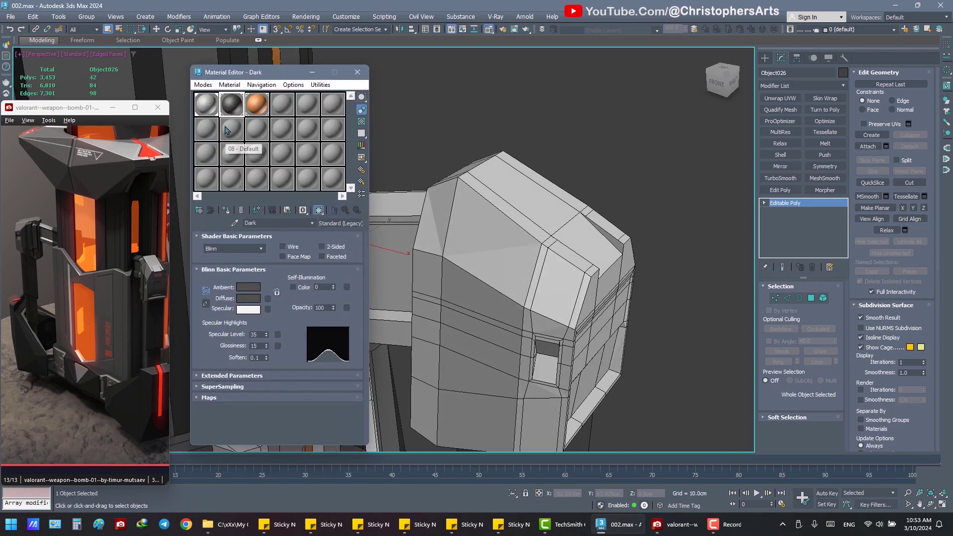
- Assign the Dark material to Object026 and save the scene to 002.max
left_click(357, 72)
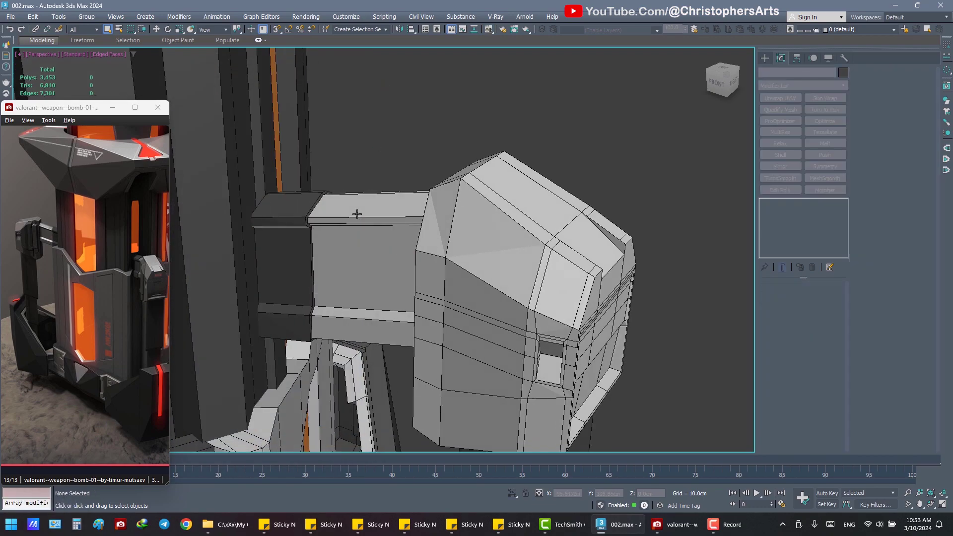
middle_click_drag(366, 149, 378, 159, "alt")
left_click(357, 214)
scroll(389, 149, "down", 3)
left_click(389, 149)
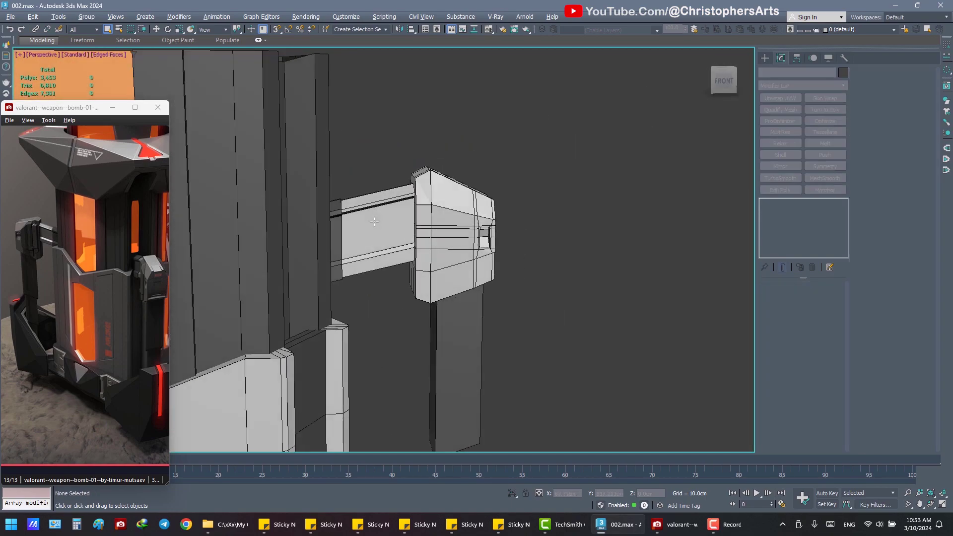
scroll(357, 198, "up", 3)
scroll(333, 232, "down", 3)
key("ctrl+s")
- Orbit around the end block and briefly select then deselect Box002
scroll(333, 231, "up", 2)
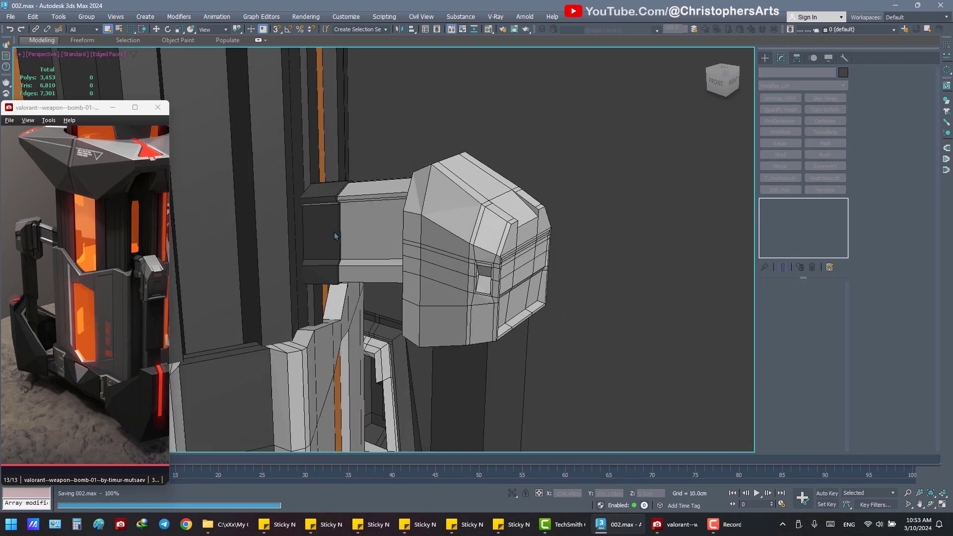
middle_click_drag(334, 232, 375, 219, "alt")
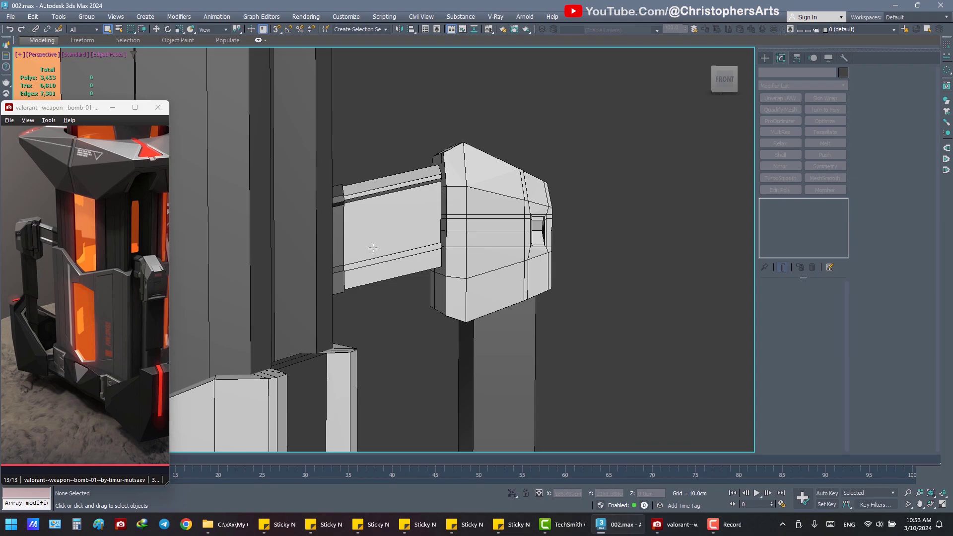
scroll(455, 255, "up", 2)
mouse_move(456, 255)
middle_mouse_down("alt")
mouse_move(443, 258)
mouse_move(457, 246)
mouse_move(415, 257)
middle_mouse_up("alt")
left_click(457, 247)
left_click(416, 257)
- Uniformly scale down both rail pieces leading into the end block to shorten them
left_click(357, 233)
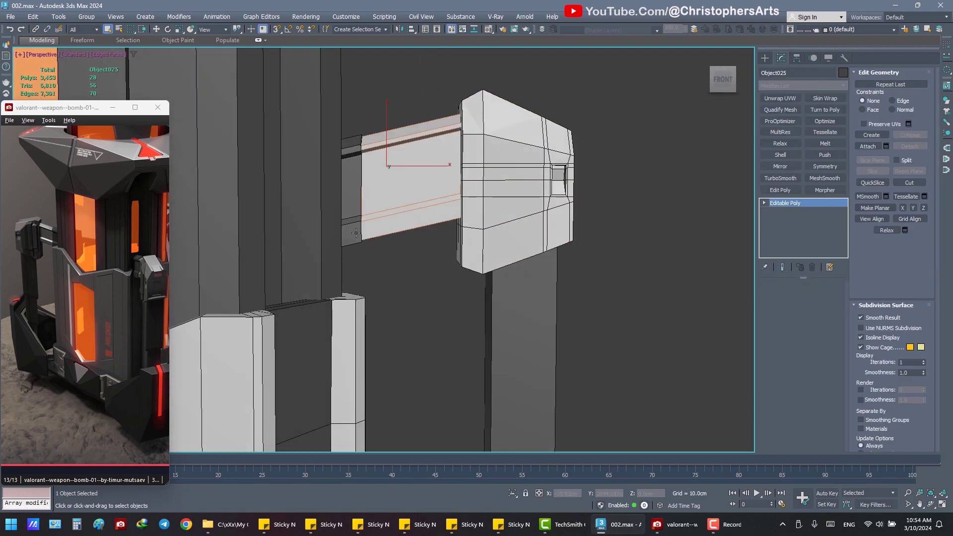
key("r")
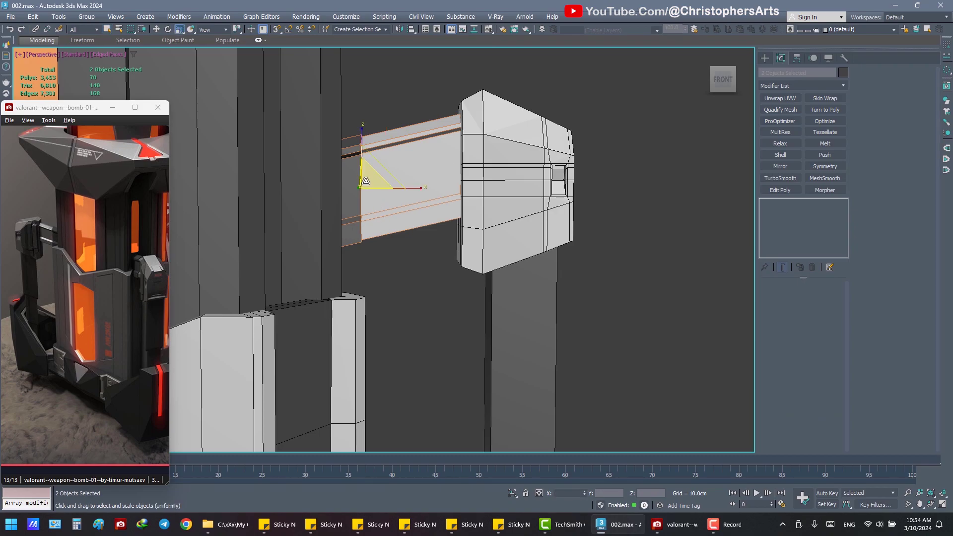
left_click_drag(367, 179, 362, 189)
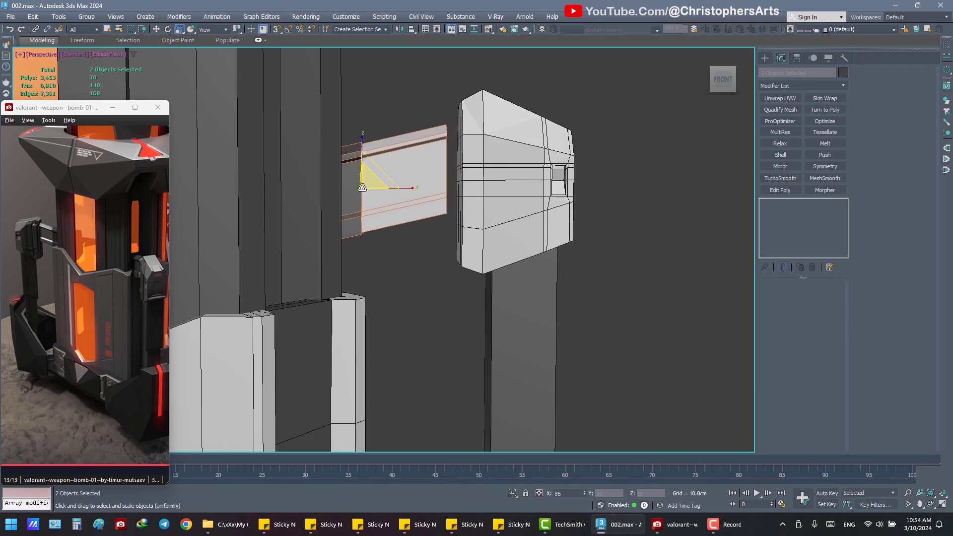
key("w")
scroll(360, 173, "up", 4)
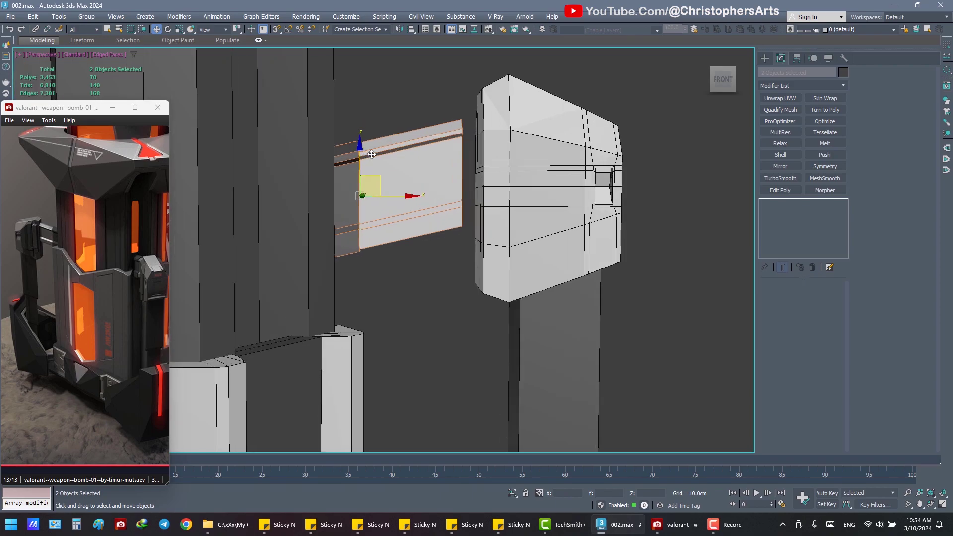
middle_click_drag(359, 163, 351, 157, "alt")
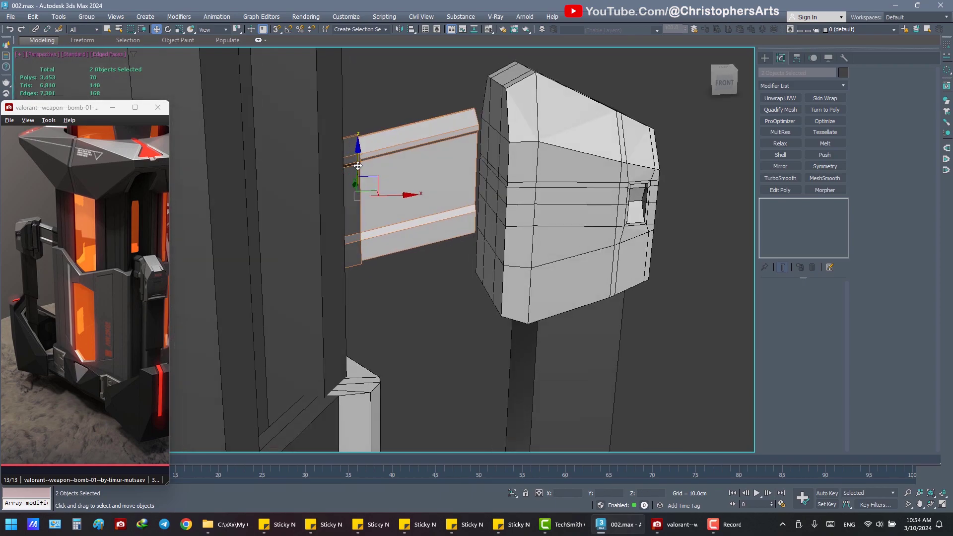
left_click(407, 94)
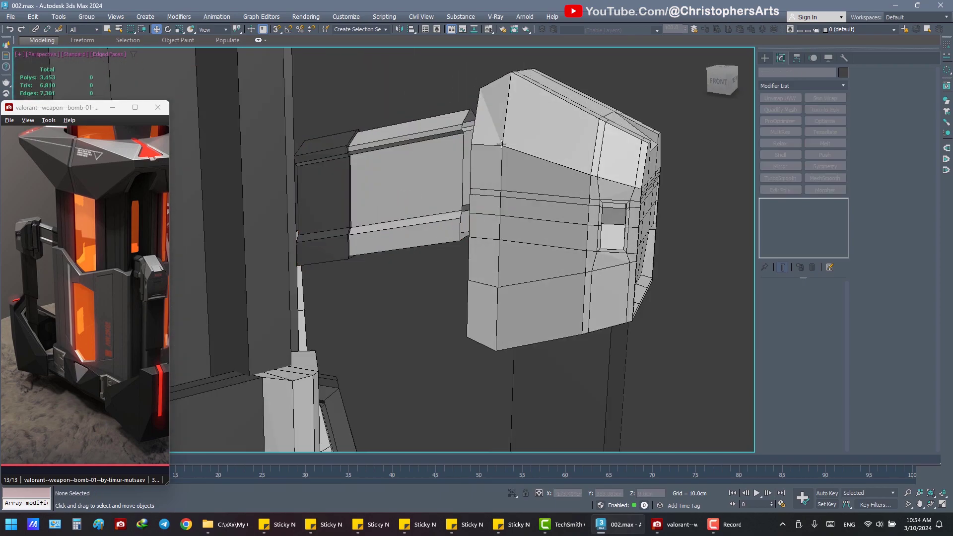
left_click(443, 204)
- Pick the rail's end border and try a border Extrude, then discard it
key("3")
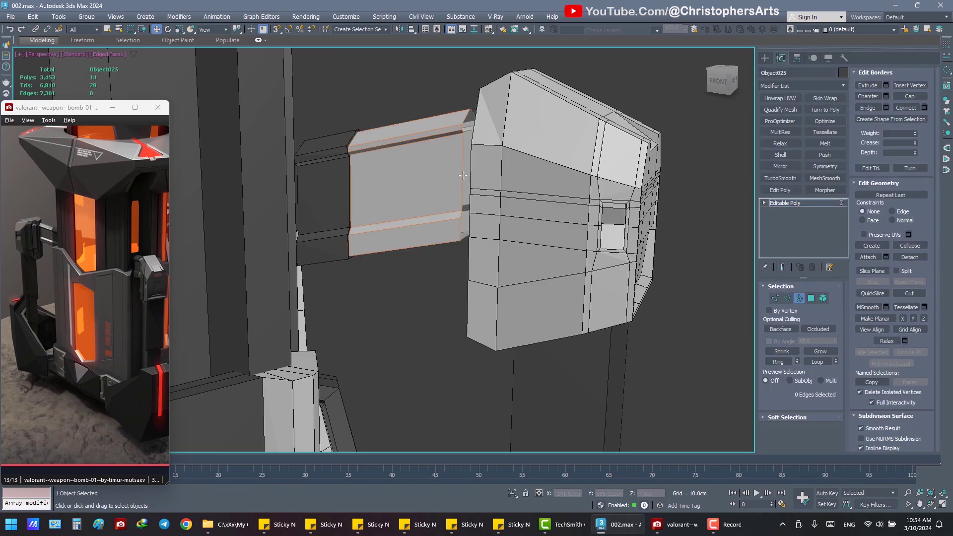
left_click(467, 177)
mouse_move(467, 176)
middle_mouse_down("alt")
mouse_move(527, 184)
mouse_move(508, 158)
middle_mouse_up("alt")
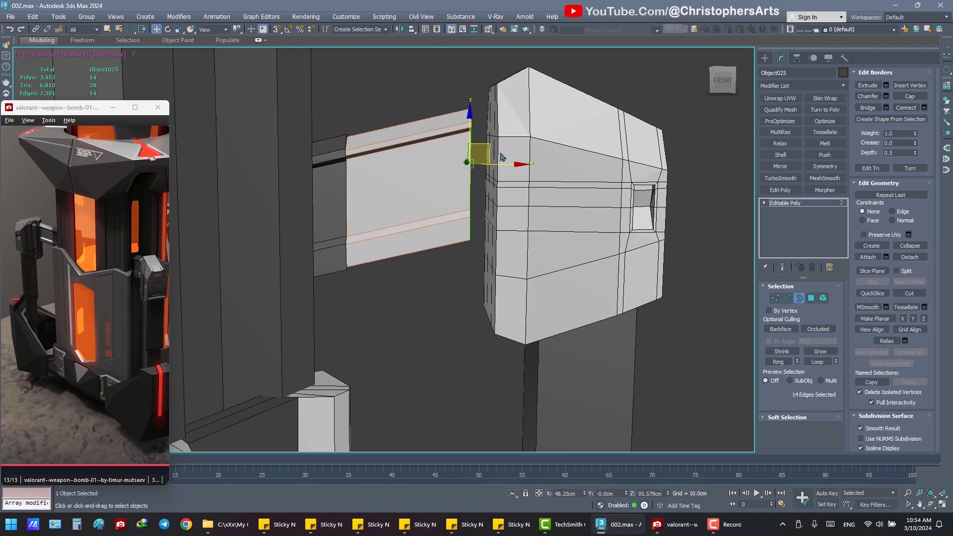
middle_click_drag(507, 162, 499, 151, "alt")
right_click(499, 152)
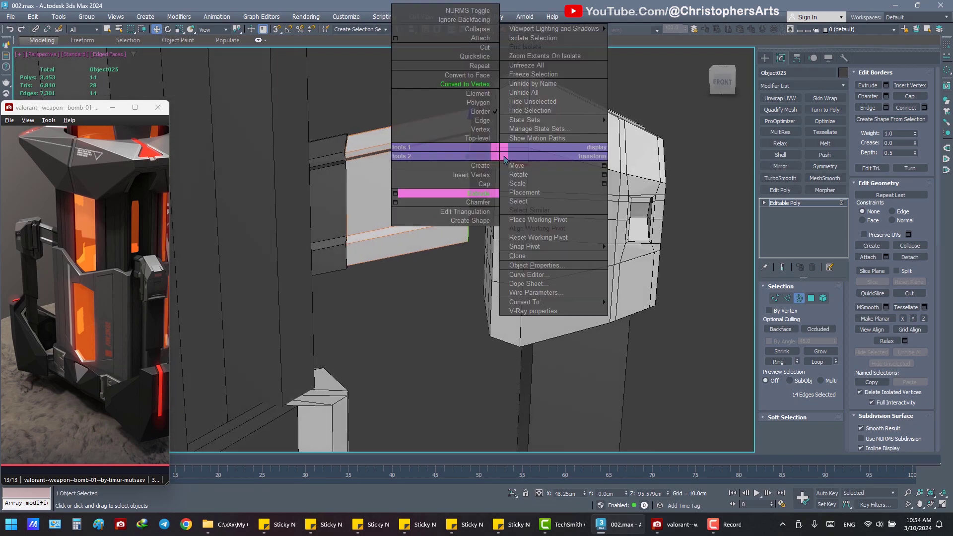
left_click(458, 196)
right_click(642, 168)
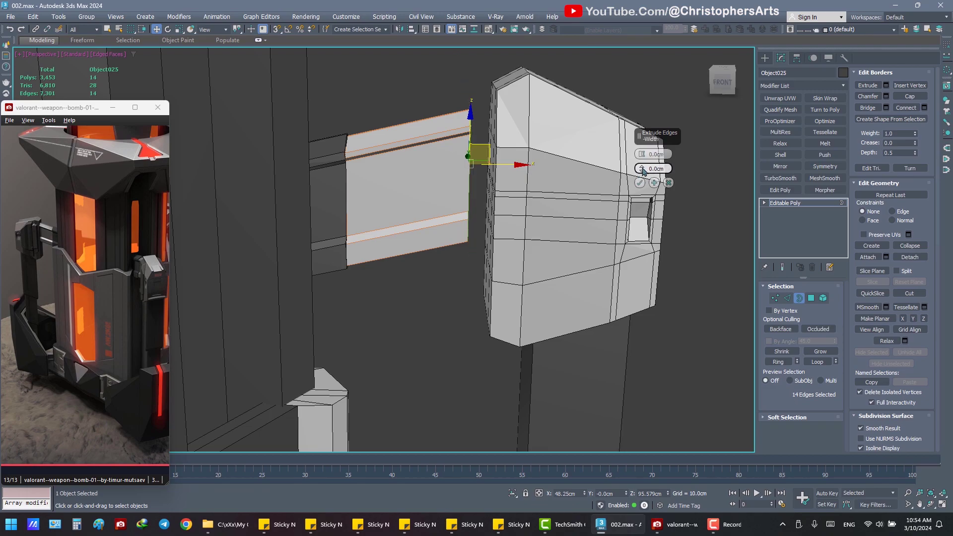
left_click(669, 183)
- Try extruding the rail's end edges outward and flared, then cancel the extrusion
key("2")
middle_click_drag(644, 247, 553, 238, "alt")
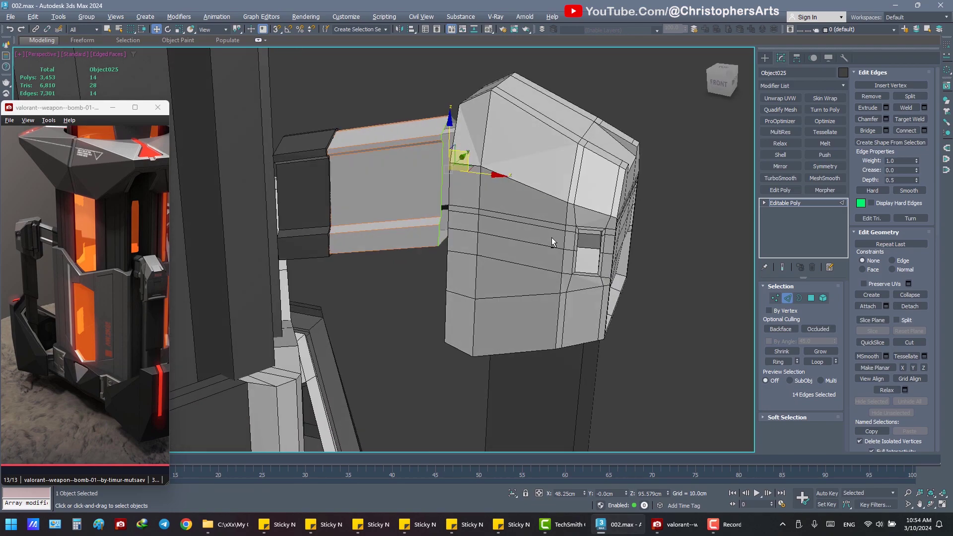
right_click(548, 226)
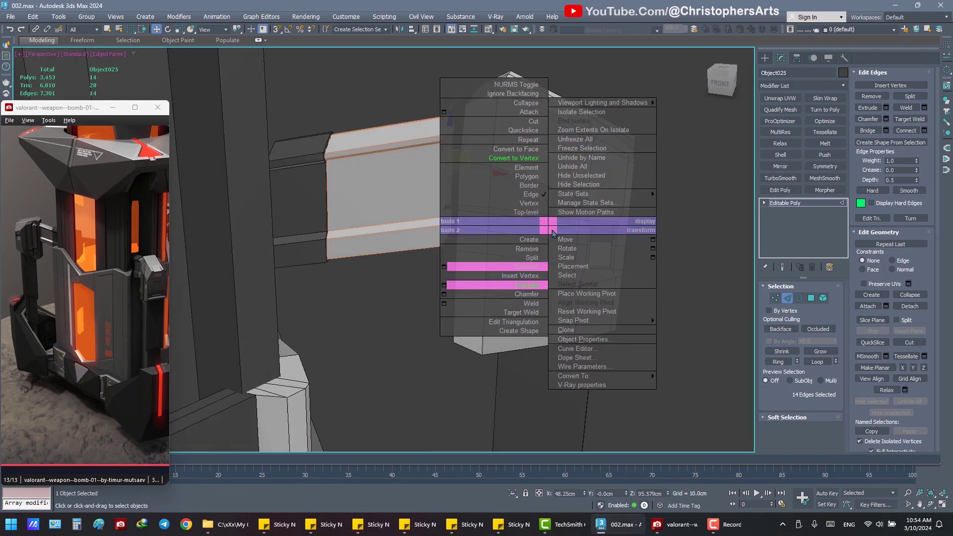
left_click(444, 285)
mouse_move(641, 149)
left_mouse_down()
mouse_move(639, 135)
mouse_move(641, 183)
mouse_move(639, 139)
left_mouse_up()
right_click(643, 155)
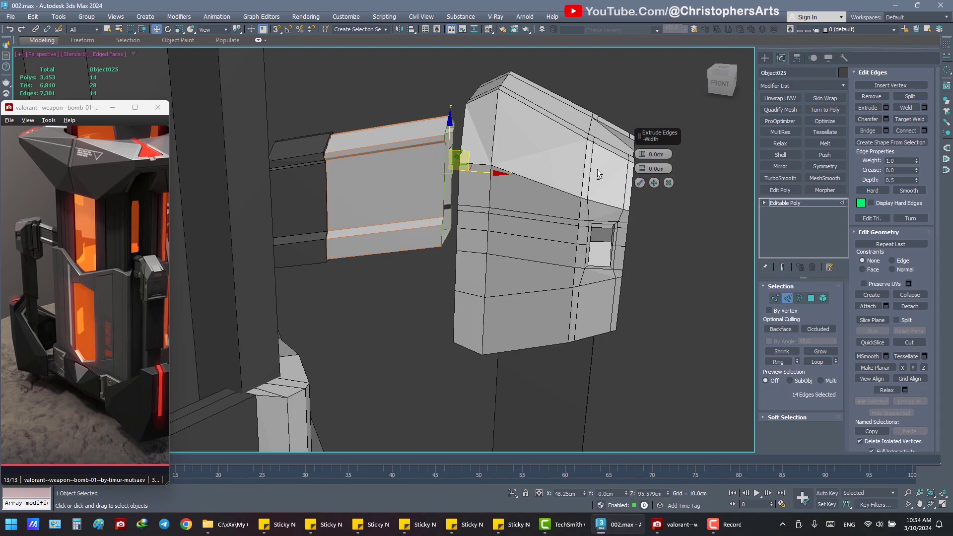
middle_click_drag(597, 170, 611, 163, "alt")
left_click_drag(642, 154, 640, 137)
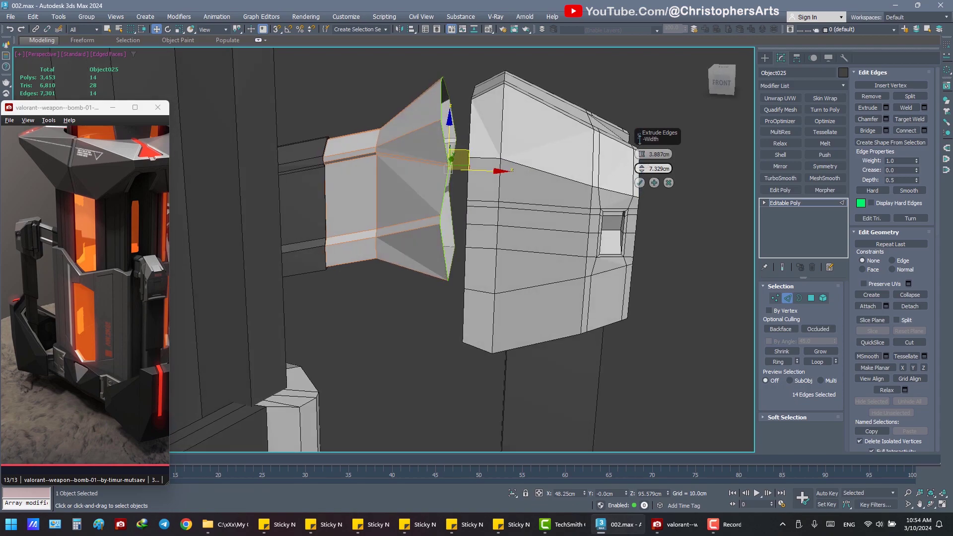
left_click(669, 182)
- In the Front view, move the rail's end edges right into the side box
middle_click_drag(591, 163, 574, 157, "alt")
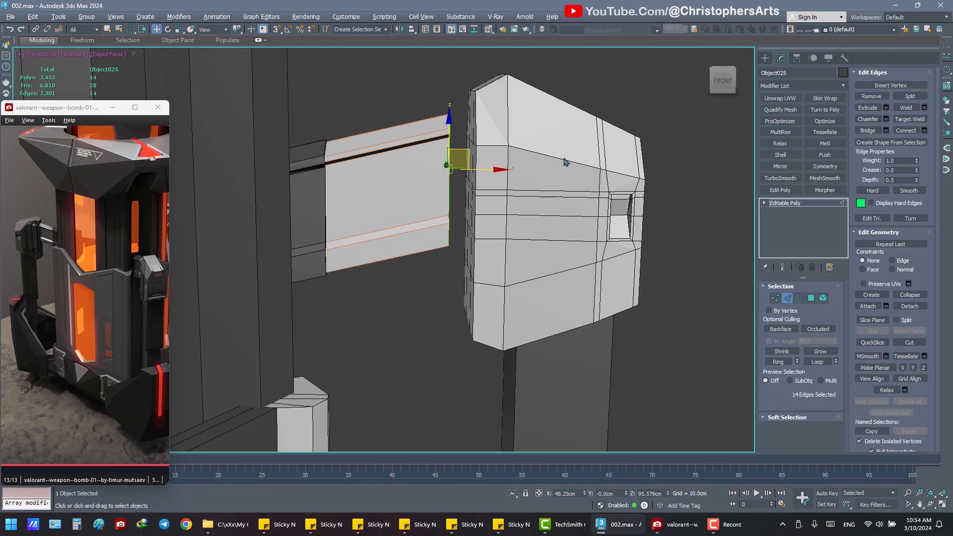
key("alt+w")
right_click(497, 149)
key("alt+w")
key("F3")
scroll(491, 264, "down", 3)
scroll(493, 174, "up", 3)
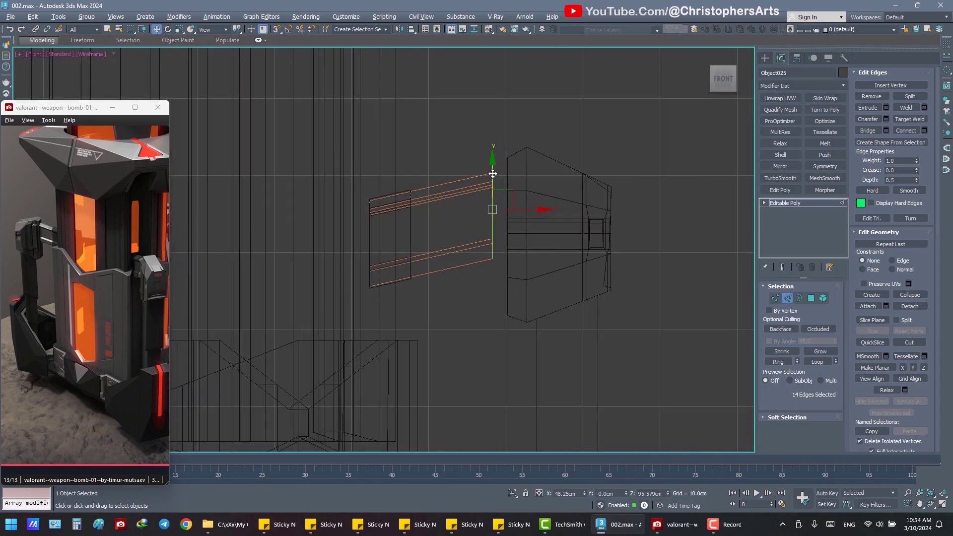
scroll(494, 173, "up", 2)
left_click_drag(507, 218, 551, 203)
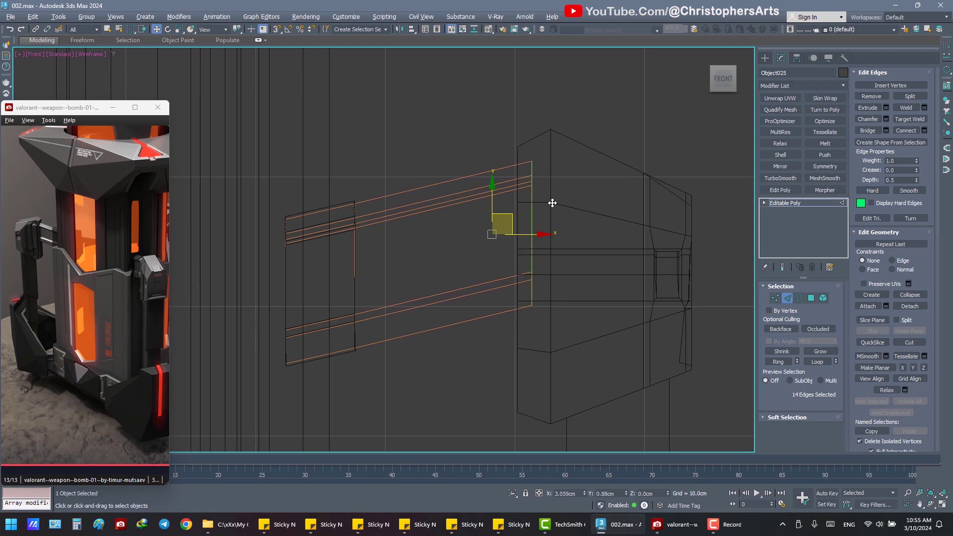
key("alt+w")
left_click(618, 306)
key("alt+w")
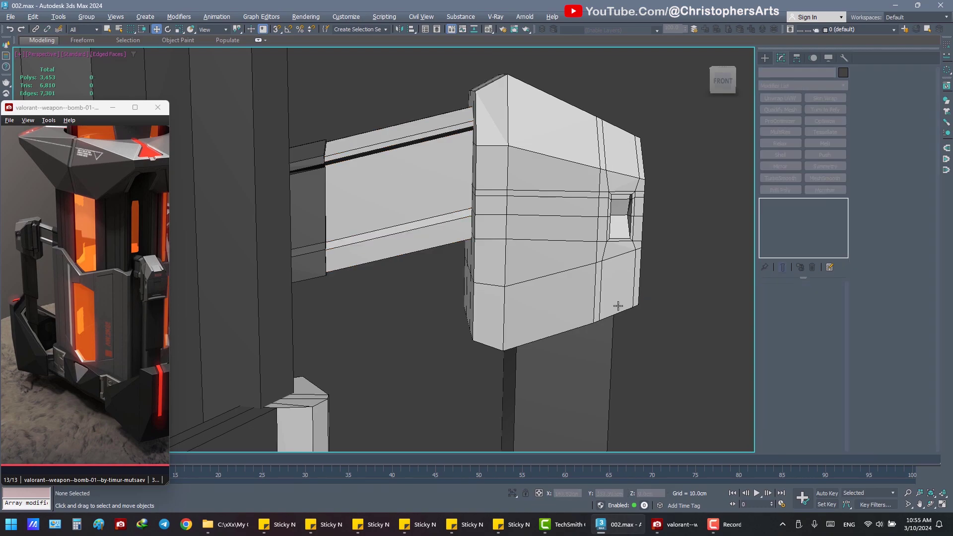
- Save the scene and orbit to a frontal view of the tower
scroll(527, 262, "down", 5)
key("ctrl+s")
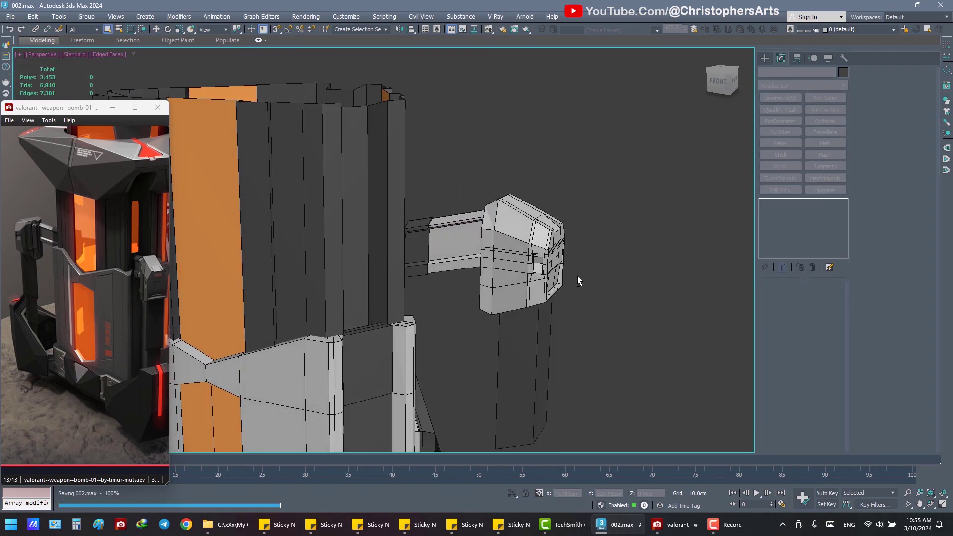
scroll(577, 276, "down", 3)
middle_click_drag(578, 276, 540, 211, "alt")
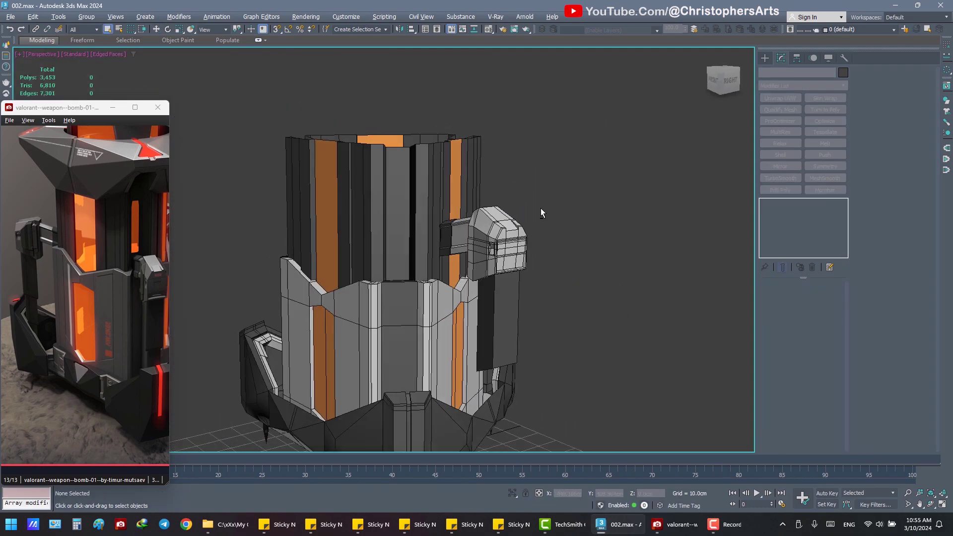
scroll(529, 219, "up", 2)
scroll(517, 218, "up", 3)
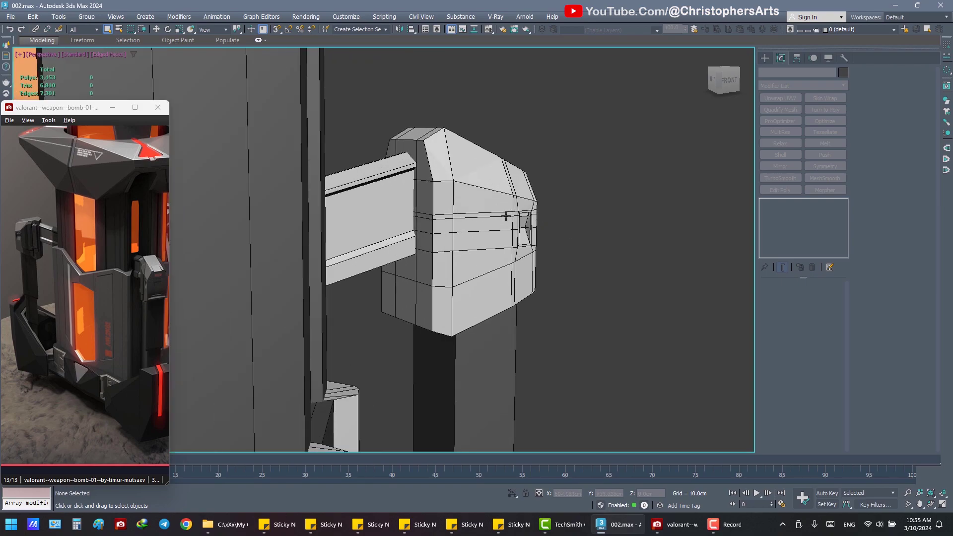
scroll(493, 237, "up", 1)
- Lower Box002's bottom polygon about 1.5cm to meet the dark plank
left_click(493, 237)
middle_click_drag(532, 167, 686, 274, "alt")
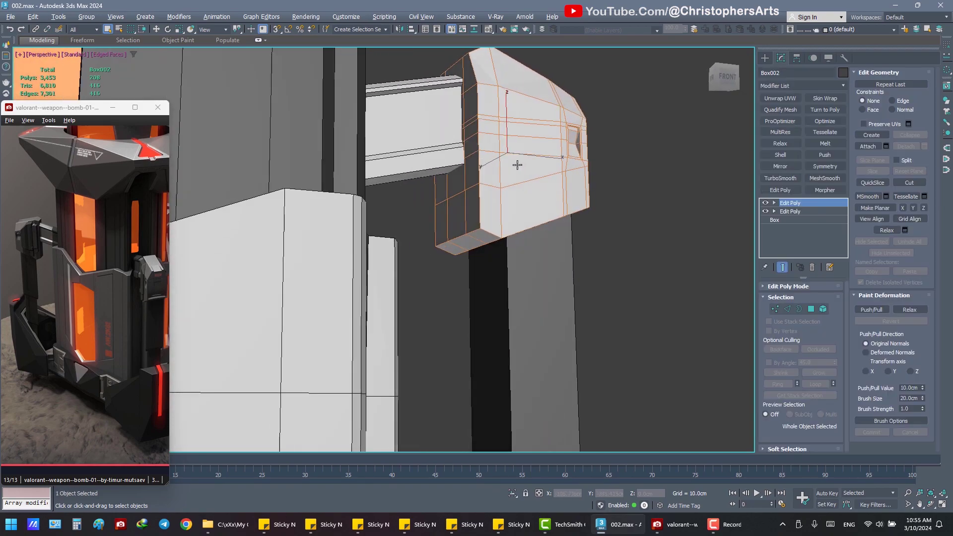
left_click(811, 309)
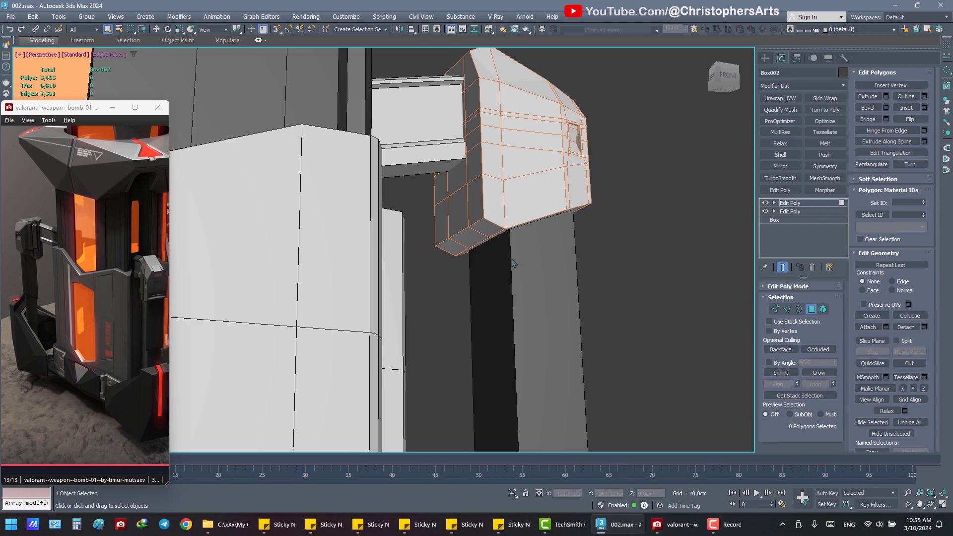
right_click(511, 214)
left_click(524, 220)
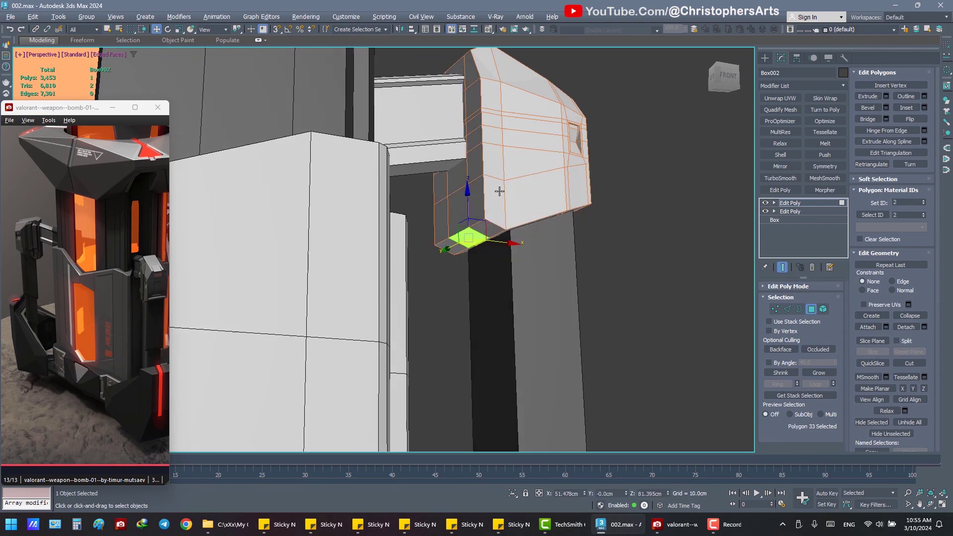
left_click_drag(467, 206, 468, 219)
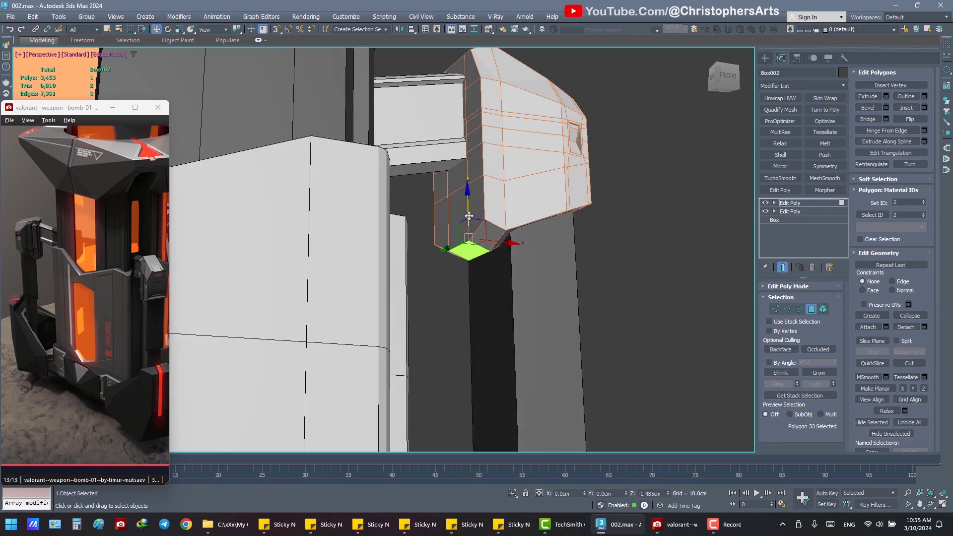
mouse_move(492, 218)
middle_mouse_down("alt")
mouse_move(467, 217)
mouse_move(546, 248)
middle_mouse_up("alt")
- Exit Polygon mode, deselect Box002, and frame the arm piece
key("q")
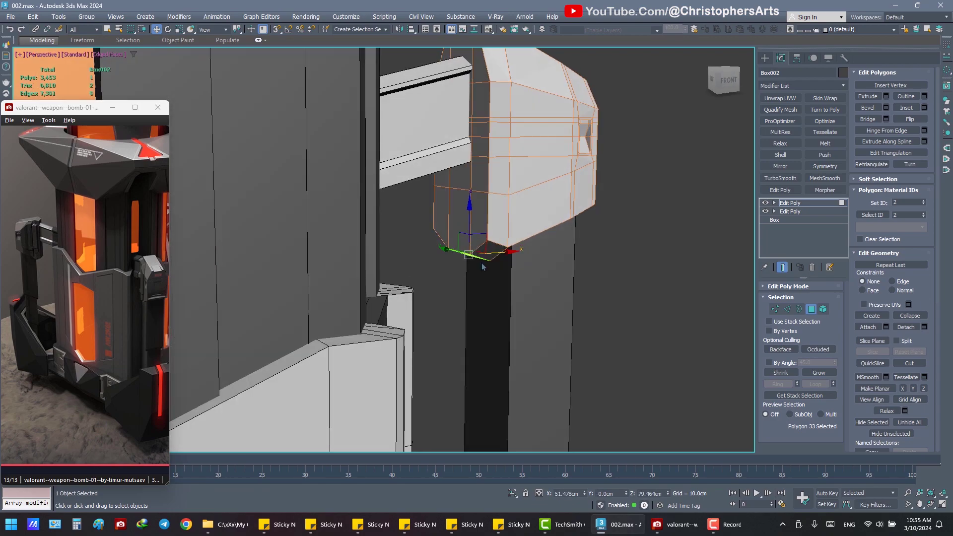
left_click(610, 293)
left_click(810, 308)
left_click(640, 288)
key("z")
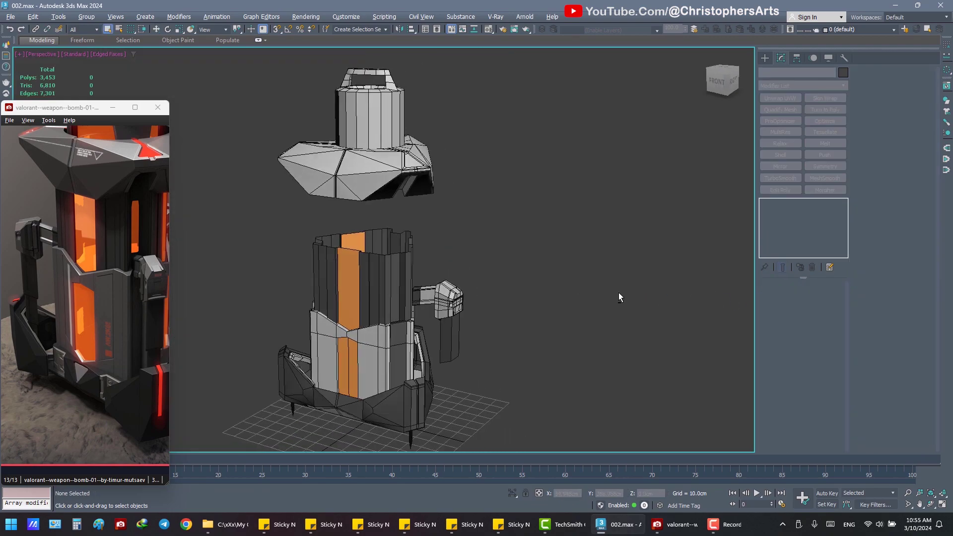
middle_click_drag(639, 288, 473, 317, "alt")
left_click(453, 322)
key("z")
- Glance at the reference image, then save the scene again as 002.max
left_click(597, 303)
scroll(497, 293, "down", 2)
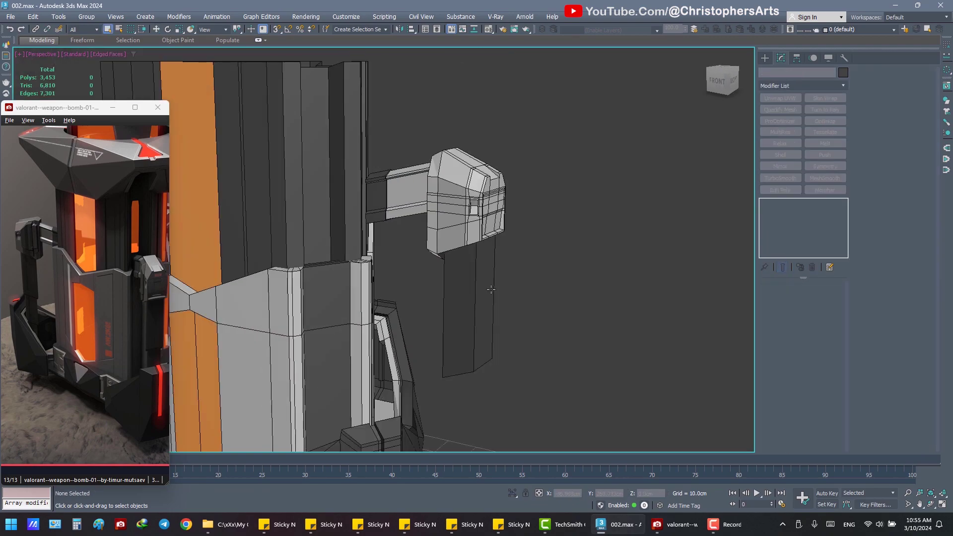
left_click(135, 291)
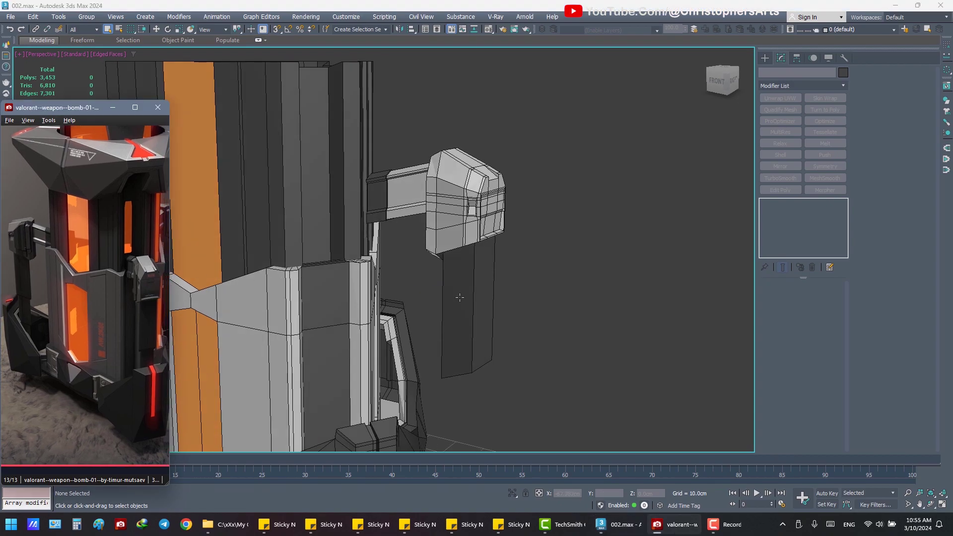
left_click(541, 304)
key("ctrl+s")
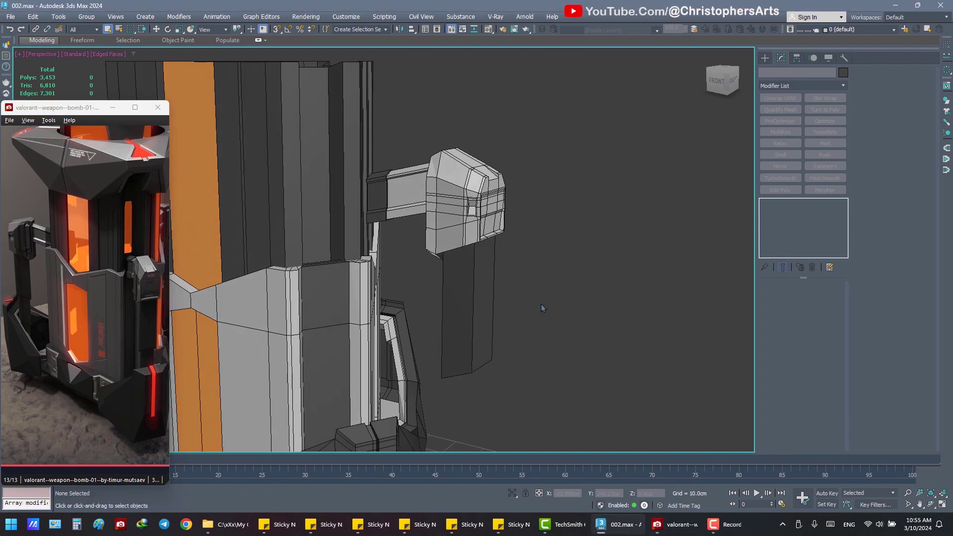
- Select the hanging armor panel's bottom face in Polygon mode
mouse_move(492, 288)
middle_mouse_down()
mouse_move(470, 249)
mouse_move(462, 256)
mouse_move(532, 278)
mouse_move(588, 272)
mouse_move(533, 294)
mouse_move(563, 301)
mouse_move(536, 277)
mouse_move(532, 283)
middle_mouse_up()
left_click(462, 256)
left_click(811, 309)
key("w")
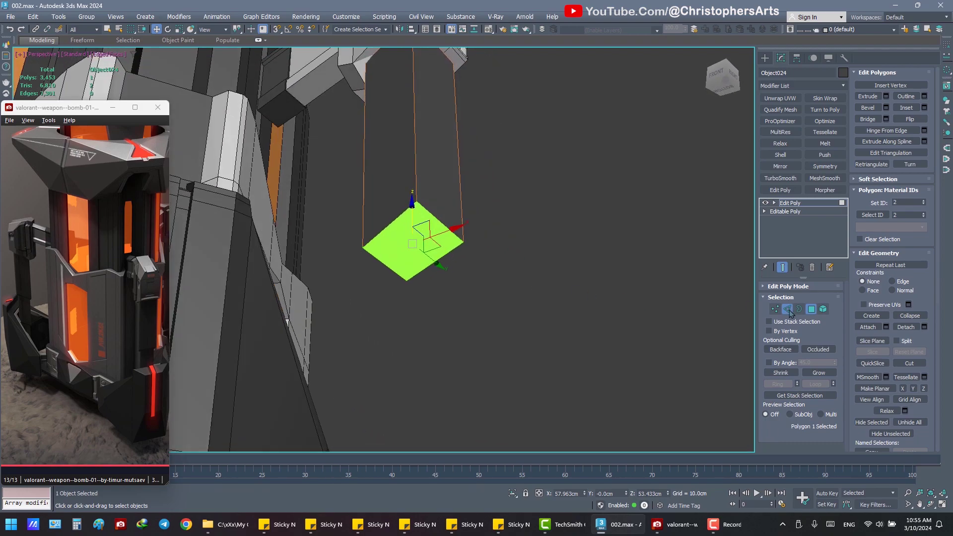
left_click(811, 309)
left_click(811, 309)
- Inset the panel's bottom face and pull it downward
right_click(636, 279)
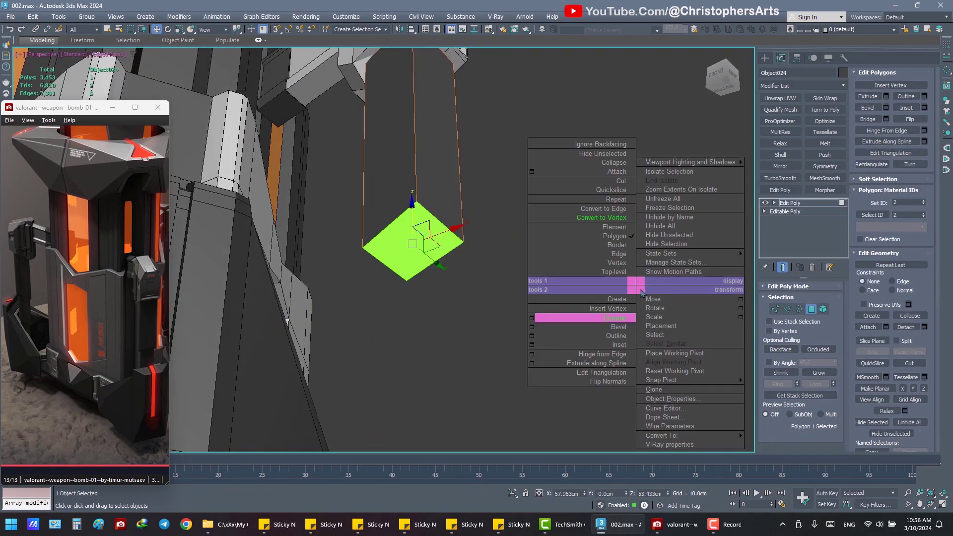
left_click(586, 347)
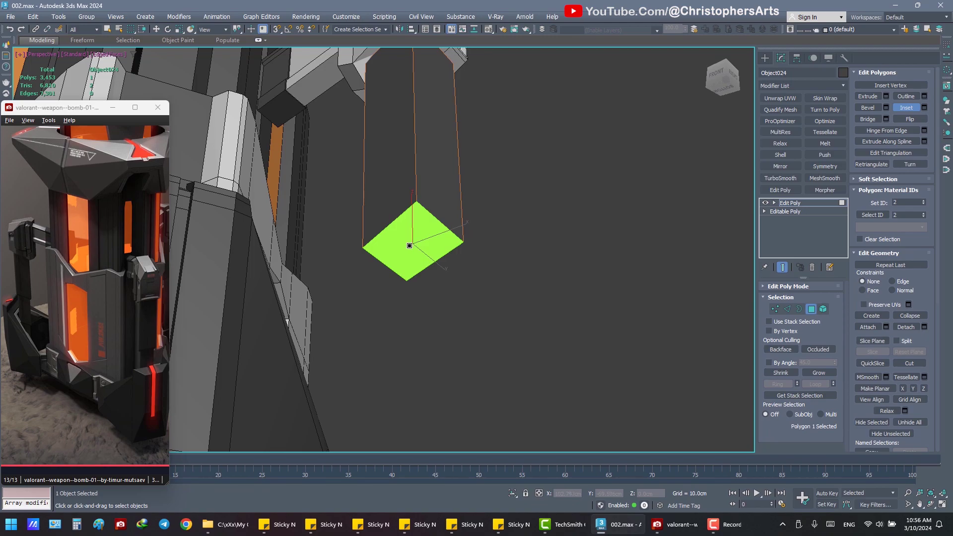
left_click_drag(410, 247, 490, 269)
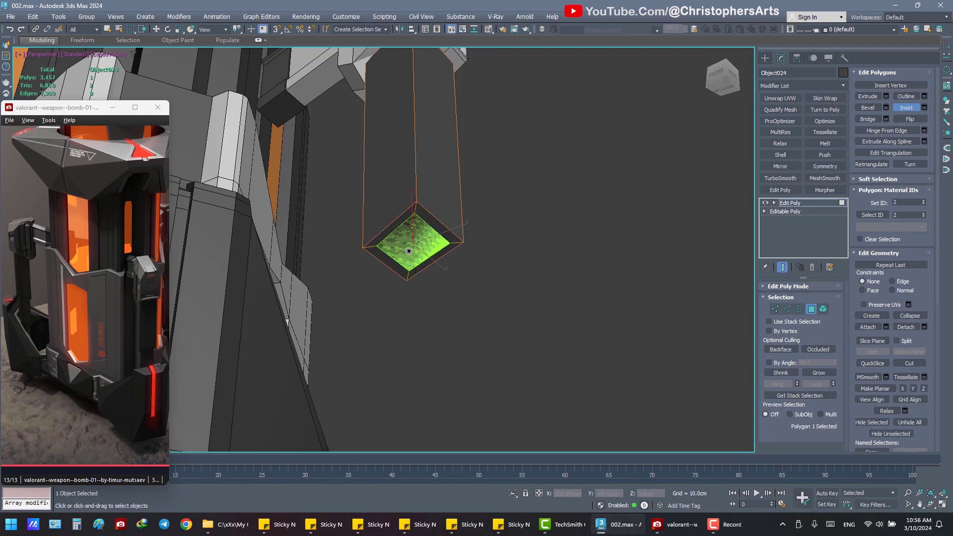
right_click(489, 269)
middle_click_drag(490, 270, 436, 259, "alt")
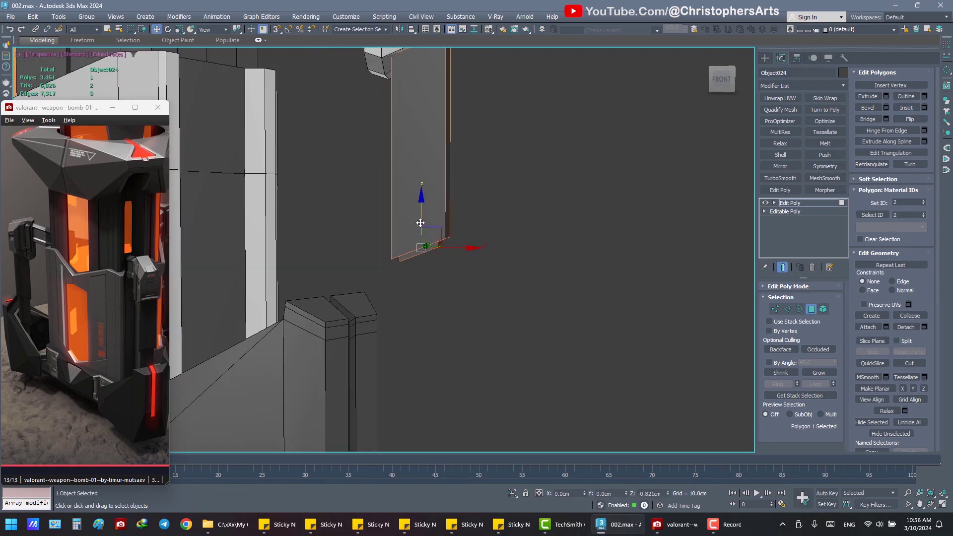
left_click_drag(420, 223, 421, 377)
- Orbit and zoom to inspect the panel from the side and below
scroll(417, 318, "down", 5)
mouse_move(417, 317)
middle_mouse_down("alt")
mouse_move(359, 318)
mouse_move(398, 317)
middle_mouse_up("alt")
scroll(358, 321, "up", 3)
scroll(398, 318, "up", 2)
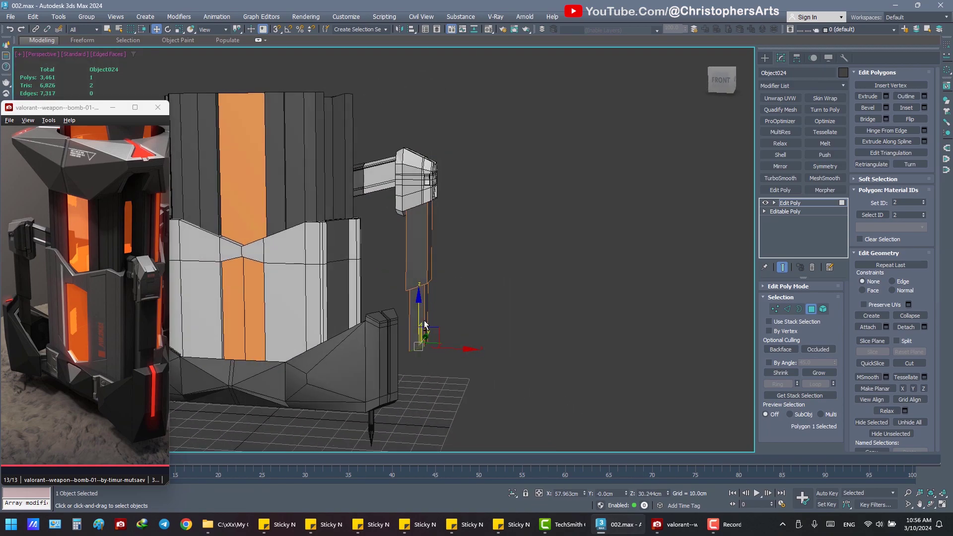
scroll(439, 324, "up", 2)
scroll(442, 324, "up", 2)
middle_click_drag(445, 324, 437, 278, "alt")
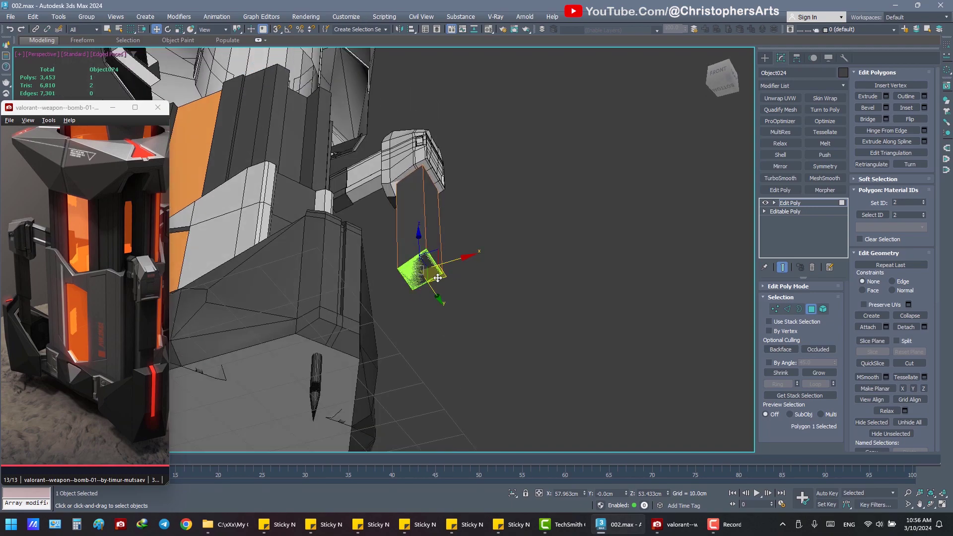
scroll(438, 278, "up", 3)
- Inset the bottom face again and drag it down into a long thin column
right_click(436, 283)
left_click(392, 342)
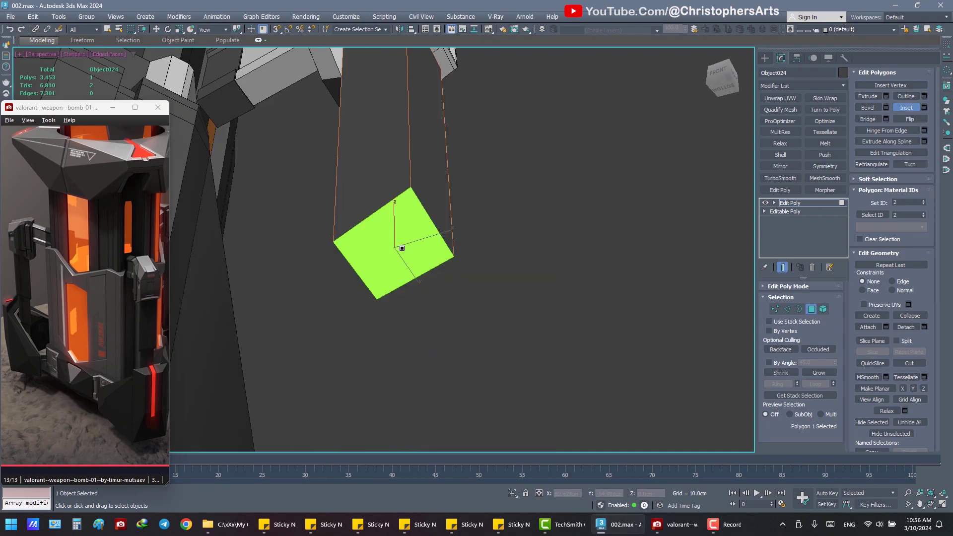
scroll(402, 247, "down", 3)
left_click_drag(403, 250, 405, 246)
key("w")
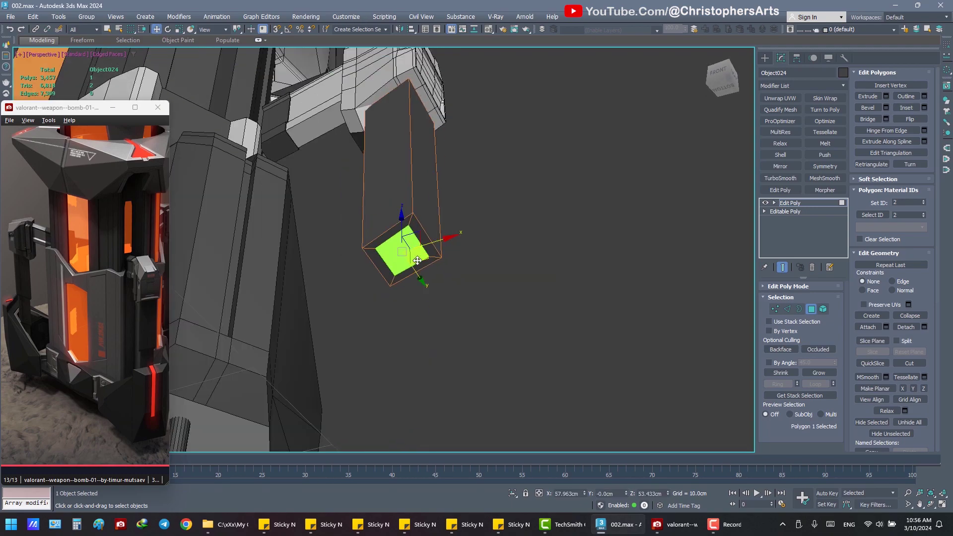
middle_click_drag(417, 260, 404, 258, "alt")
left_click_drag(404, 255, 403, 338, "shift")
mouse_move(404, 338)
middle_mouse_down("alt")
mouse_move(414, 323)
mouse_move(414, 343)
mouse_move(474, 341)
middle_mouse_up("alt")
- Select the column's lower faces and Detach them as a new object
left_click(555, 350)
key("q")
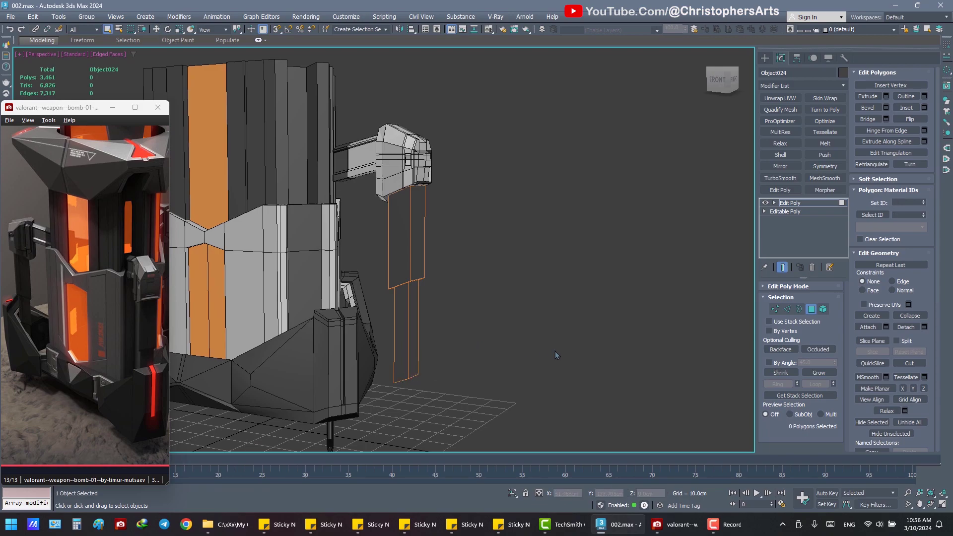
middle_click_drag(551, 354, 473, 378, "alt")
left_click_drag(385, 271, 448, 364)
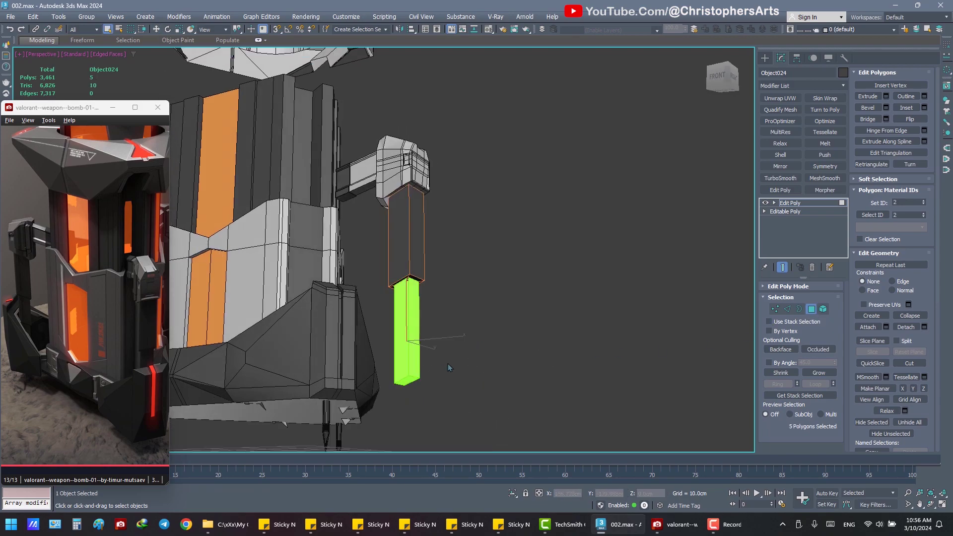
scroll(449, 330, "up", 3)
key("z")
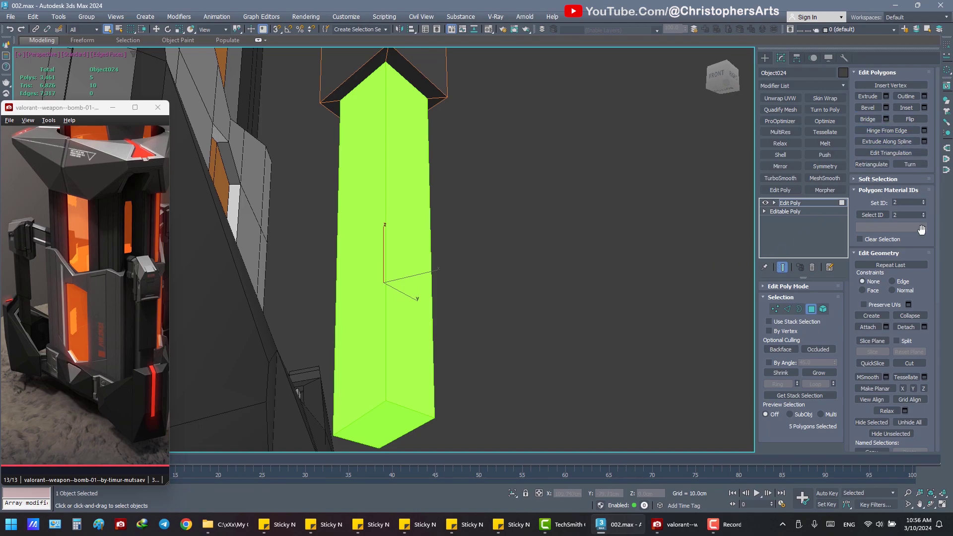
left_click(925, 328)
key("Return")
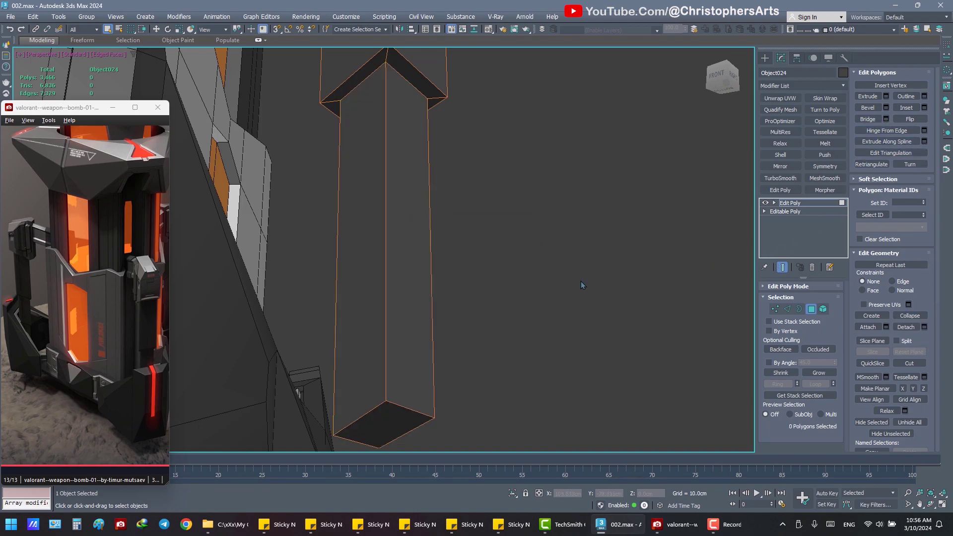
- Select the detached column and isolate it
scroll(498, 222, "down", 3)
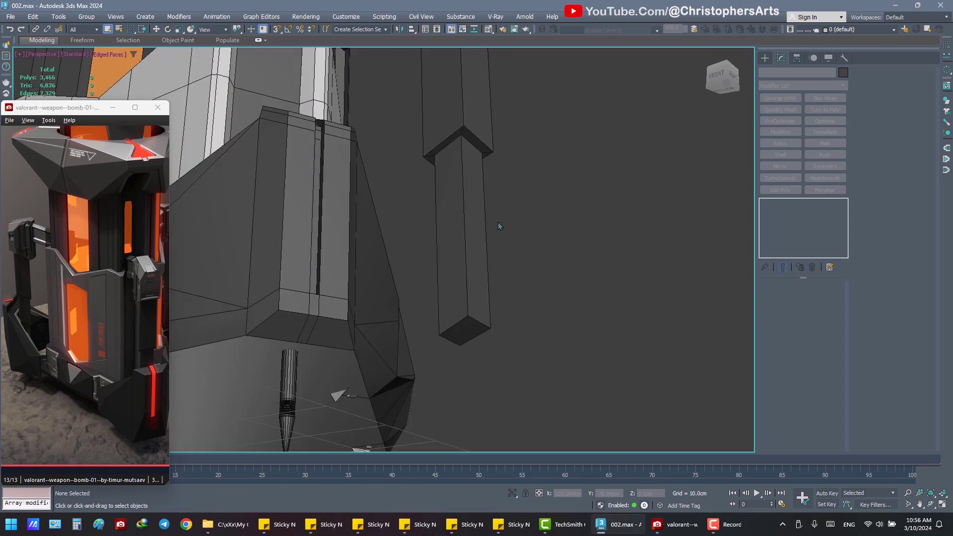
left_click(462, 223)
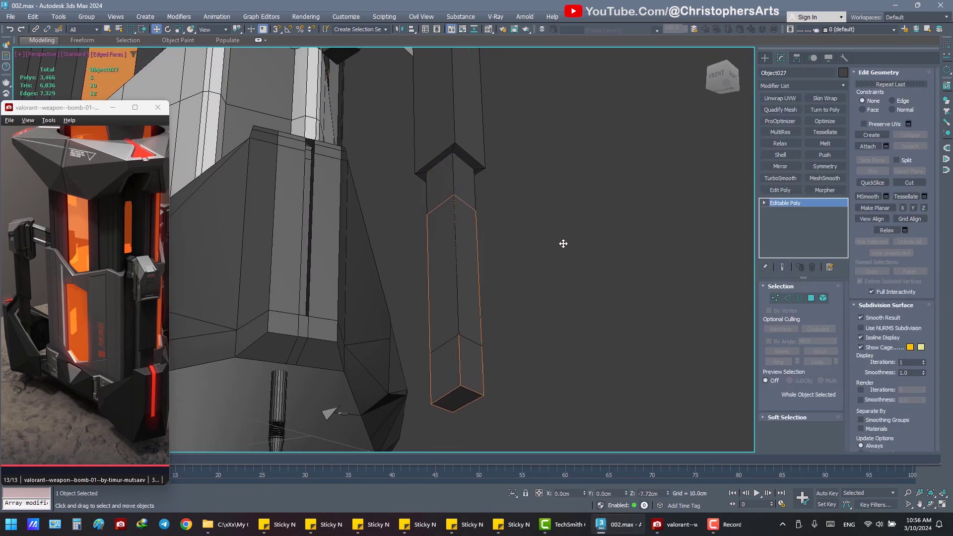
mouse_move(656, 300)
middle_mouse_down("alt")
mouse_move(588, 293)
mouse_move(594, 311)
middle_mouse_up("alt")
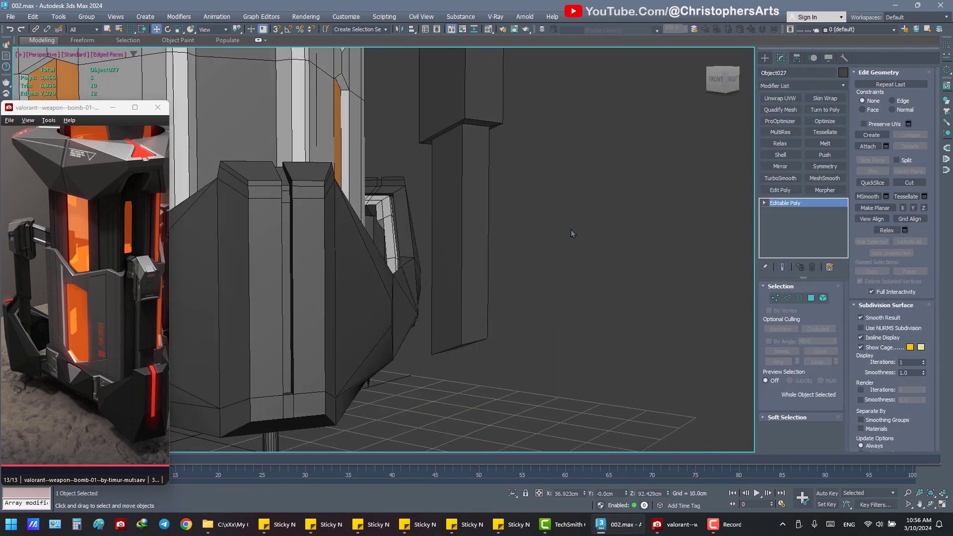
left_click(780, 190)
key("alt+q")
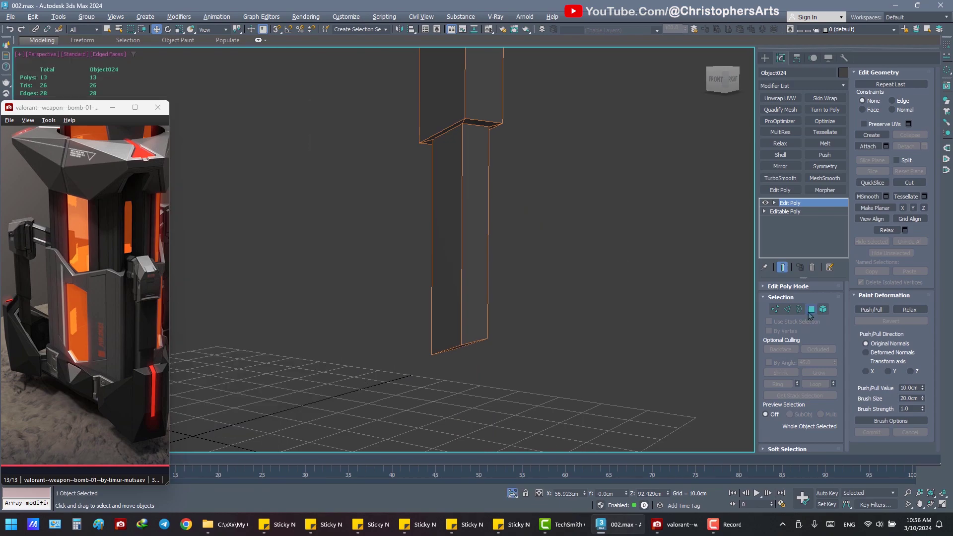
- Delete the column's lower end faces and its four bottom ring faces
left_click(812, 309)
left_click(462, 238)
key("Delete")
middle_click_drag(568, 312, 553, 233, "alt")
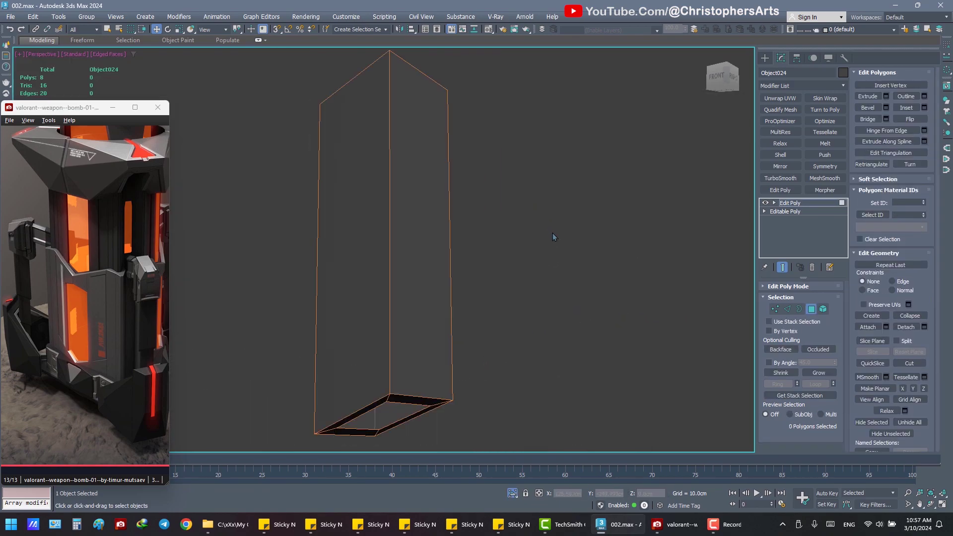
left_click(800, 309)
middle_click_drag(637, 301, 629, 268, "alt")
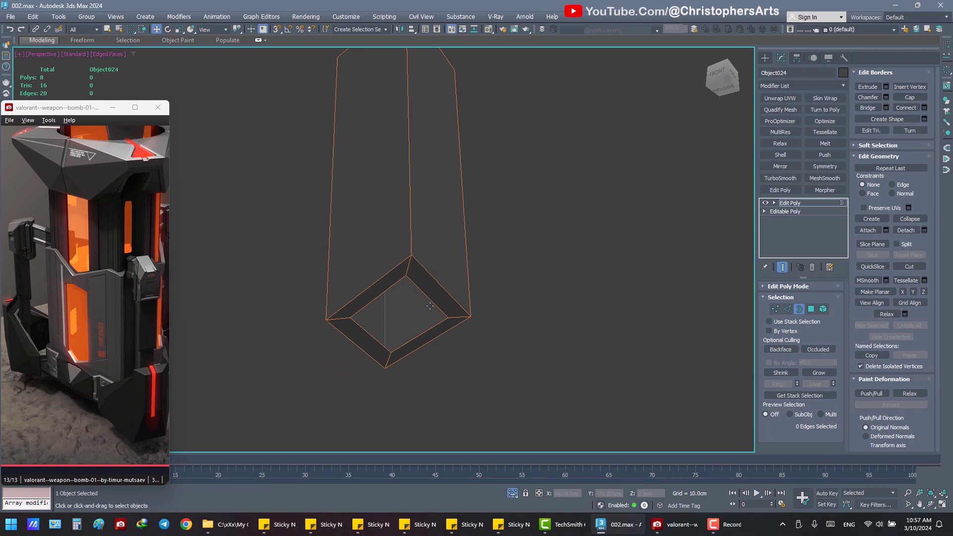
left_click(811, 309)
key("ctrl+a")
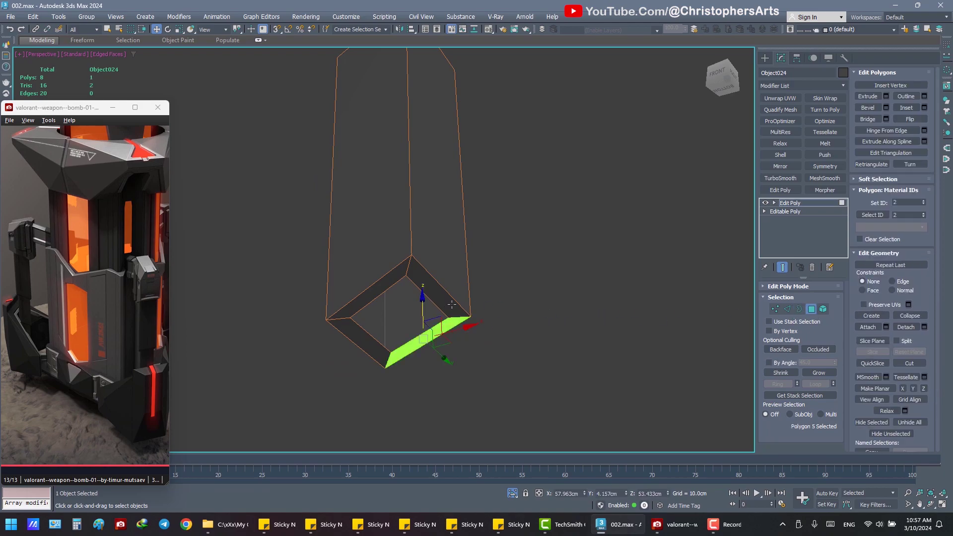
key("Delete")
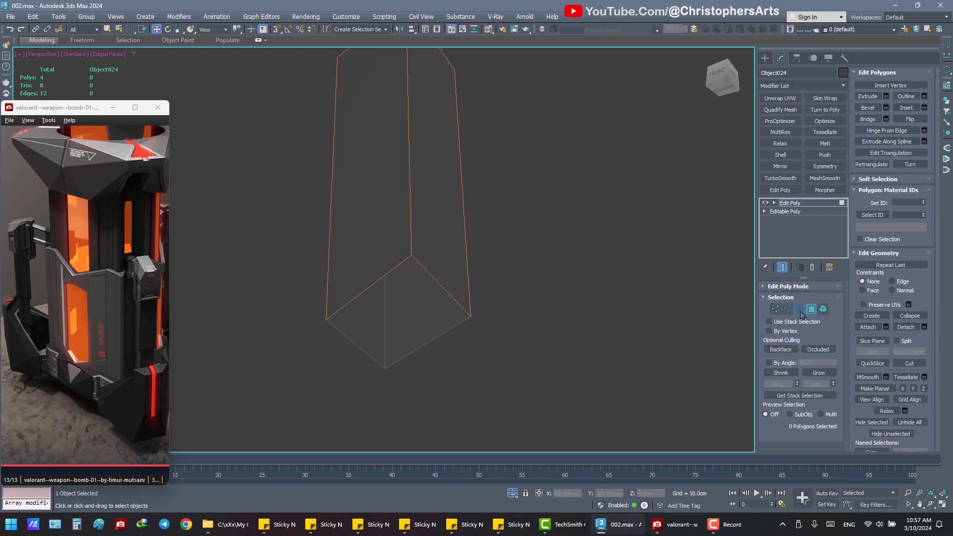
- Cap the open bottom border with a single face and exit isolation
left_click(799, 309)
key("ctrl+a")
left_click(910, 97)
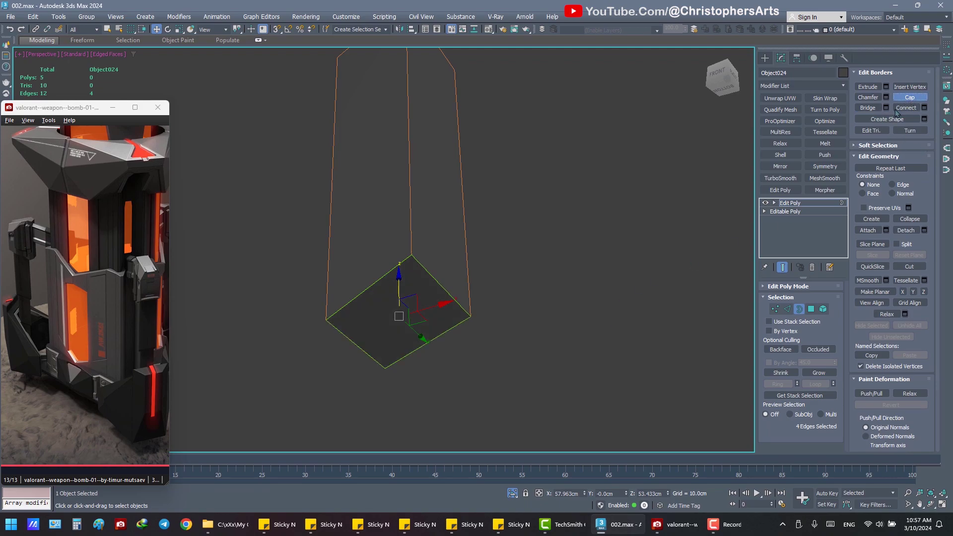
left_click(680, 324)
left_click(512, 494)
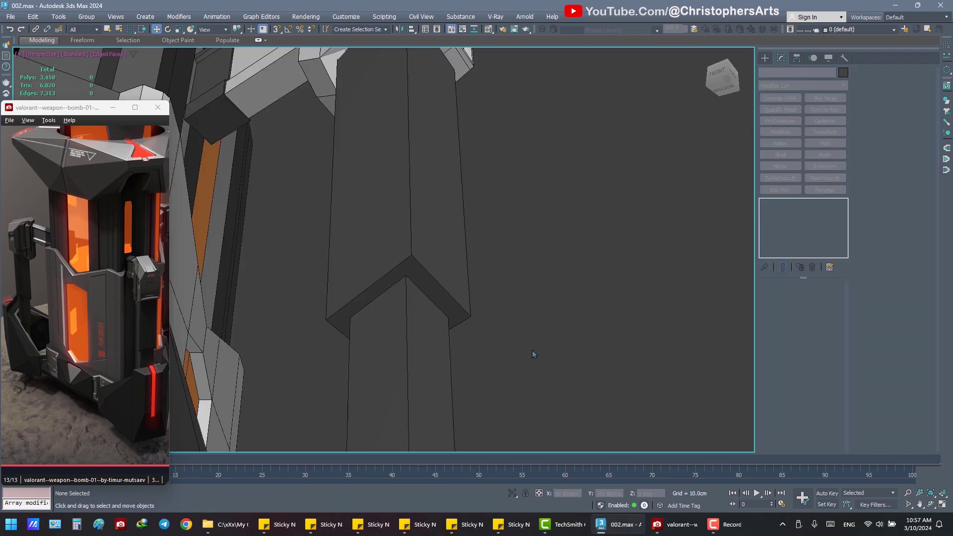
- Re-isolate the column piece to check it, then show the whole bomb again
left_click(440, 356)
key("alt+q")
left_click(561, 328)
mouse_move(559, 342)
middle_mouse_down("alt")
mouse_move(576, 398)
mouse_move(564, 377)
middle_mouse_up("alt")
left_click(512, 493)
- Orbit and pan around the back of the bomb, minimizing the reference viewer
scroll(538, 348, "up", 2)
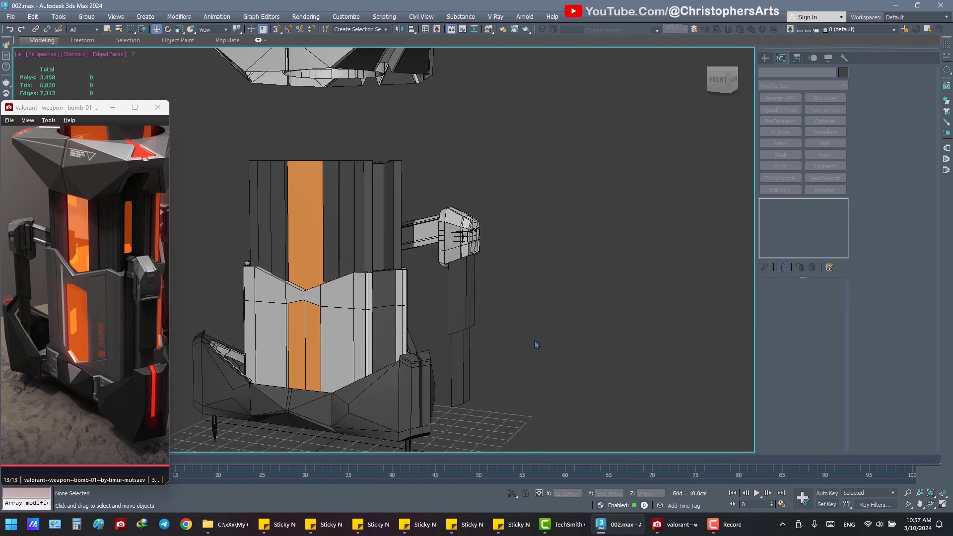
mouse_move(535, 341)
middle_mouse_down("alt")
mouse_move(502, 335)
mouse_move(534, 323)
mouse_move(459, 327)
mouse_move(557, 322)
mouse_move(523, 318)
middle_mouse_up("alt")
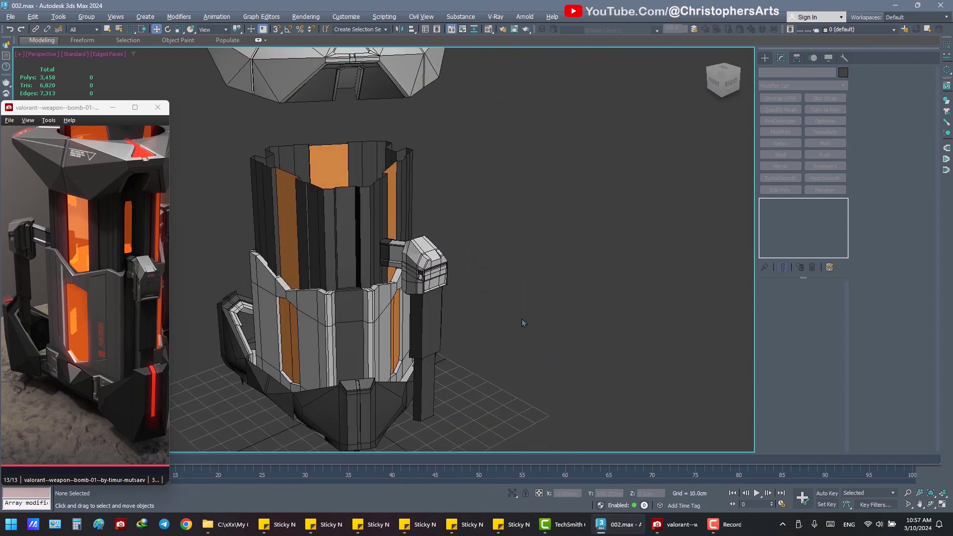
scroll(553, 279, "up", 3)
middle_click_drag(551, 285, 559, 277)
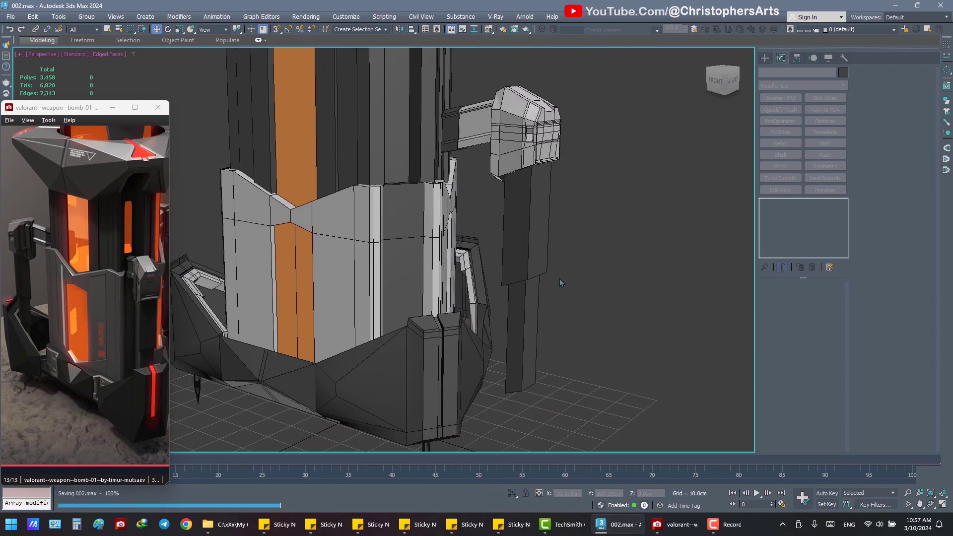
left_click(109, 107)
- Save As over the existing 001.max and bring the reference viewer back
key("alt+f")
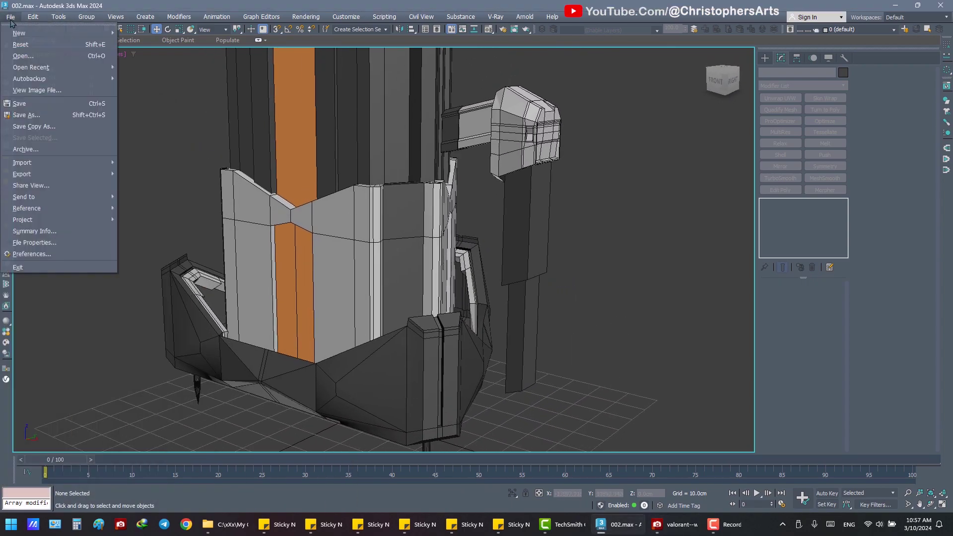
left_click(106, 105)
double_click(69, 78)
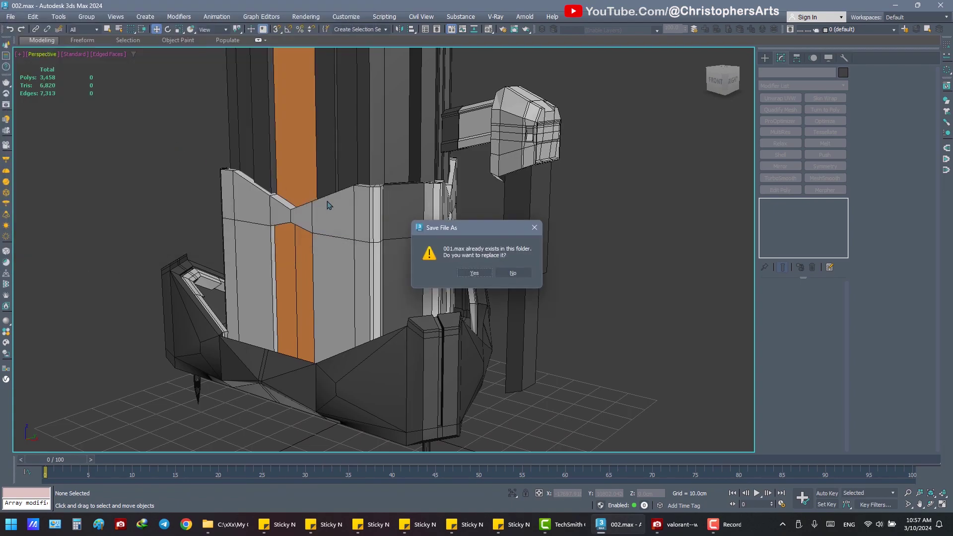
left_click(454, 272)
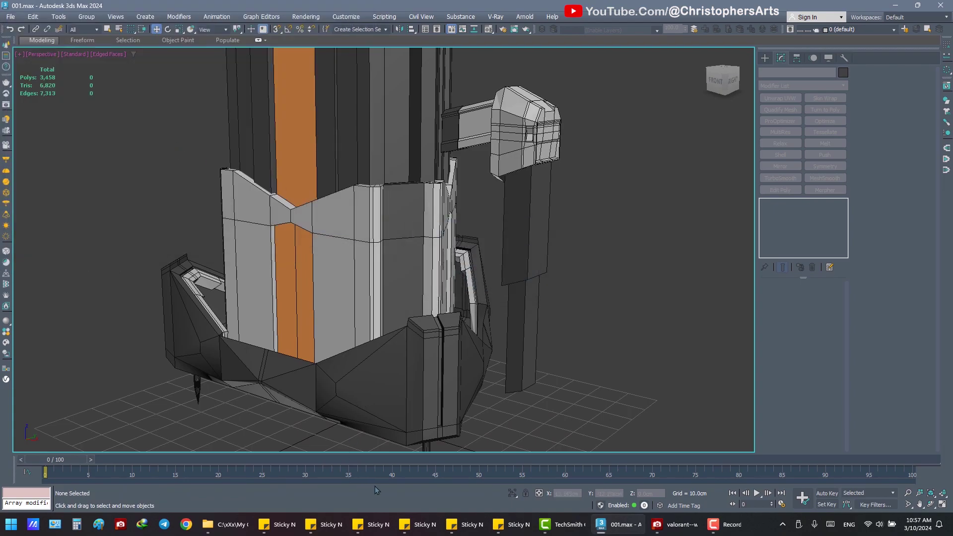
left_click(677, 525)
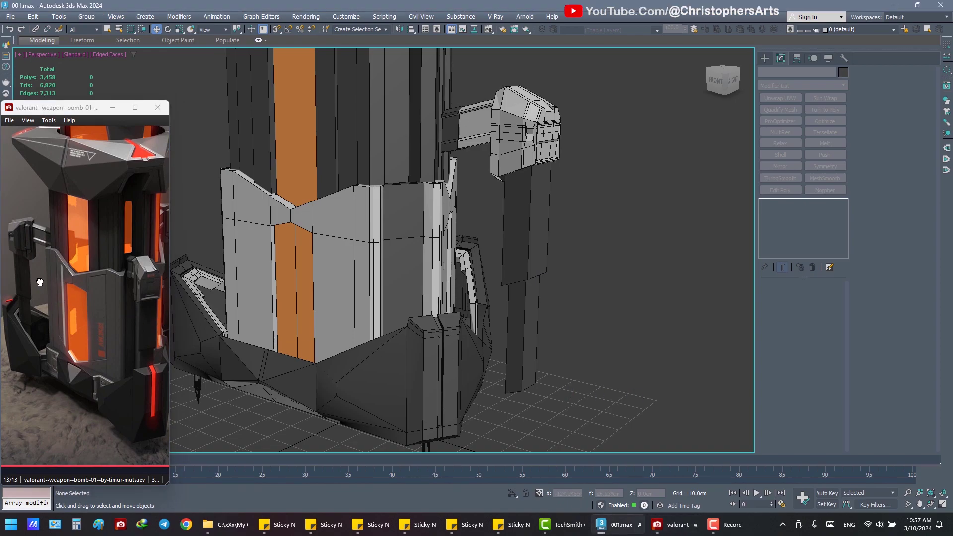
- Pan and zoom the reference photo to center on the matching bracket
left_click_drag(40, 282, 83, 278)
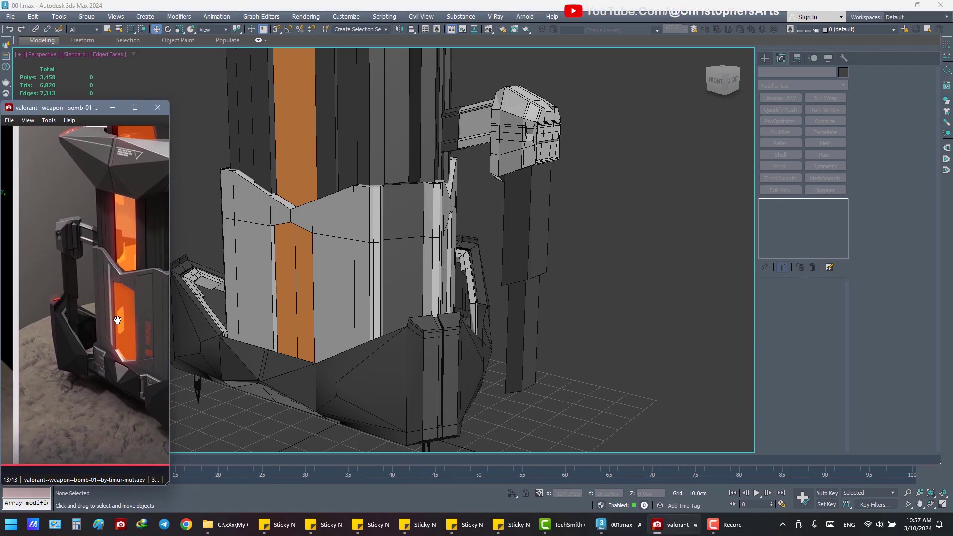
scroll(117, 320, "up", 2)
scroll(132, 336, "down", 2)
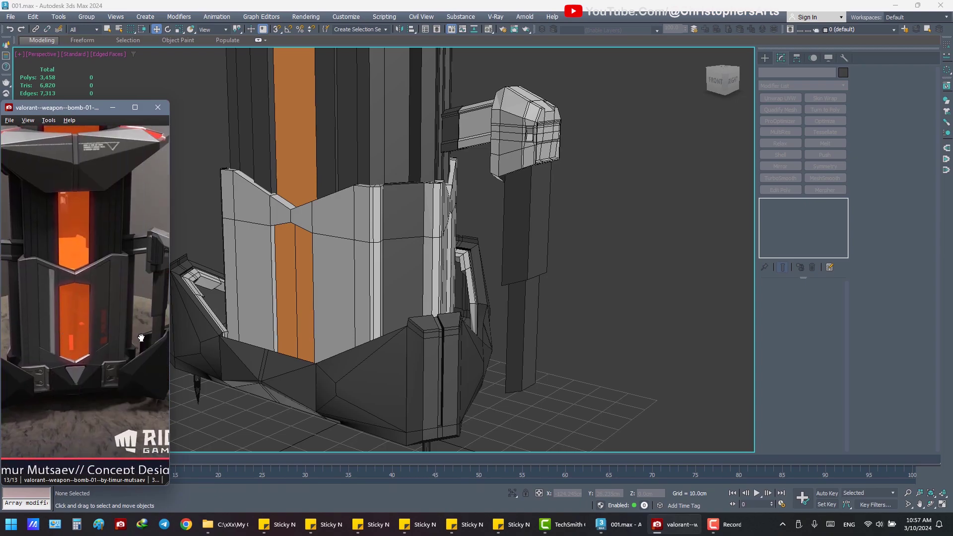
mouse_move(78, 340)
left_mouse_down()
mouse_move(51, 338)
mouse_move(3, 386)
left_mouse_up()
scroll(52, 338, "up", 2)
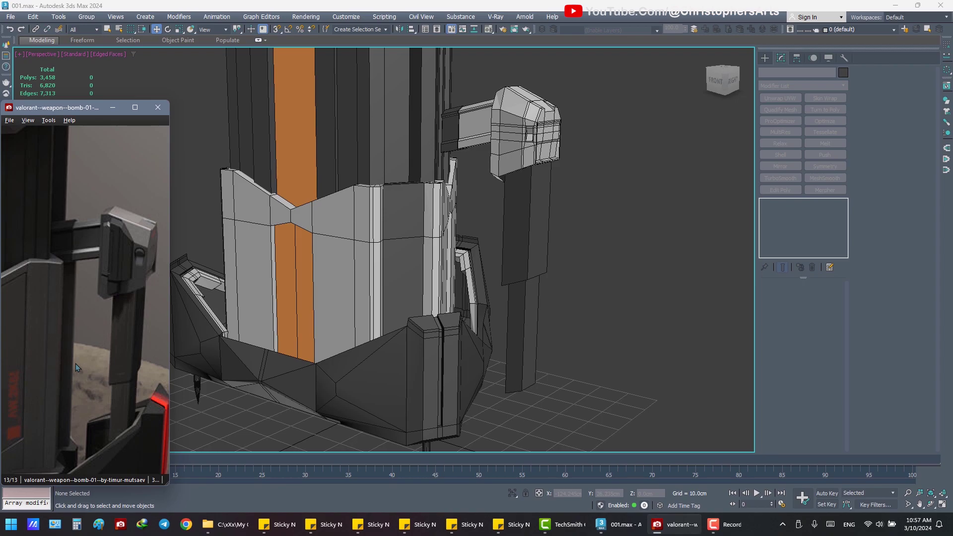
left_click_drag(76, 364, 68, 359)
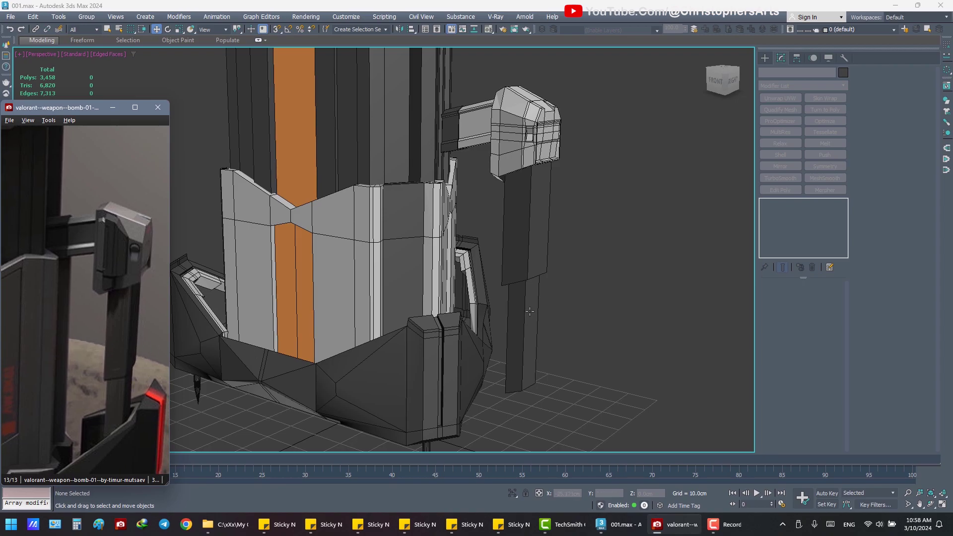
- Frame the side block Box002 in the viewport, then deselect it
left_click(540, 148)
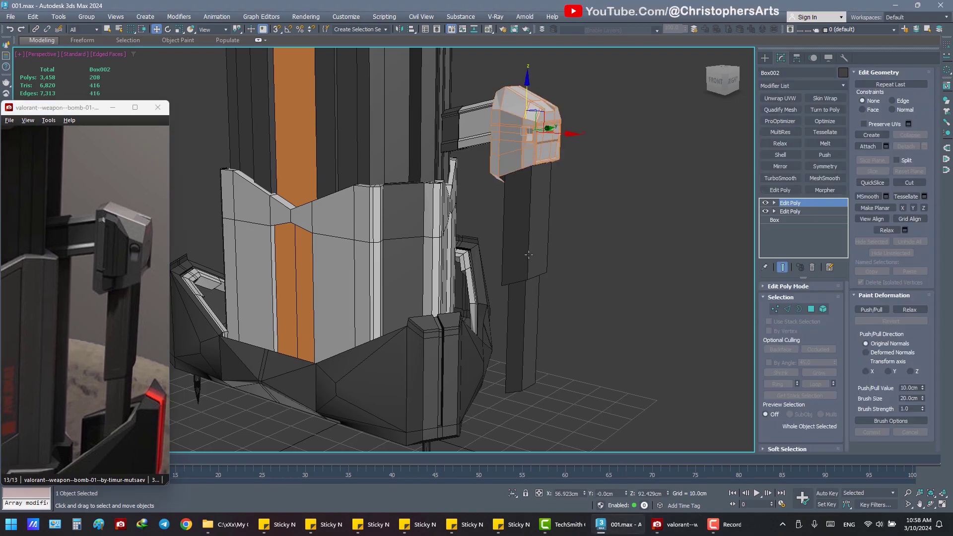
key("z")
key("q")
left_click(586, 235)
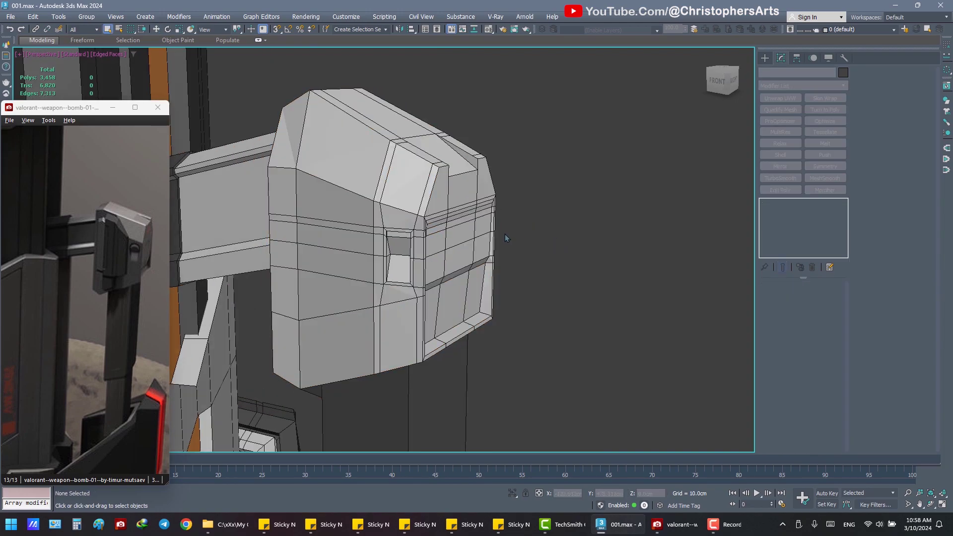
- Draw a small cylinder inside the side block's armor recess
mouse_move(505, 234)
middle_mouse_down("alt")
mouse_move(475, 237)
mouse_move(512, 234)
middle_mouse_up("alt")
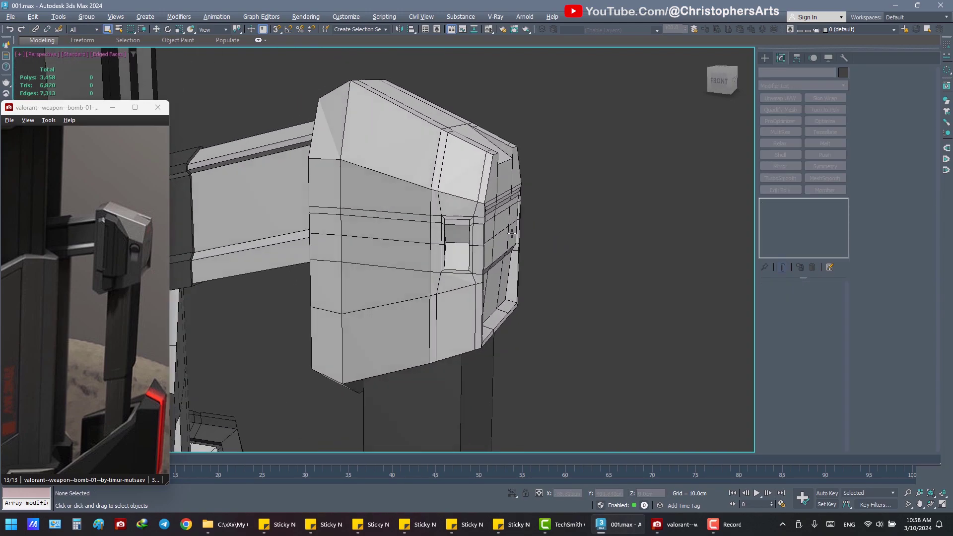
left_click(766, 58)
left_click(789, 150)
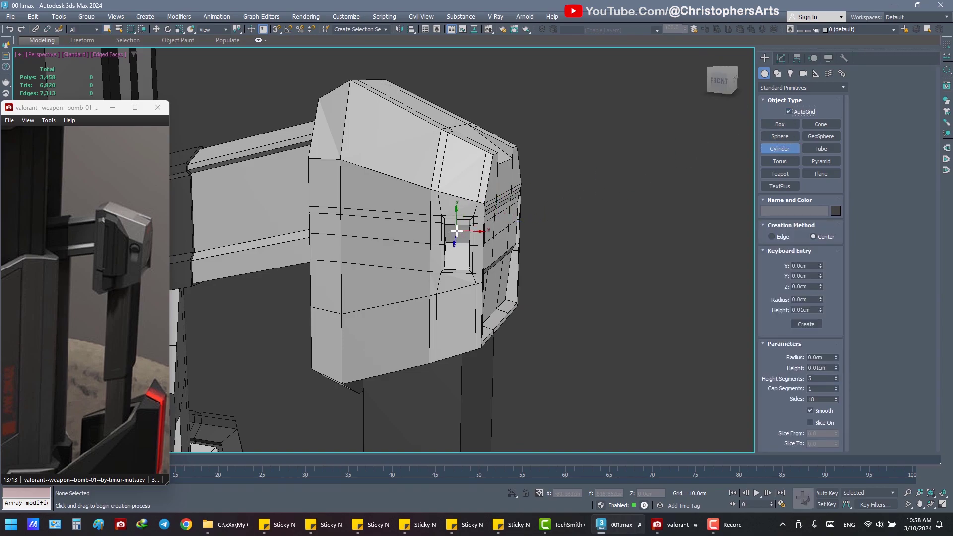
left_click_drag(457, 234, 463, 240)
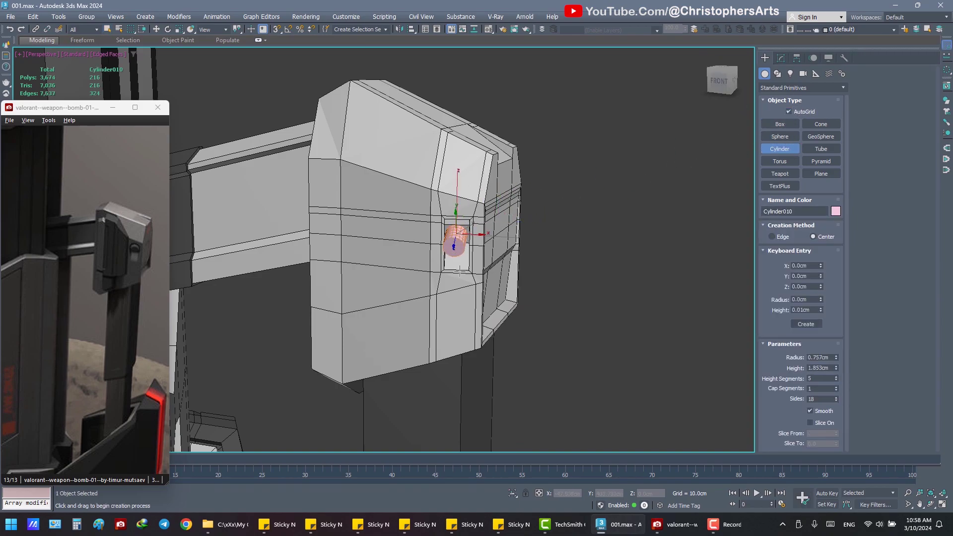
left_click(466, 254)
right_click(465, 254)
scroll(465, 255, "up", 5)
middle_click_drag(465, 254, 585, 242, "alt")
- Set the cylinder to 12 sides, 1 height segment and 4 cap segments
left_click(781, 58)
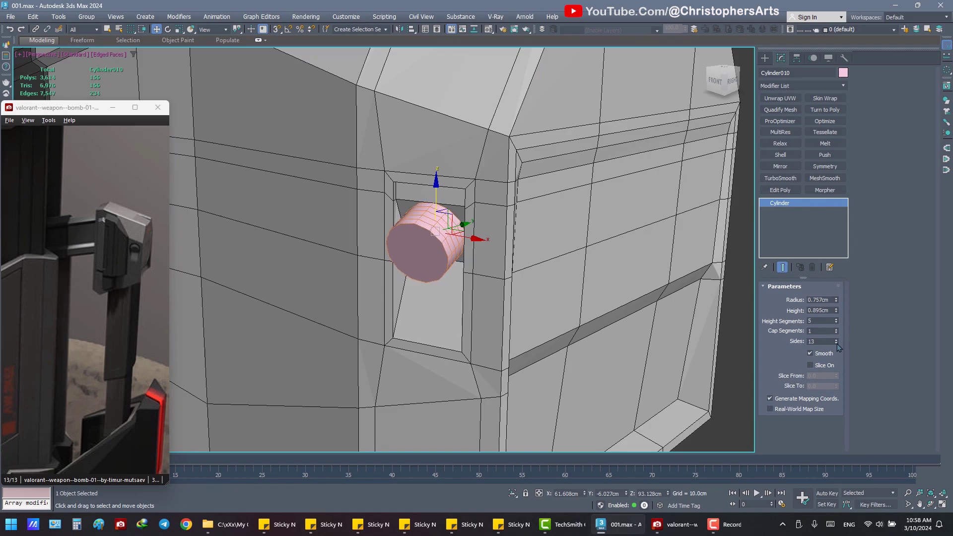
left_click(837, 343)
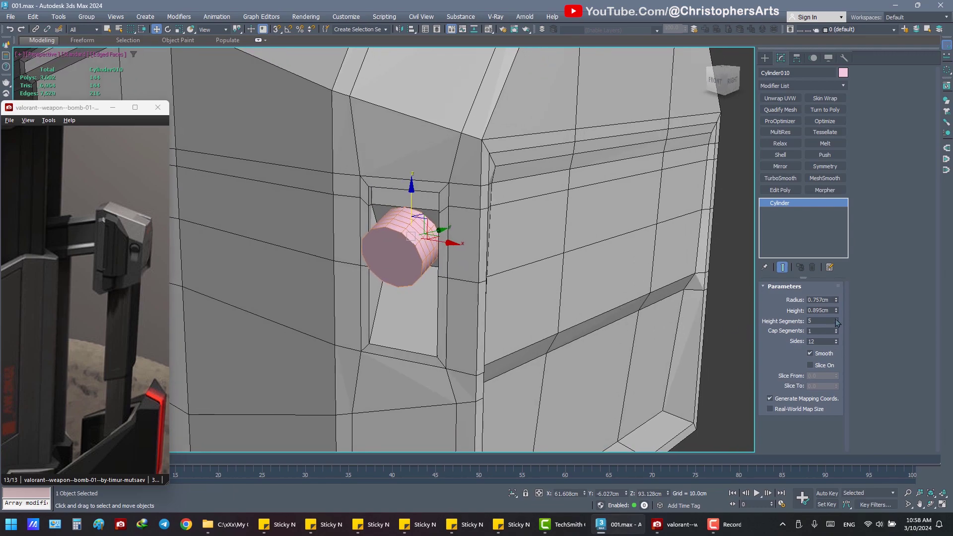
left_click_drag(839, 309, 836, 326)
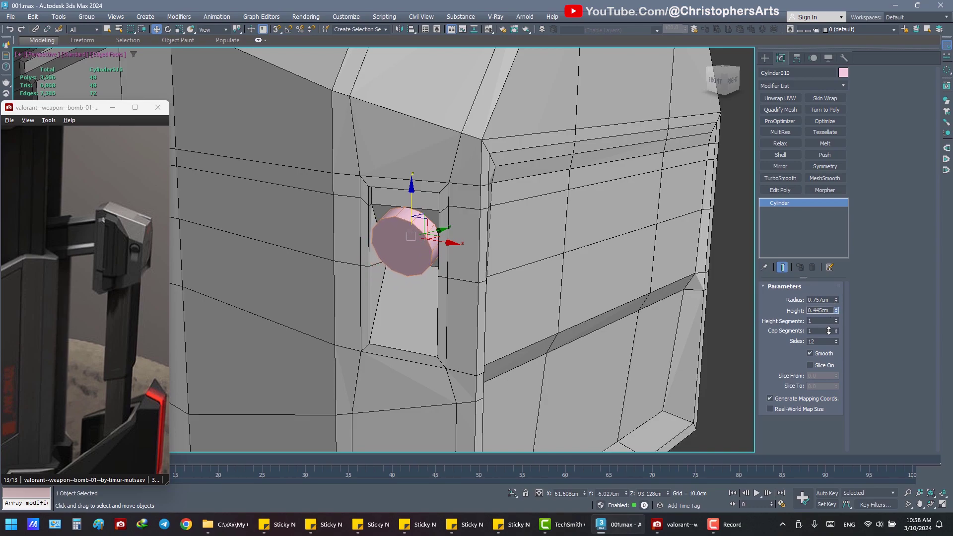
left_click(837, 322)
left_click(837, 329)
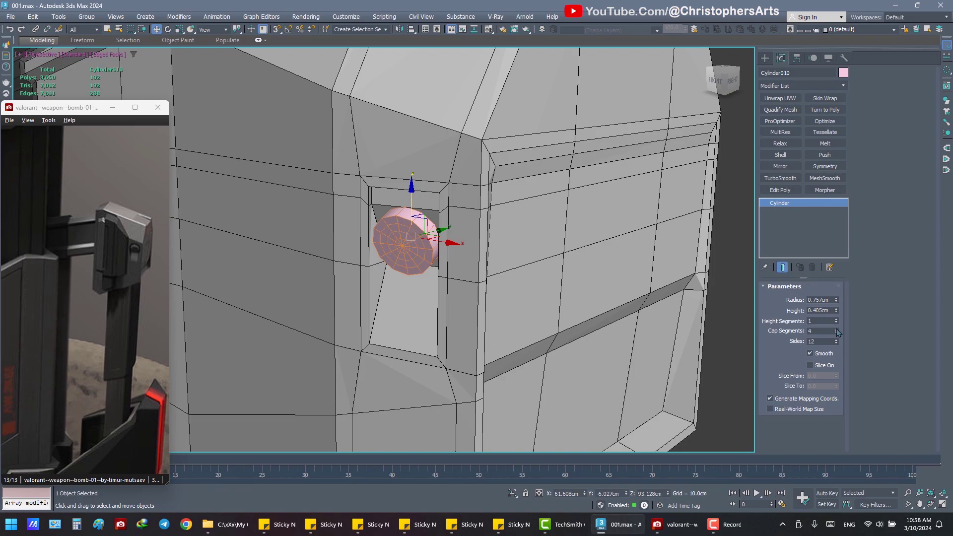
- Add an Edit Poly modifier, thin the disc to 0.275cm, and switch to Edge mode
left_click(780, 190)
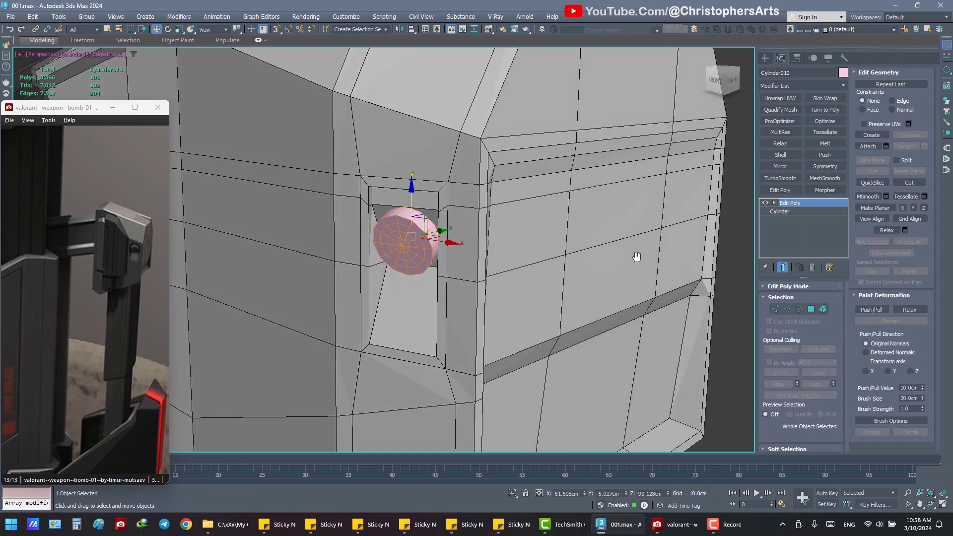
middle_click_drag(637, 257, 598, 258, "alt")
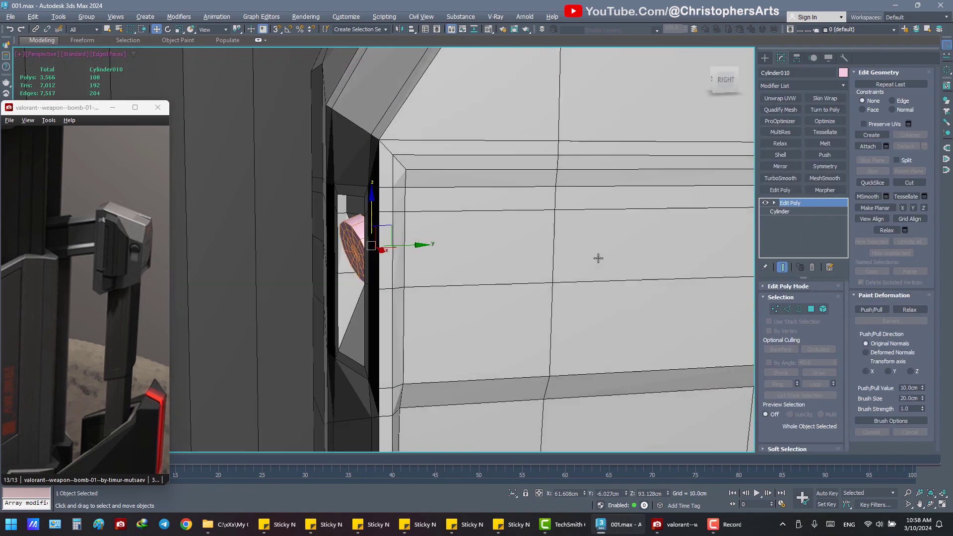
left_click(780, 212)
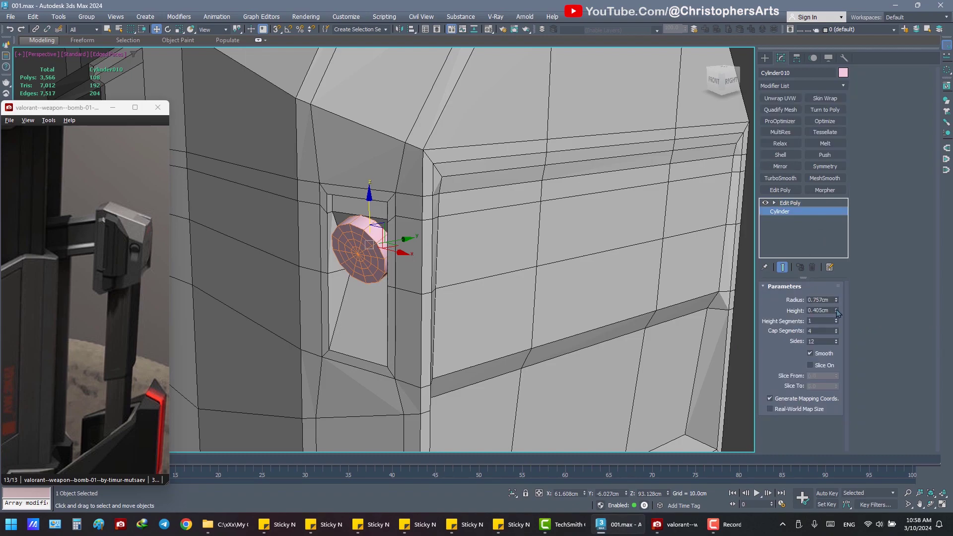
left_click_drag(837, 310, 837, 323)
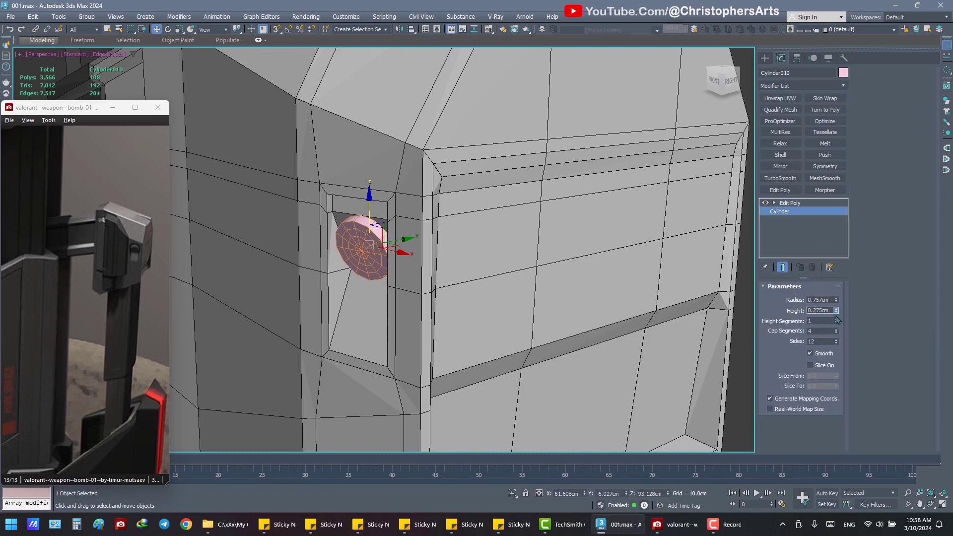
middle_click_drag(685, 294, 726, 294, "alt")
left_click(789, 202)
key("z")
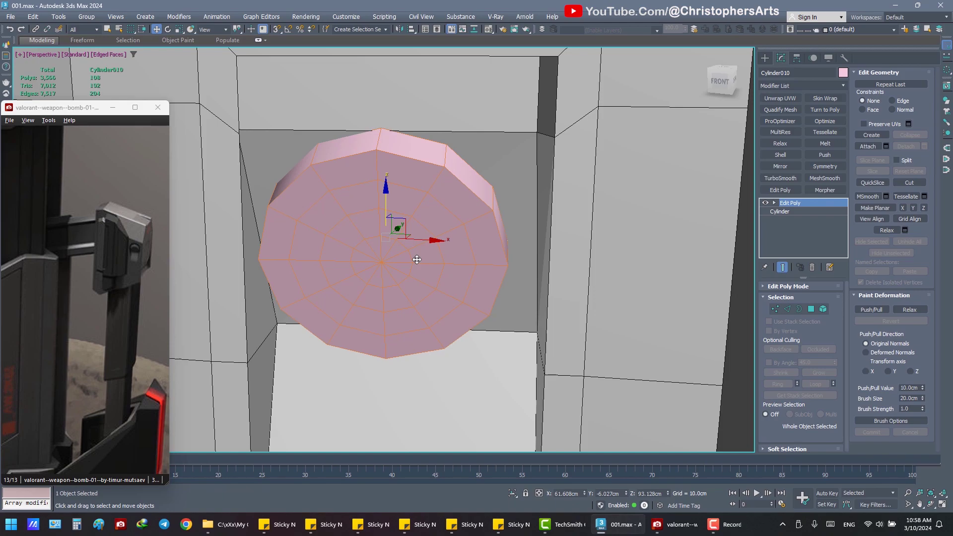
middle_click_drag(475, 281, 520, 283, "alt")
key("2")
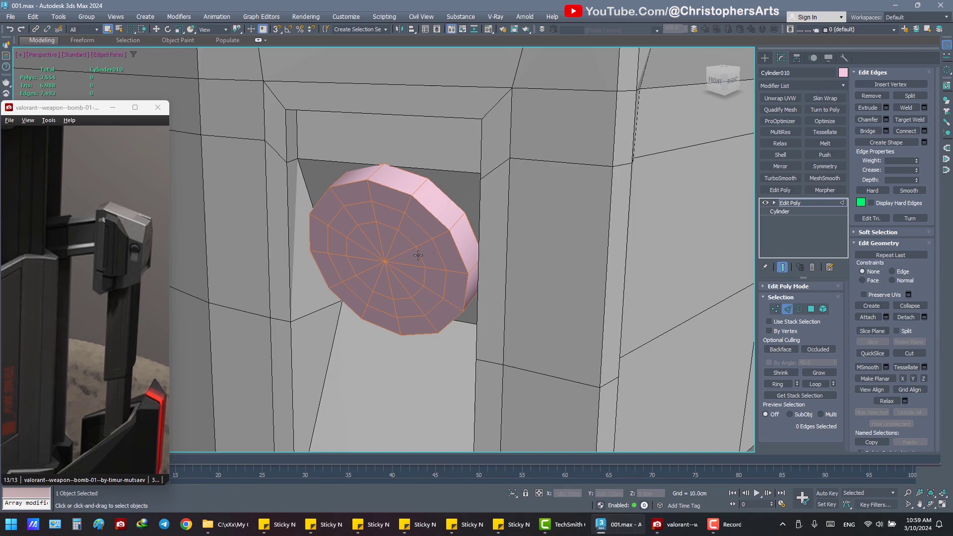
- Remove the stray edge loops and select the disc's outer rim edge loop
right_click(433, 270)
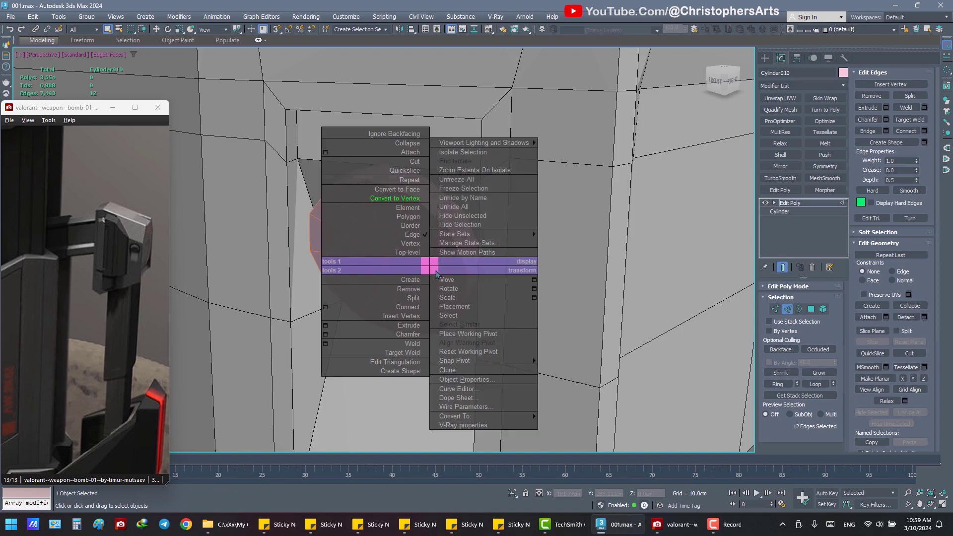
left_click(389, 308)
key("ctrl+BackSpace")
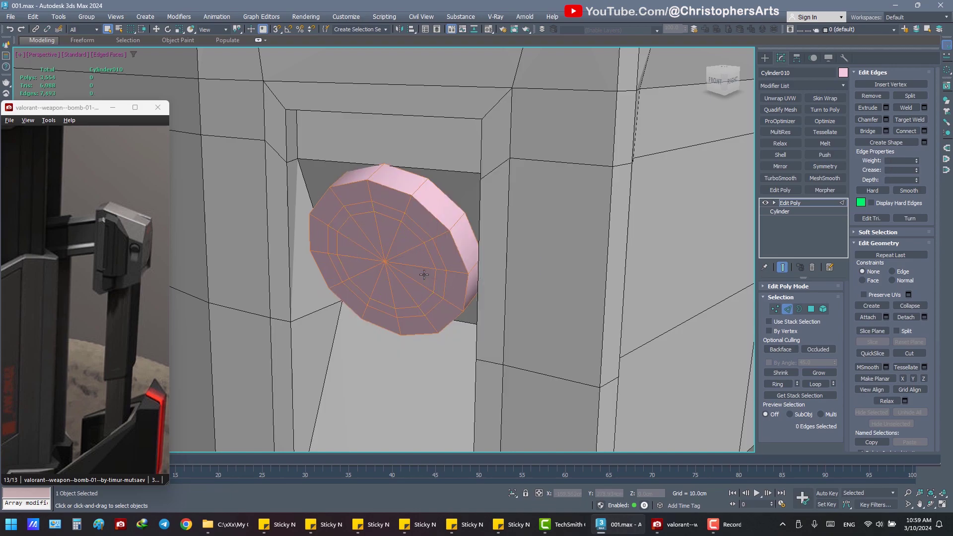
key("ctrl+BackSpace")
right_click(456, 242)
left_click(476, 251)
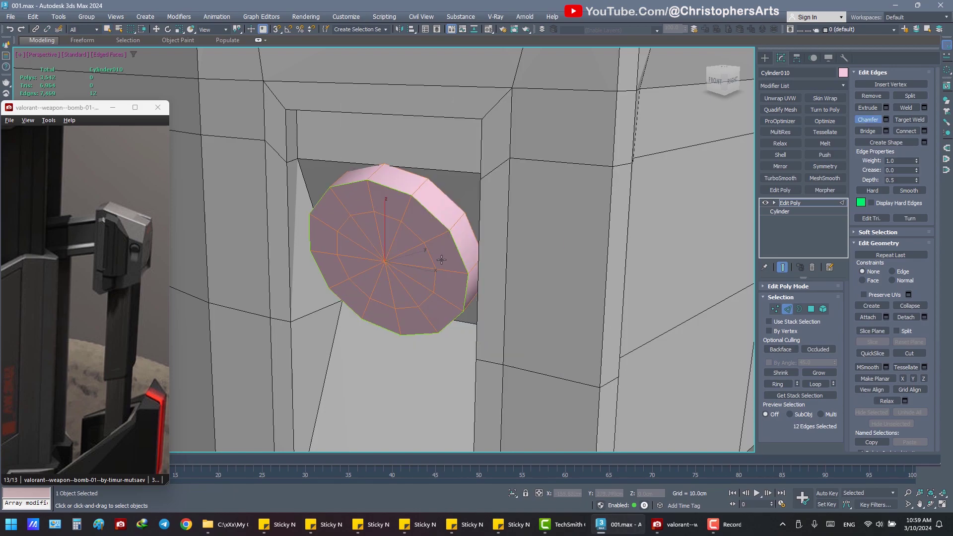
mouse_move(458, 249)
left_mouse_down()
mouse_move(462, 225)
mouse_move(467, 255)
left_mouse_up()
- Chamfer the rim loop by 0.04cm with 0 segments
right_click(459, 255)
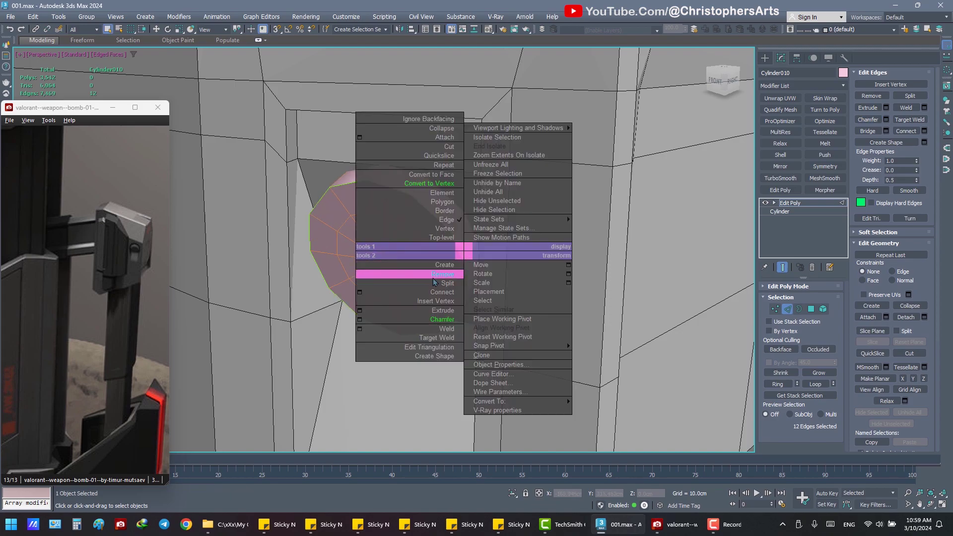
left_click(361, 326)
left_click_drag(643, 192, 641, 167)
middle_click_drag(576, 180, 585, 177, "alt")
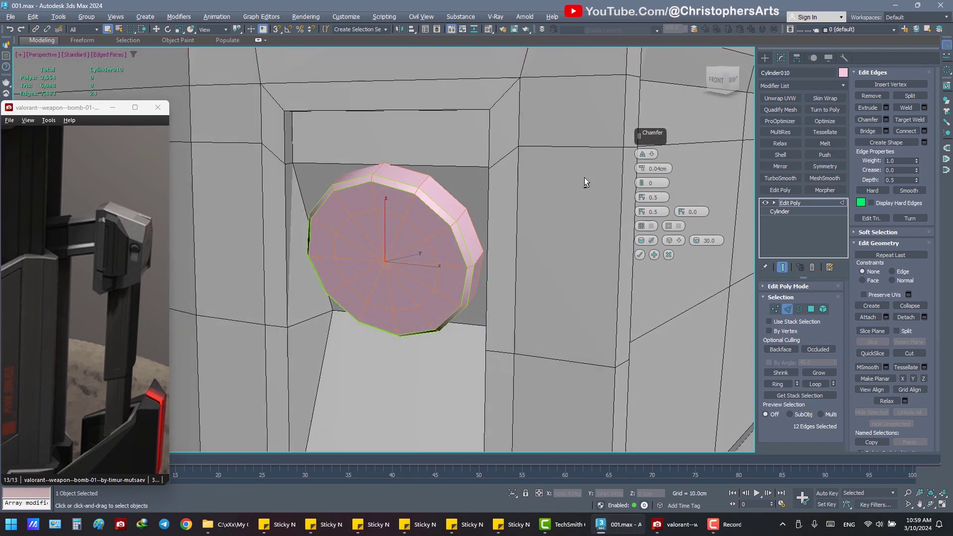
left_click(640, 255)
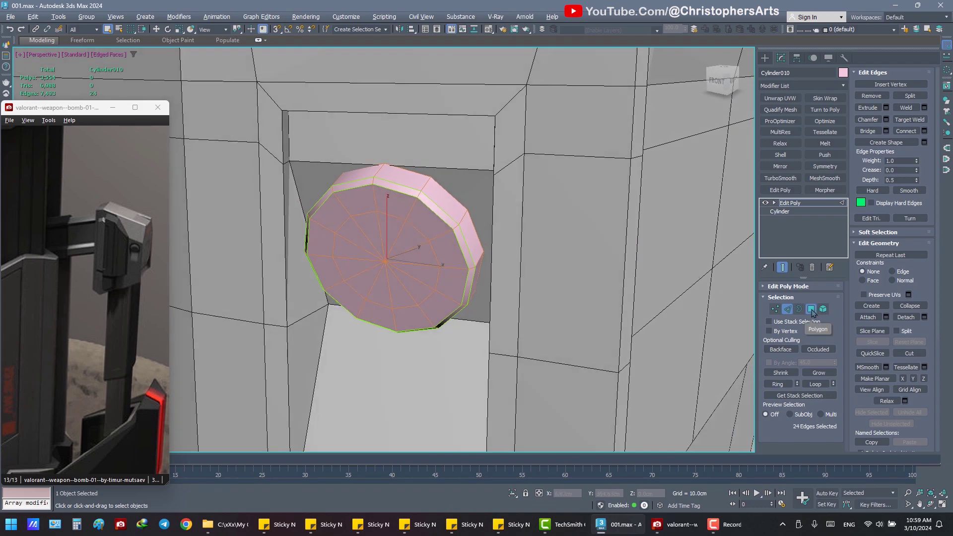
- Isolate the disc, delete its grown back-cap polygons, and restore the full scene
left_click(823, 309)
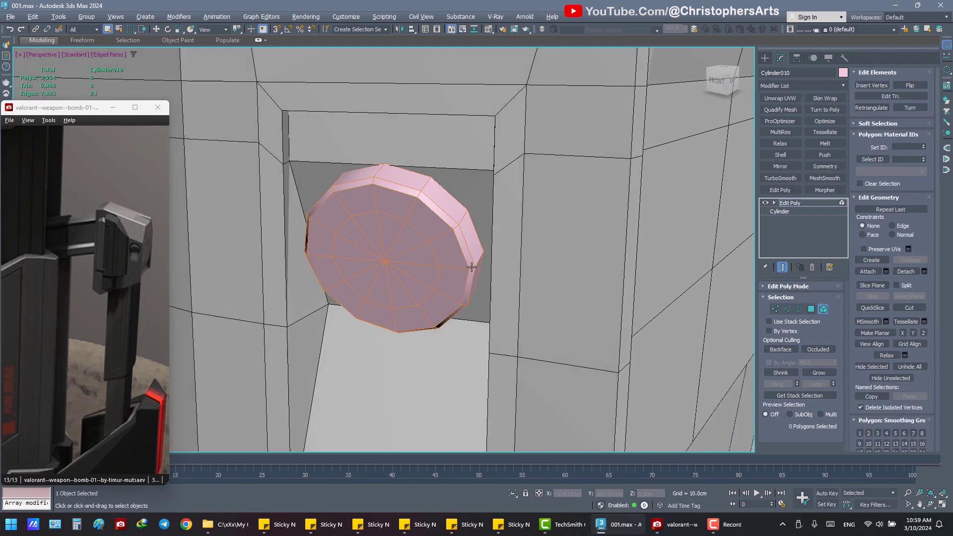
key("alt+q")
left_click(811, 309)
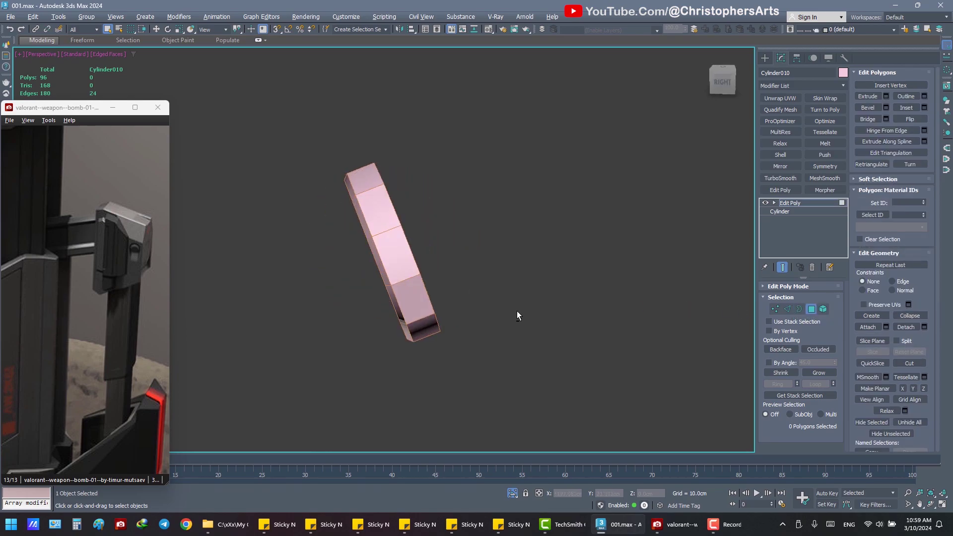
middle_click_drag(517, 315, 496, 298, "alt")
left_click(420, 276)
left_click(419, 233, "shift")
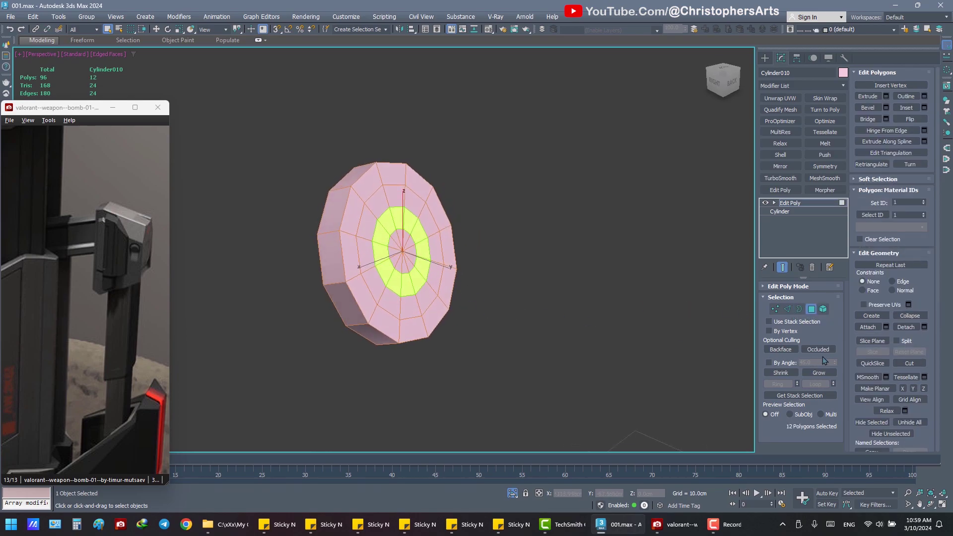
left_click(819, 373)
key("Delete")
mouse_move(684, 348)
middle_mouse_down("alt")
mouse_move(654, 312)
mouse_move(622, 395)
middle_mouse_up("alt")
left_click(513, 493)
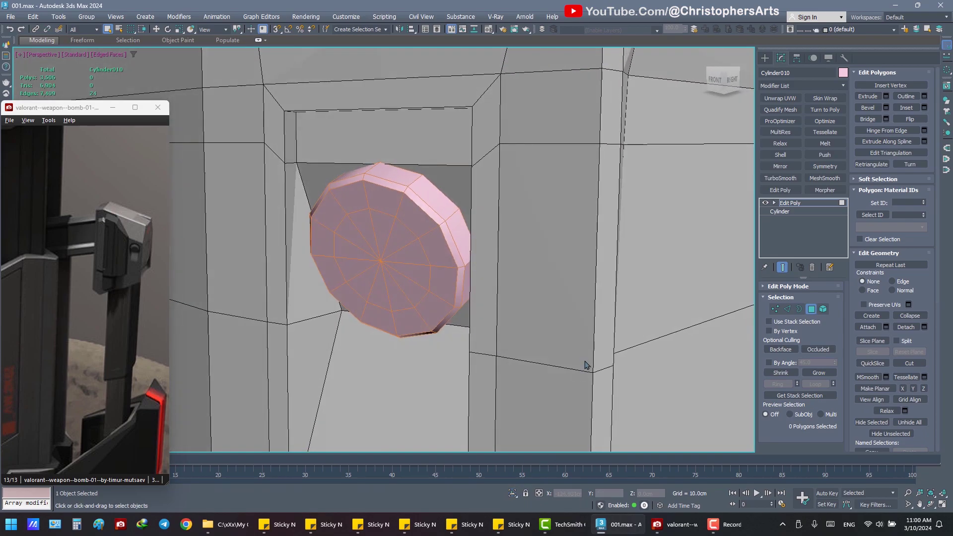
left_click(811, 309)
middle_click_drag(656, 342, 611, 335, "alt")
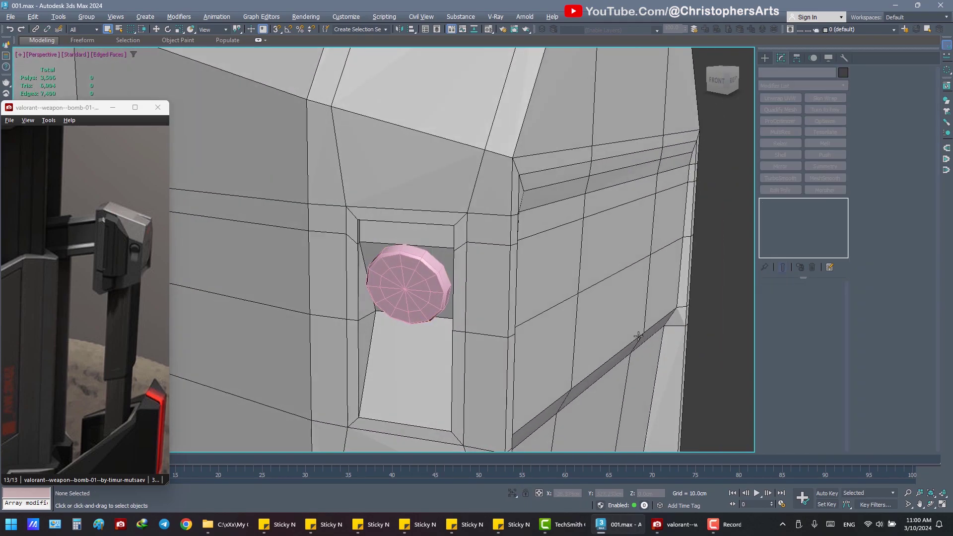
- Set the disc's object colour to black and assign it the Dark material
left_click(843, 73)
left_click(664, 194)
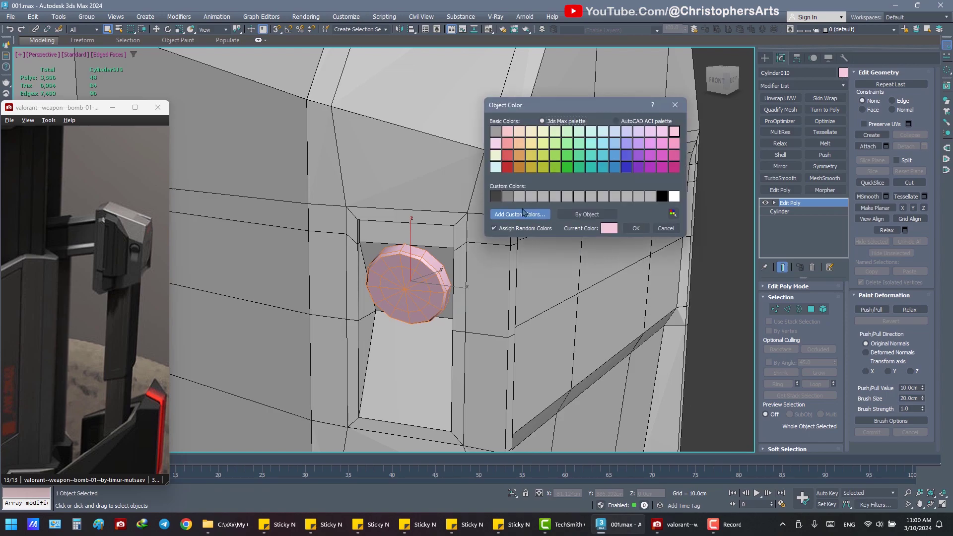
left_click(626, 228)
key("m")
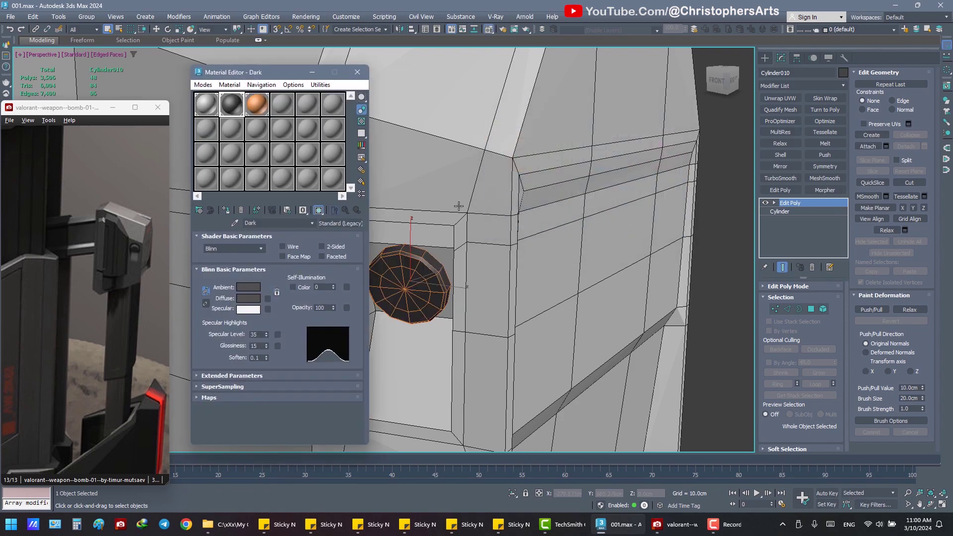
left_click(227, 211)
left_click(357, 72)
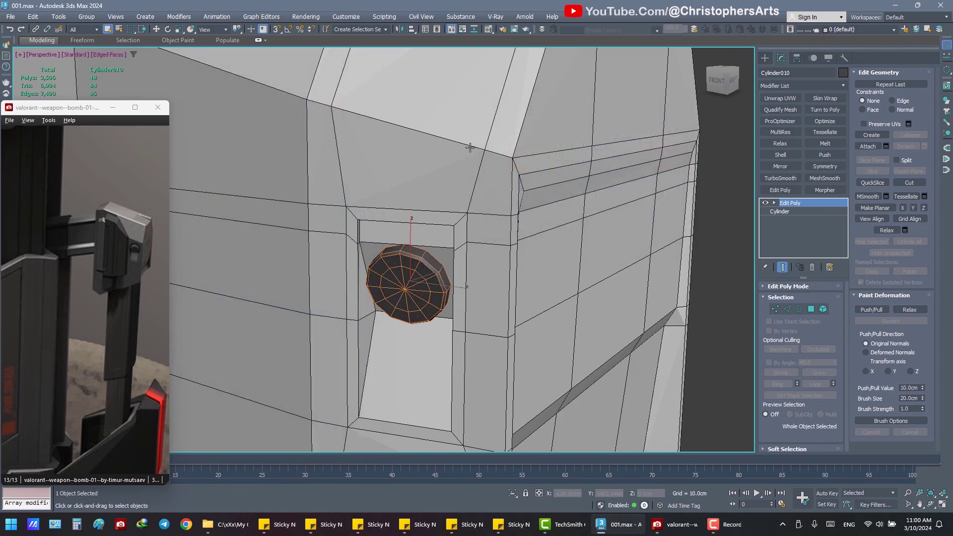
scroll(452, 223, "up", 3)
scroll(452, 223, "down", 1)
- Restore the full-size perspective view and select the disc's whole element
key("alt+w")
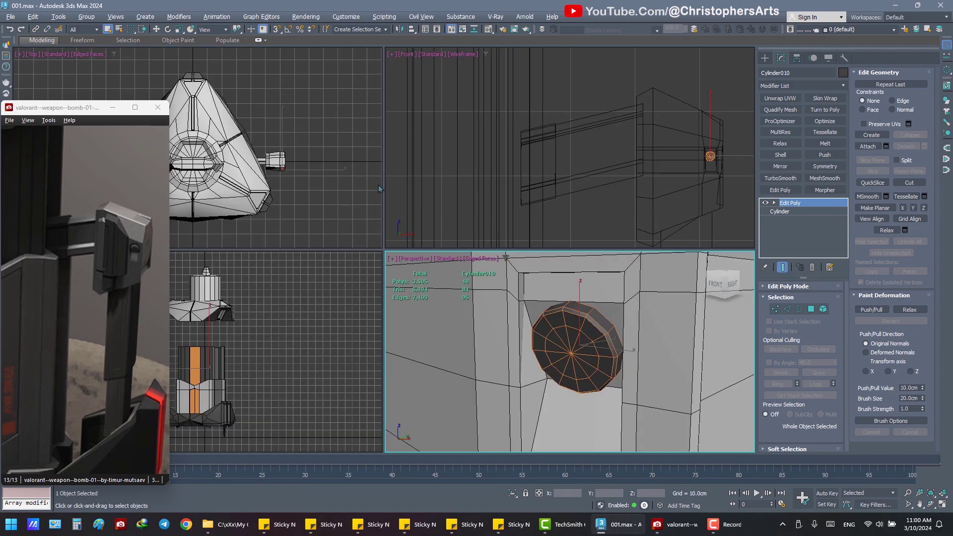
key("ctrl+d")
key("alt+w")
left_click(463, 297)
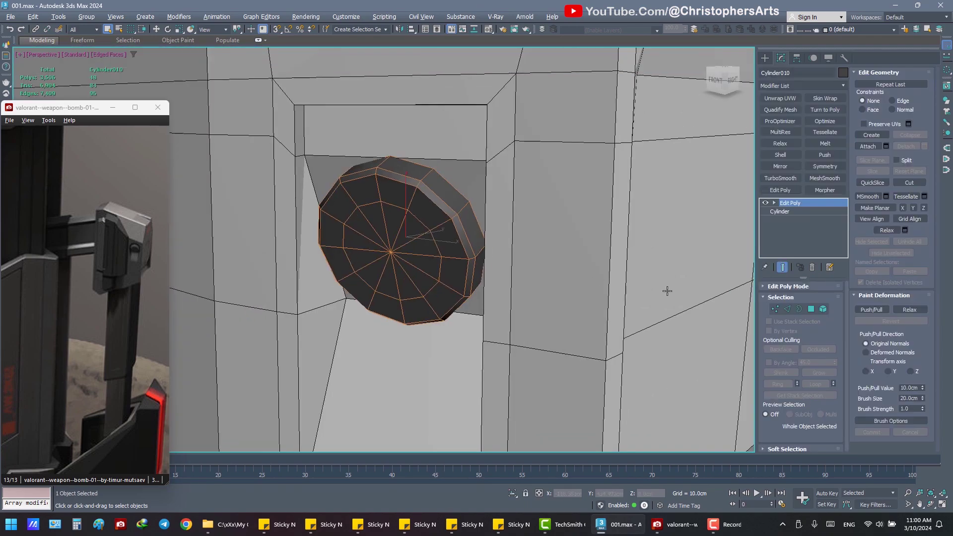
left_click(823, 309)
key("ctrl+a")
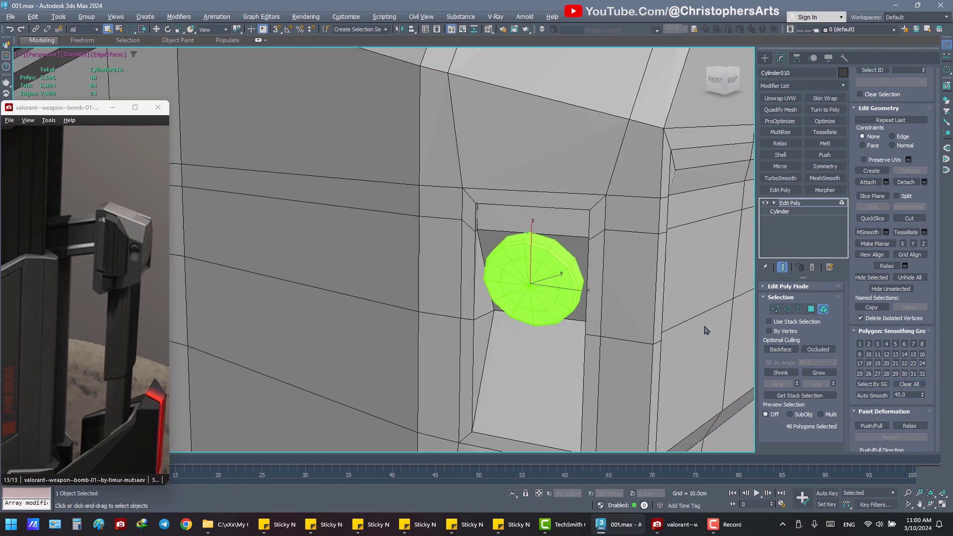
- Leave element mode and deselect the finished disc
middle_click_drag(645, 323, 722, 326, "alt")
key("6")
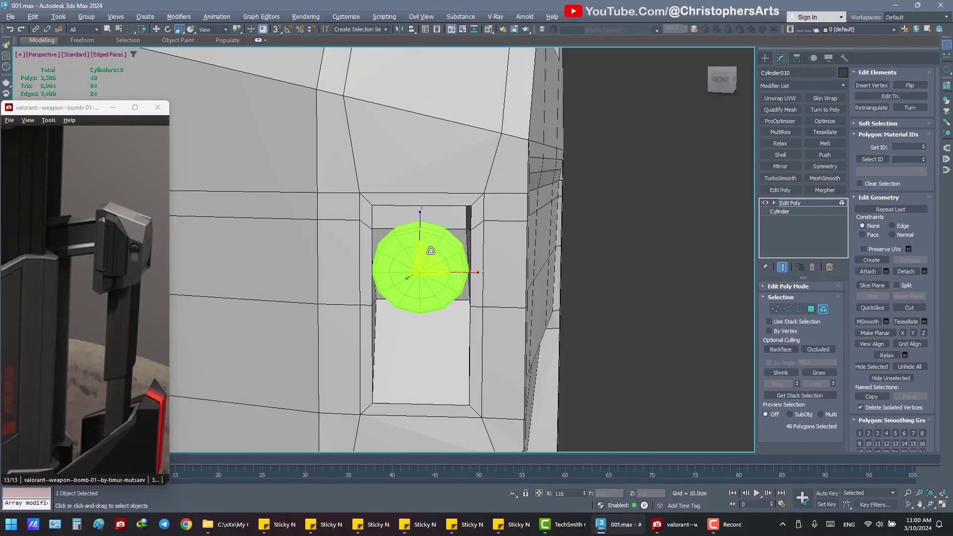
key("q")
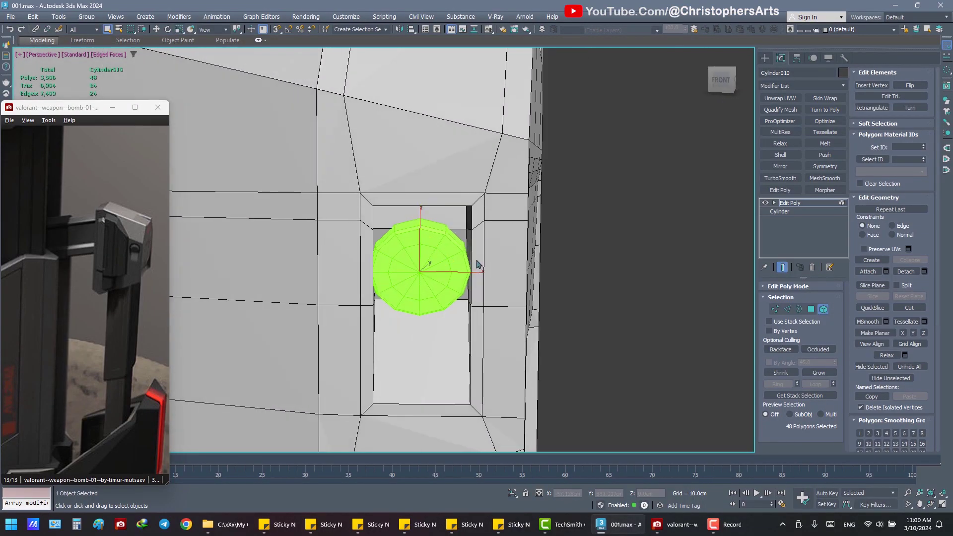
left_click(477, 265)
left_click(686, 286)
- Zoom out to the side block and save the scene as 001.max
mouse_move(685, 286)
middle_mouse_down("alt")
mouse_move(553, 290)
mouse_move(639, 292)
mouse_move(657, 186)
mouse_move(601, 228)
mouse_move(636, 250)
middle_mouse_up("alt")
scroll(628, 293, "up", 3)
scroll(628, 293, "down", 5)
scroll(646, 293, "down", 5)
scroll(639, 293, "up", 5)
scroll(611, 233, "up", 3)
key("ctrl+s")
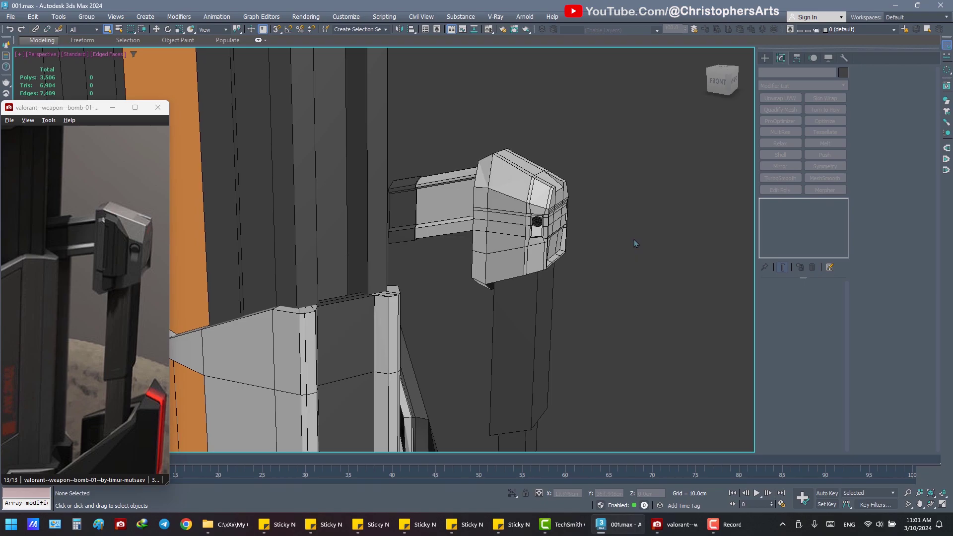
- Select the side block Box002 and frame it in the view
mouse_move(633, 239)
middle_mouse_down("alt")
mouse_move(604, 228)
mouse_move(623, 216)
mouse_move(628, 186)
middle_mouse_up("alt")
left_click(765, 58)
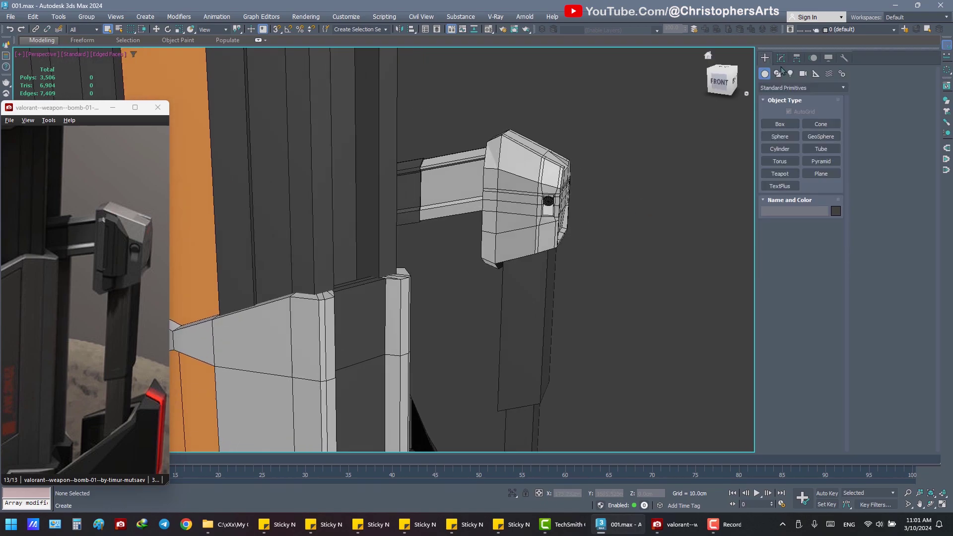
left_click(785, 124)
scroll(581, 202, "up", 2)
scroll(581, 203, "up", 2)
scroll(604, 183, "up", 3)
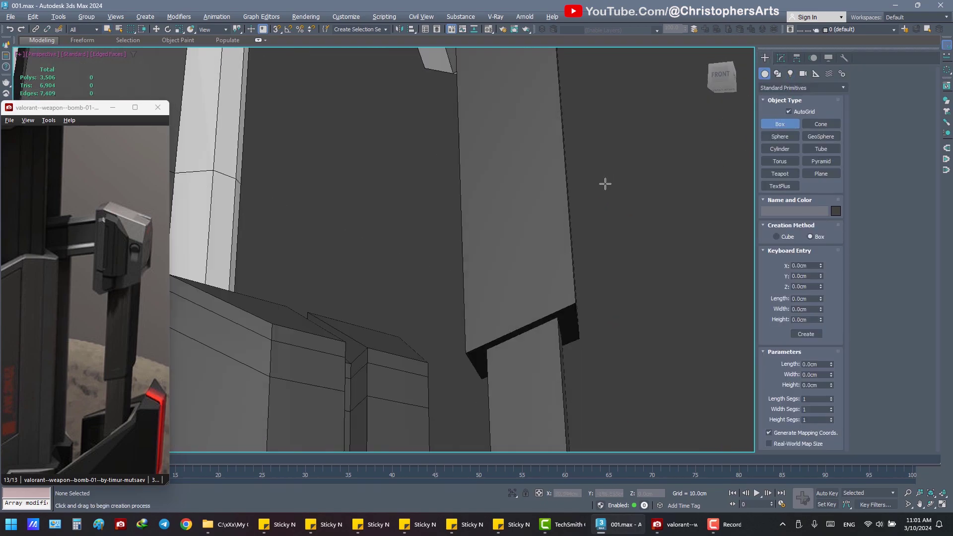
scroll(602, 204, "down", 2)
scroll(601, 203, "down", 3)
right_click(628, 212)
scroll(596, 198, "up", 1)
left_click(547, 176)
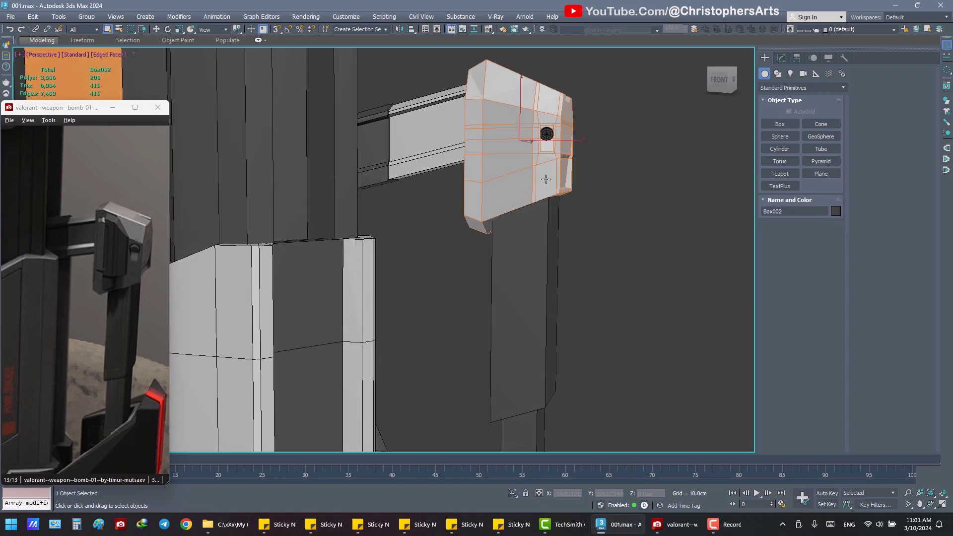
key("z")
mouse_move(637, 214)
middle_mouse_down("alt")
mouse_move(592, 195)
mouse_move(588, 209)
mouse_move(633, 226)
mouse_move(698, 199)
middle_mouse_up("alt")
- Collapse Box002's modifier stack to an editable poly, save, and enter Polygon mode
left_click(780, 124)
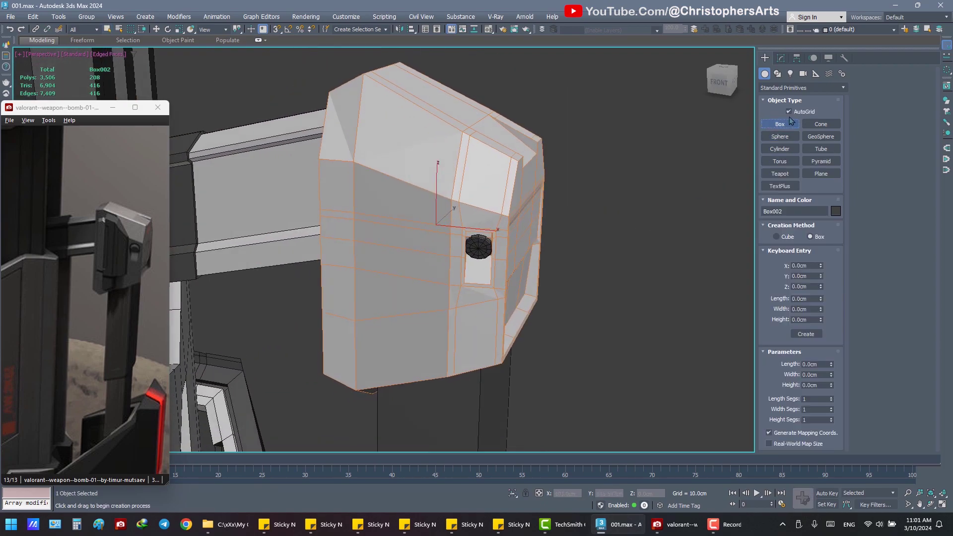
left_click(781, 58)
left_click(521, 185)
right_click(796, 205)
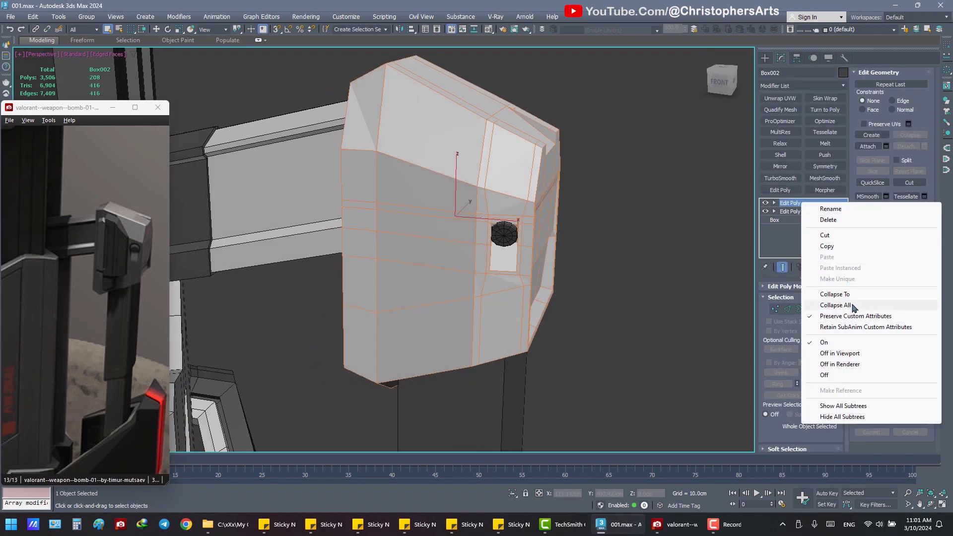
left_click(795, 293)
left_click(702, 282)
key("ctrl+s")
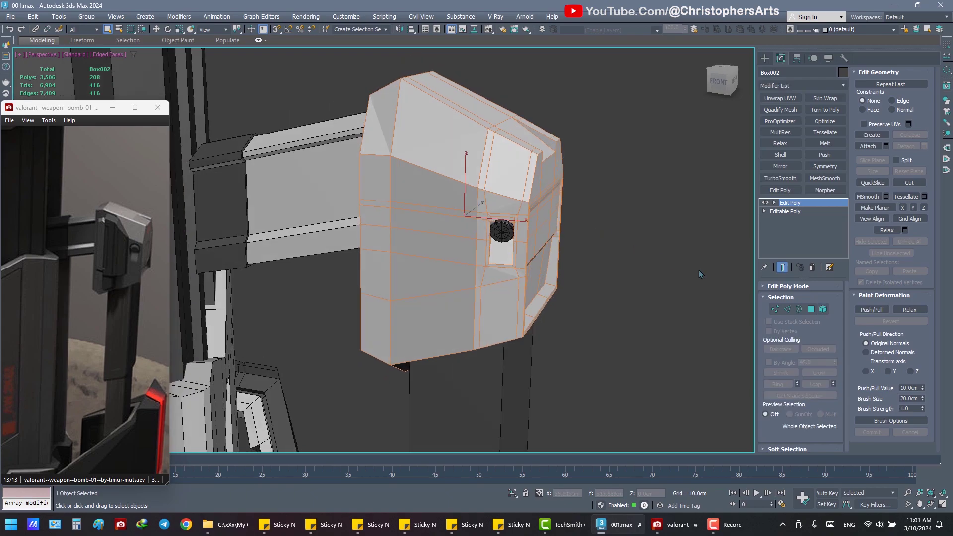
left_click(812, 309)
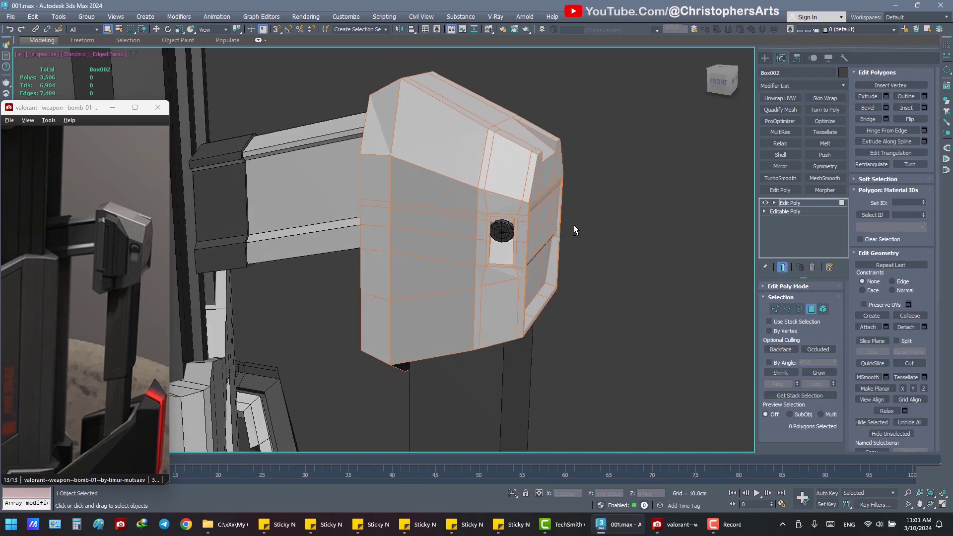
- Select the seven polygons running down the block's left face
mouse_move(575, 226)
middle_mouse_down("alt")
mouse_move(531, 226)
mouse_move(443, 183)
middle_mouse_up("alt")
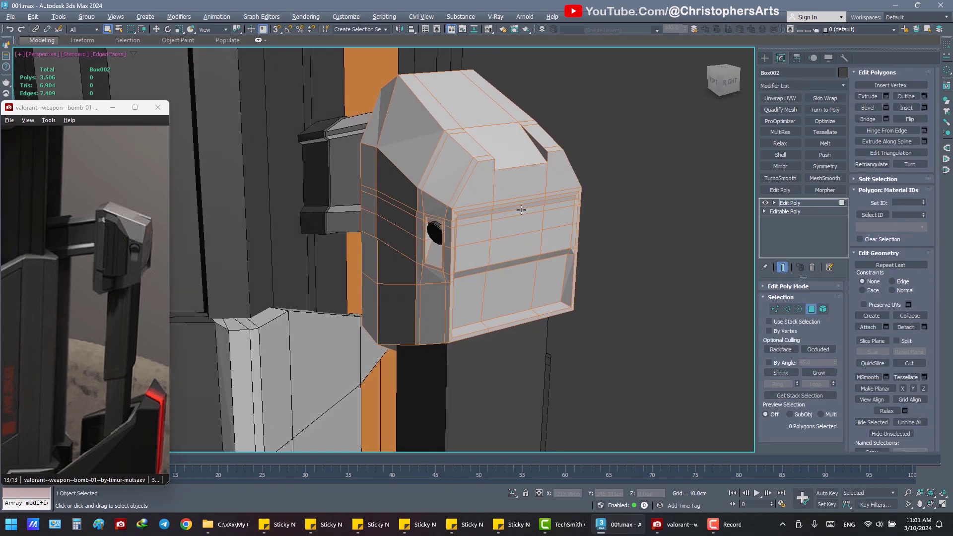
left_click(403, 159)
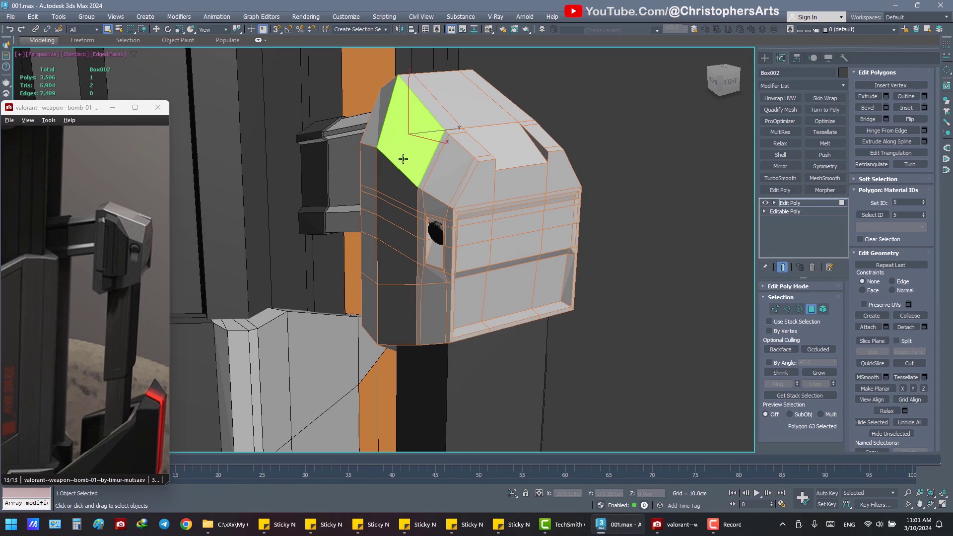
left_click(396, 181, "ctrl")
middle_click_drag(398, 182, 409, 179, "alt")
left_click(401, 206, "ctrl")
left_click(390, 237, "ctrl")
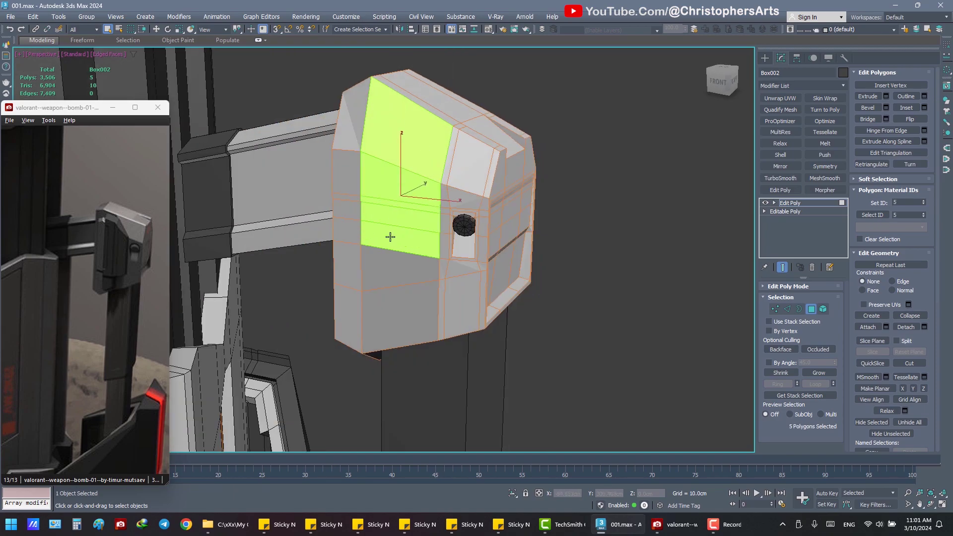
left_click(379, 269, "ctrl")
left_click(385, 305, "ctrl")
mouse_move(385, 304)
middle_mouse_down("alt")
mouse_move(368, 213)
mouse_move(400, 249)
mouse_move(387, 249)
middle_mouse_up("alt")
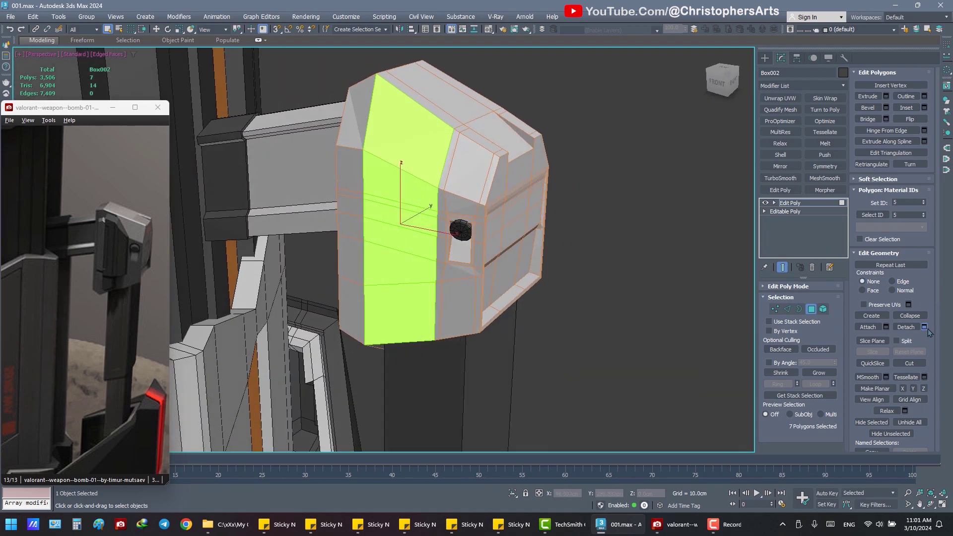
- Detach the polygons as Object028 and give it the Dark material
left_click(894, 327)
left_click(509, 266)
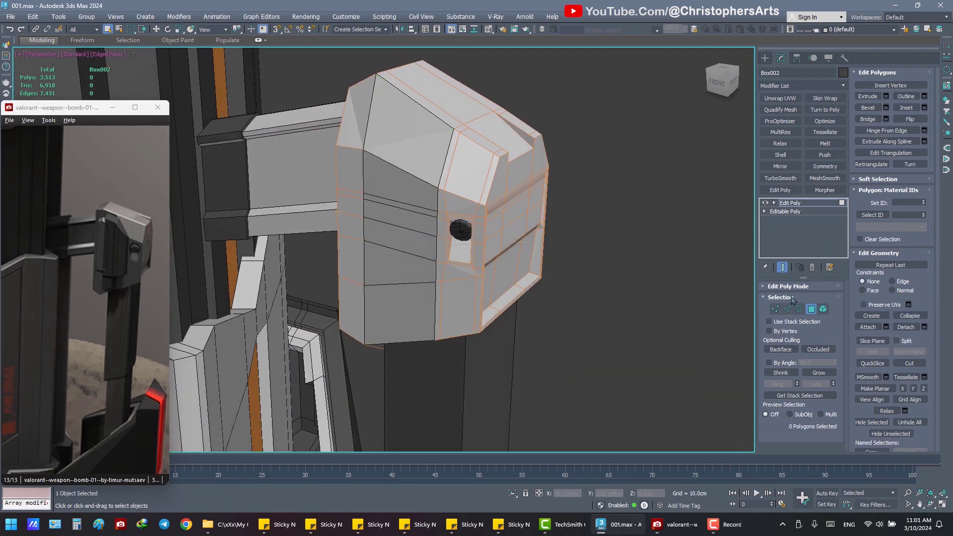
left_click(431, 187)
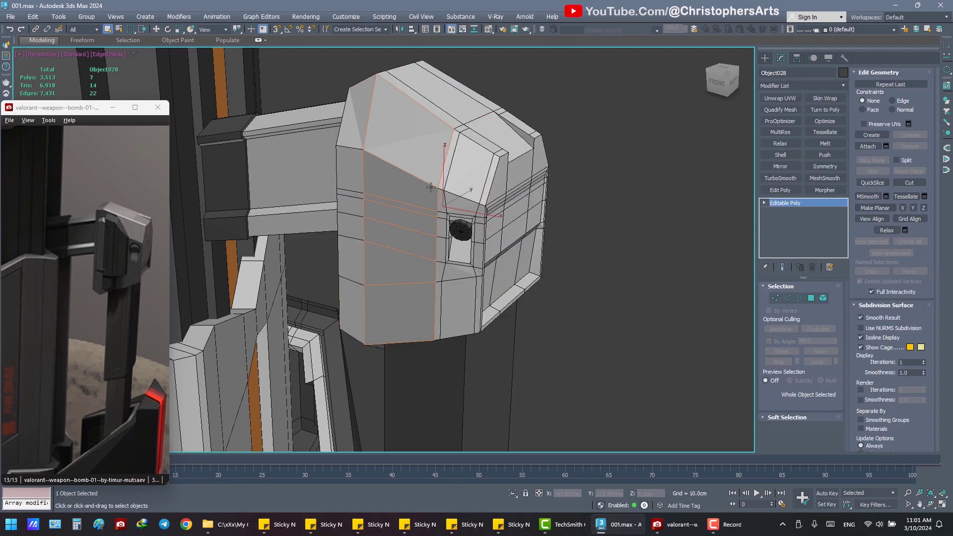
left_click(489, 29)
left_click(226, 210)
left_click(358, 72)
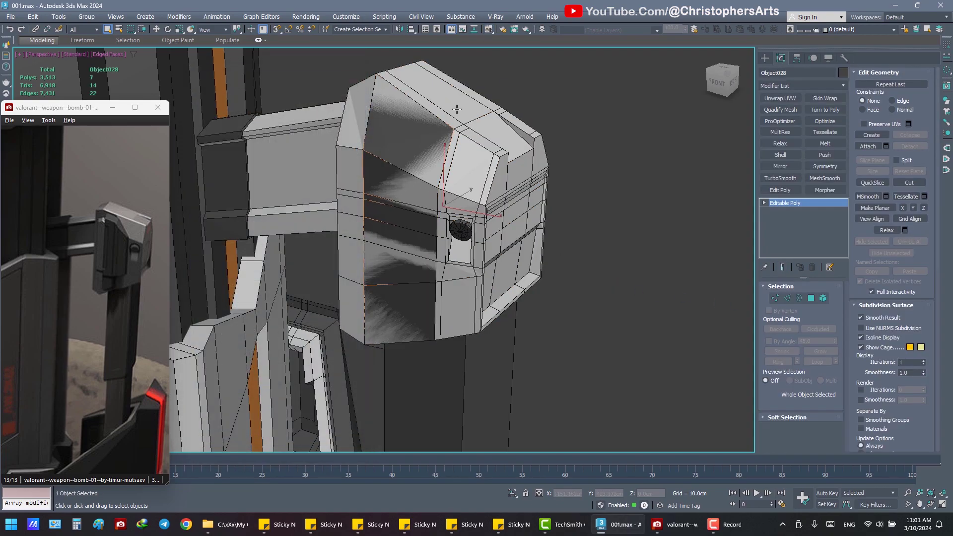
- Add an Edit Poly modifier to Object028 and switch to vertex editing
left_click(780, 190)
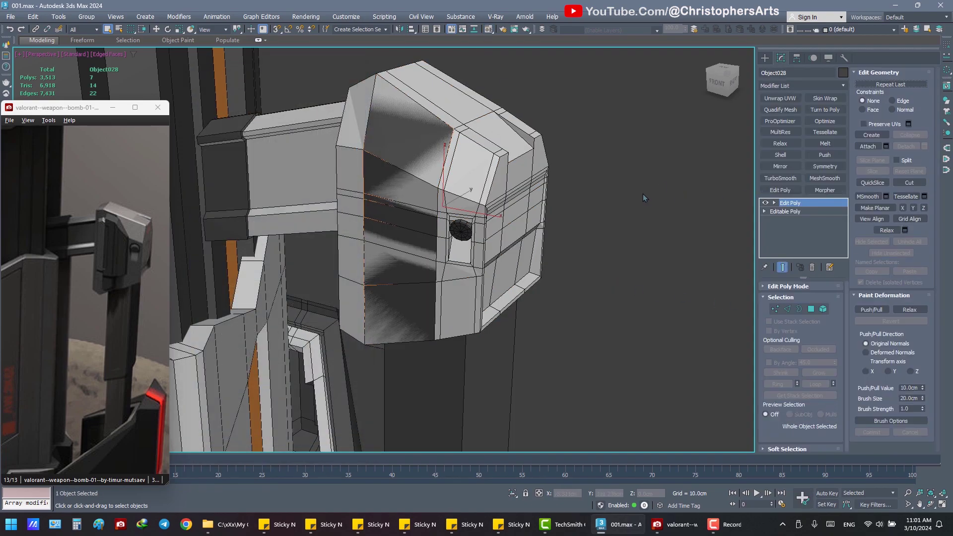
left_click(775, 309)
middle_click_drag(661, 249, 633, 233, "alt")
right_click(644, 225)
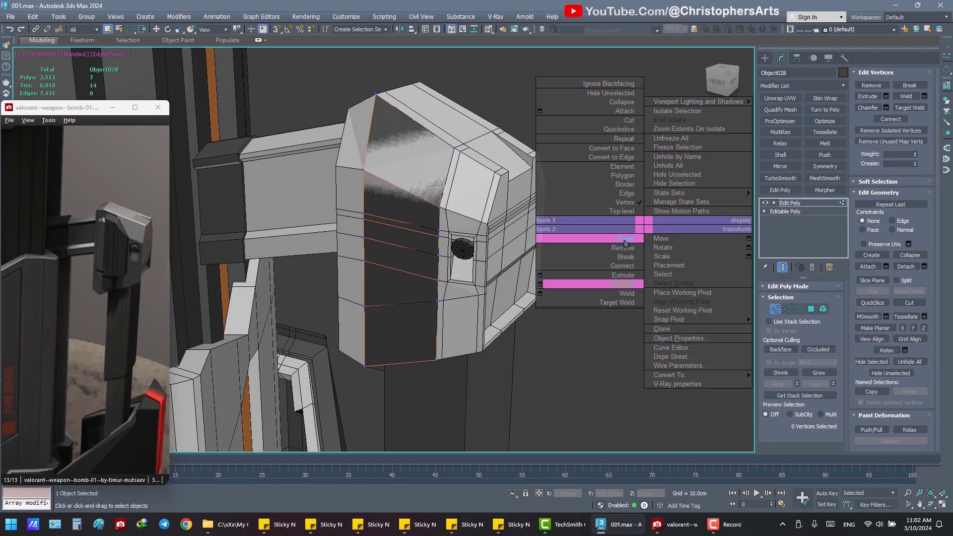
- Cut an edge from a panel vertex up to its top edge, then undo it
left_click(628, 120)
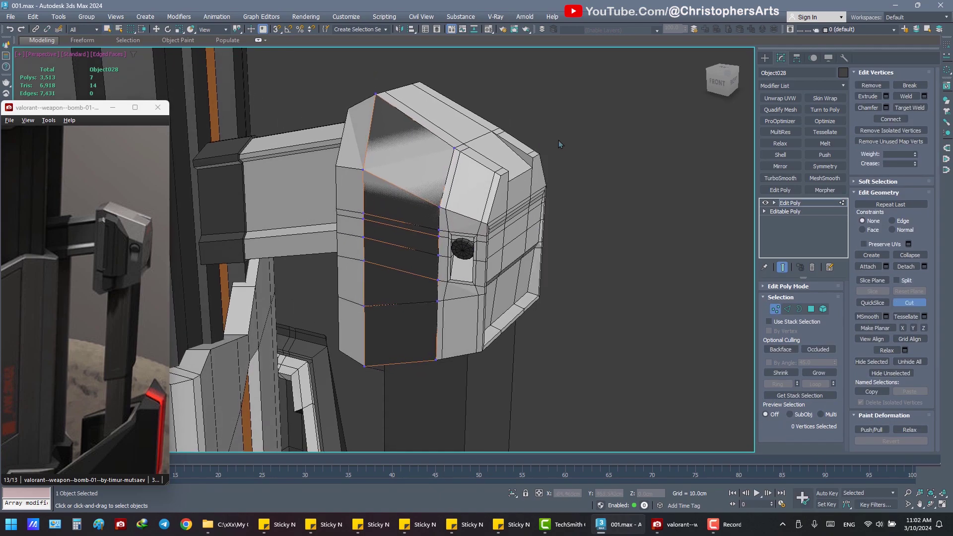
left_click(439, 205)
left_click(422, 122)
right_click(678, 246)
key("4")
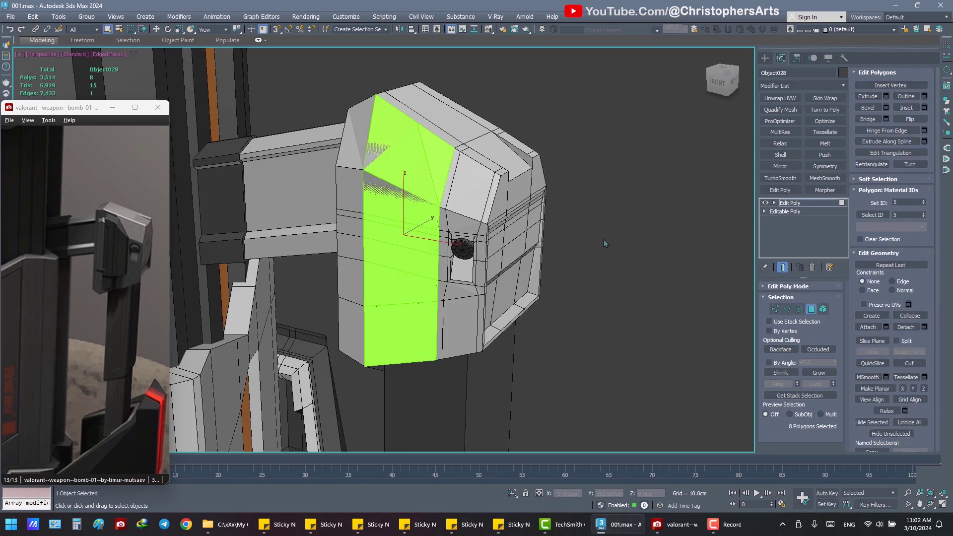
key("ctrl+z")
key("ctrl+z")
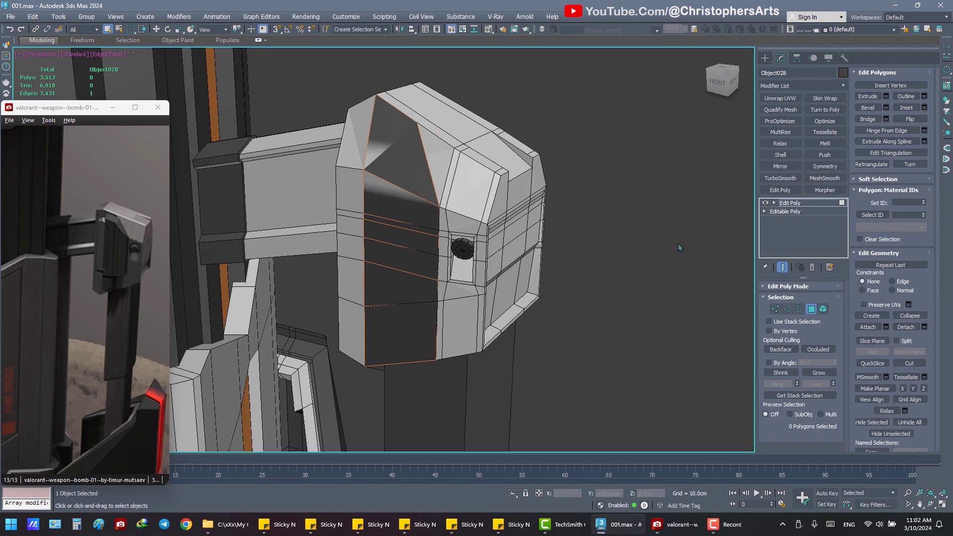
- Cut a vertical edge down the front of the armor panel
key("1")
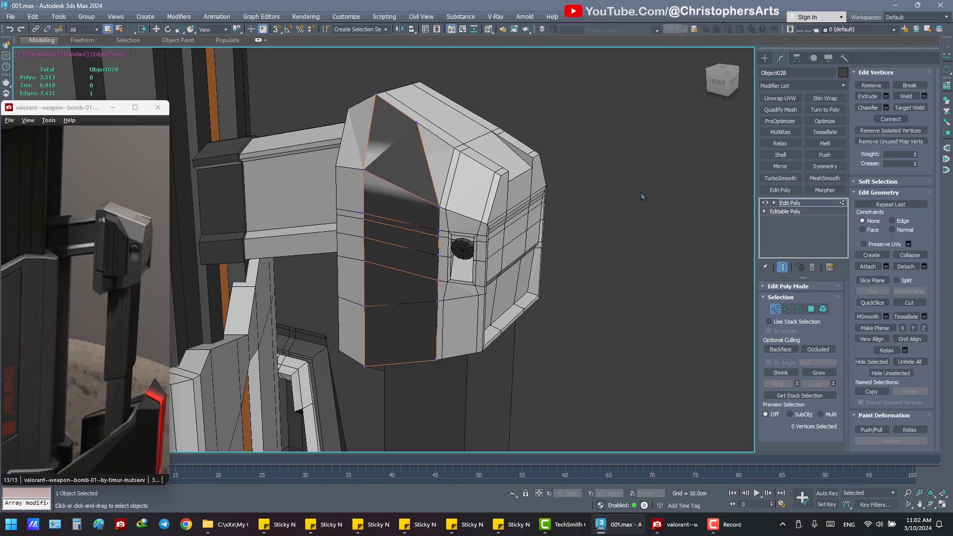
middle_click_drag(595, 166, 615, 183, "alt")
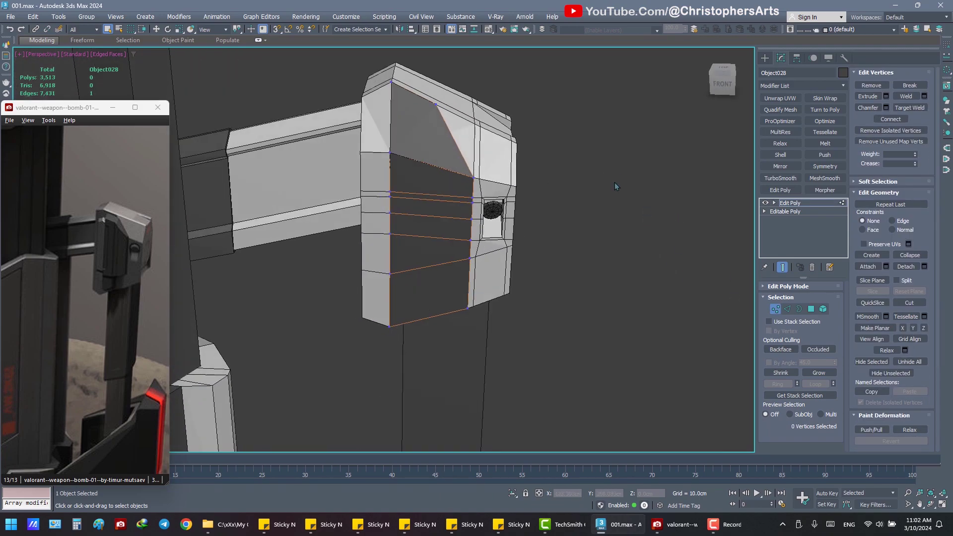
right_click(610, 183)
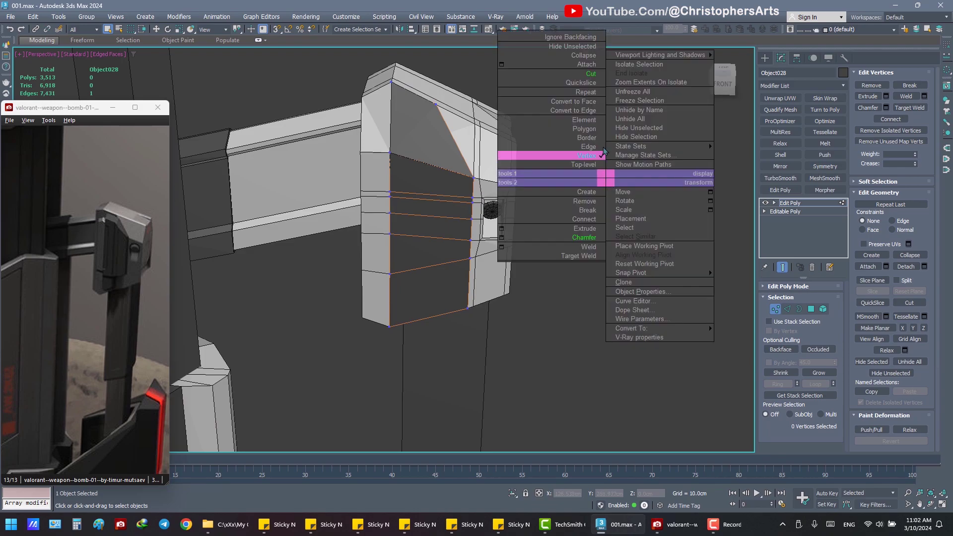
left_click(585, 81)
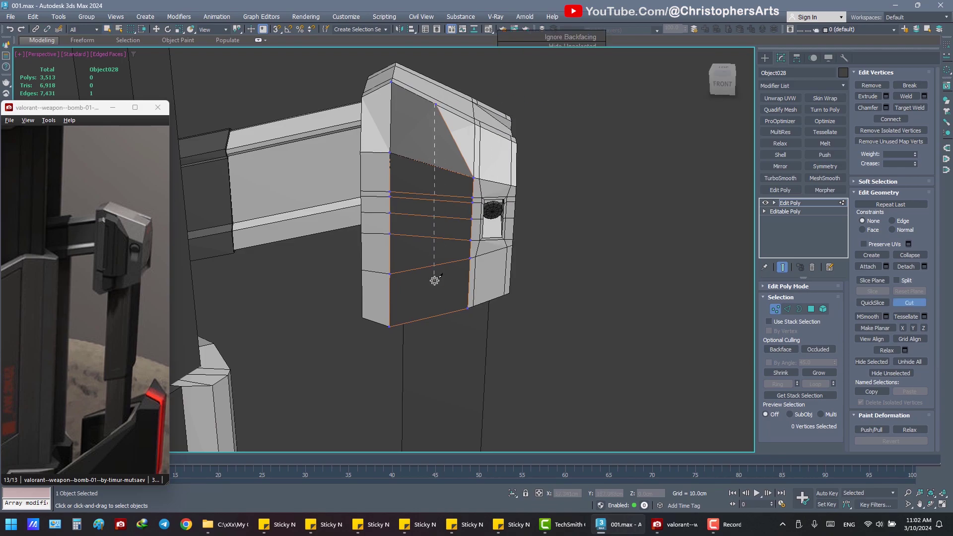
left_click(435, 317)
right_click(471, 316)
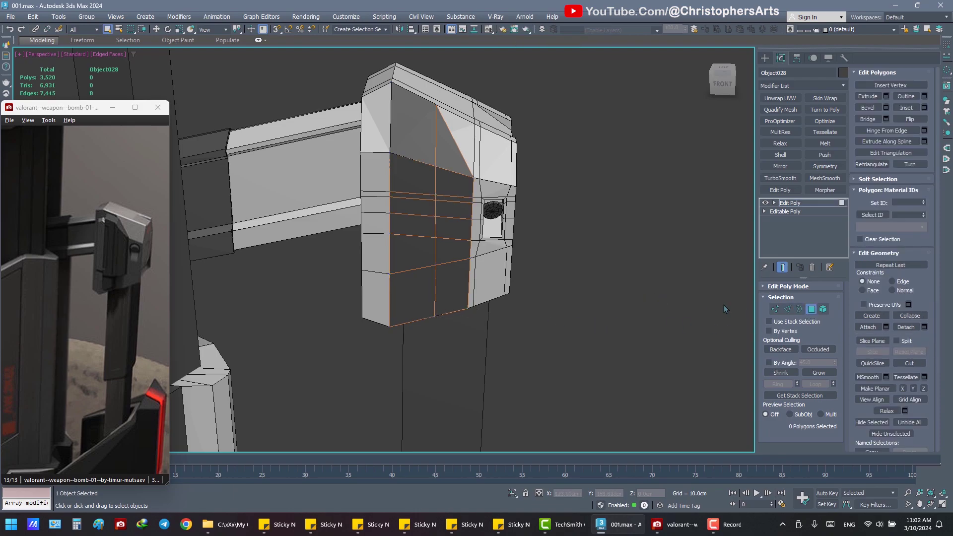
- Delete the small polygon at the bottom of the panel
left_click(787, 309)
left_click(811, 309)
left_click(454, 285)
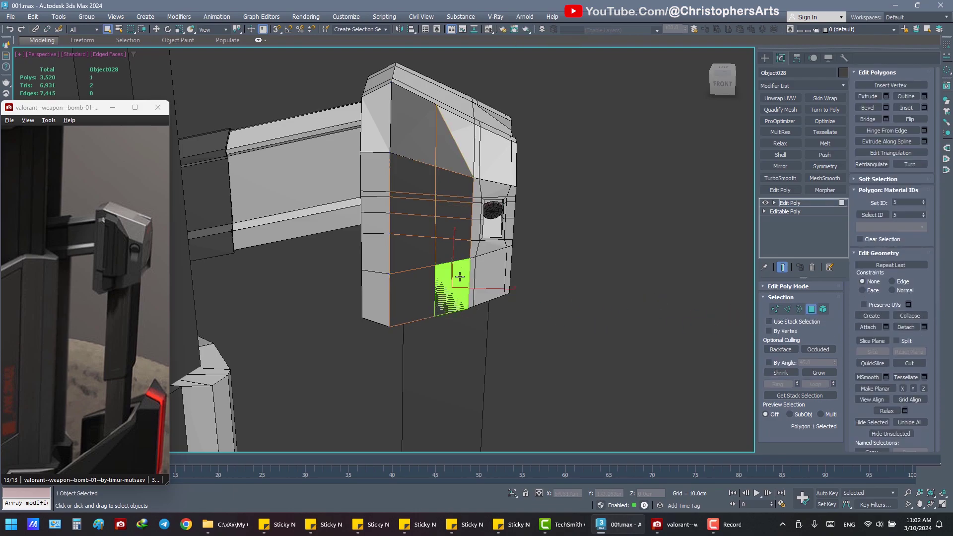
key("Delete")
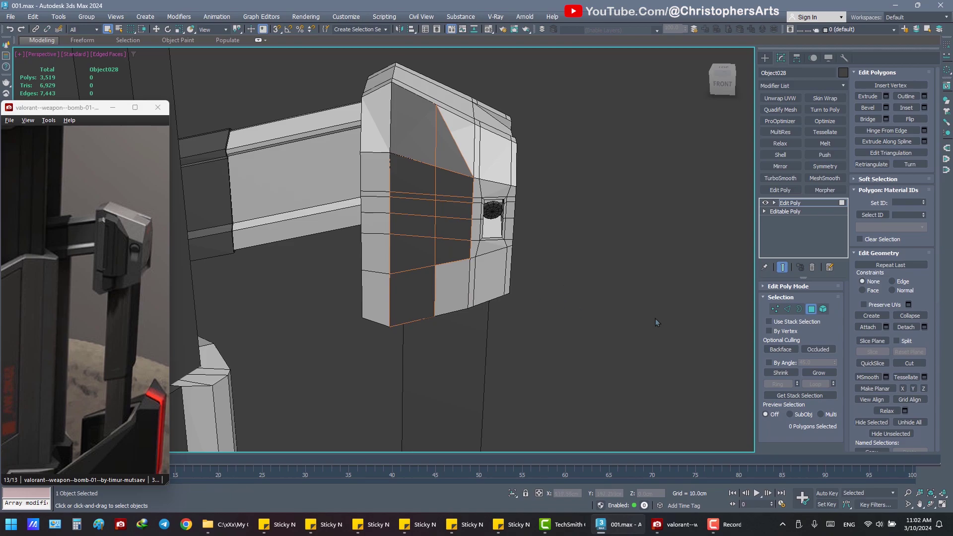
- Lower a vertex in the panel's lower middle slightly along Z
key("1")
left_click(436, 266)
key("w")
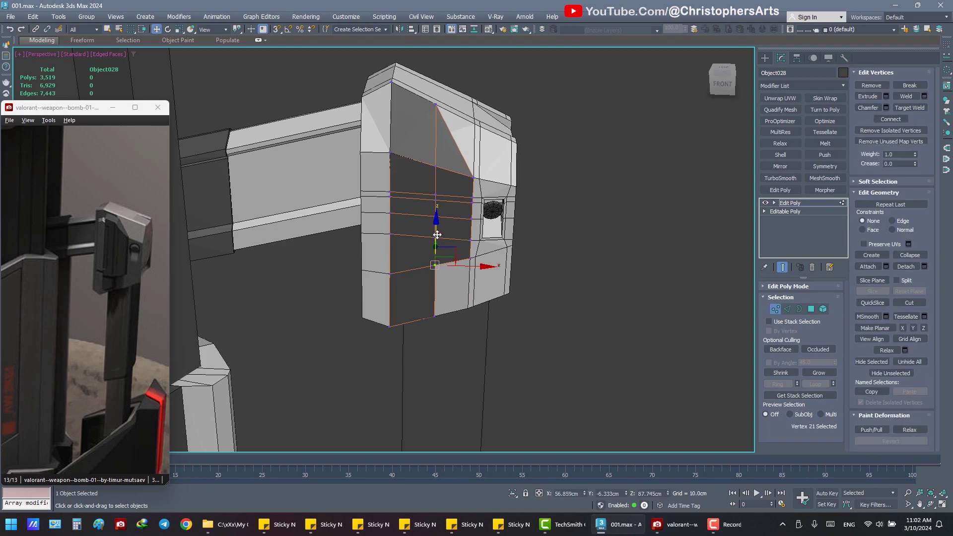
left_click_drag(437, 235, 436, 243)
left_click(591, 264)
middle_click_drag(591, 264, 456, 269, "alt")
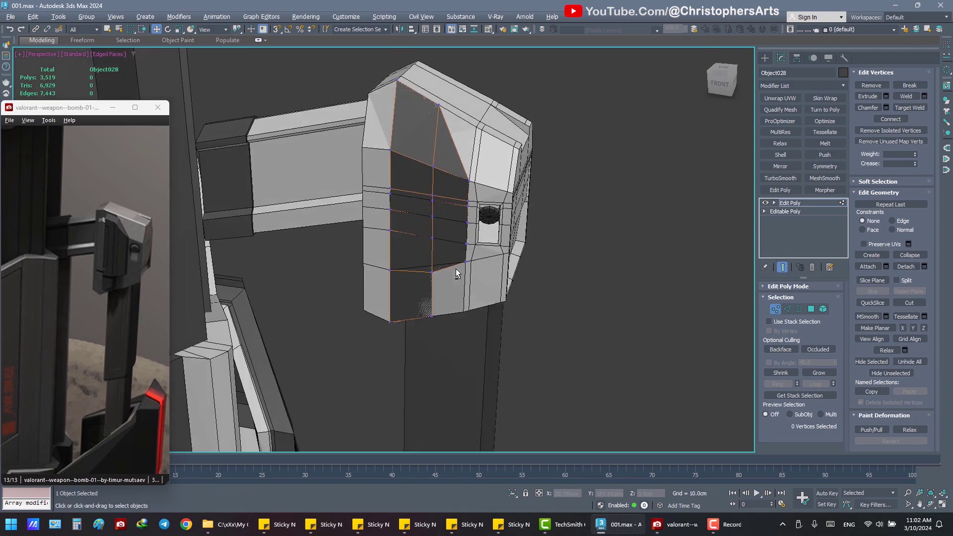
key("q")
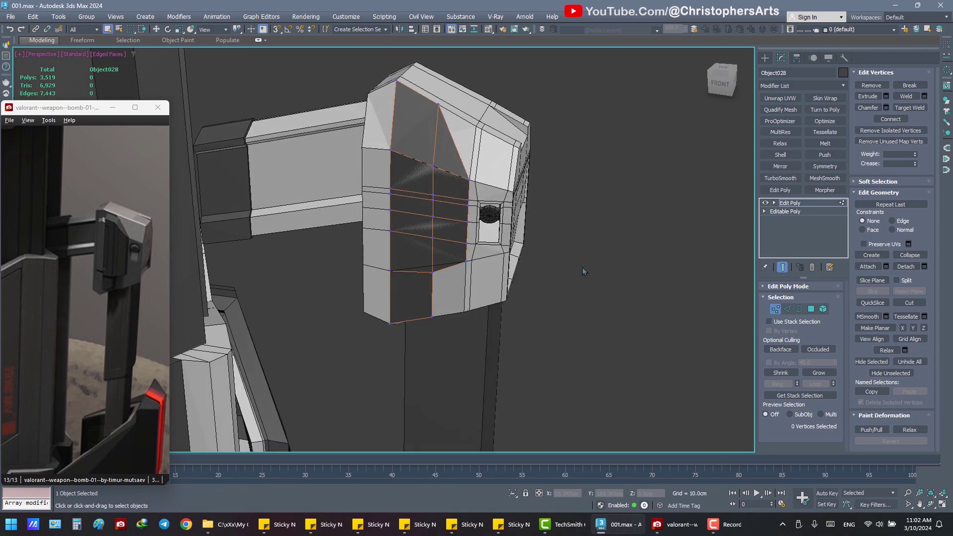
middle_click_drag(577, 267, 582, 268, "alt")
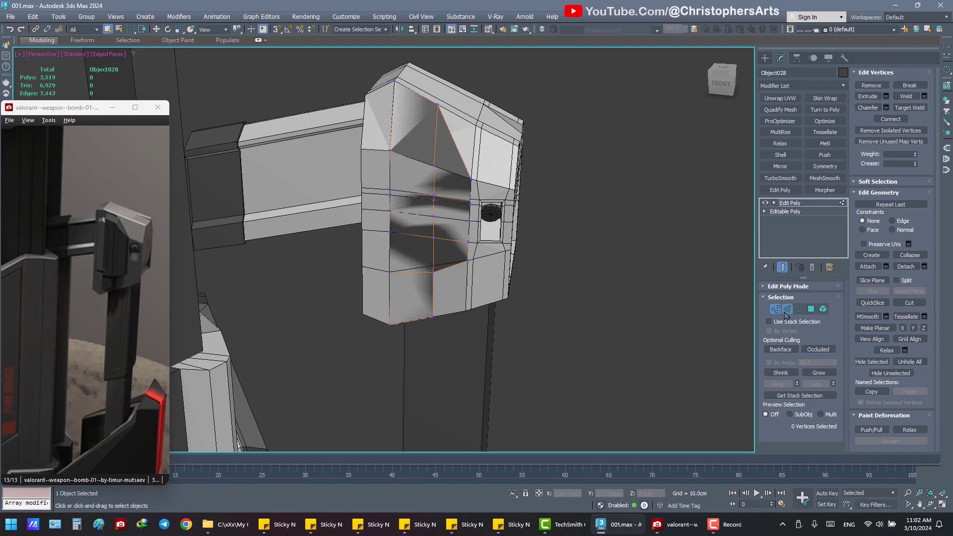
- Cut a diagonal edge across the panel toward its upper corner
right_click(683, 288)
left_click(651, 194)
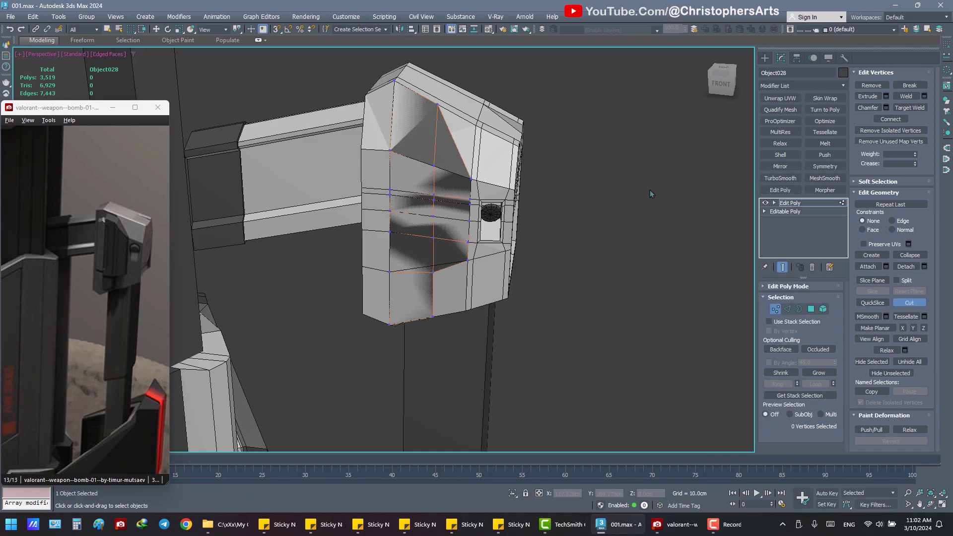
left_click(471, 179)
left_click(438, 130)
left_click(392, 114)
right_click(392, 114)
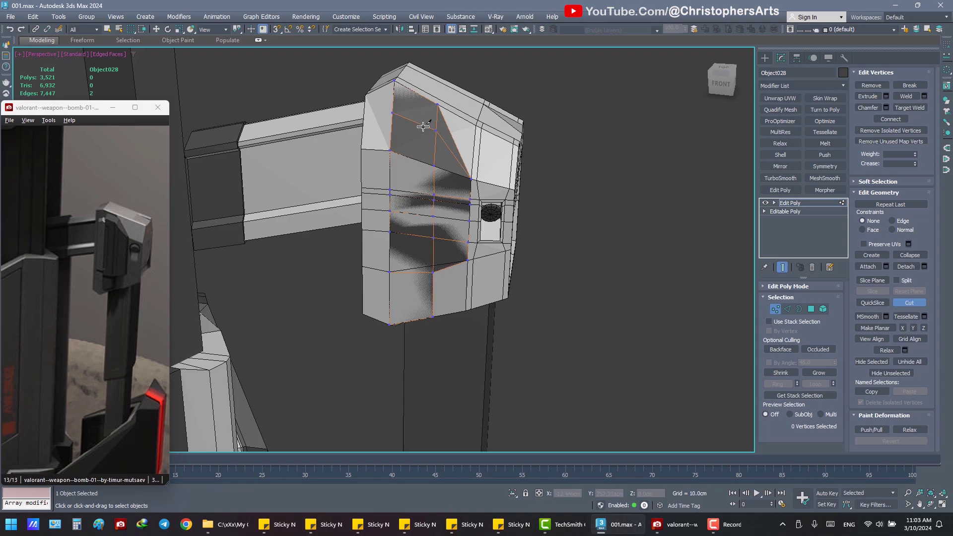
right_click(671, 239)
- Select the panel's vertical polygon strip and switch to Move
key("4")
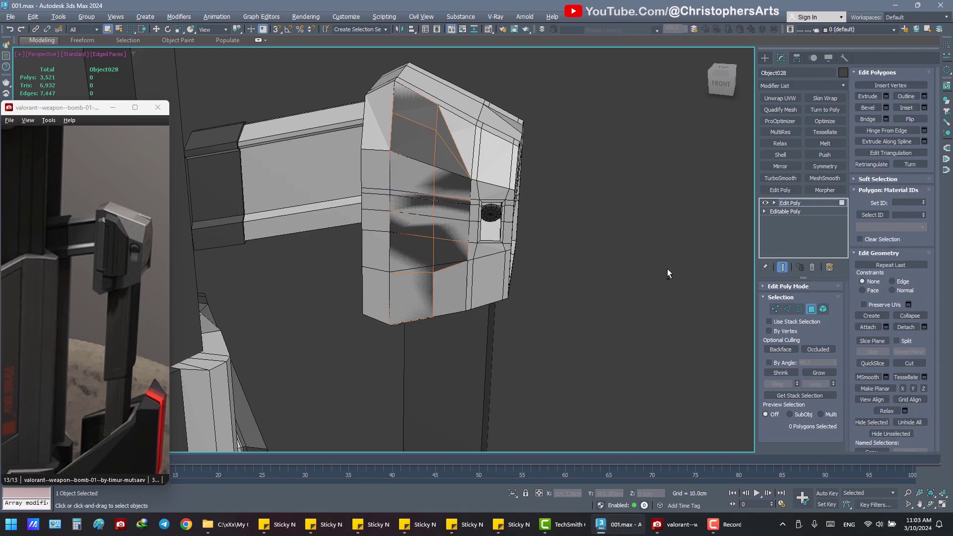
middle_click_drag(667, 269, 550, 237, "alt")
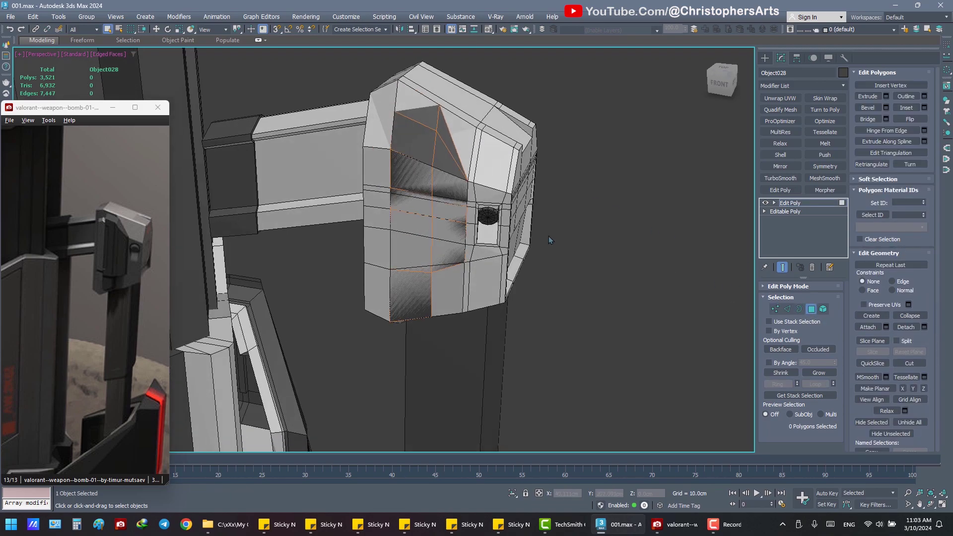
left_click(447, 248)
key("w")
middle_click_drag(447, 248, 452, 184, "alt")
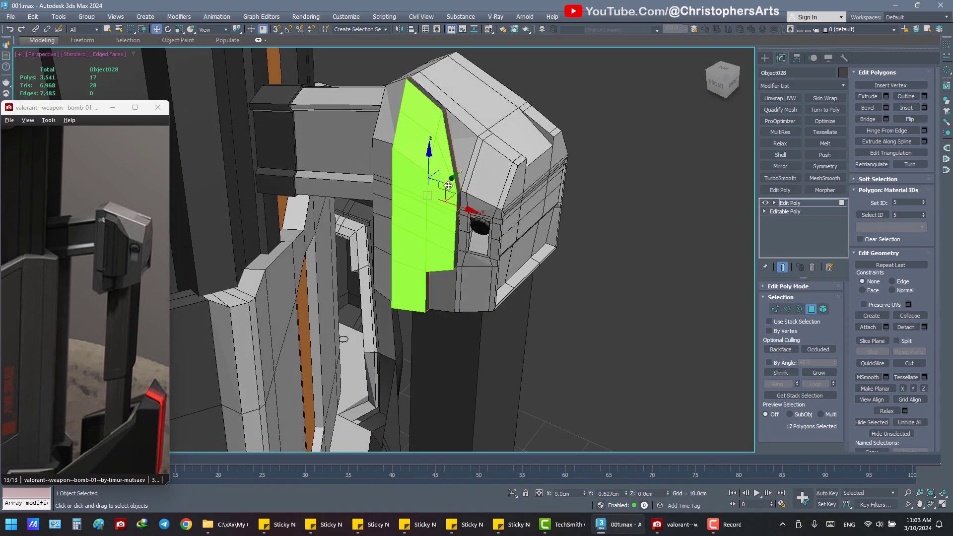
- Select the vertical column of edges along the panel's left side
mouse_move(449, 186)
middle_mouse_down("alt")
mouse_move(591, 206)
mouse_move(561, 203)
middle_mouse_up("alt")
left_click(561, 204)
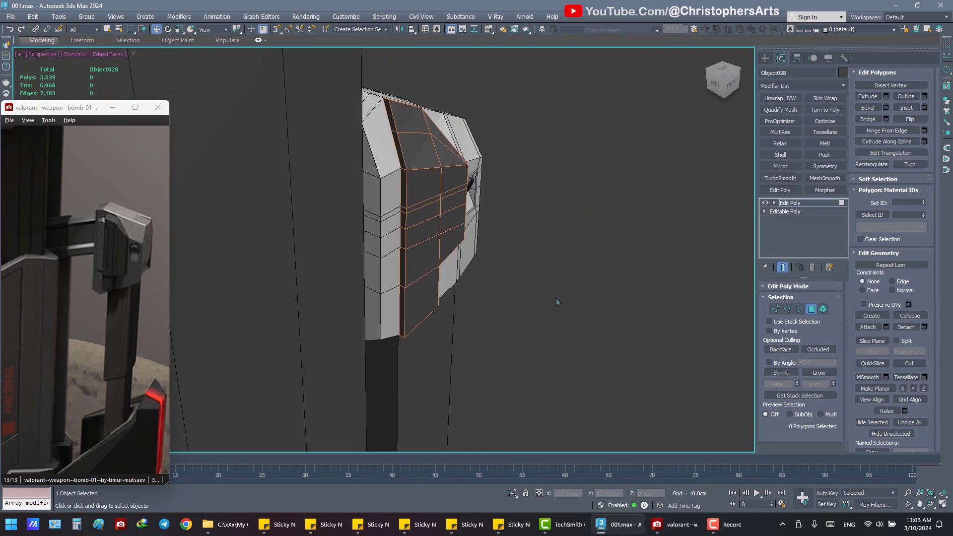
left_click(788, 309)
left_click(400, 154)
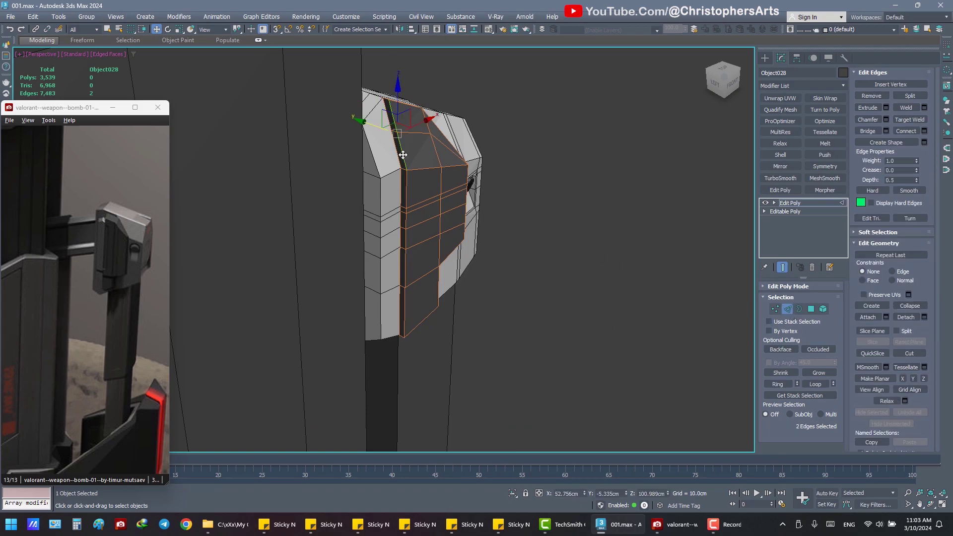
left_click(407, 204, "ctrl")
left_click(406, 236, "ctrl")
left_click(407, 278, "ctrl")
left_click(406, 313, "ctrl")
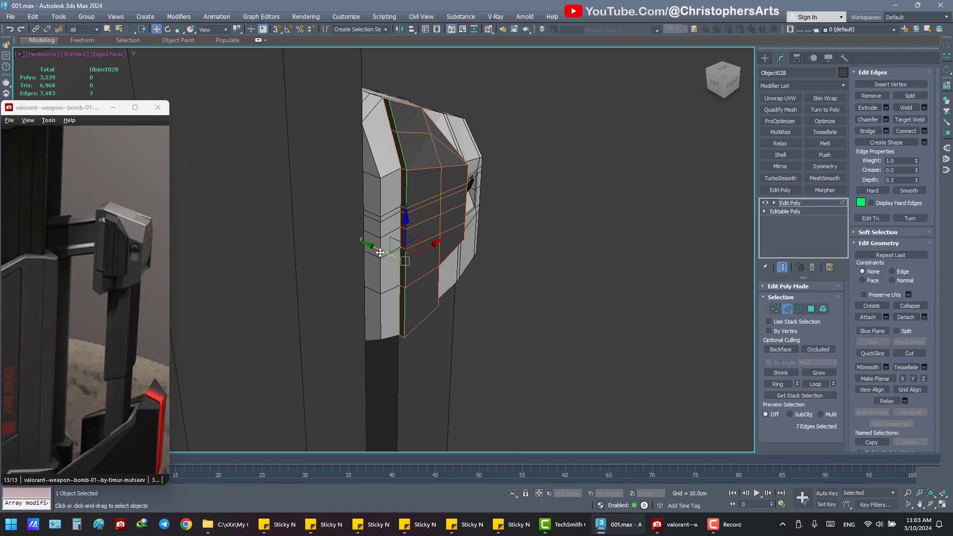
mouse_move(385, 252)
middle_mouse_down("alt")
mouse_move(408, 221)
mouse_move(398, 224)
mouse_move(442, 229)
mouse_move(382, 251)
middle_mouse_up("alt")
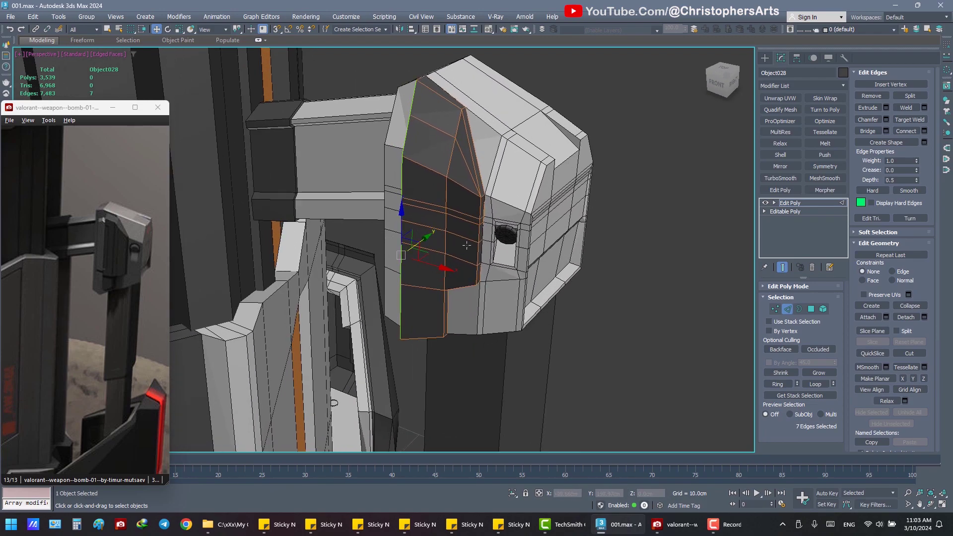
- Select the panel's top polygons and its left column of polygons
key("q")
key("4")
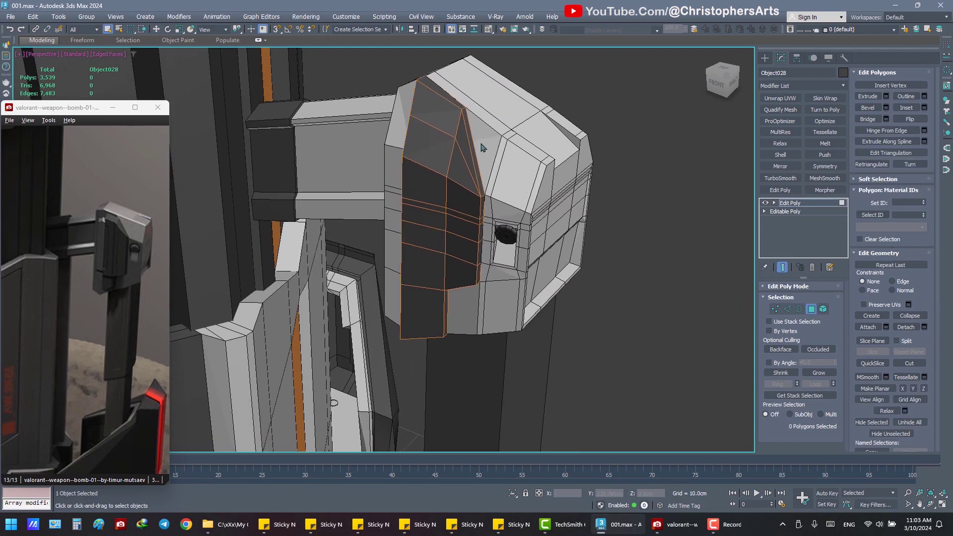
left_click(439, 105)
left_click(433, 150, "ctrl")
left_click(431, 180, "ctrl")
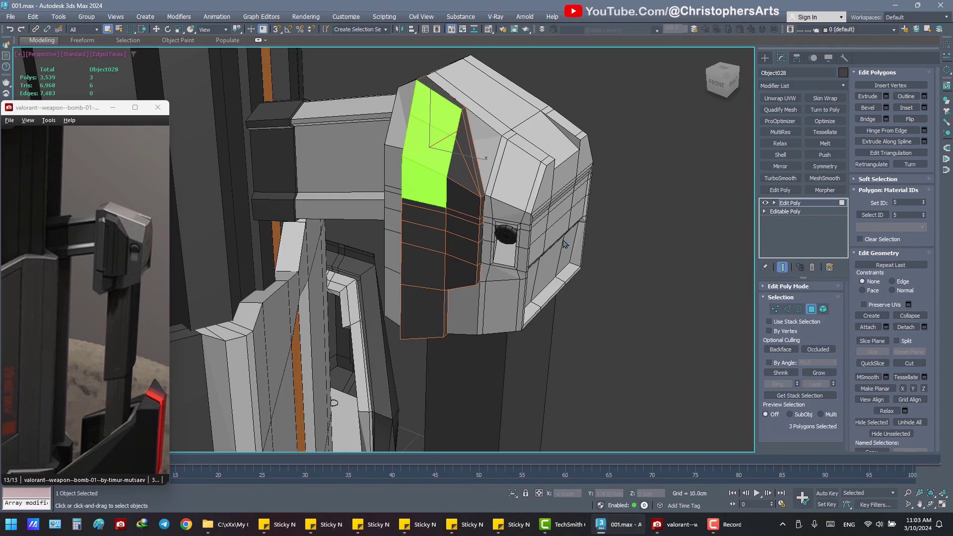
left_click(424, 213, "ctrl")
left_click(424, 242, "ctrl")
left_click(422, 269, "ctrl")
middle_click_drag(422, 268, 442, 250, "alt")
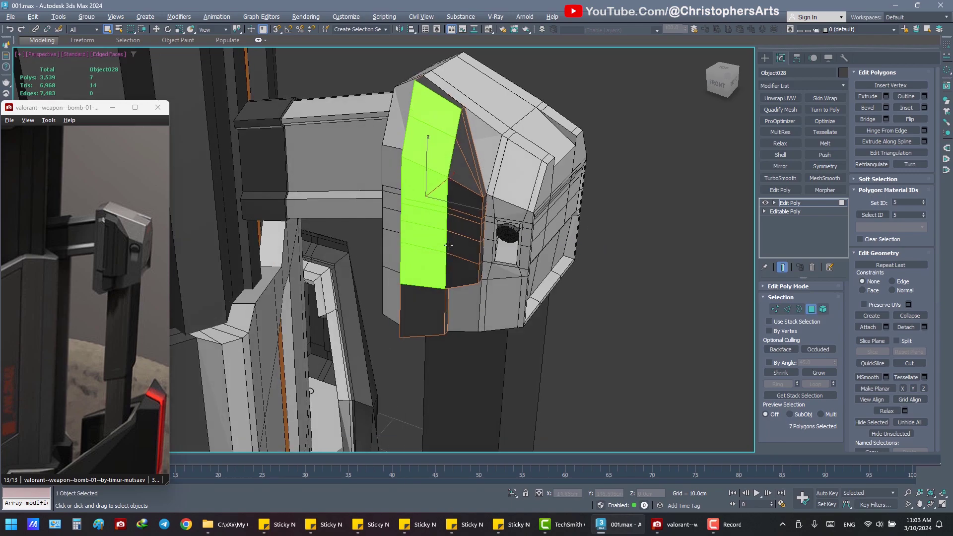
- Add the remaining dark panel polygons, giving 14 selected
left_click(453, 261, "ctrl")
left_click(456, 244, "ctrl")
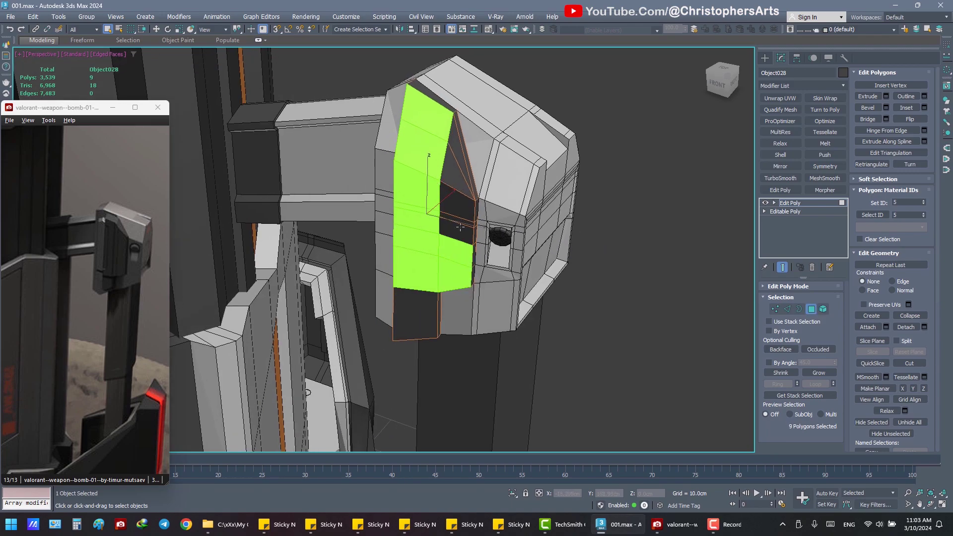
left_click(461, 227, "ctrl")
left_click(449, 203, "ctrl")
left_click(447, 174, "ctrl")
mouse_move(447, 174)
middle_mouse_down("alt")
mouse_move(462, 178)
mouse_move(442, 214)
middle_mouse_up("alt")
left_click(466, 178, "ctrl")
- Rotate the 14 selected panel polygons about 4 degrees around Z
right_click(466, 177)
left_click(484, 185)
key("e")
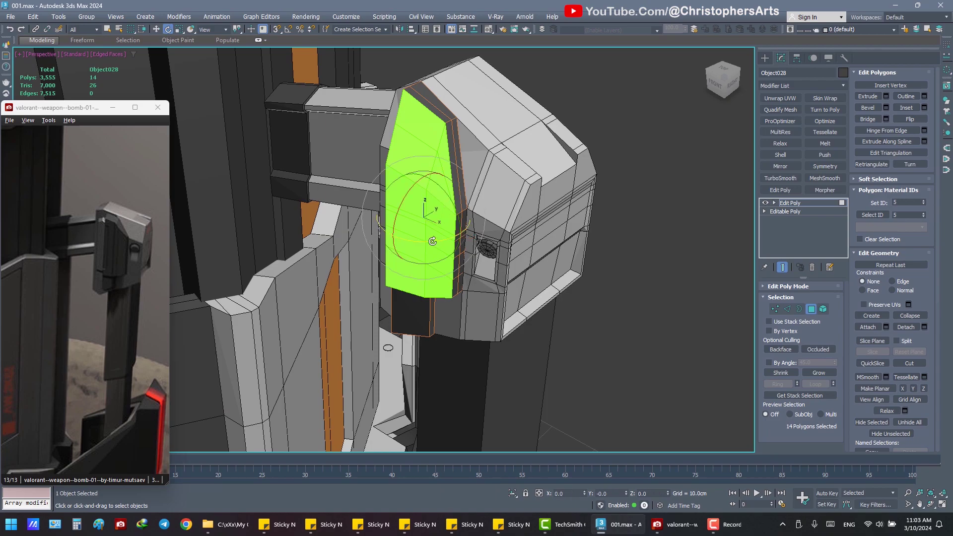
left_click_drag(433, 241, 429, 241)
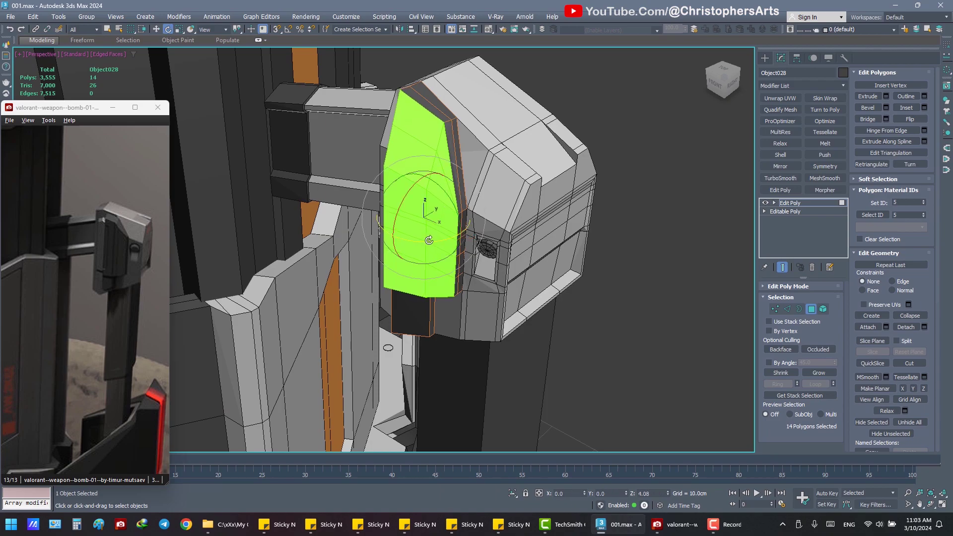
key("q")
key("1")
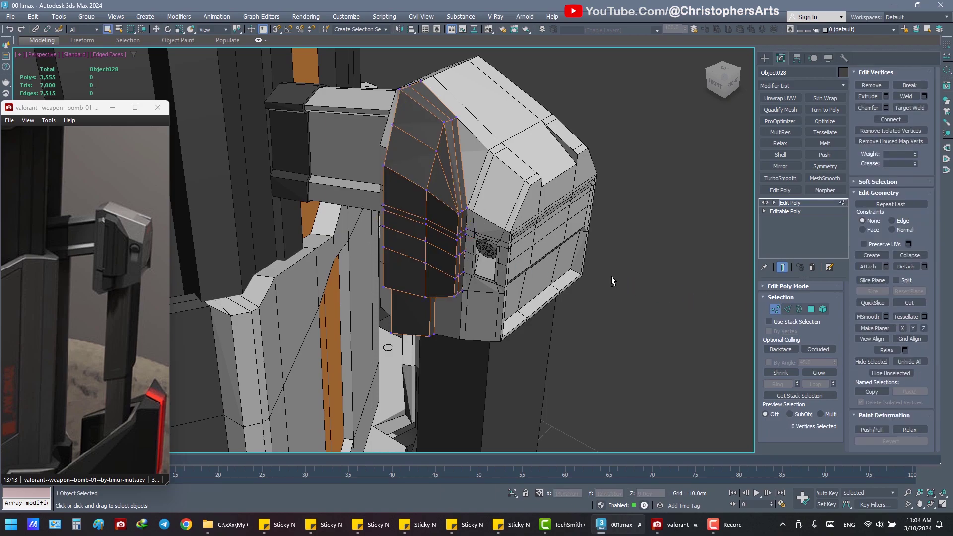
mouse_move(612, 277)
middle_mouse_down("alt")
mouse_move(578, 264)
mouse_move(613, 270)
mouse_move(585, 288)
mouse_move(635, 279)
middle_mouse_up("alt")
- Select the polygons running up the panel's front face
left_click(812, 310)
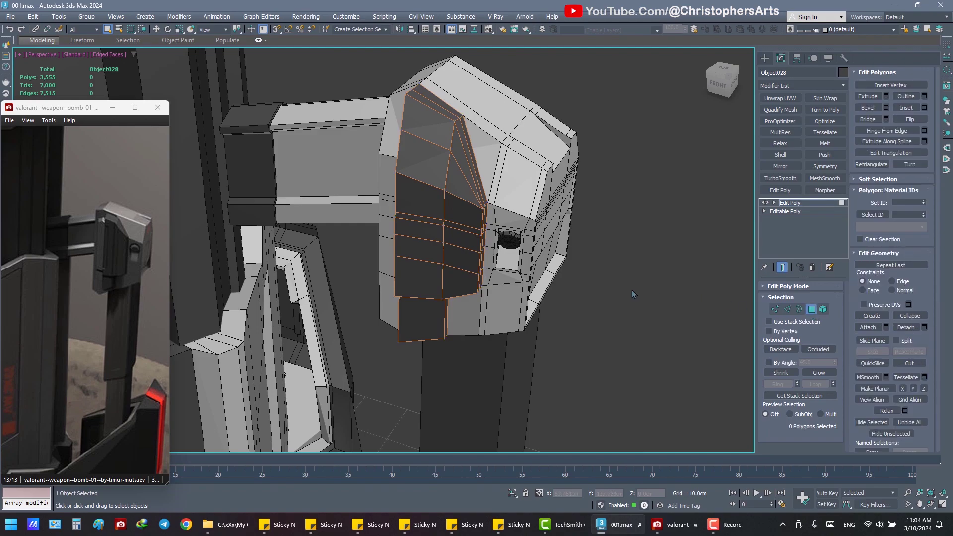
left_click(459, 284)
scroll(457, 278, "up", 2)
scroll(457, 268, "up", 2)
left_click(457, 258, "ctrl")
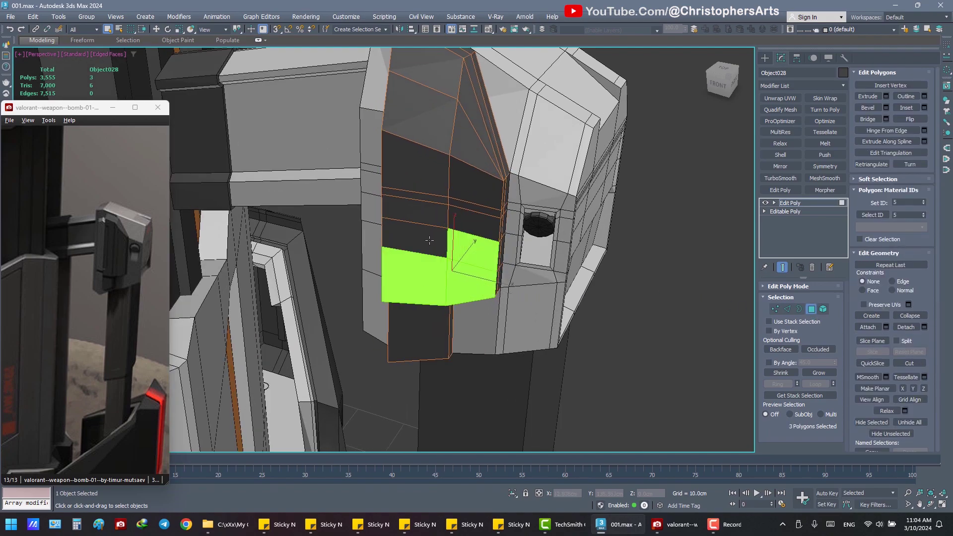
left_click(449, 223, "ctrl")
left_click(437, 203, "ctrl")
left_click(438, 184, "ctrl")
- Add the remaining panel polygons, including the strip's top ones
left_click(471, 184, "ctrl")
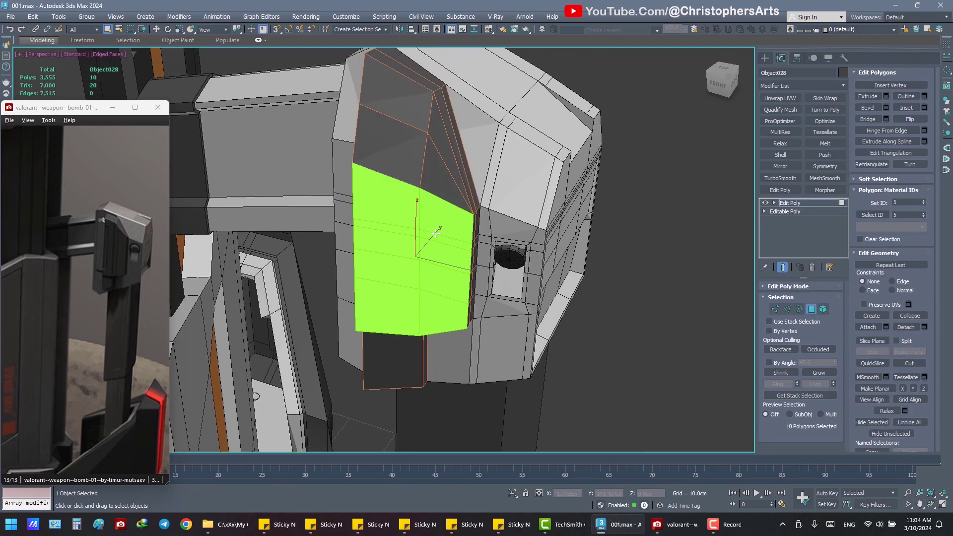
middle_click_drag(437, 229, 422, 233, "alt")
left_click(427, 199, "ctrl")
left_click(382, 144, "ctrl")
mouse_move(392, 149)
middle_mouse_down("alt")
mouse_move(390, 178)
mouse_move(359, 163)
mouse_move(402, 156)
mouse_move(411, 174)
middle_mouse_up("alt")
left_click(422, 149, "ctrl")
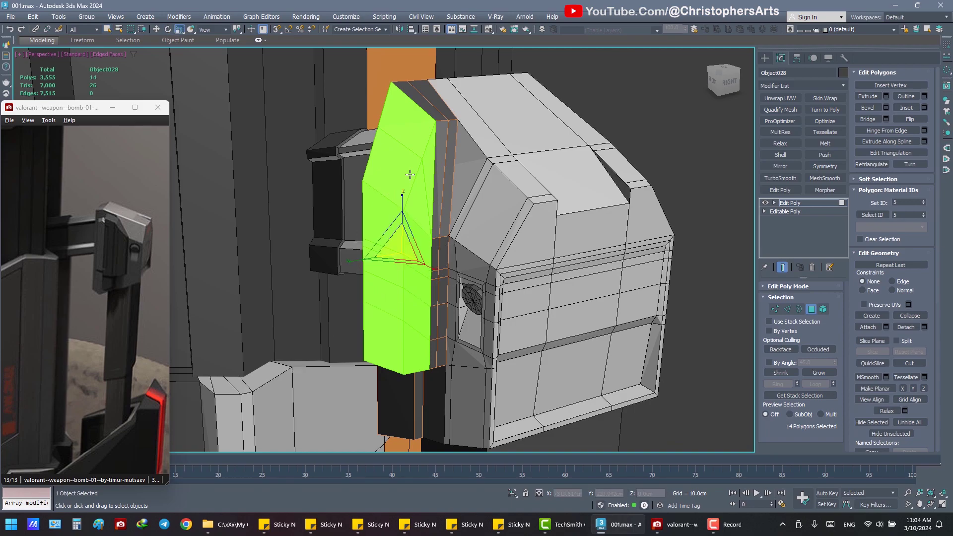
- Shift the polygon strip on the XY plane so it sits flush against the block
mouse_move(392, 248)
middle_mouse_down("alt")
mouse_move(380, 214)
mouse_move(377, 242)
middle_mouse_up("alt")
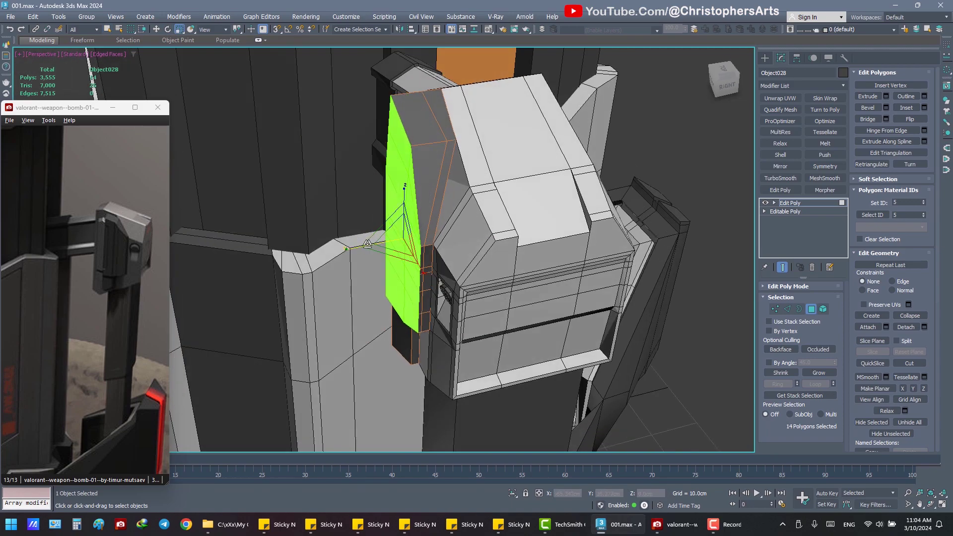
left_click_drag(368, 244, 409, 241)
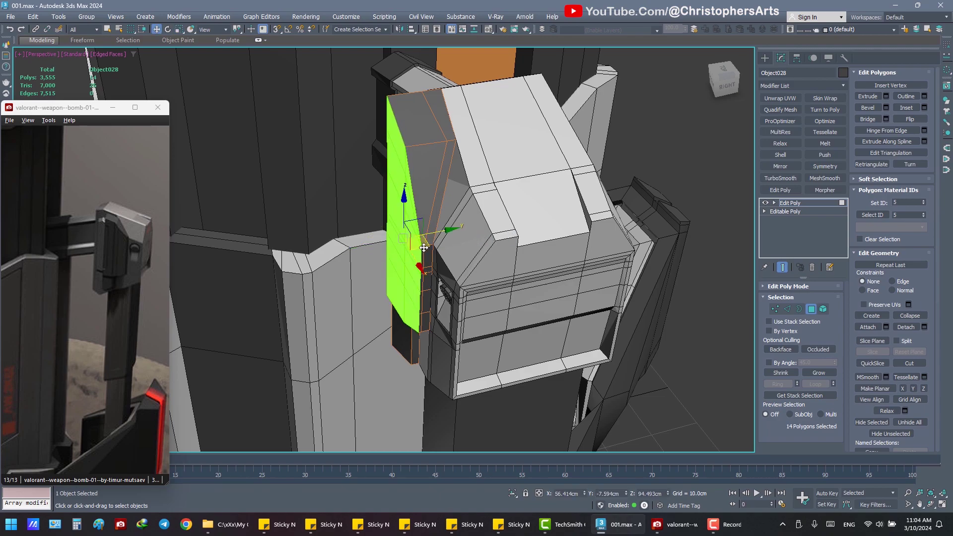
mouse_move(427, 239)
middle_mouse_down("alt")
mouse_move(439, 233)
mouse_move(358, 232)
mouse_move(430, 244)
middle_mouse_up("alt")
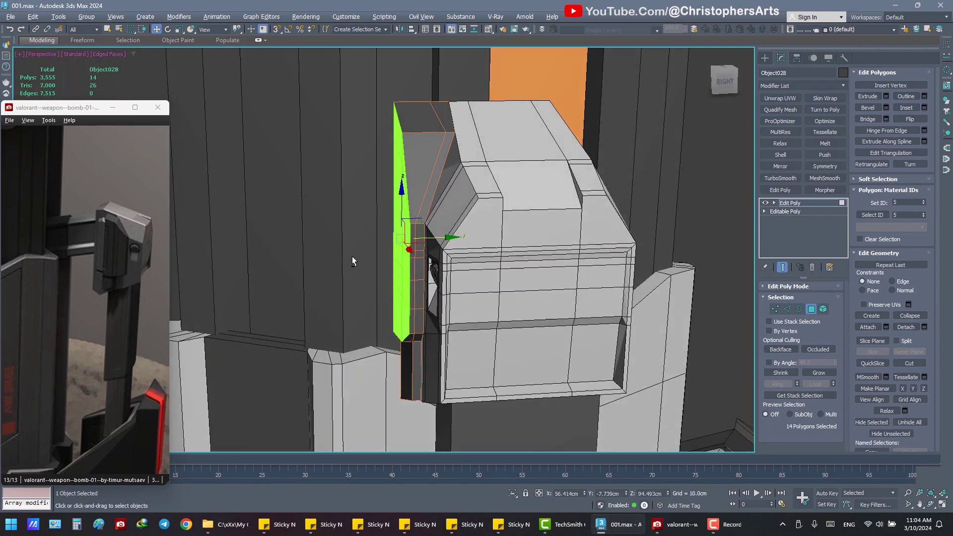
left_click(430, 243)
key("ctrl+z")
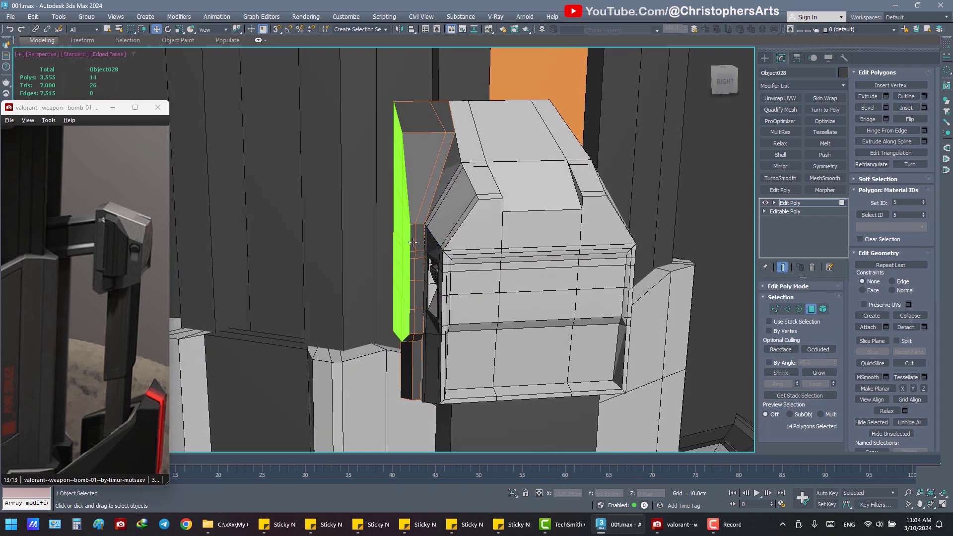
key("w")
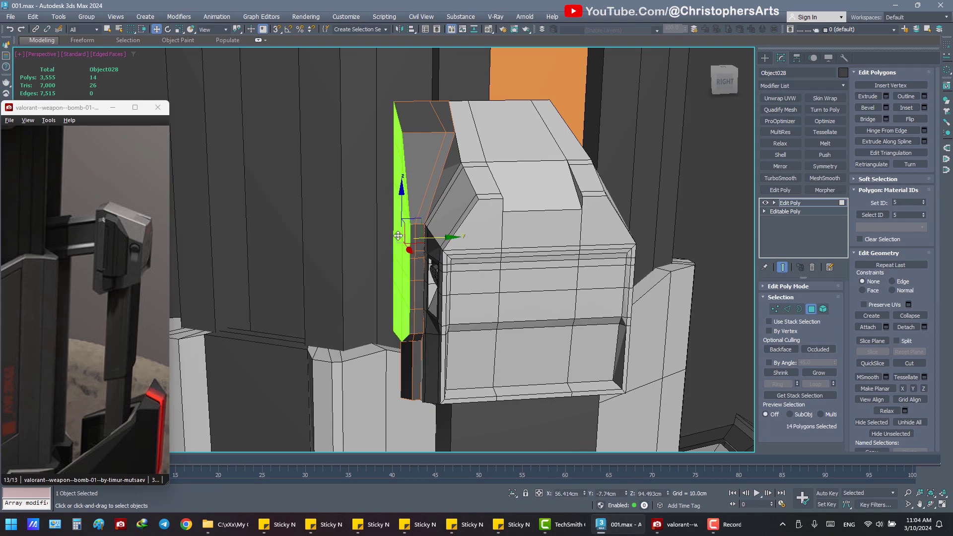
mouse_move(398, 235)
middle_mouse_down("alt")
mouse_move(502, 252)
mouse_move(452, 255)
mouse_move(657, 286)
middle_mouse_up("alt")
key("q")
left_click(503, 252)
- Lower the panel's top edge slightly on Z and select a second top edge
key("2")
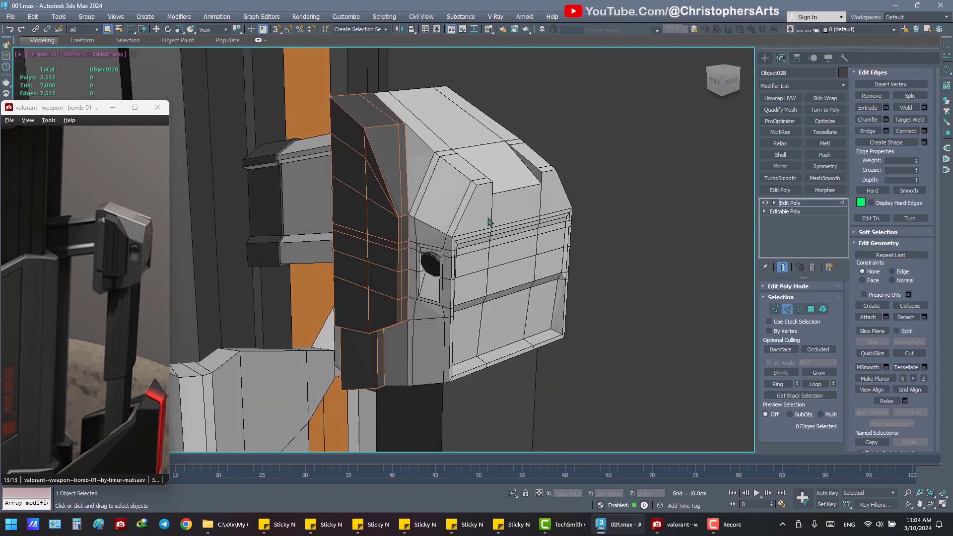
left_click(352, 95)
key("w")
middle_click_drag(354, 117, 351, 111, "alt")
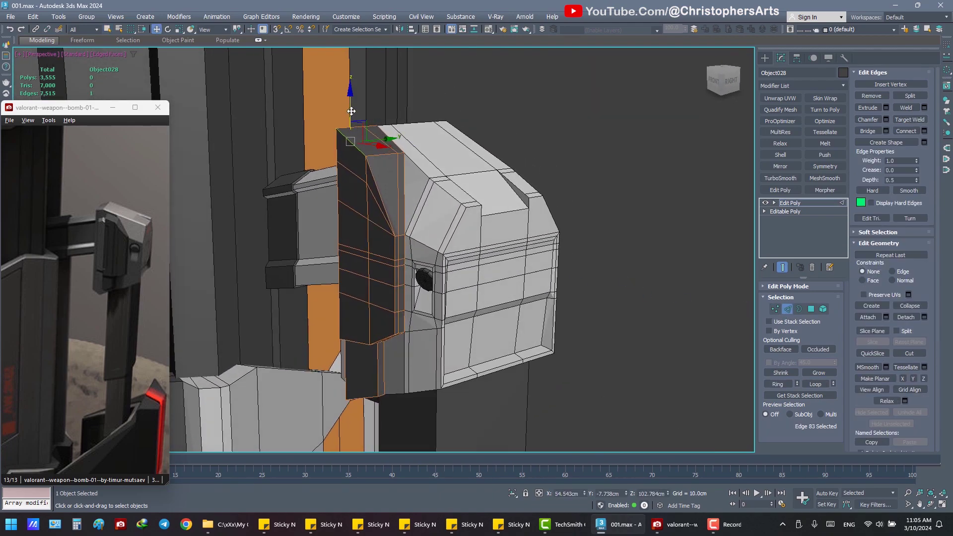
left_click_drag(351, 112, 351, 119)
mouse_move(352, 119)
middle_mouse_down("alt")
mouse_move(352, 162)
mouse_move(333, 143)
mouse_move(351, 121)
mouse_move(385, 155)
mouse_move(490, 162)
mouse_move(513, 251)
mouse_move(481, 244)
mouse_move(535, 303)
middle_mouse_up("alt")
left_click(350, 159, "ctrl")
- Save the scene, then connect the panel's edge ring with a new loop slid about -47
left_click(490, 162)
key("ctrl+s")
left_click(371, 238)
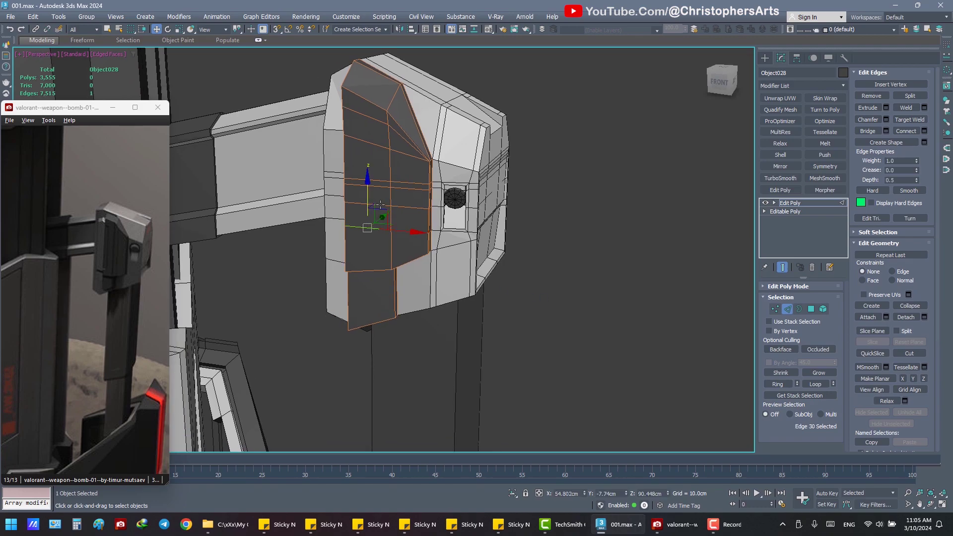
key("alt+r")
middle_click_drag(386, 240, 453, 256, "alt")
right_click(453, 256)
left_click(359, 289)
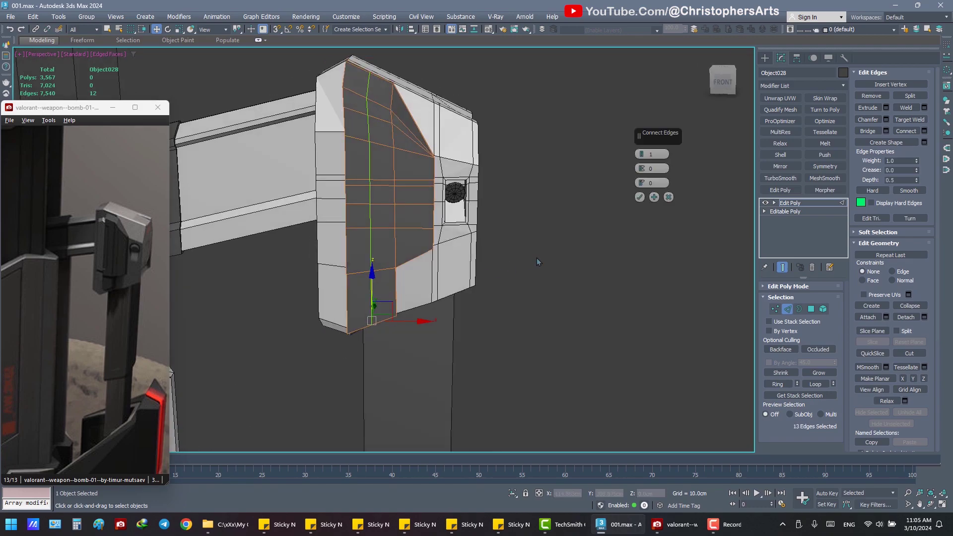
left_click_drag(642, 183, 636, 277)
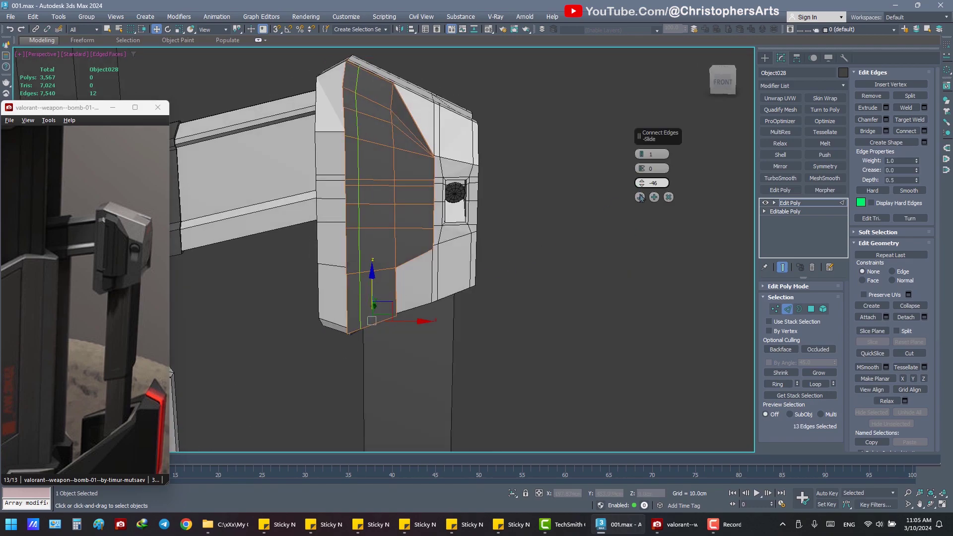
left_click(641, 197)
left_click(578, 243)
- Raise the panel's bottom vertex slightly on Z
left_click(776, 309)
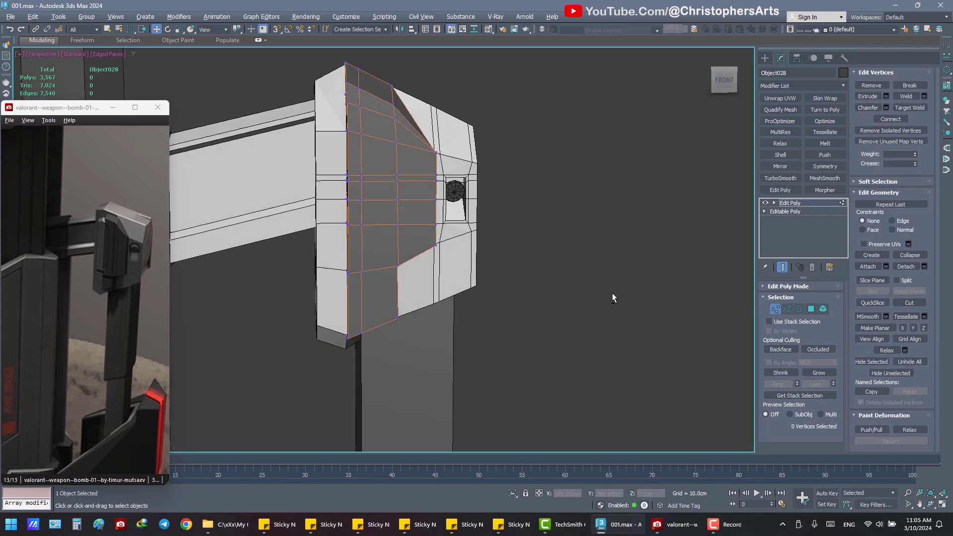
mouse_move(612, 293)
middle_mouse_down("alt")
mouse_move(612, 255)
mouse_move(478, 345)
middle_mouse_up("alt")
left_click_drag(350, 338, 349, 339)
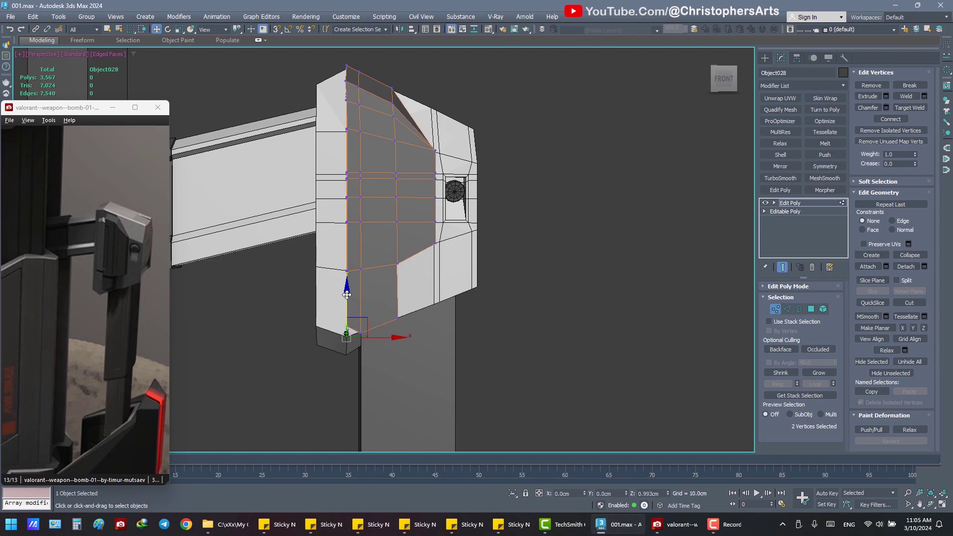
left_click_drag(347, 295, 347, 289)
left_click(502, 335)
key("q")
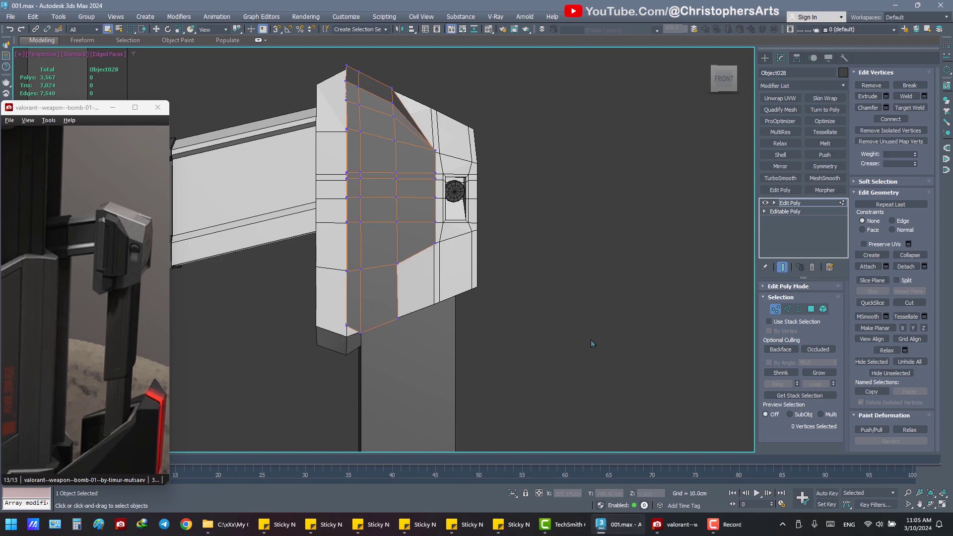
key("1")
scroll(618, 350, "up", 3)
mouse_move(618, 351)
middle_mouse_down("alt")
mouse_move(655, 350)
mouse_move(669, 359)
mouse_move(636, 341)
middle_mouse_up("alt")
- Save the scene as 002.max in the scenes folder, replacing the existing file
left_click(636, 341)
key("ctrl+s")
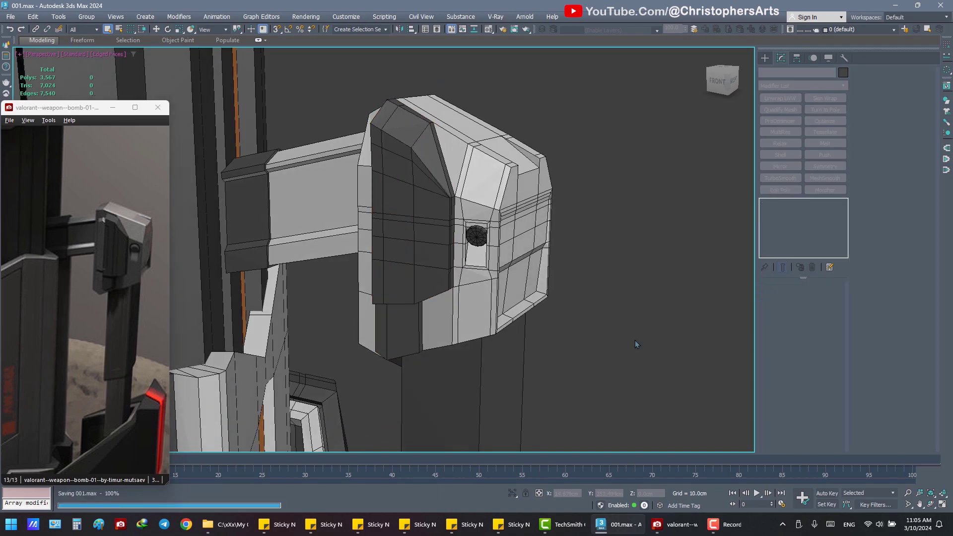
key("ctrl+shift+s")
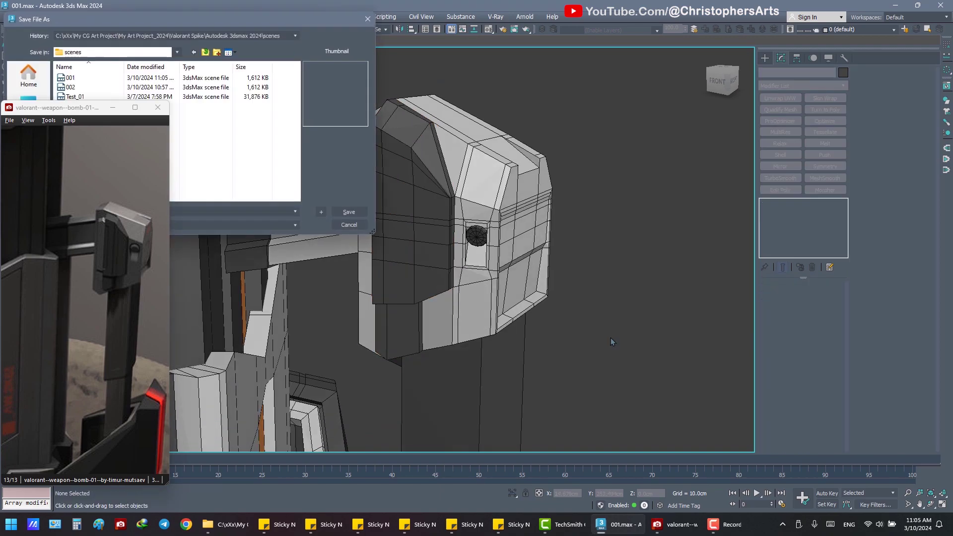
left_click(112, 107)
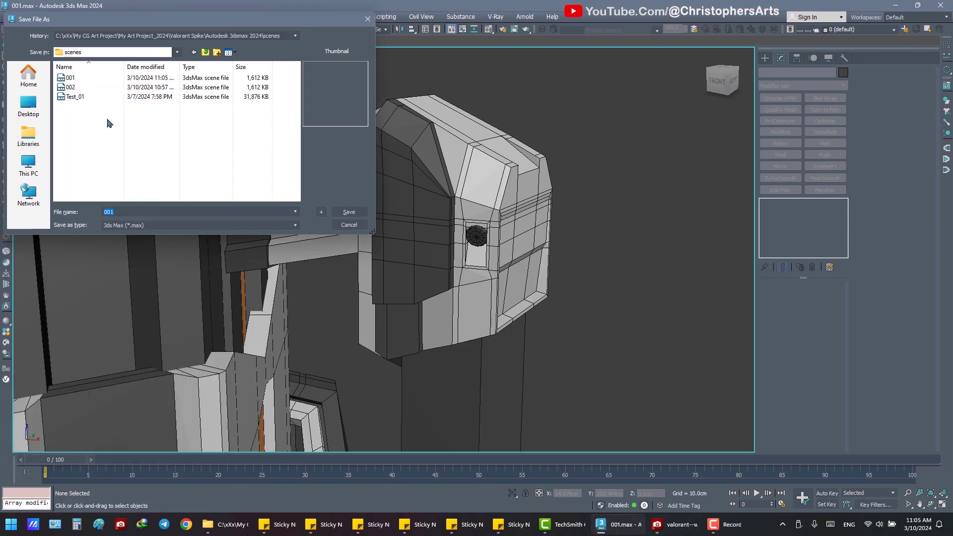
double_click(72, 88)
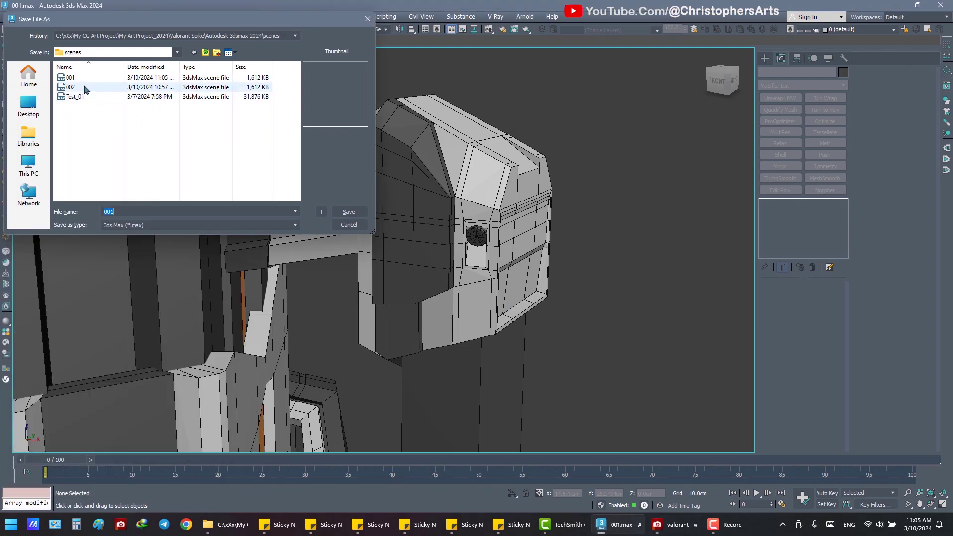
left_click(475, 272)
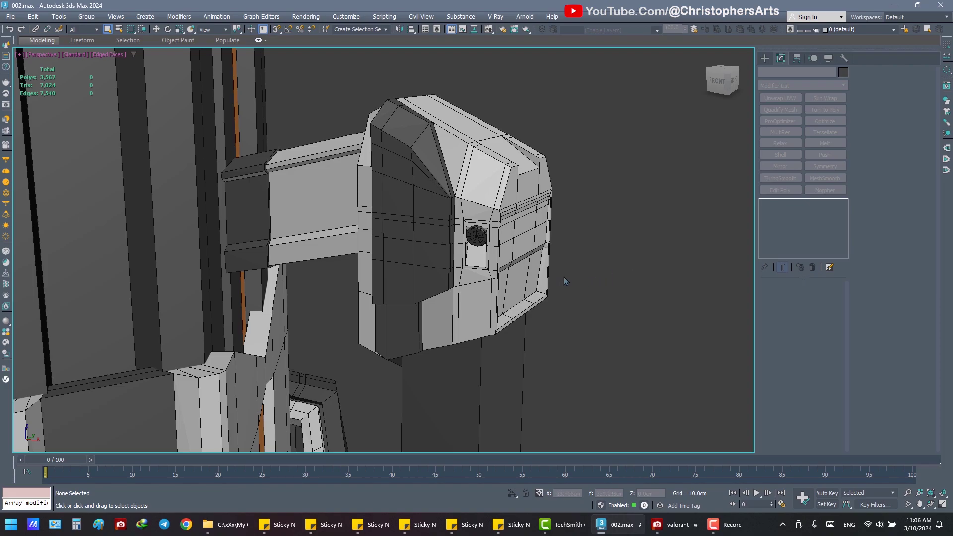
- Frame the whole model, then select and deselect Box002
middle_click_drag(564, 277, 457, 239, "alt")
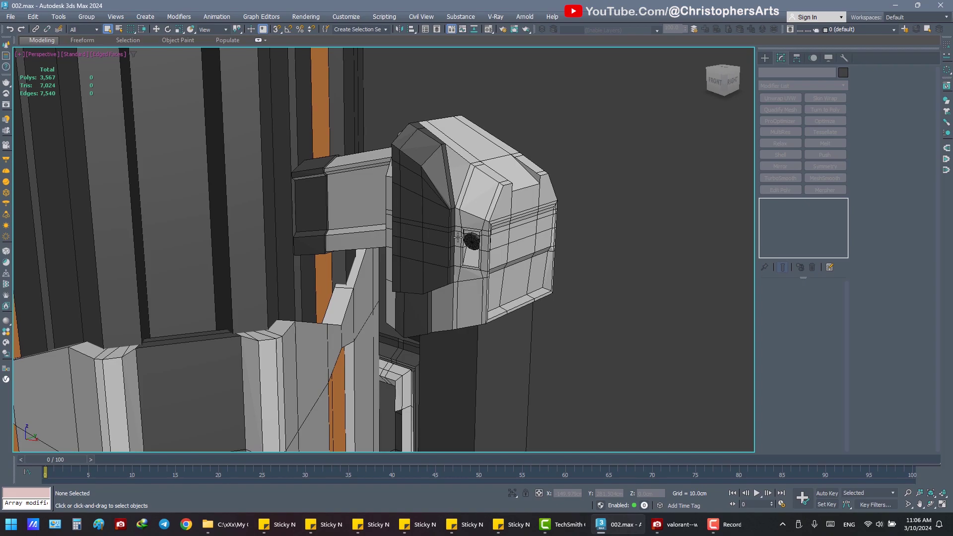
scroll(469, 241, "down", 1)
key("z")
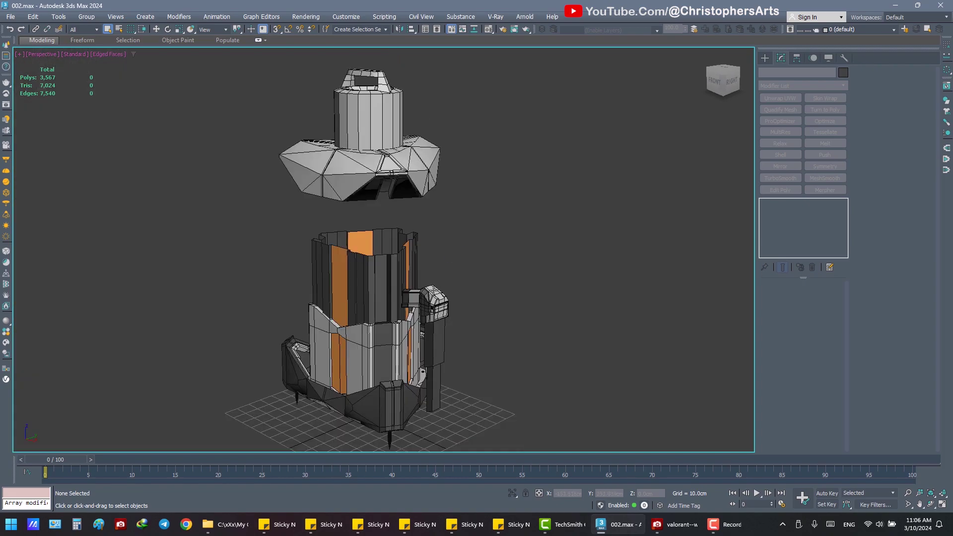
left_click(433, 289)
key("z")
left_click(550, 312)
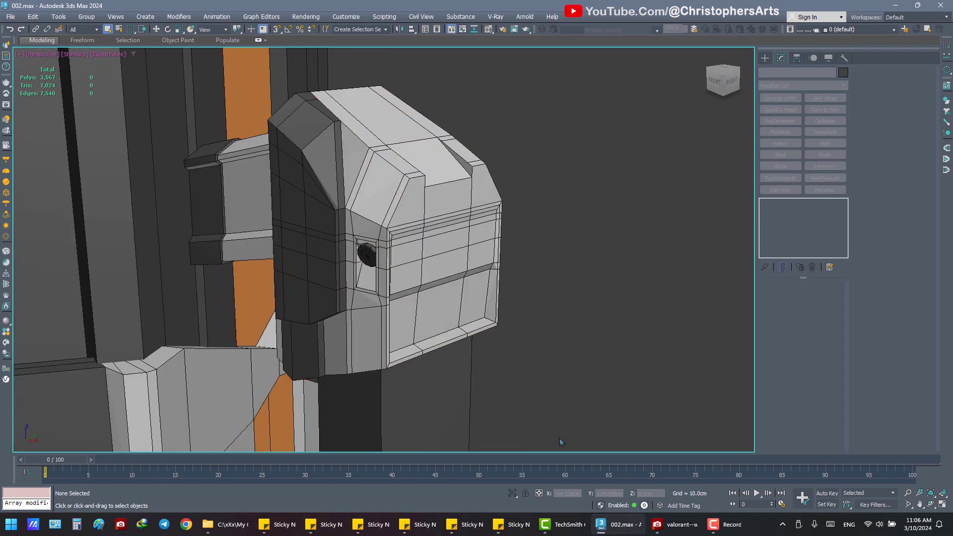
- Bring back the bomb reference photo and zoom in on the side block's armor panel
left_click(679, 525)
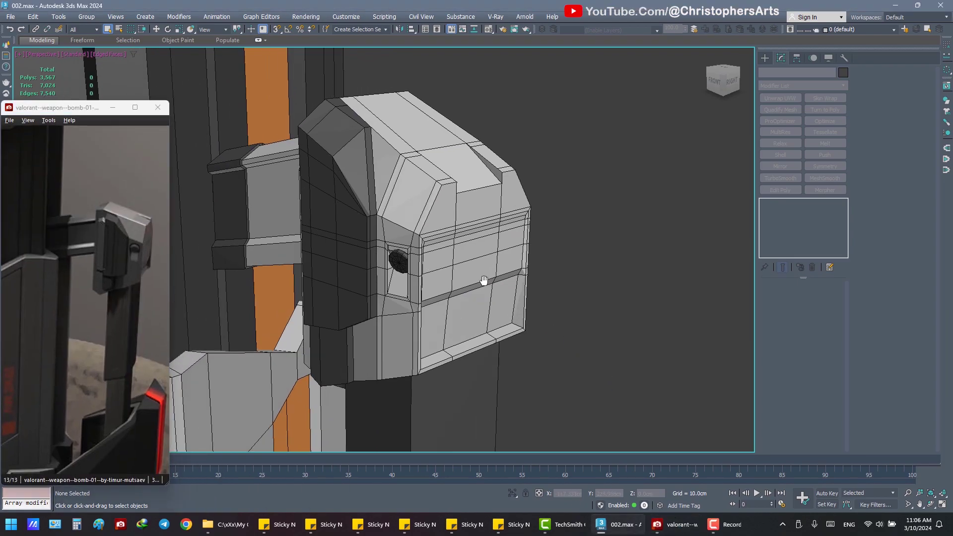
mouse_move(465, 231)
middle_mouse_down("alt")
mouse_move(434, 240)
mouse_move(443, 242)
middle_mouse_up("alt")
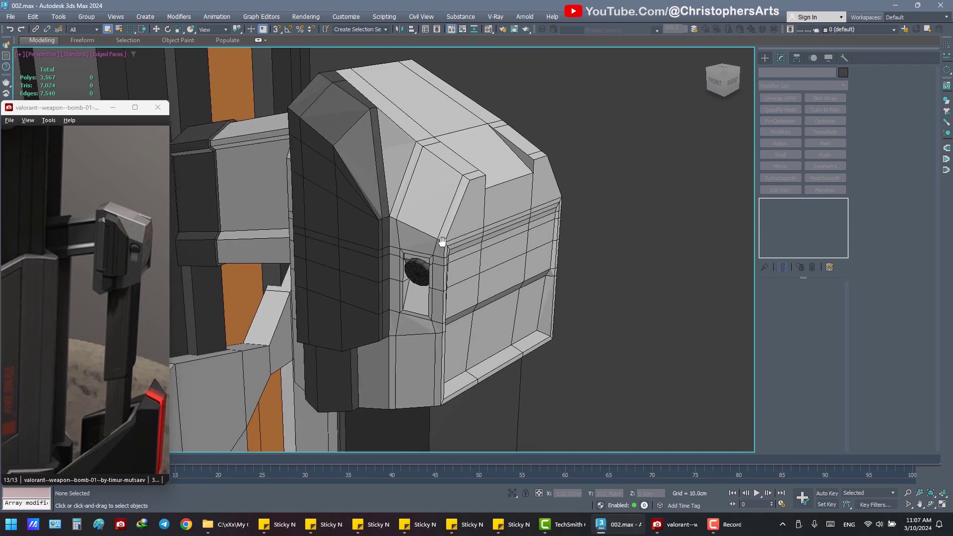
scroll(441, 243, "up", 2)
scroll(441, 242, "up", 1)
scroll(442, 241, "up", 1)
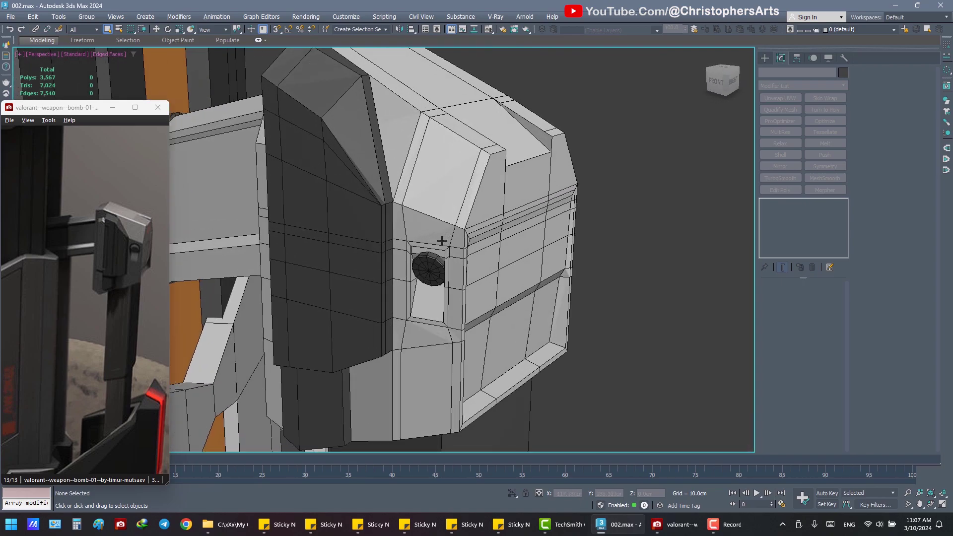
mouse_move(440, 241)
middle_mouse_down()
mouse_move(607, 267)
mouse_move(444, 227)
middle_mouse_up()
- Shift four edges of the Object028 armor panel slightly left
left_click(506, 244)
key("2")
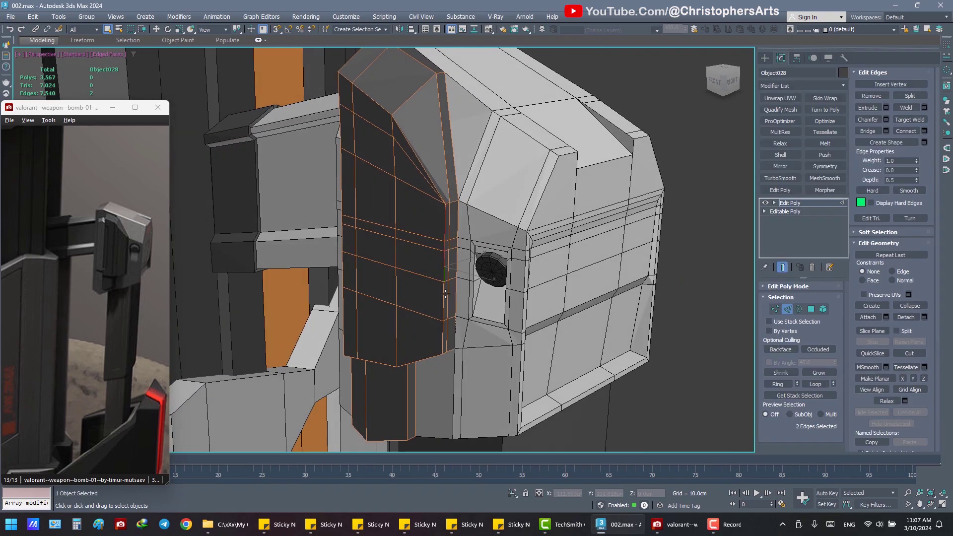
key("w")
right_click(456, 302)
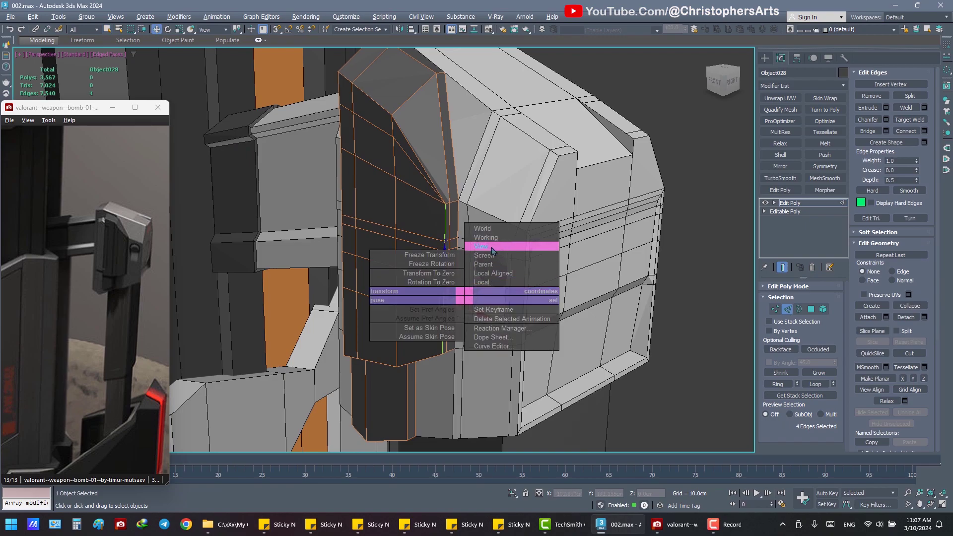
key("Escape")
left_click_drag(455, 300, 451, 297)
mouse_move(450, 297)
middle_mouse_down("alt")
mouse_move(437, 288)
mouse_move(452, 308)
mouse_move(508, 260)
middle_mouse_up("alt")
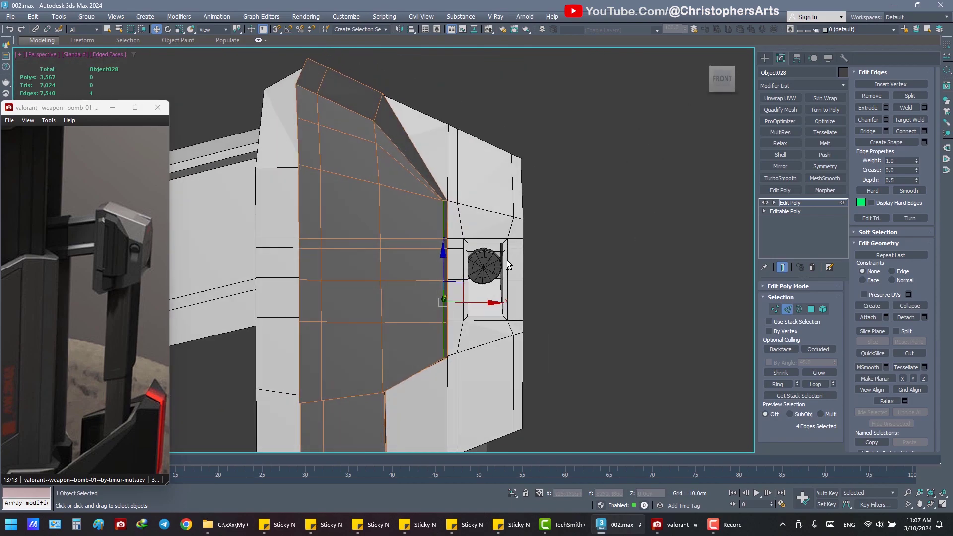
- Reselect Object028 and select its whole armor panel as one element
key("q")
left_click(571, 274)
mouse_move(601, 283)
middle_mouse_down("alt")
mouse_move(682, 304)
mouse_move(647, 285)
middle_mouse_up("alt")
left_click(660, 297)
left_click(382, 255)
left_click(823, 309)
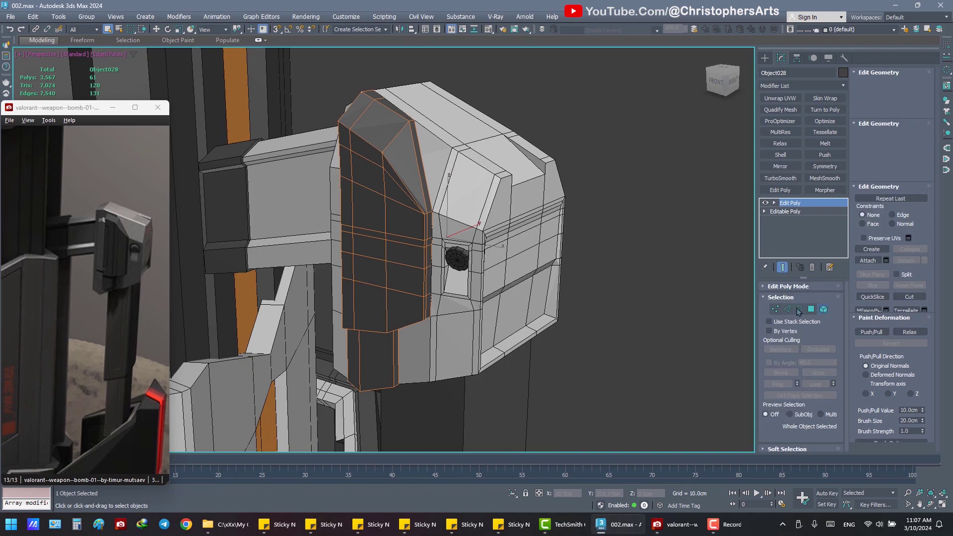
key("ctrl+a")
scroll(894, 397, "down", 2)
scroll(936, 421, "down", 2)
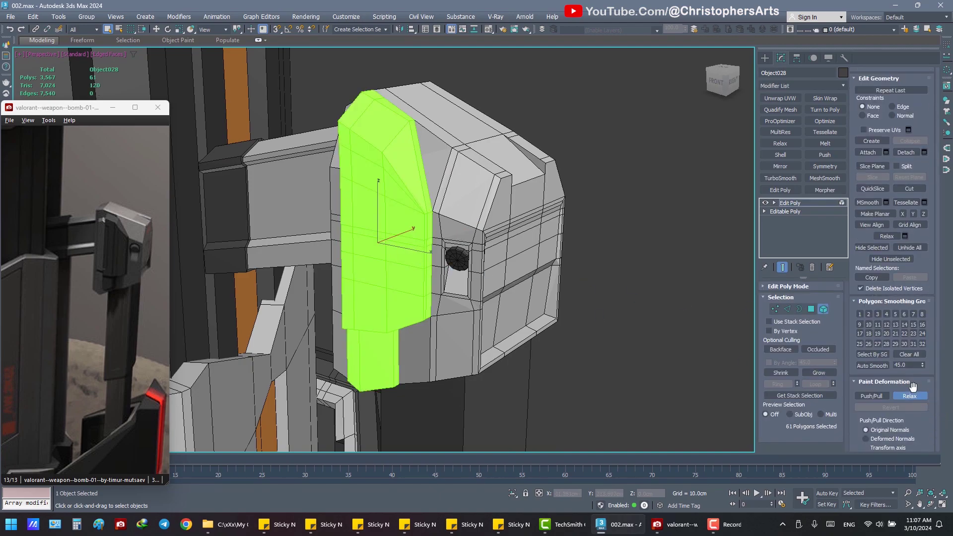
- Leave element editing, deselect the panel and save 002.max
key("5")
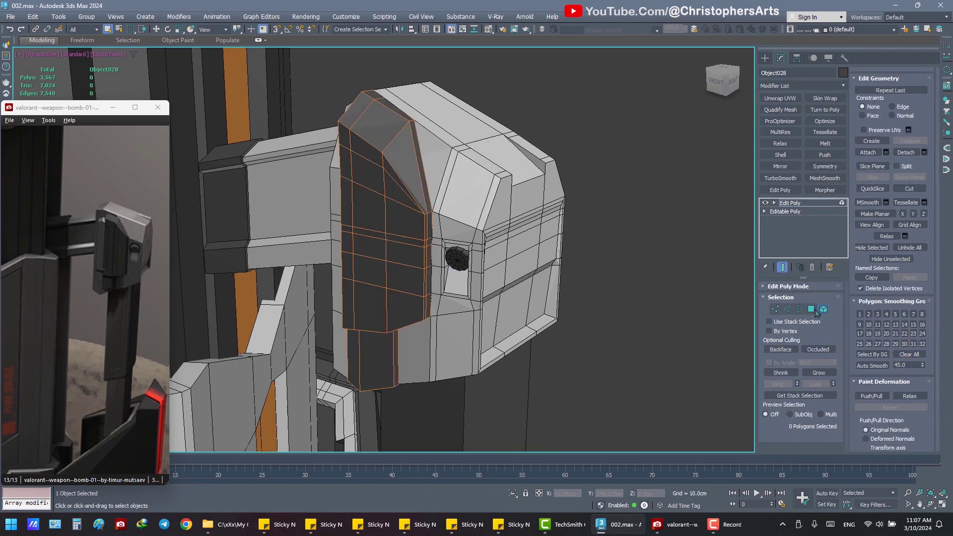
left_click(666, 323)
middle_click_drag(665, 323, 648, 306, "alt")
key("ctrl+s")
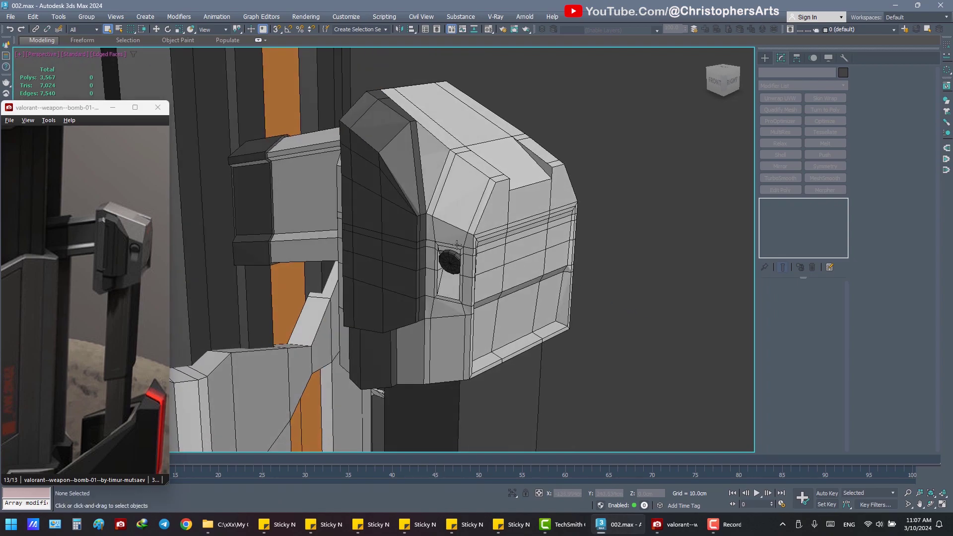
middle_click_drag(457, 245, 454, 251, "alt")
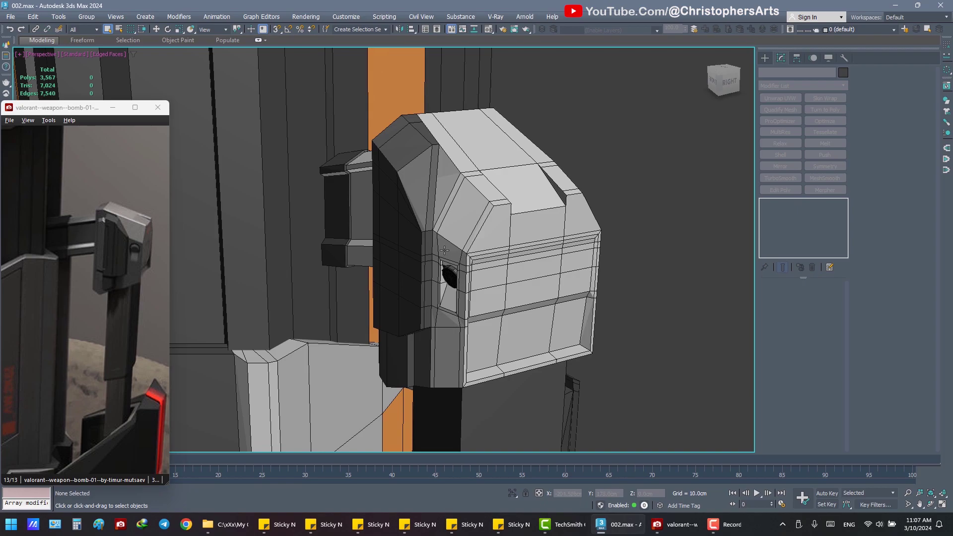
middle_click_drag(406, 246, 450, 247, "alt")
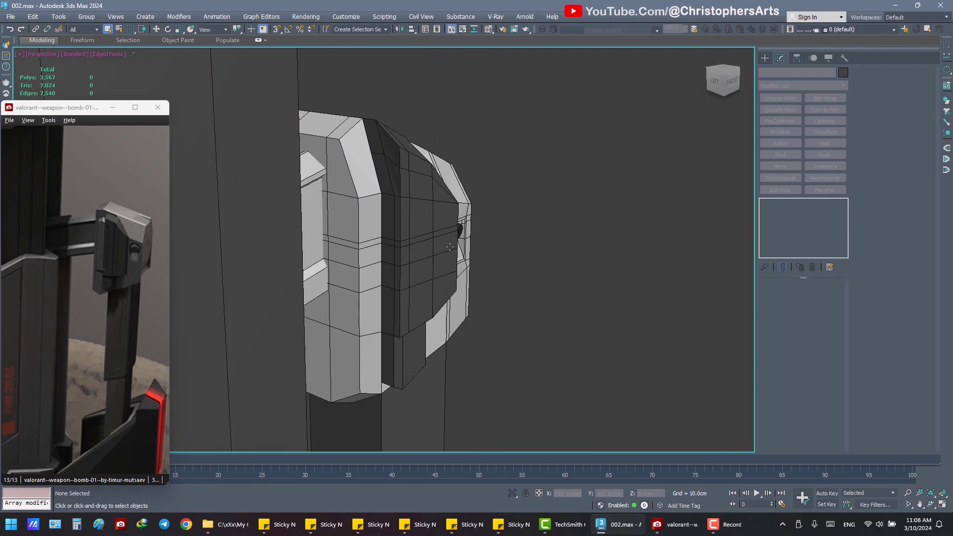
mouse_move(449, 247)
middle_mouse_down("alt")
mouse_move(406, 248)
mouse_move(452, 257)
middle_mouse_up("alt")
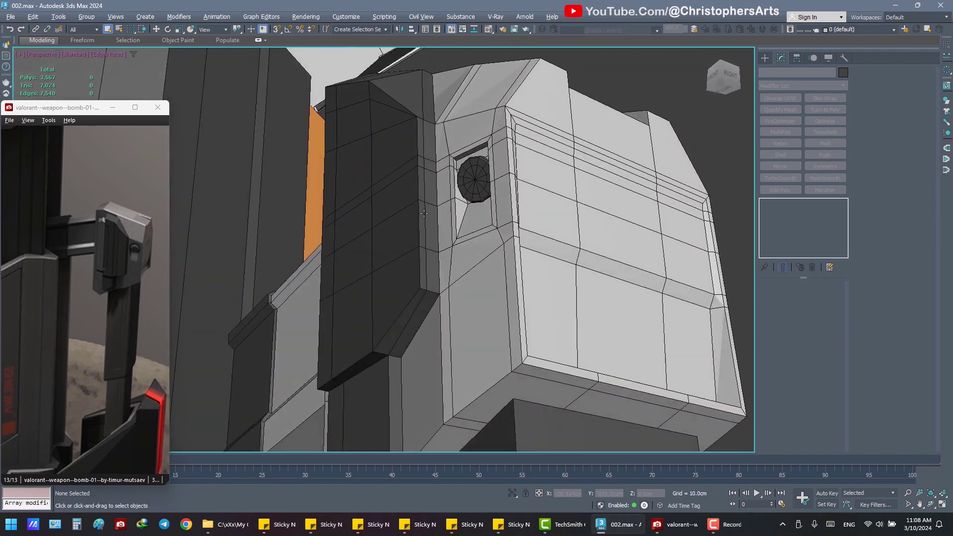
mouse_move(453, 256)
middle_mouse_down("alt")
mouse_move(424, 214)
mouse_move(416, 237)
middle_mouse_up("alt")
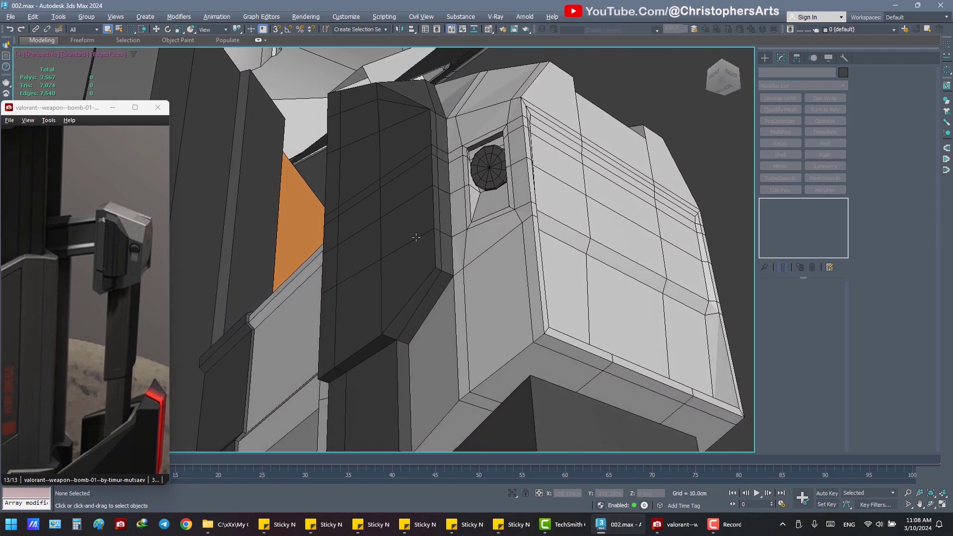
left_click(416, 238)
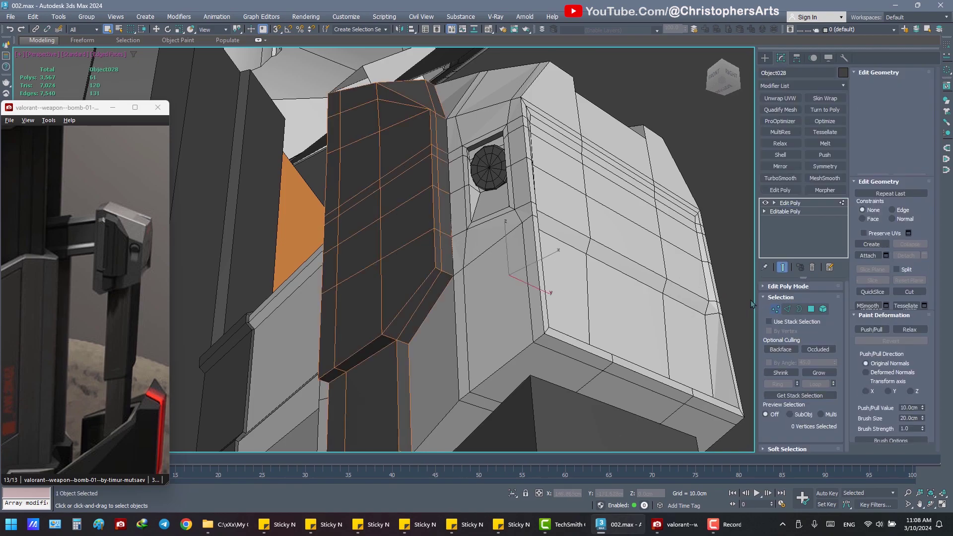
- Target Weld a stray armor-panel vertex onto its neighbour
right_click(721, 285)
left_click(695, 363)
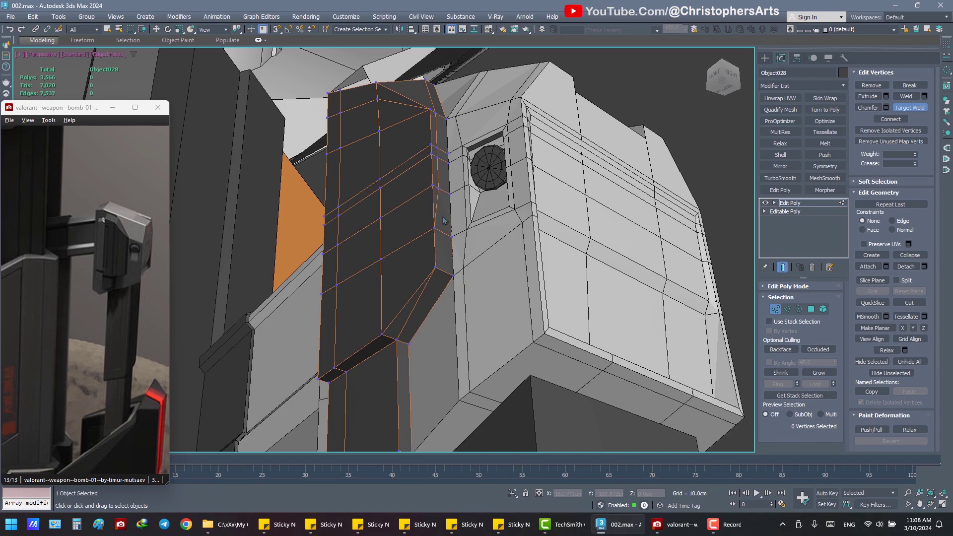
middle_click_drag(444, 186, 439, 197, "alt")
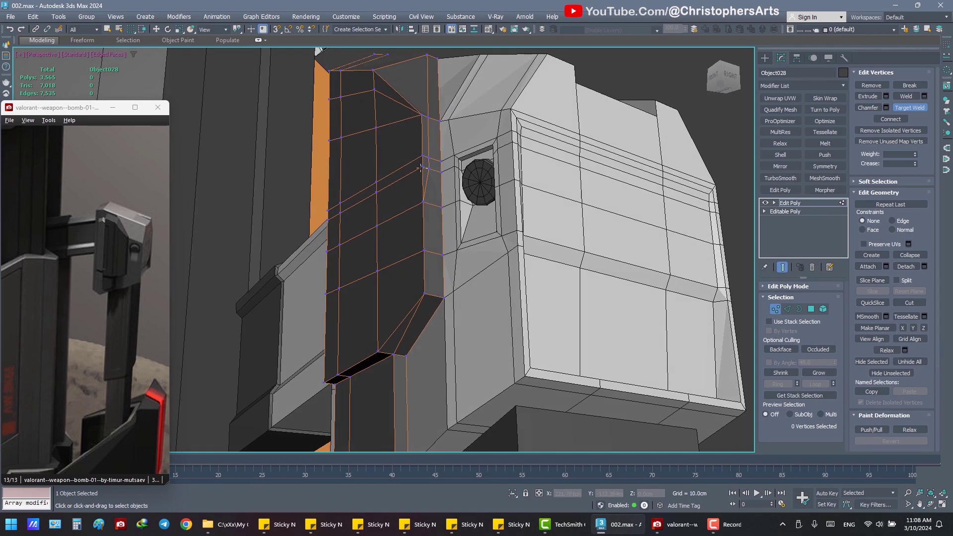
mouse_move(439, 135)
middle_mouse_down("alt")
mouse_move(437, 148)
mouse_move(418, 126)
mouse_move(434, 107)
mouse_move(431, 153)
mouse_move(486, 158)
mouse_move(418, 121)
mouse_move(392, 153)
mouse_move(575, 167)
middle_mouse_up("alt")
right_click(438, 141)
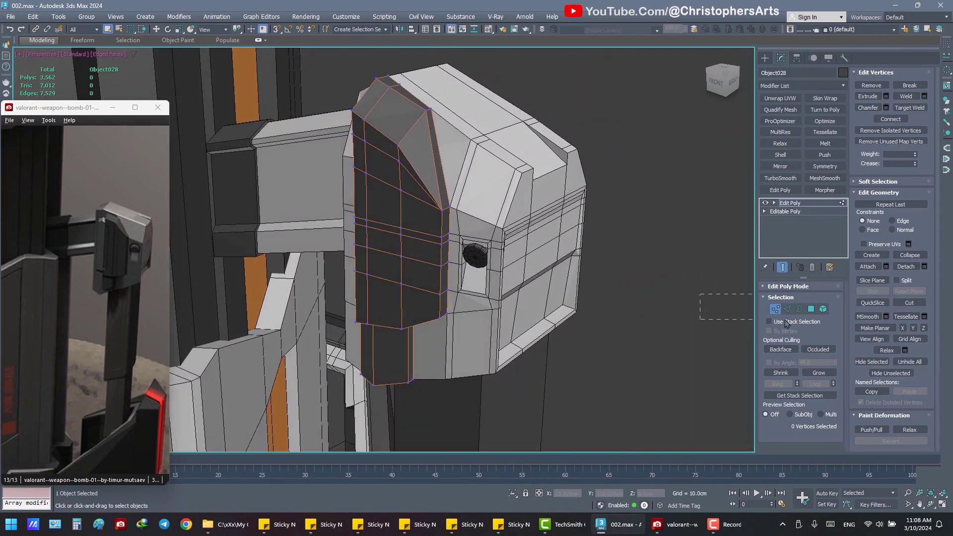
- Clear the selection, frame the panel and save 002.max
left_click_drag(786, 323, 613, 318)
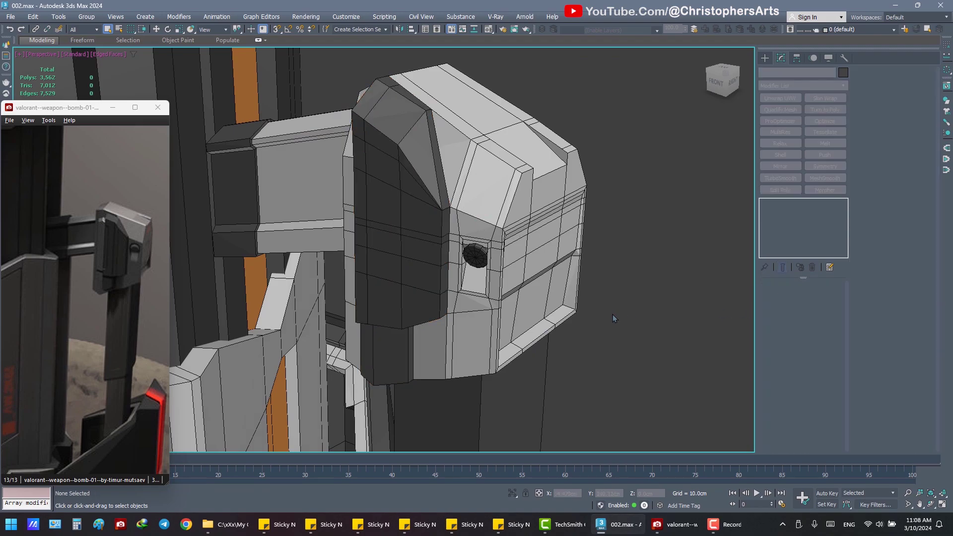
key("shift+z")
key("ctrl+z")
key("shift+z")
key("ctrl+y")
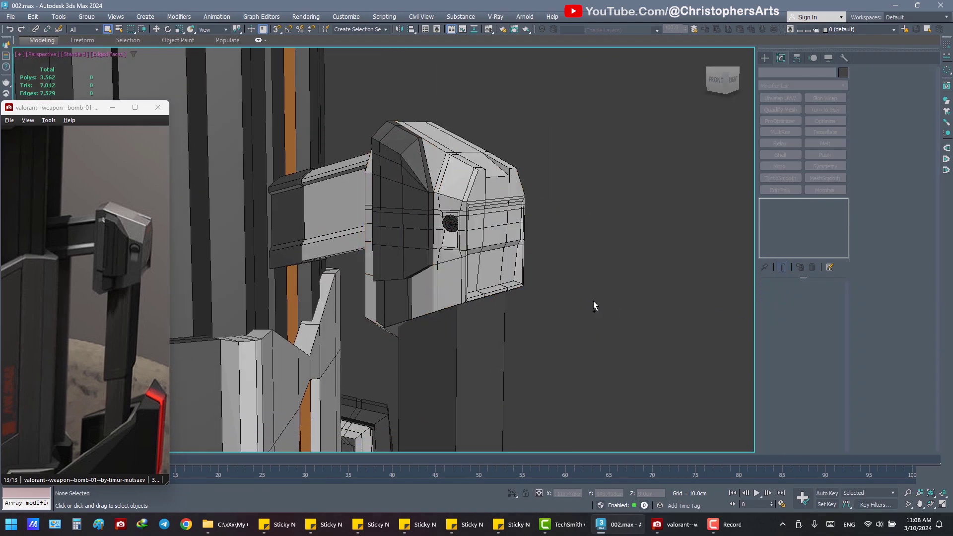
key("ctrl+s")
- Select the Object028 armor panel from below in Edge mode
scroll(451, 269, "up", 3)
middle_click_drag(447, 276, 457, 223, "alt")
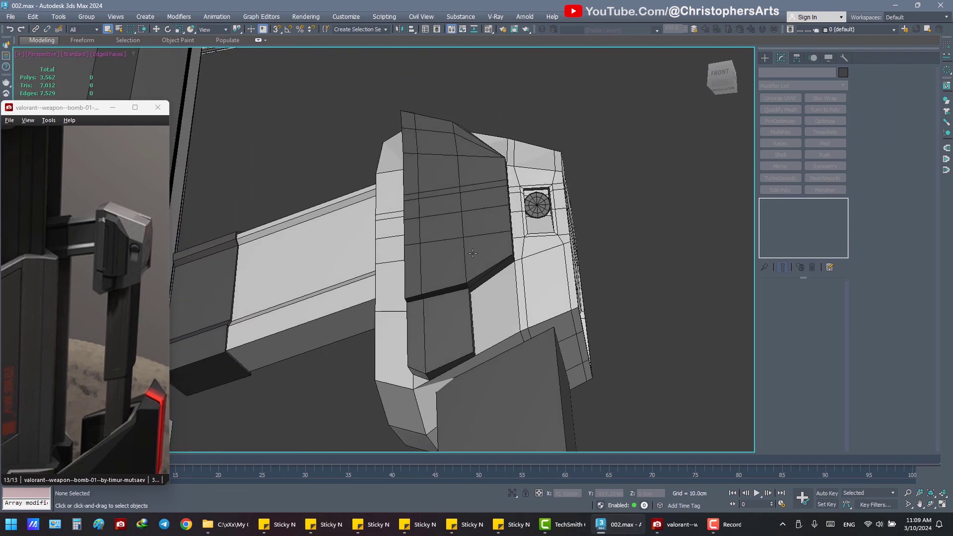
left_click(457, 223)
left_click(787, 310)
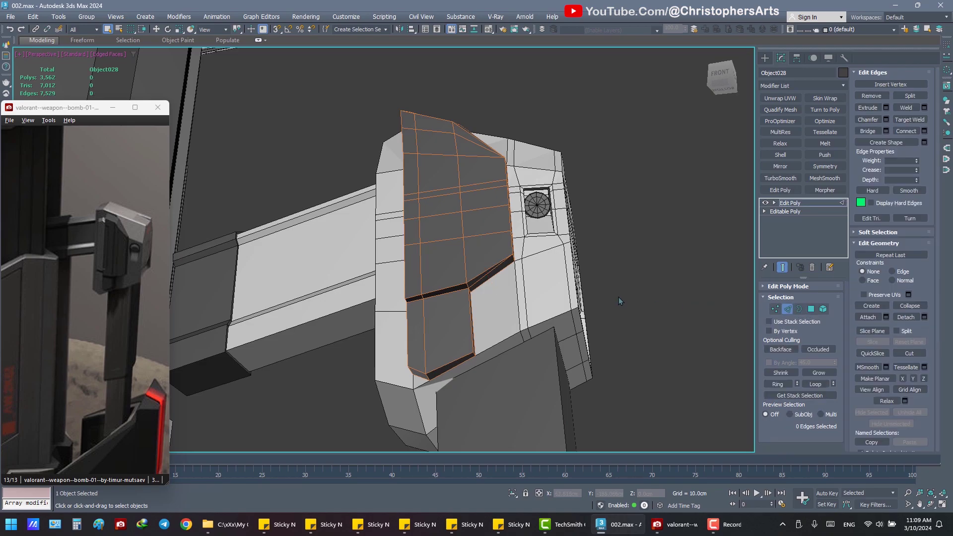
middle_click_drag(462, 249, 463, 228, "alt")
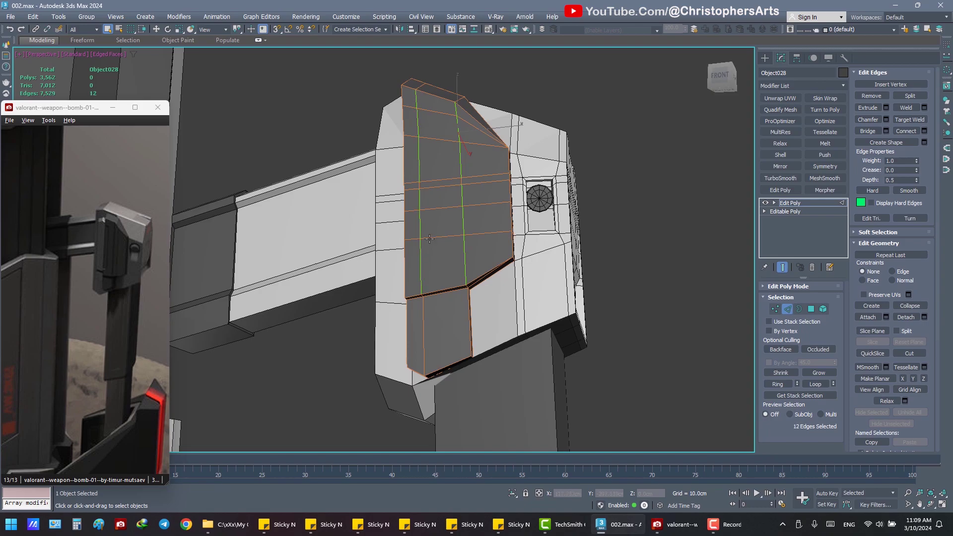
- Select the vertical column of edges running up the dark housing panel
mouse_move(429, 239)
middle_mouse_down("alt")
mouse_move(424, 192)
mouse_move(454, 179)
mouse_move(445, 149)
mouse_move(433, 170)
mouse_move(387, 199)
middle_mouse_up("alt")
right_click(425, 191)
left_click(456, 176)
left_click(380, 211, "ctrl")
left_click(379, 194, "ctrl")
left_click(380, 162, "ctrl")
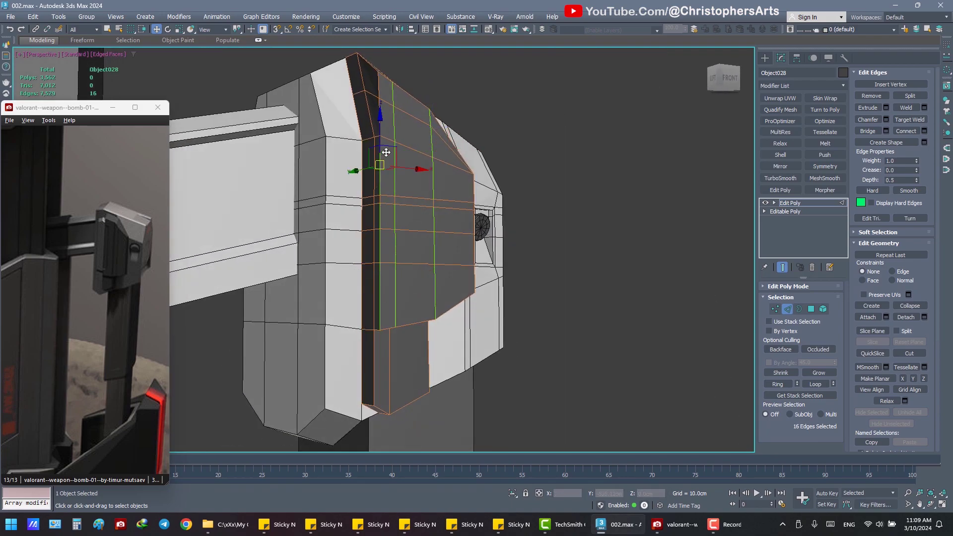
left_click(380, 132, "ctrl")
left_click(380, 107, "ctrl")
- Connect the selected edges with a new vertical edge, sliding it across the panel faces
mouse_move(380, 106)
middle_mouse_down("alt")
mouse_move(412, 142)
mouse_move(447, 138)
mouse_move(445, 124)
mouse_move(454, 172)
mouse_move(486, 139)
middle_mouse_up("alt")
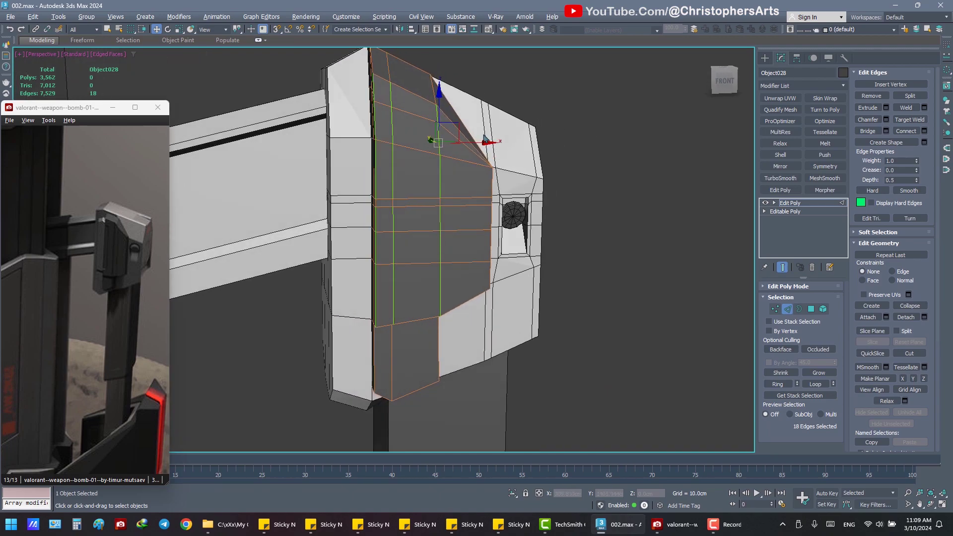
right_click(541, 322)
left_click(456, 365)
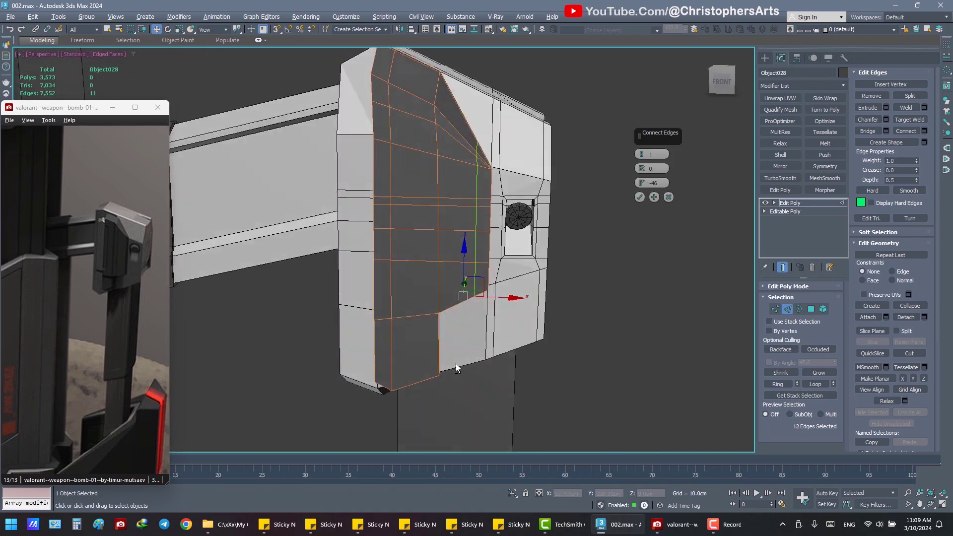
left_click_drag(642, 182, 628, 176)
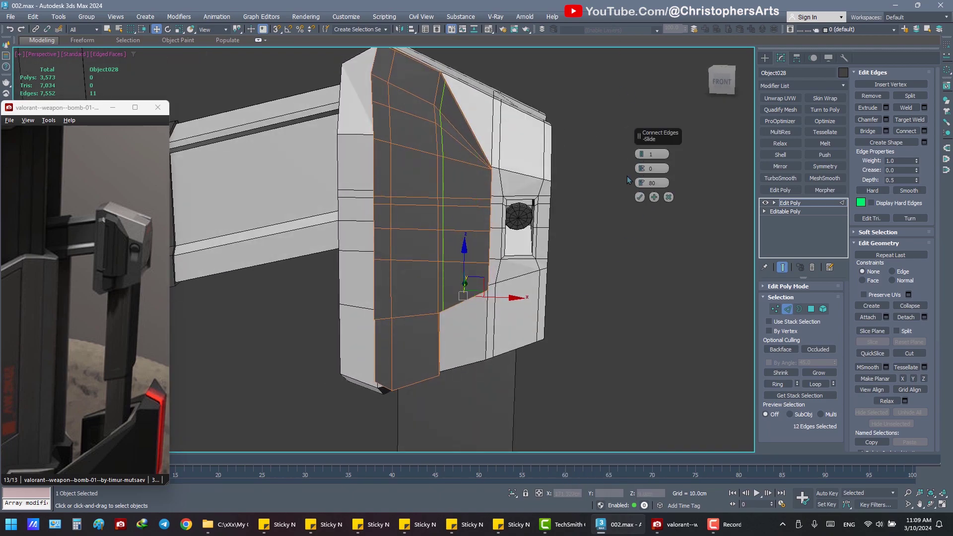
left_click(640, 197)
left_click(812, 309)
- Select the panel's polygon column from the bottom up to the top
middle_click_drag(447, 249, 486, 224, "alt")
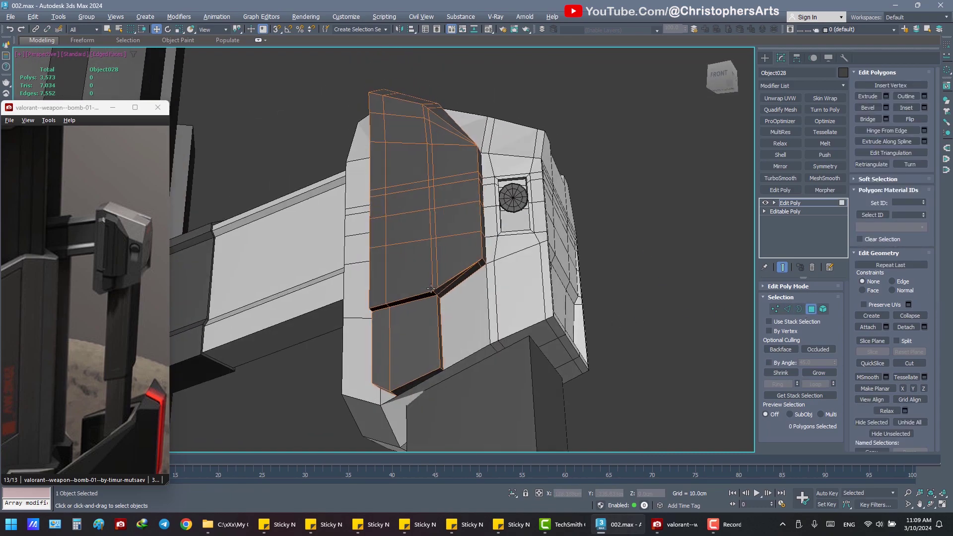
left_click(412, 328)
left_click(397, 372, "ctrl")
middle_click_drag(392, 305, 398, 288, "alt")
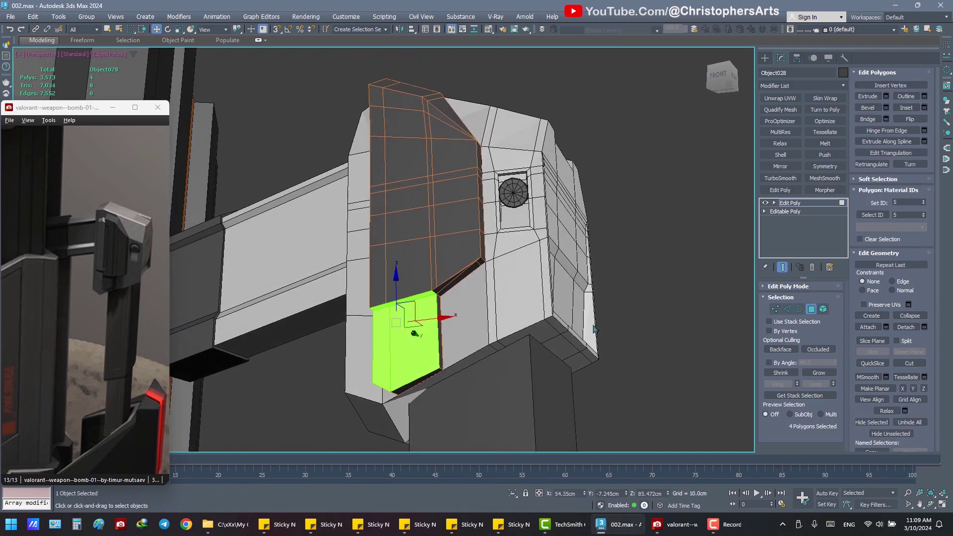
left_click(410, 263)
left_click(379, 276, "ctrl")
left_click(379, 229, "ctrl")
left_click(412, 226, "ctrl")
left_click(397, 201, "ctrl")
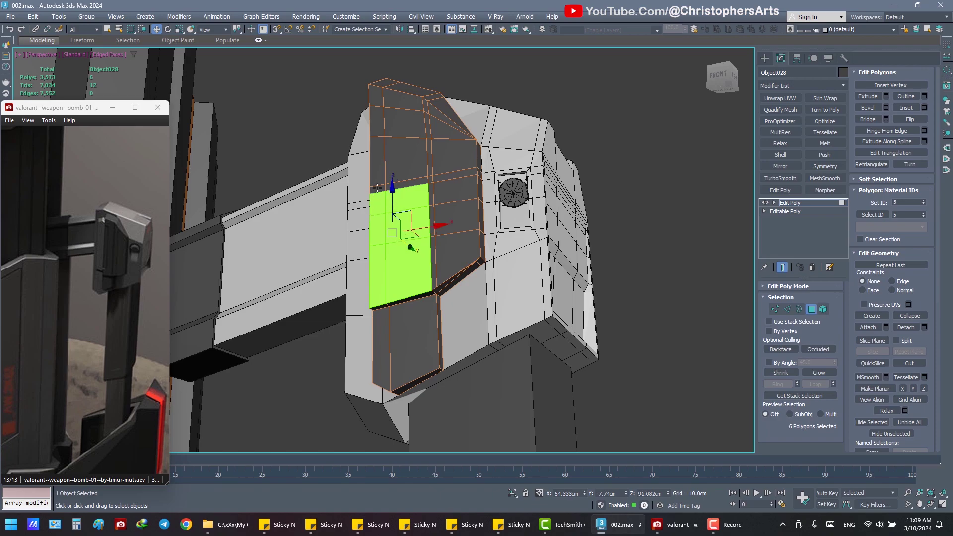
left_click(393, 170, "ctrl")
left_click(386, 149, "ctrl")
left_click(397, 121, "ctrl")
left_click(393, 97, "ctrl")
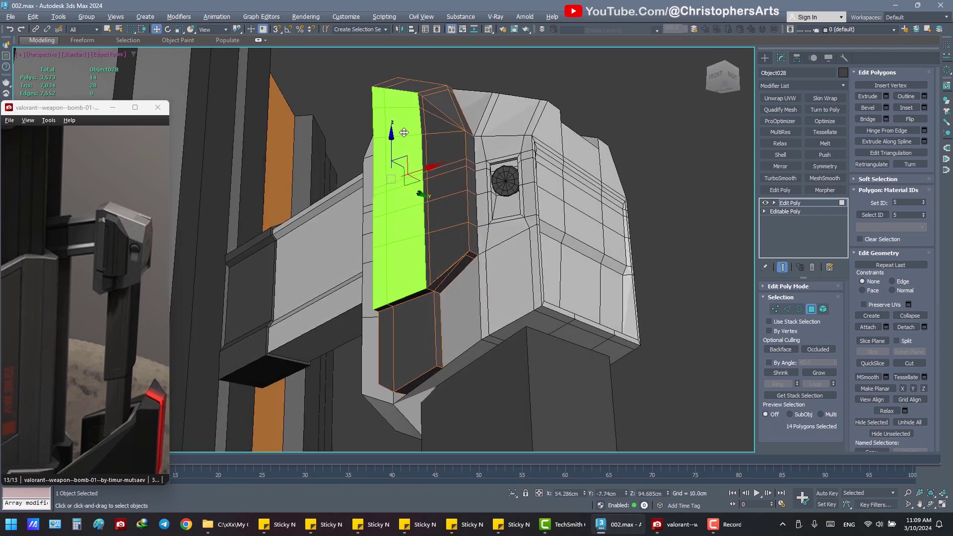
- Cut an extra edge across the panel's notch with the Cut tool
mouse_move(392, 97)
middle_mouse_down("alt")
mouse_move(414, 190)
mouse_move(422, 162)
mouse_move(447, 298)
mouse_move(445, 251)
mouse_move(458, 284)
middle_mouse_up("alt")
scroll(448, 298, "up", 2)
scroll(448, 298, "up", 2)
left_click(776, 309)
right_click(603, 283)
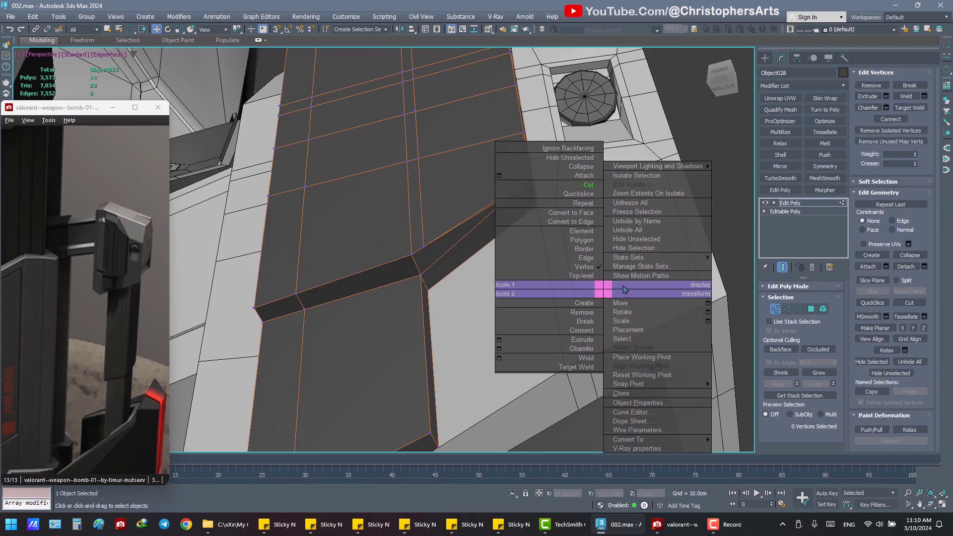
left_click(546, 183)
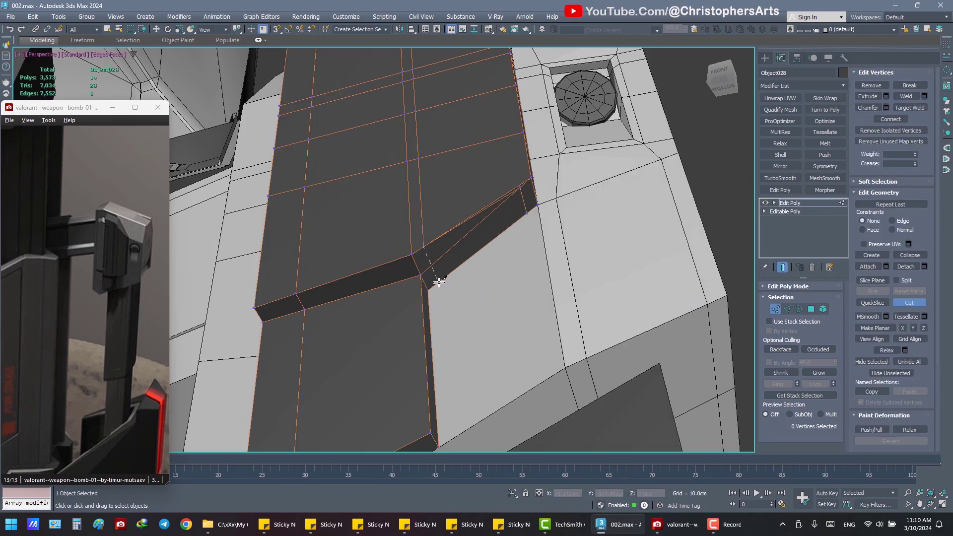
left_click(812, 309)
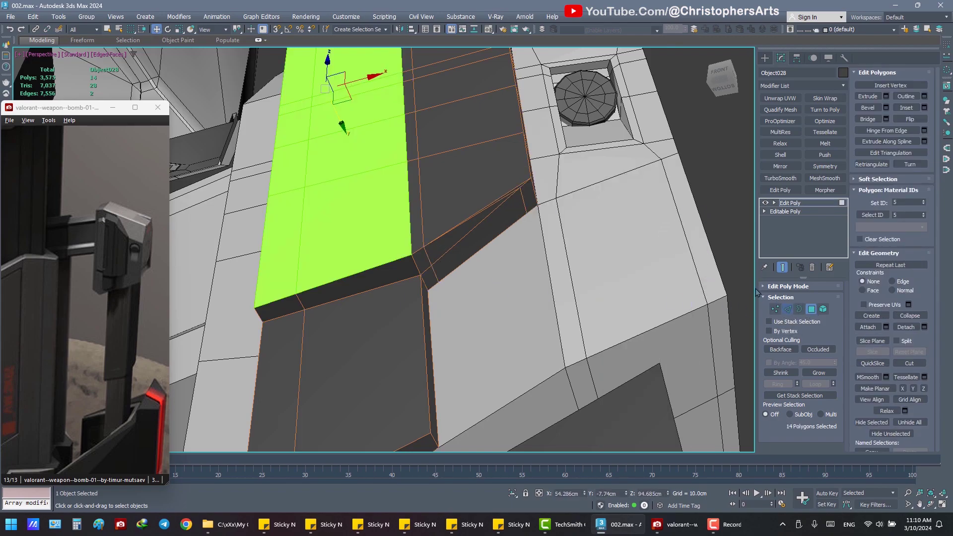
left_click(812, 309)
- Select the six vertices along the panel's bottom edge and save as 002.max
middle_click_drag(539, 239, 437, 239, "alt")
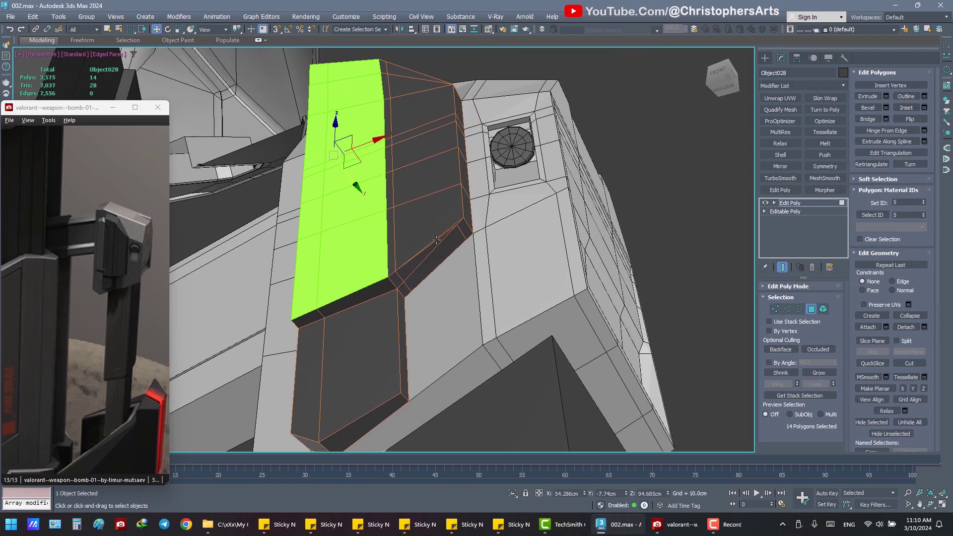
mouse_move(351, 179)
middle_mouse_down("alt")
mouse_move(364, 165)
mouse_move(382, 257)
mouse_move(443, 284)
middle_mouse_up("alt")
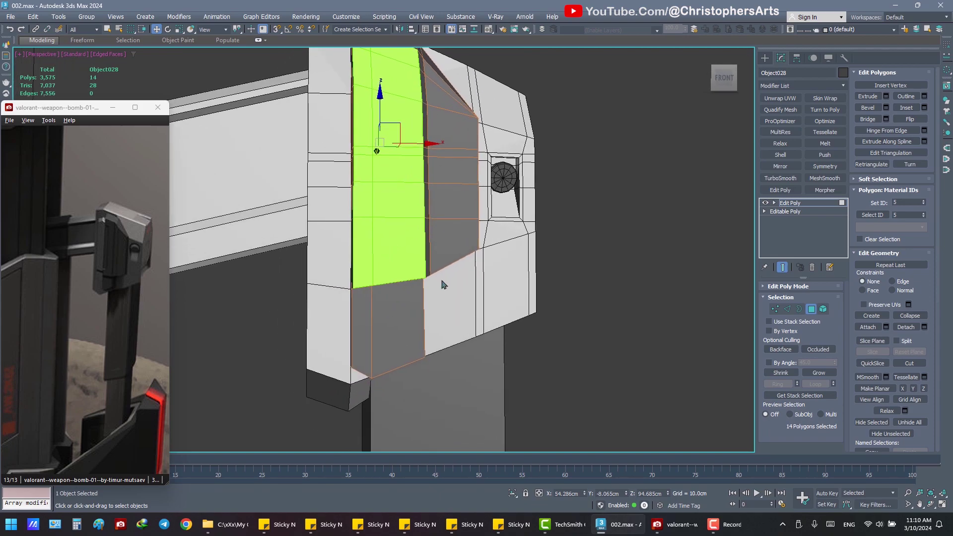
left_click(774, 309)
left_click_drag(480, 341, 383, 326)
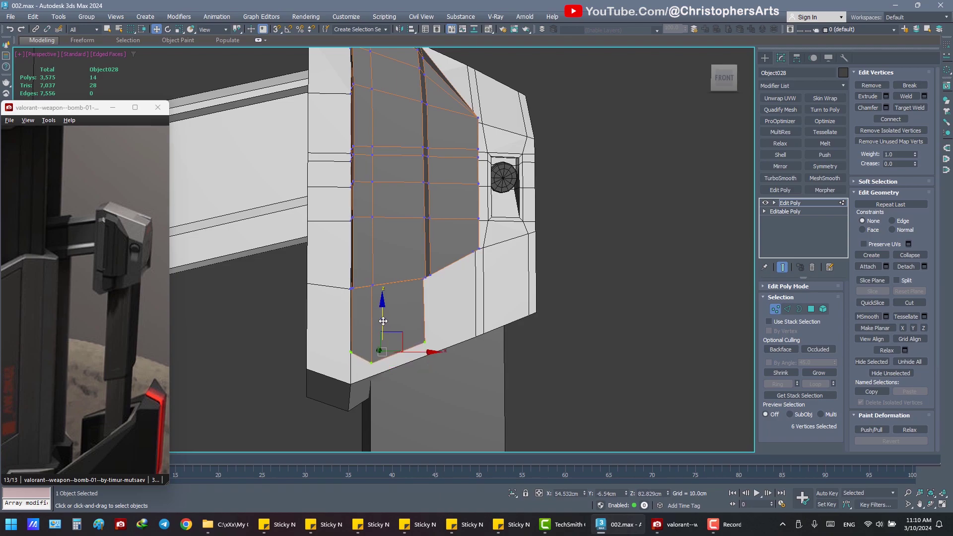
mouse_move(383, 321)
middle_mouse_down("alt")
mouse_move(377, 330)
mouse_move(448, 314)
middle_mouse_up("alt")
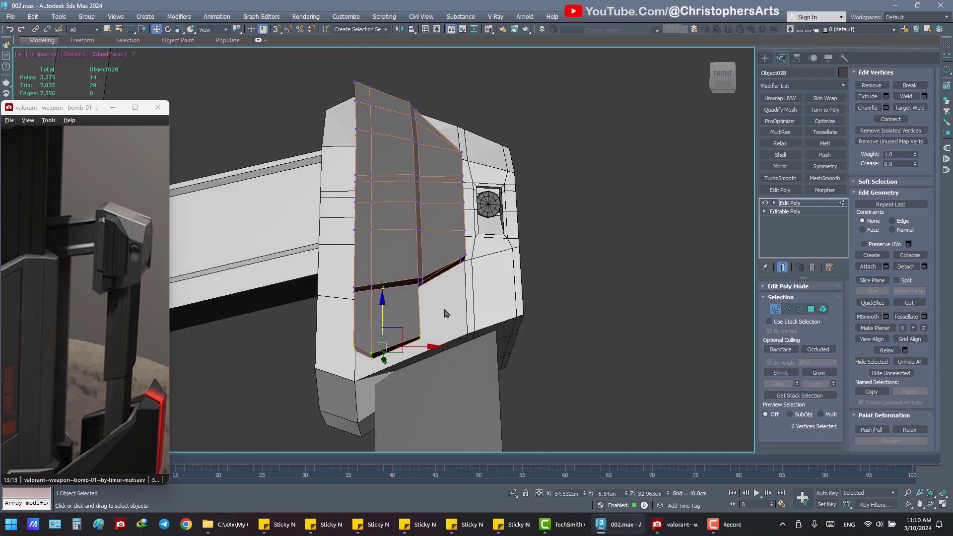
mouse_move(425, 314)
middle_mouse_down("alt")
mouse_move(370, 321)
mouse_move(362, 301)
mouse_move(400, 290)
mouse_move(445, 308)
middle_mouse_up("alt")
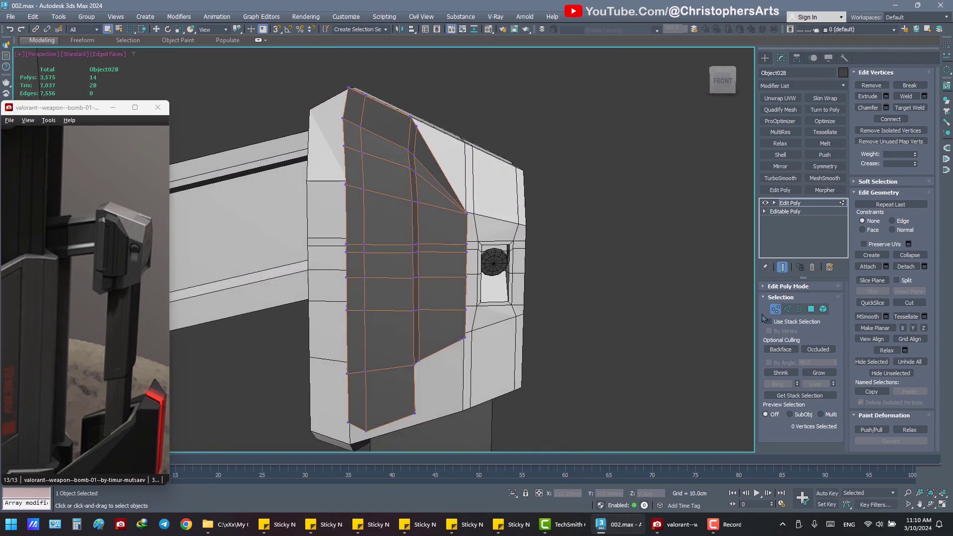
key("ctrl+s")
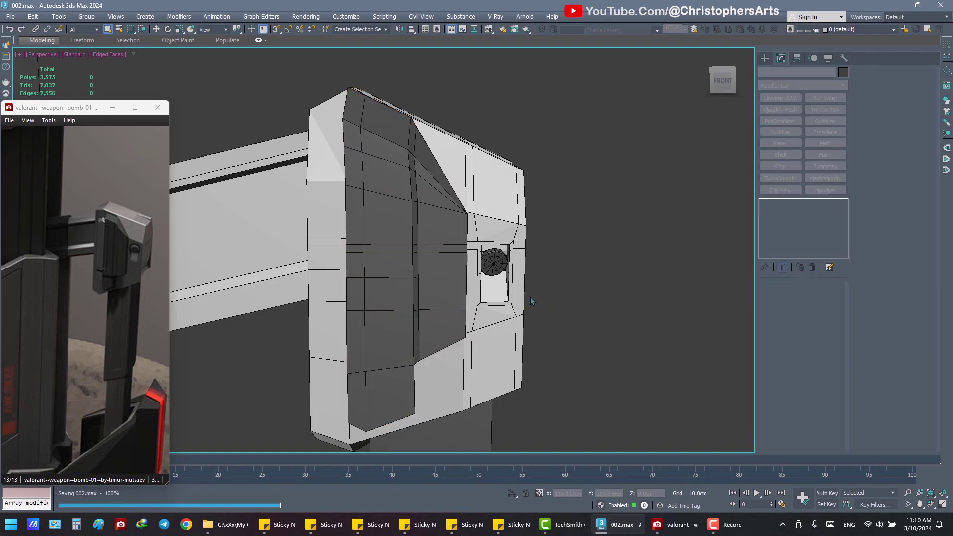
- Raise the panel's lower-left corner vertices upward along Z
mouse_move(531, 301)
middle_mouse_down("alt")
mouse_move(444, 286)
mouse_move(621, 315)
middle_mouse_up("alt")
left_click(775, 309)
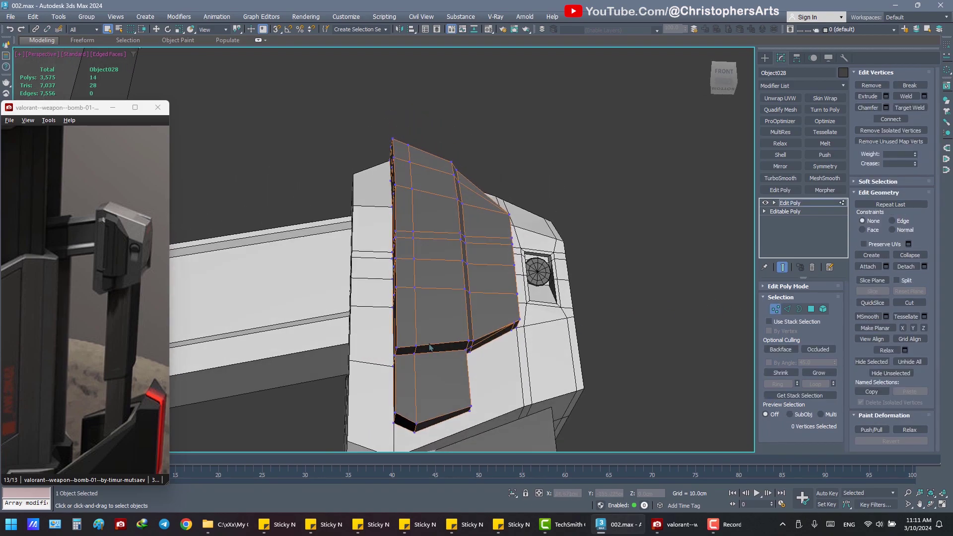
left_click(411, 348, "ctrl")
middle_click_drag(411, 348, 428, 332, "alt")
key("w")
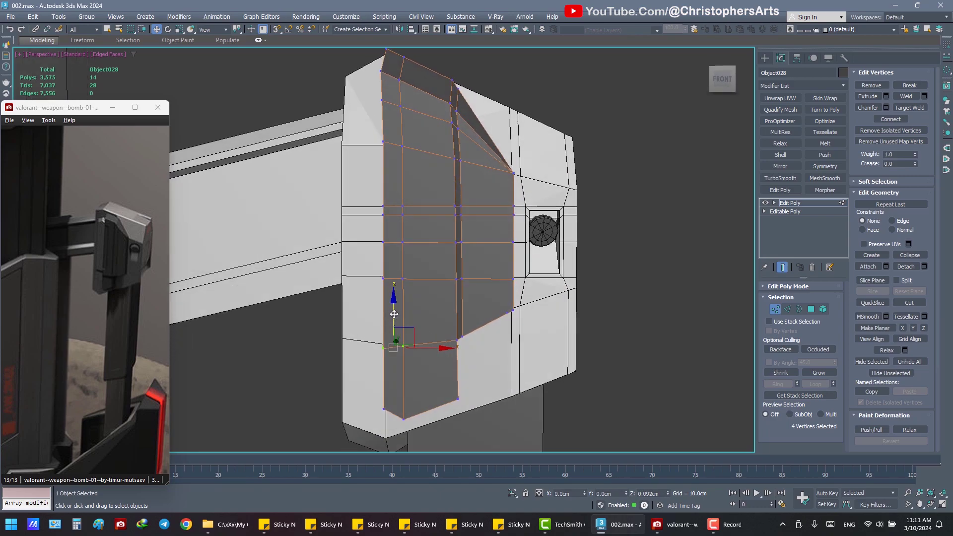
left_click_drag(393, 305, 394, 293)
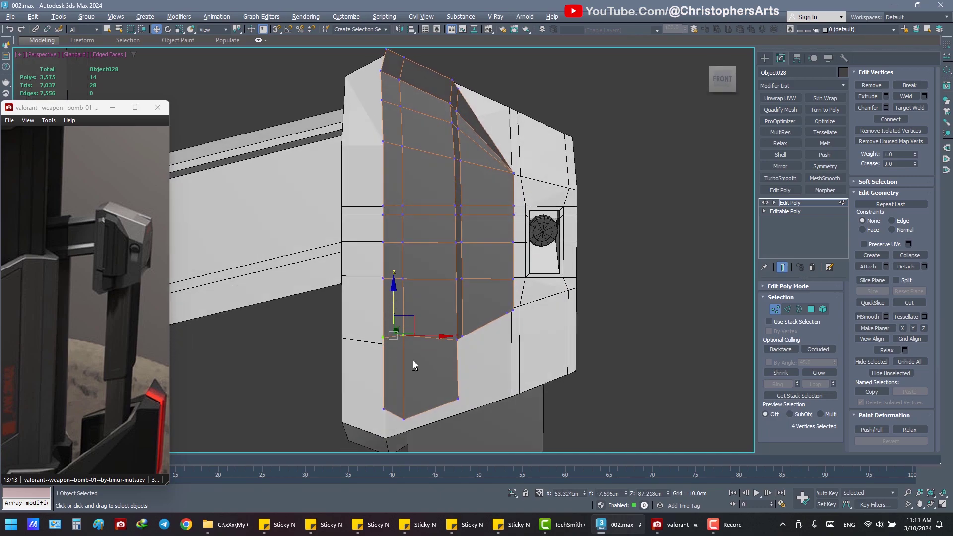
- Adjust the two left-edge vertices and a single lower panel vertex, then clear the selection
left_click_drag(370, 348, 395, 326)
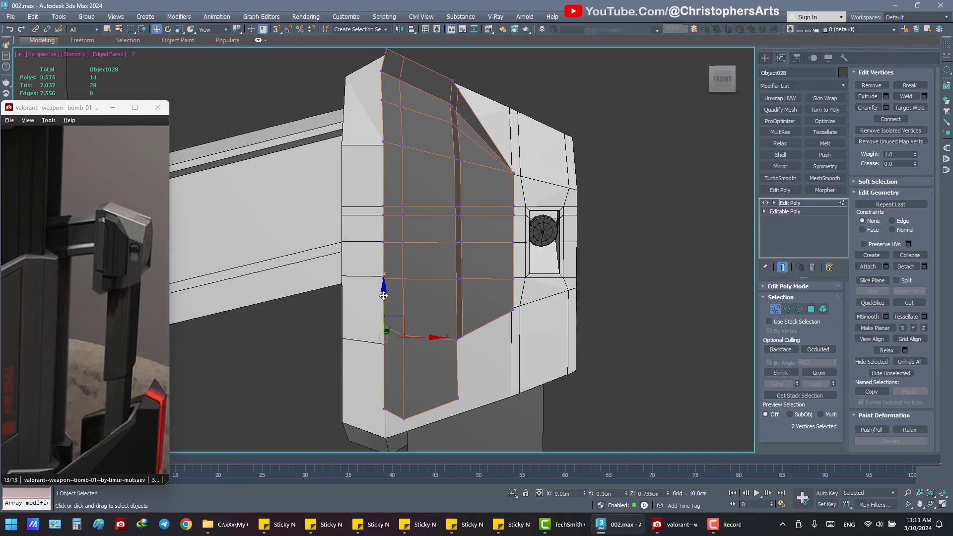
middle_click_drag(384, 296, 446, 317, "alt")
key("q")
left_click(633, 328)
mouse_move(633, 328)
middle_mouse_down("alt")
mouse_move(555, 320)
mouse_move(579, 317)
mouse_move(403, 366)
middle_mouse_up("alt")
left_click(404, 366)
key("w")
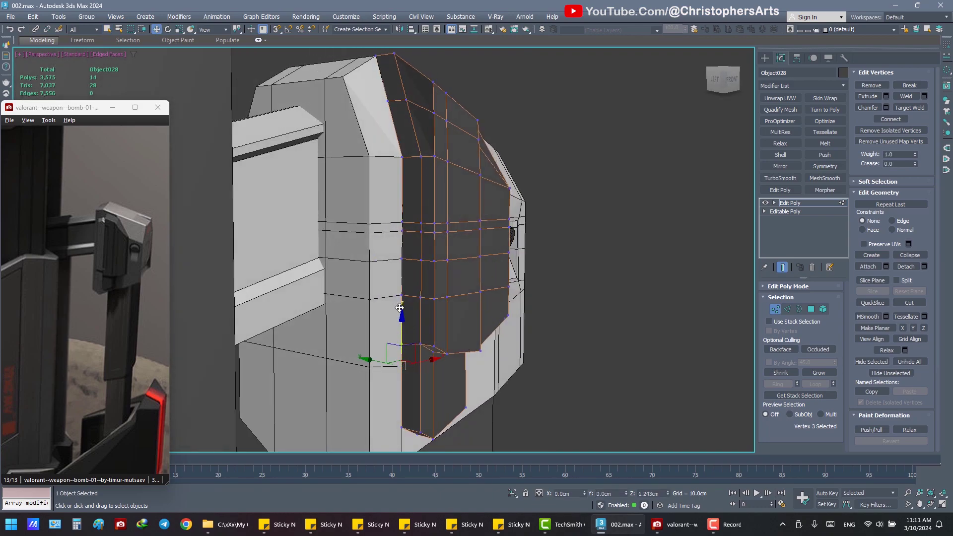
key("q")
left_click(400, 317)
mouse_move(400, 318)
middle_mouse_down("alt")
mouse_move(455, 320)
mouse_move(389, 296)
mouse_move(413, 320)
middle_mouse_up("alt")
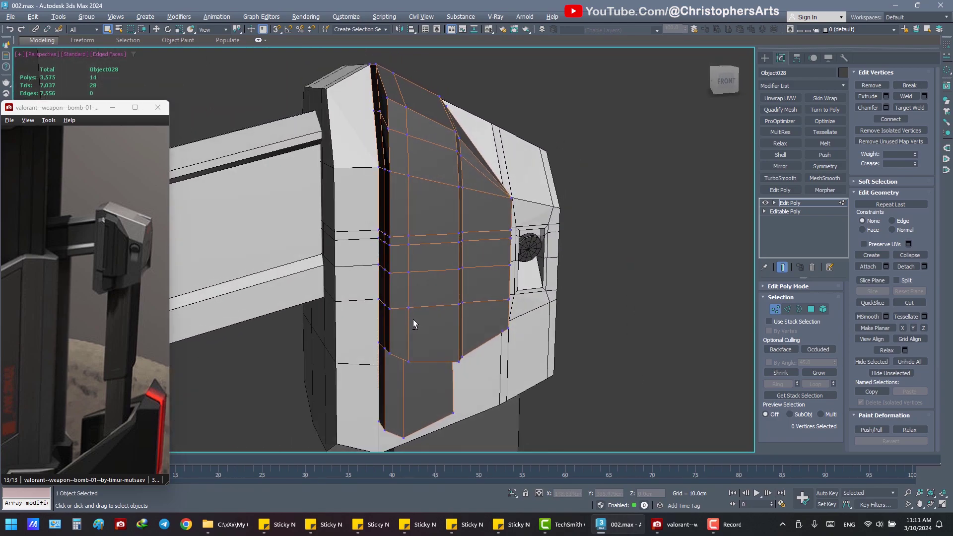
- Select the 15 polygons running up the dark slot
left_click(811, 309)
middle_click_drag(603, 323, 595, 324, "alt")
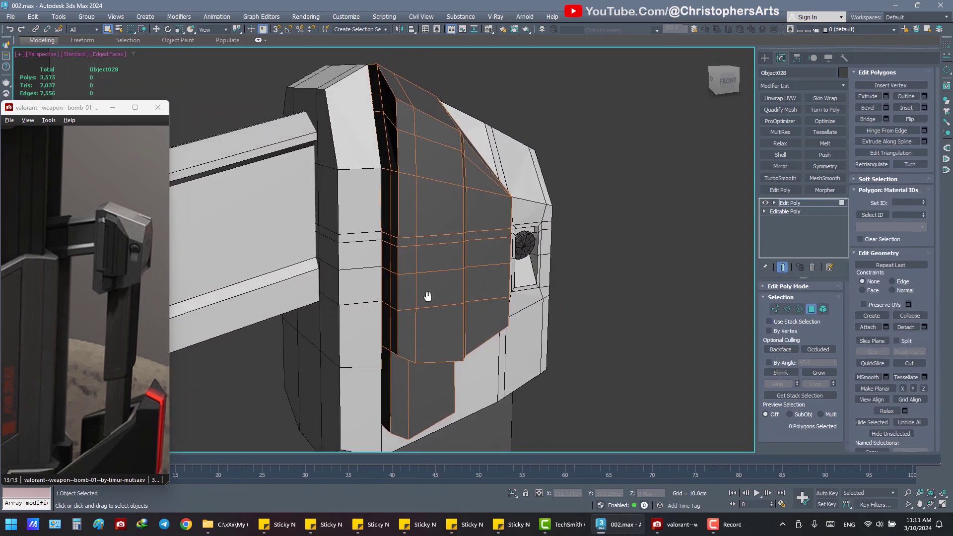
middle_click_drag(428, 297, 404, 342, "alt")
left_click_drag(403, 343, 405, 176)
mouse_move(404, 176)
middle_mouse_down("alt")
mouse_move(402, 257)
mouse_move(448, 262)
middle_mouse_up("alt")
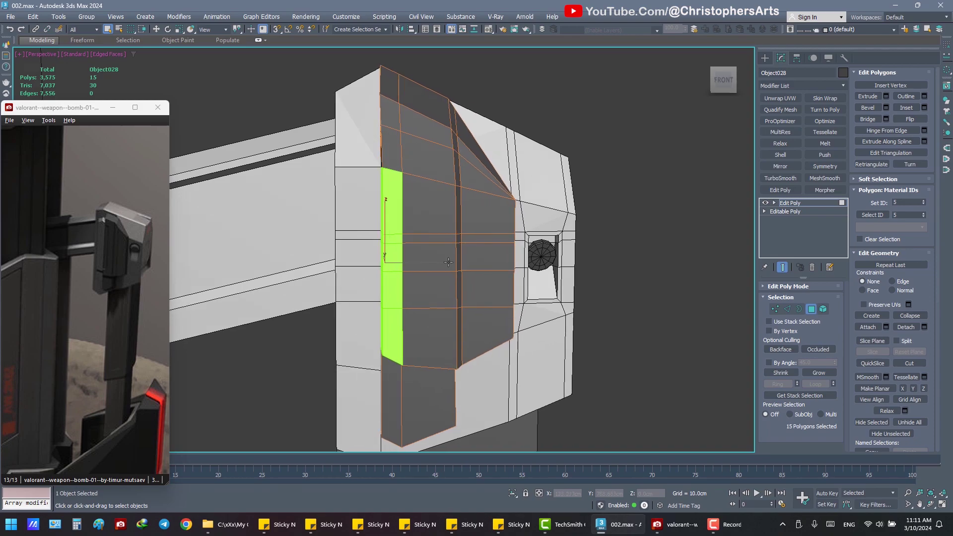
- Connect the strip's edges with a new loop and flatten it with Make Planar
left_click(787, 309)
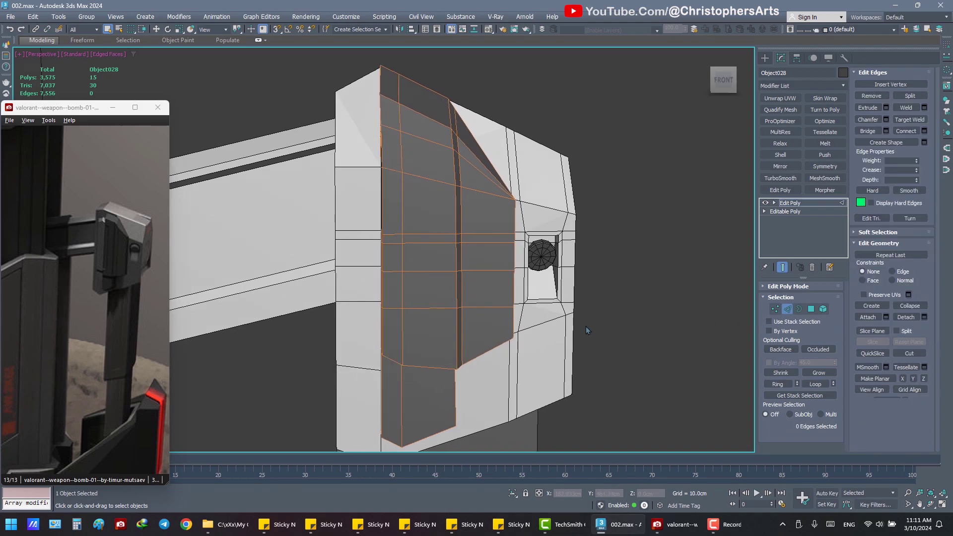
right_click(454, 330)
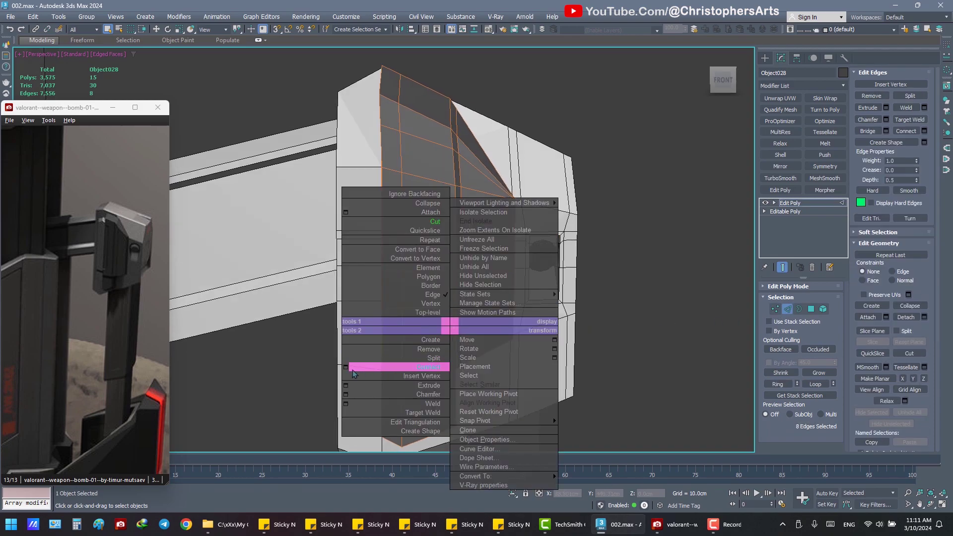
left_click(437, 367)
middle_click_drag(533, 272, 521, 259)
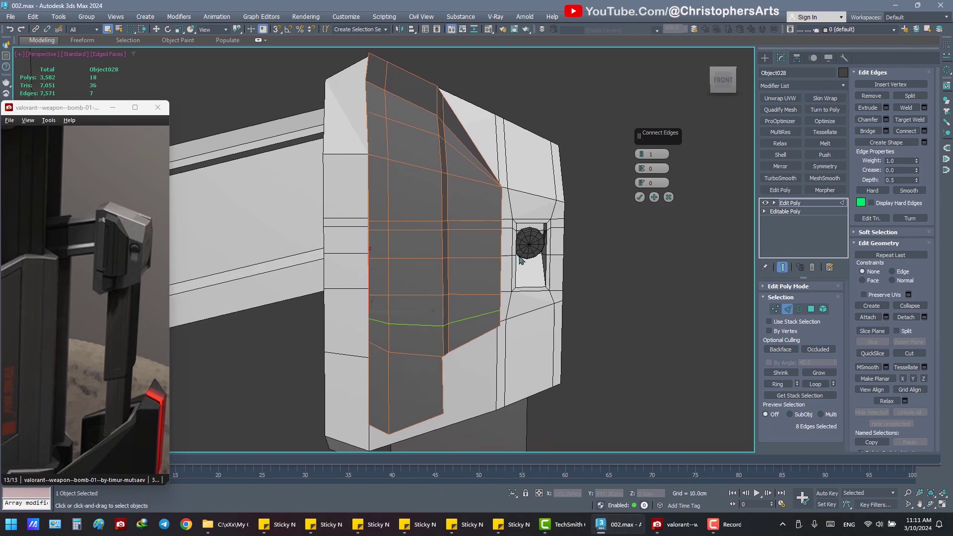
left_click(641, 197)
left_click(918, 378)
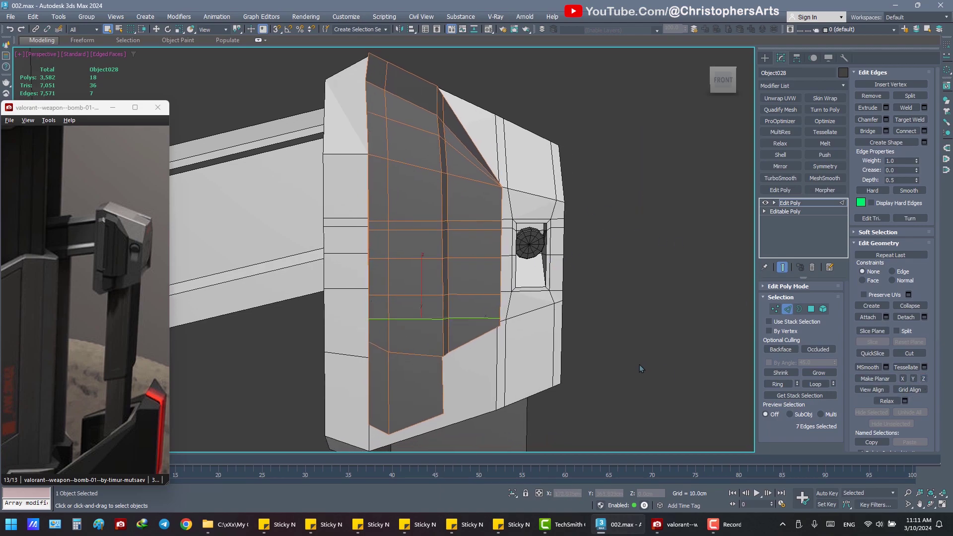
- Refine the strip selection, dropping its bottom row and adding three polygons above
key("w")
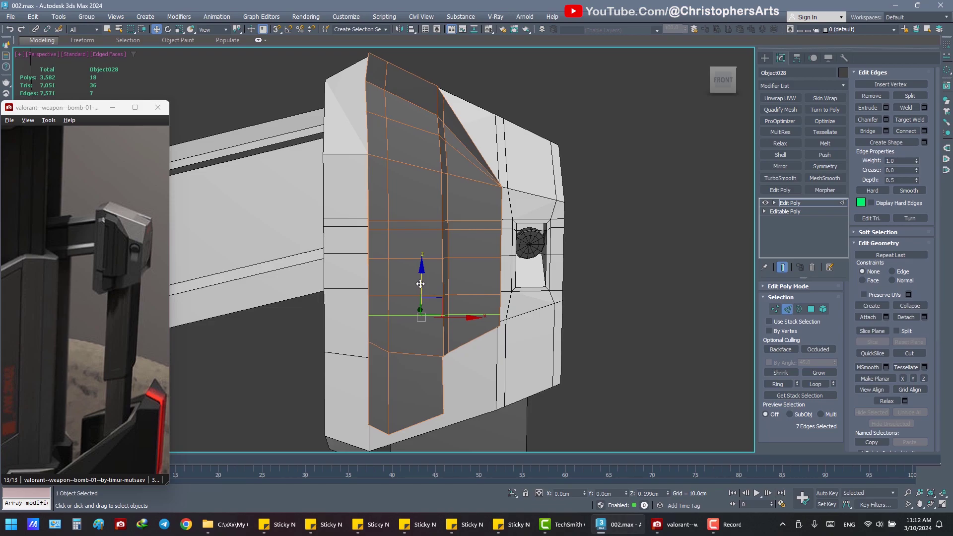
mouse_move(435, 289)
middle_mouse_down("alt")
mouse_move(423, 289)
mouse_move(544, 303)
middle_mouse_up("alt")
key("q")
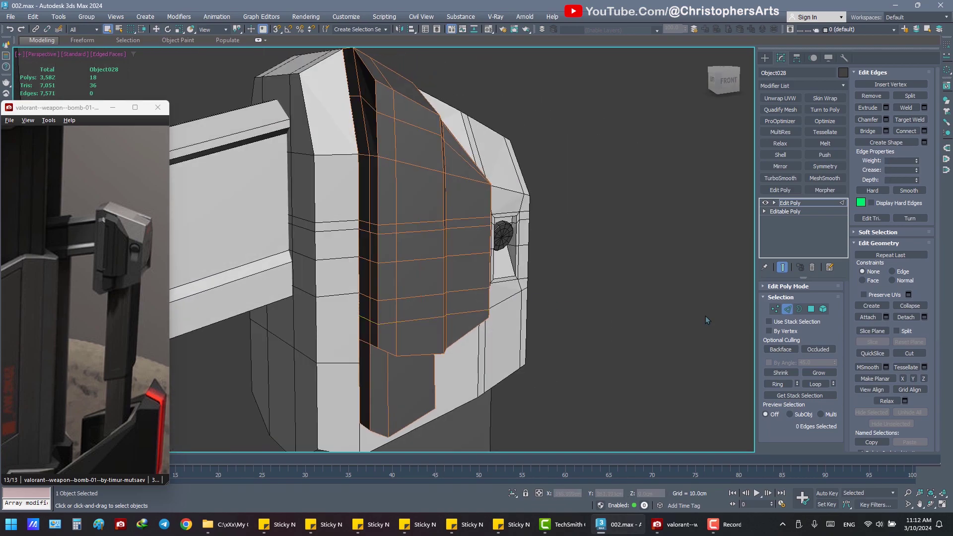
key("4")
middle_click_drag(695, 308, 646, 311, "alt")
left_click_drag(409, 371, 412, 339, "alt")
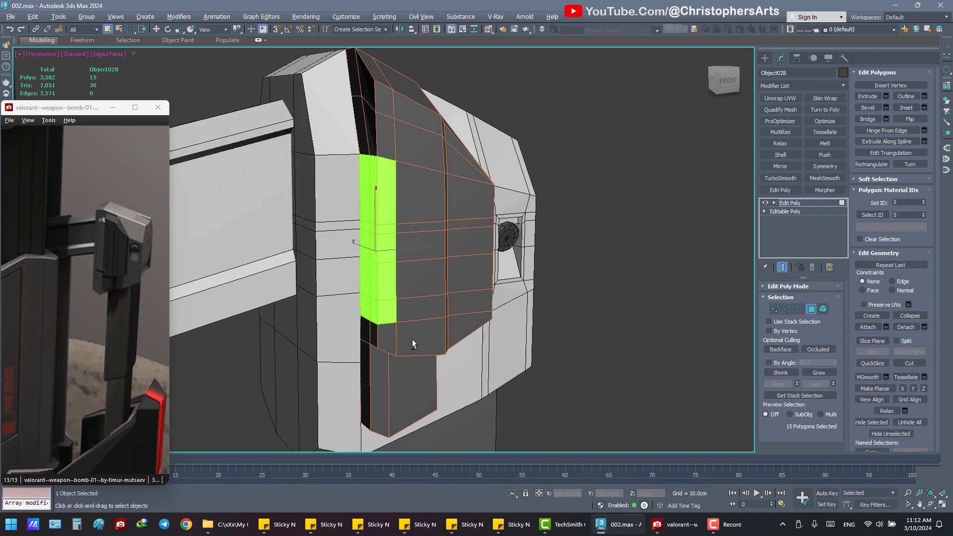
middle_click_drag(412, 338, 439, 324, "alt")
mouse_move(444, 247)
middle_mouse_down("alt")
mouse_move(420, 245)
mouse_move(427, 233)
mouse_move(452, 249)
mouse_move(446, 197)
middle_mouse_up("alt")
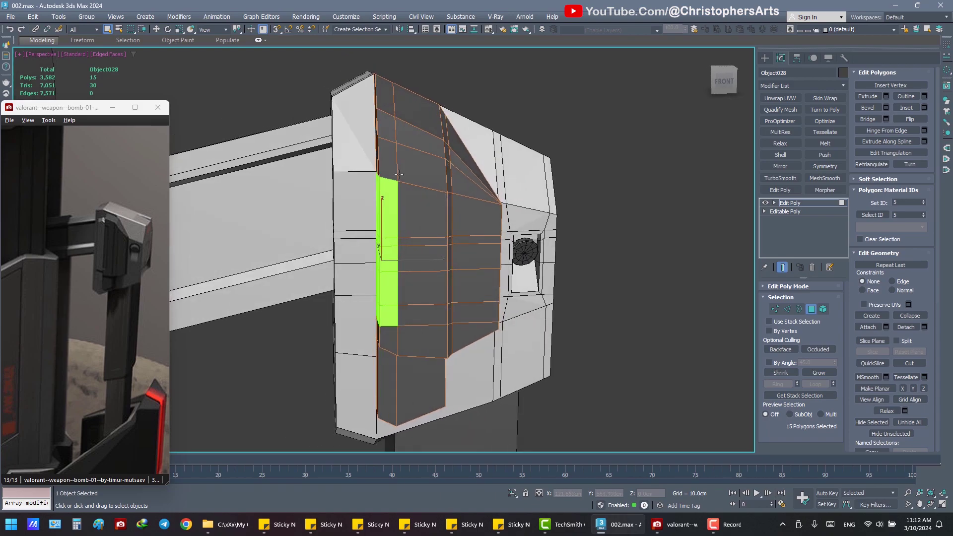
left_click(399, 174, "ctrl")
middle_click_drag(377, 160, 402, 179, "alt")
left_click(360, 144, "ctrl")
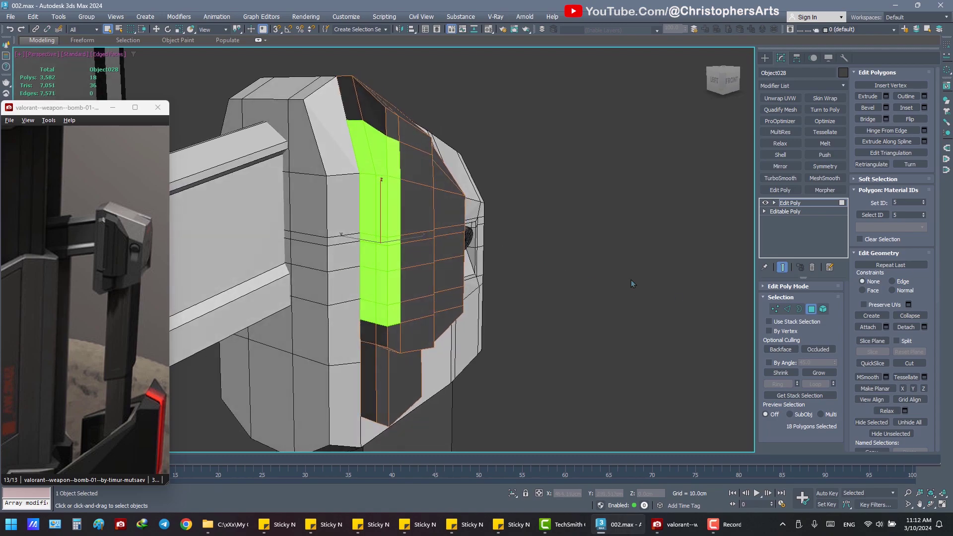
- Cut new edges splitting the upper polygons of the panel face
left_click(776, 309)
scroll(552, 226, "up", 2)
scroll(570, 238, "up", 2)
right_click(535, 221)
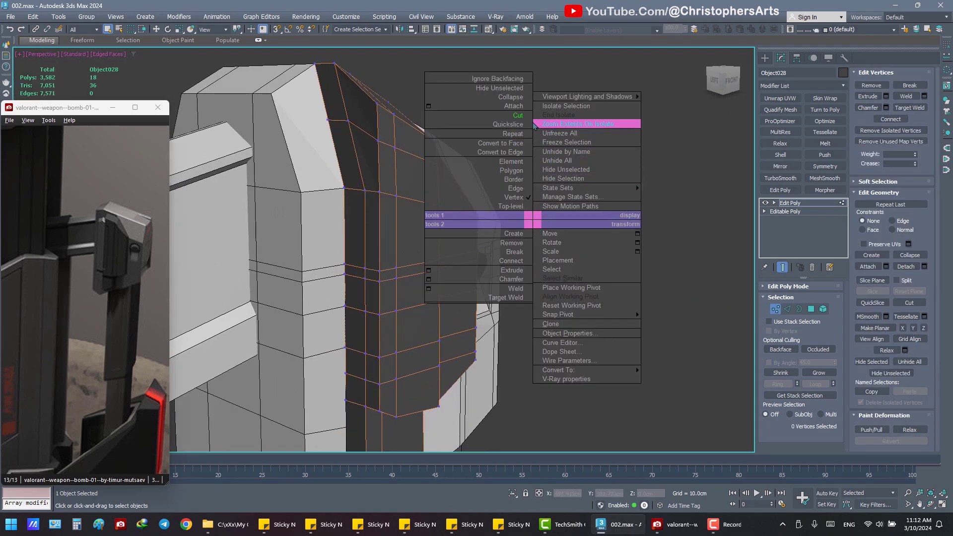
left_click(518, 115)
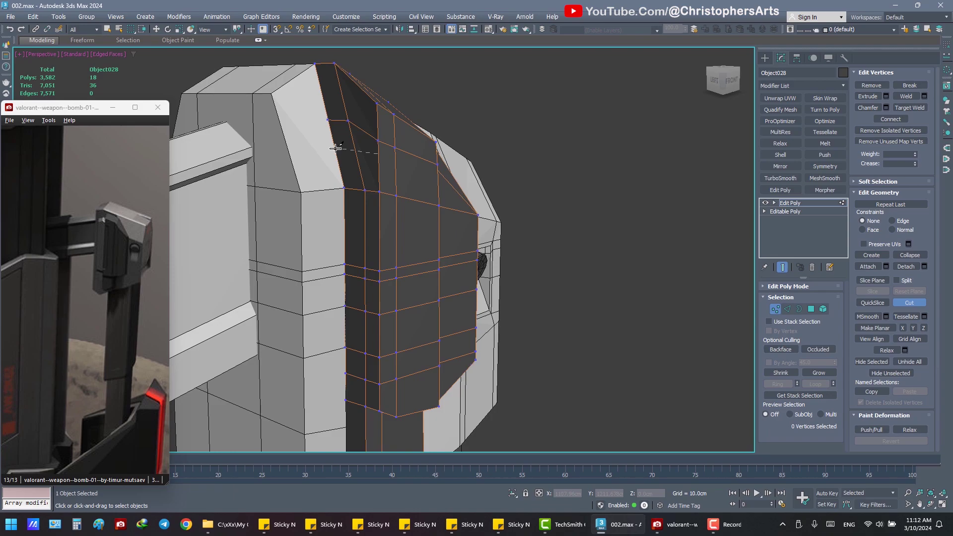
mouse_move(334, 148)
middle_mouse_down("alt")
mouse_move(379, 159)
mouse_move(362, 158)
middle_mouse_up("alt")
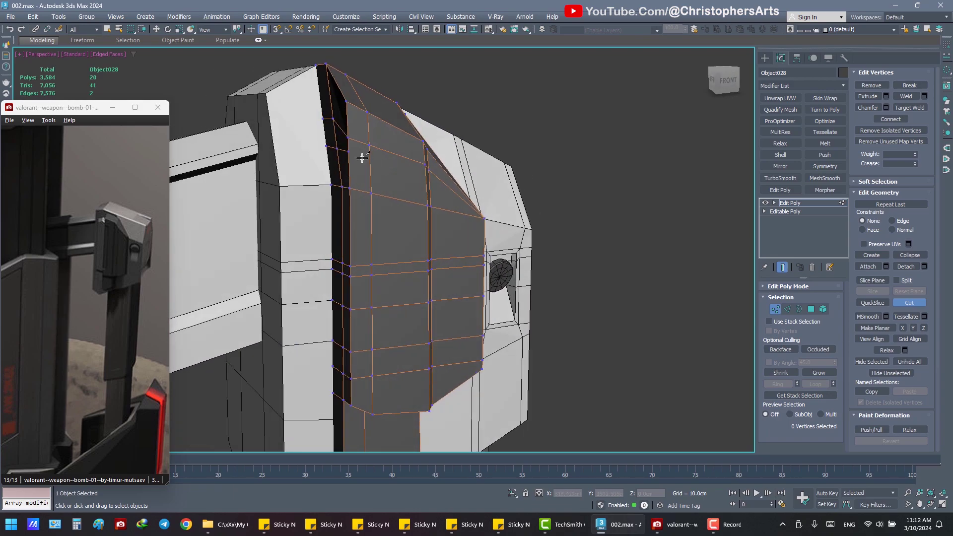
mouse_move(432, 189)
middle_mouse_down("alt")
mouse_move(373, 185)
mouse_move(402, 187)
middle_mouse_up("alt")
key("q")
left_click(812, 308)
- Reselect the narrow vertical strip, excluding its top polygon, ready for bevelling
key("ctrl+a")
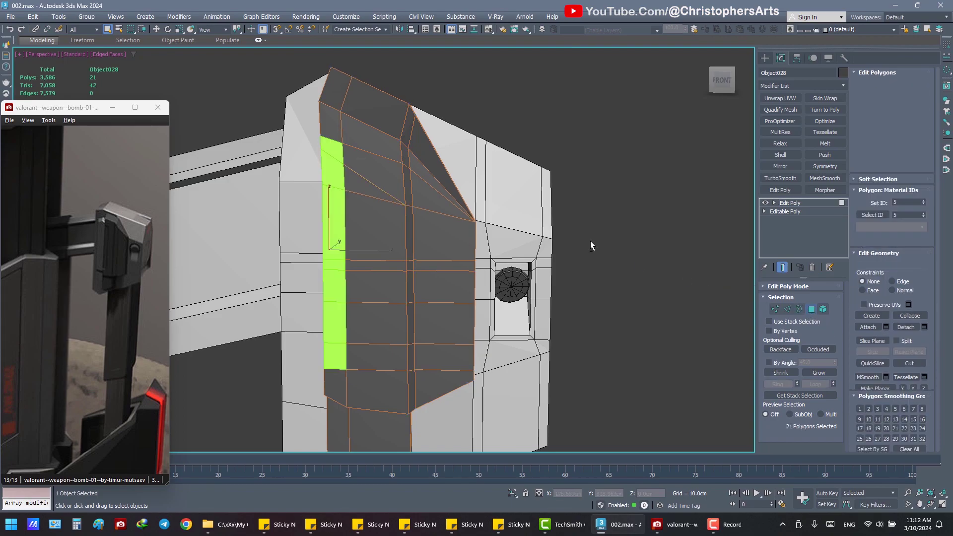
middle_click_drag(591, 240, 610, 233, "alt")
left_click(302, 134, "alt")
mouse_move(302, 134)
middle_mouse_down("alt")
mouse_move(407, 215)
mouse_move(372, 177)
middle_mouse_up("alt")
right_click(373, 177)
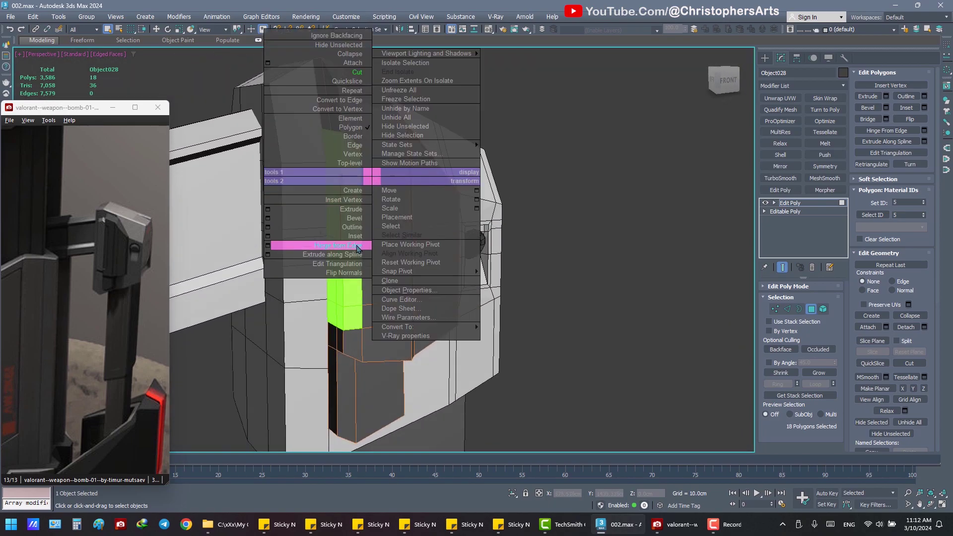
- Bevel the strip with negative Height and Outline to sink and narrow it
left_click(272, 224)
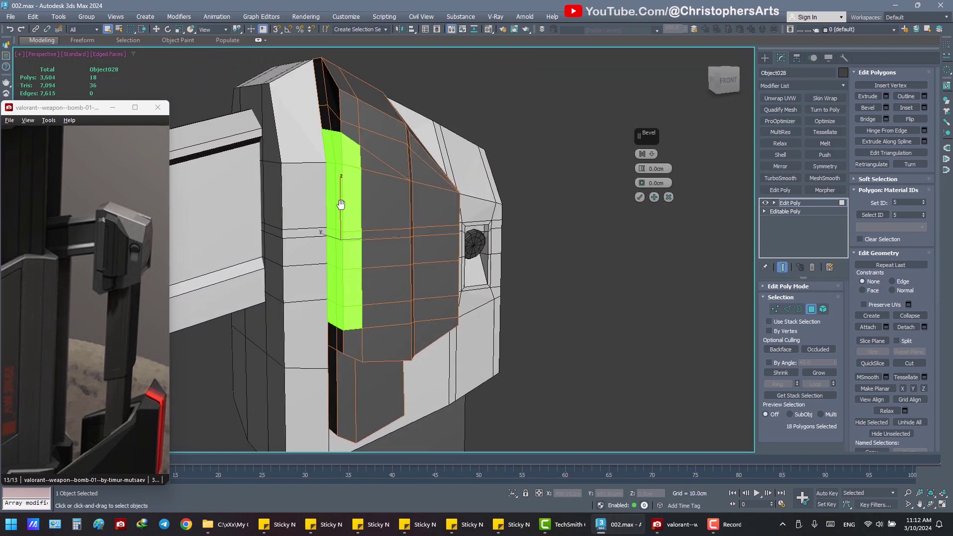
scroll(415, 225, "up", 3)
left_click_drag(643, 173, 643, 176)
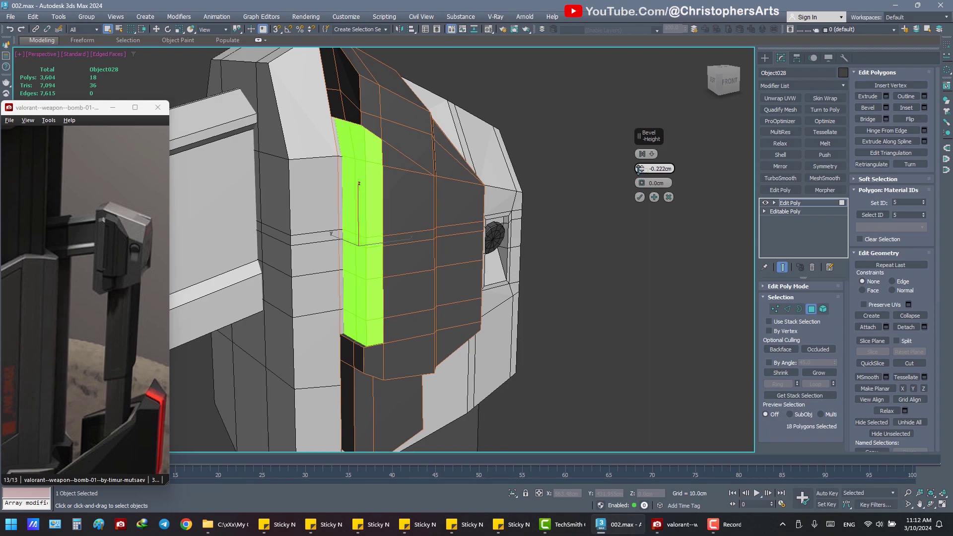
left_click_drag(642, 184, 570, 180)
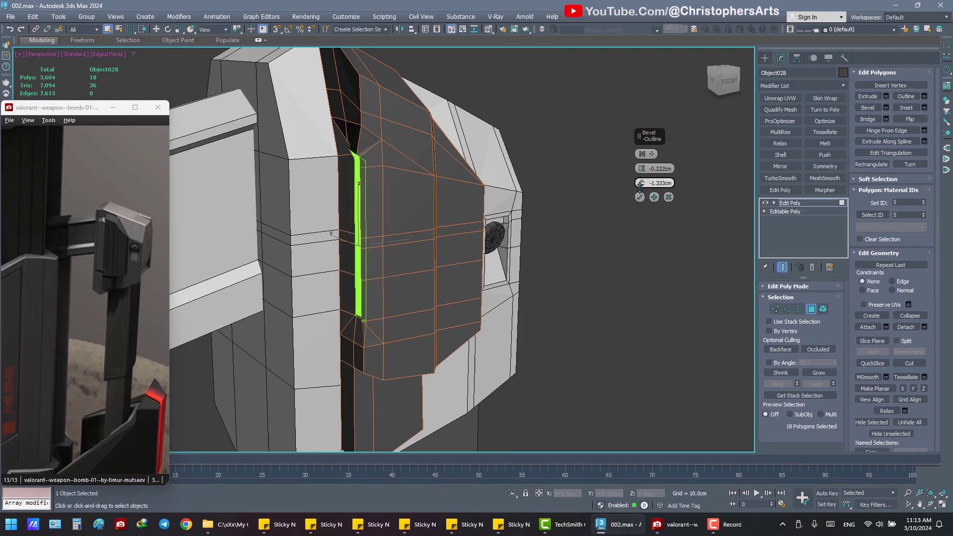
mouse_move(571, 180)
middle_mouse_down("alt")
mouse_move(523, 141)
mouse_move(505, 159)
mouse_move(579, 182)
middle_mouse_up("alt")
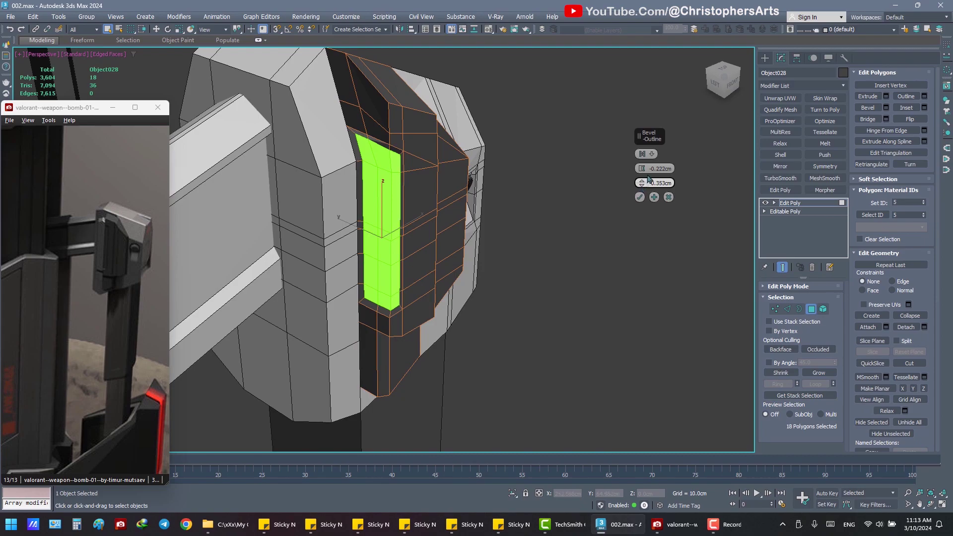
- Try the By Polygon and other bevel directions, then return to the original direction
left_click(645, 154)
left_click(683, 173)
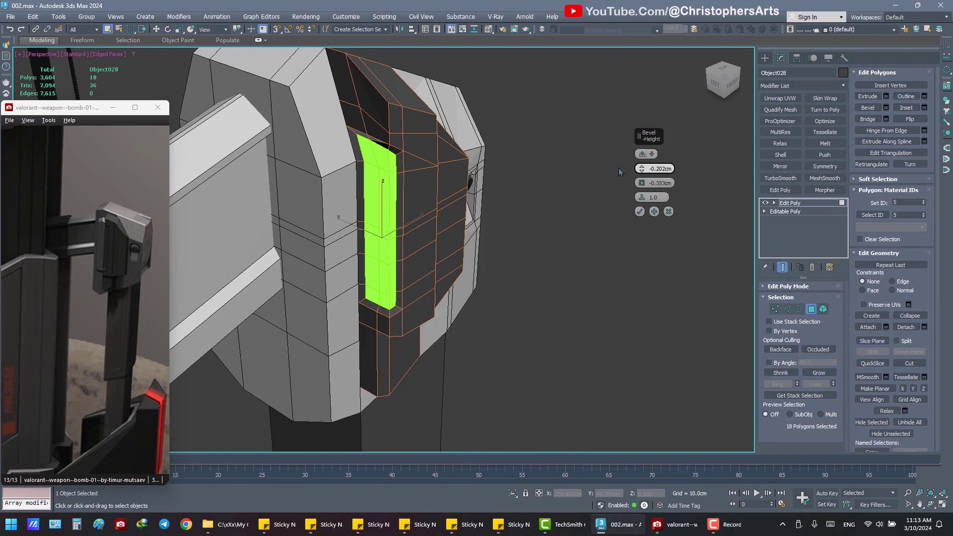
middle_click_drag(619, 168, 565, 159, "alt")
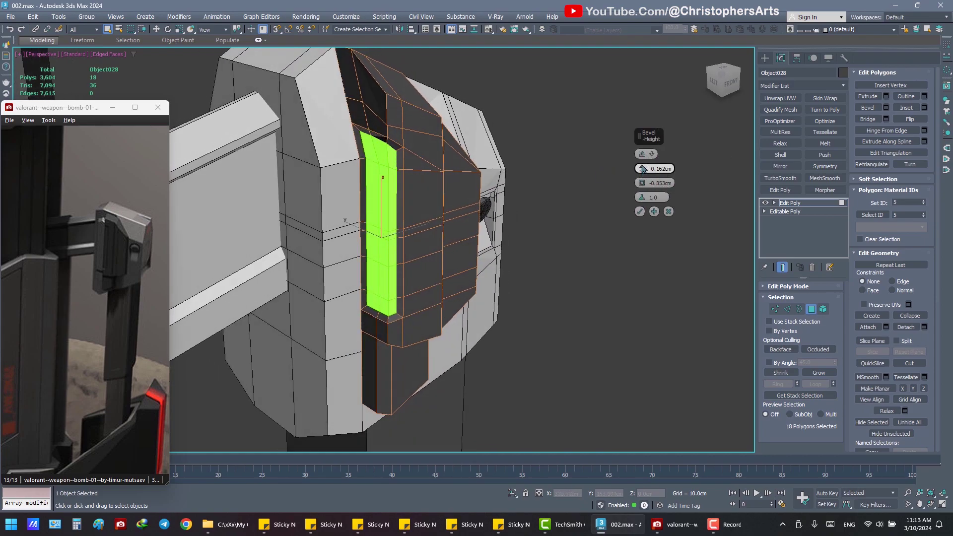
left_click_drag(643, 168, 641, 166)
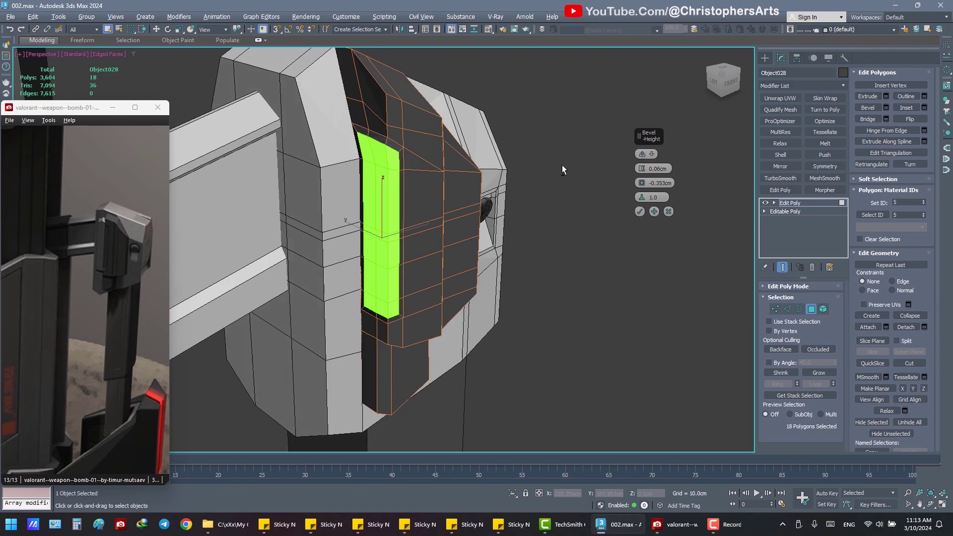
middle_click_drag(564, 166, 559, 219, "alt")
left_click(652, 154)
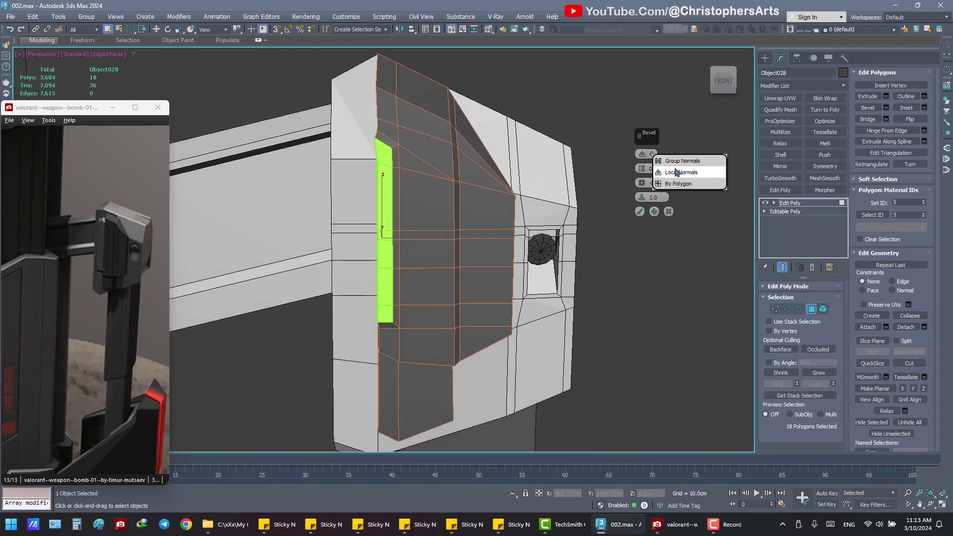
left_click(683, 161)
left_click(652, 154)
left_click(669, 171)
- Sink the strip inward again, confirm the bevel with OK and deselect
middle_click_drag(668, 168, 642, 174, "alt")
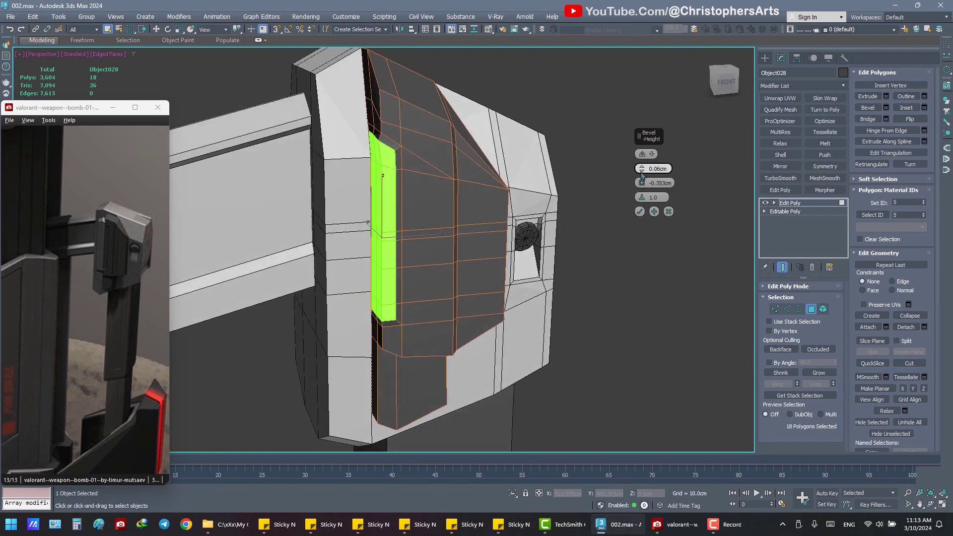
left_click_drag(642, 168, 641, 166)
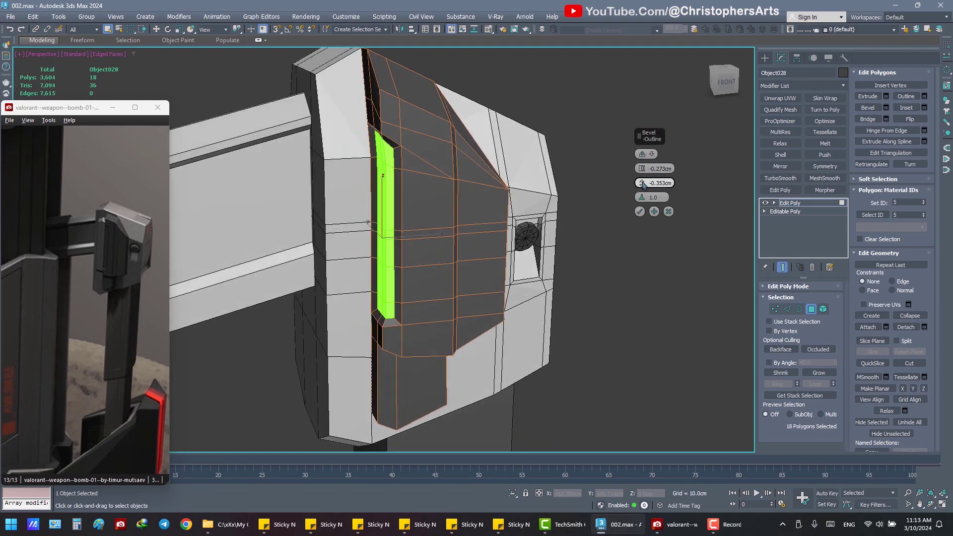
middle_click_drag(588, 171, 571, 165, "alt")
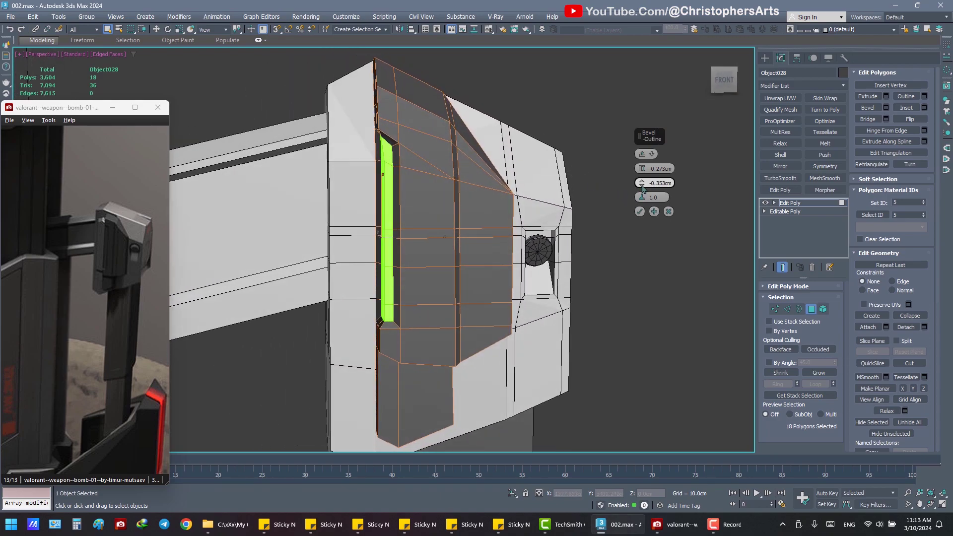
mouse_move(643, 174)
middle_mouse_down("alt")
mouse_move(556, 170)
mouse_move(583, 181)
middle_mouse_up("alt")
left_click(640, 211)
left_click(610, 181)
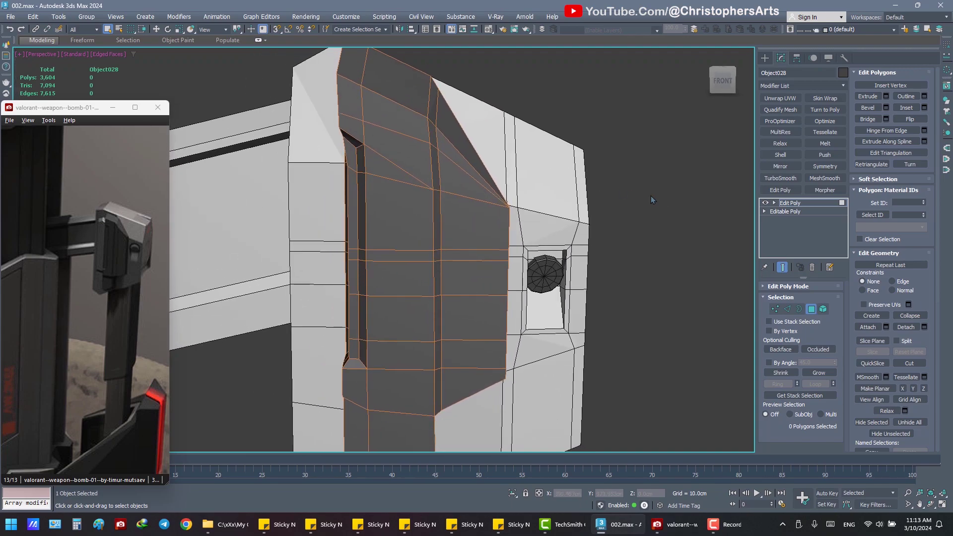
- Select three edges inside the slot for scaling
left_click(788, 309)
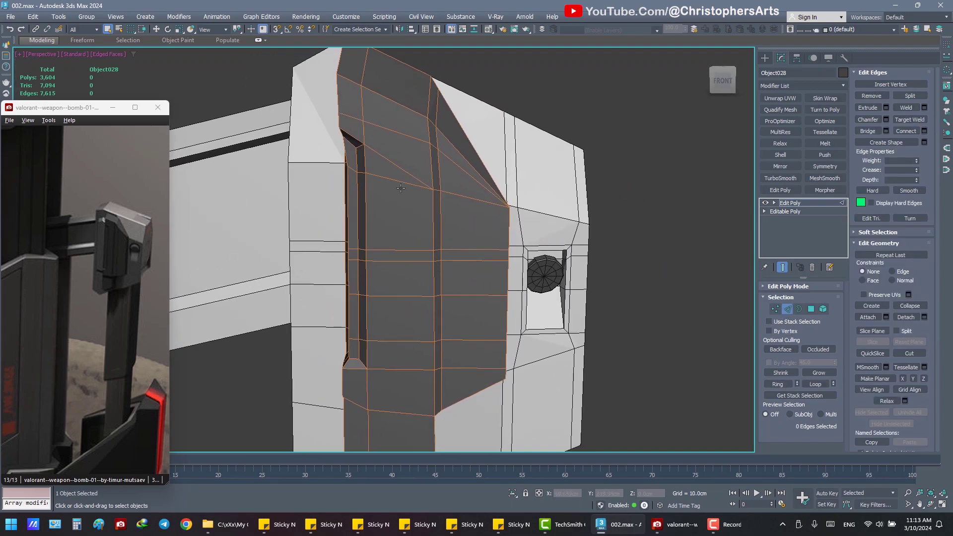
left_click(348, 172, "ctrl")
middle_click_drag(348, 172, 348, 253, "alt")
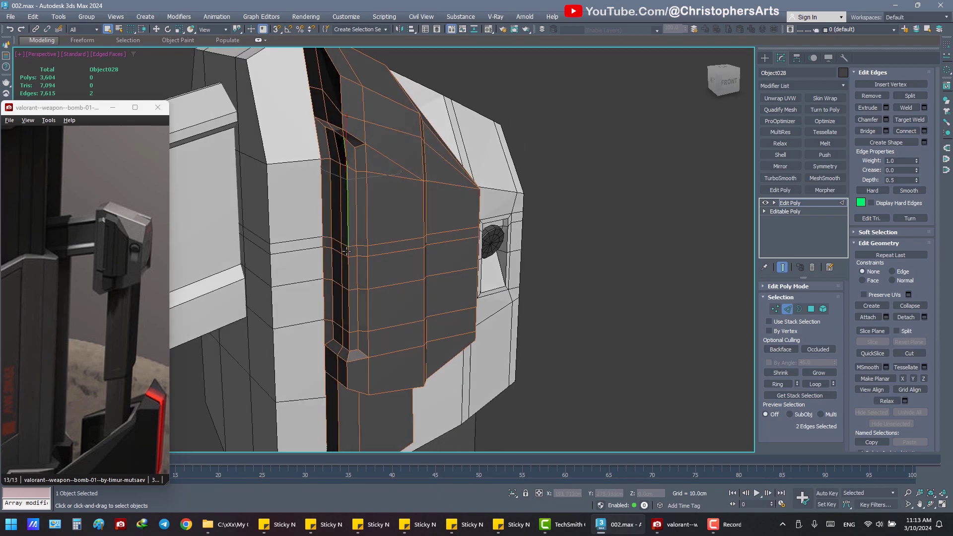
left_click(350, 338, "ctrl")
mouse_move(350, 339)
middle_mouse_down("alt")
mouse_move(286, 257)
mouse_move(460, 282)
middle_mouse_up("alt")
key("r")
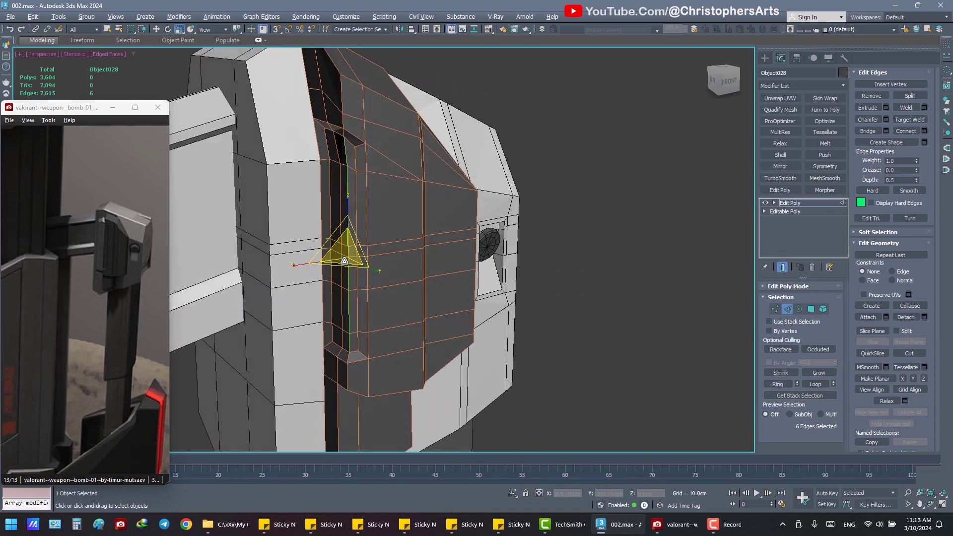
- Select the polygons lining the slot, including those at its top
left_click(812, 309)
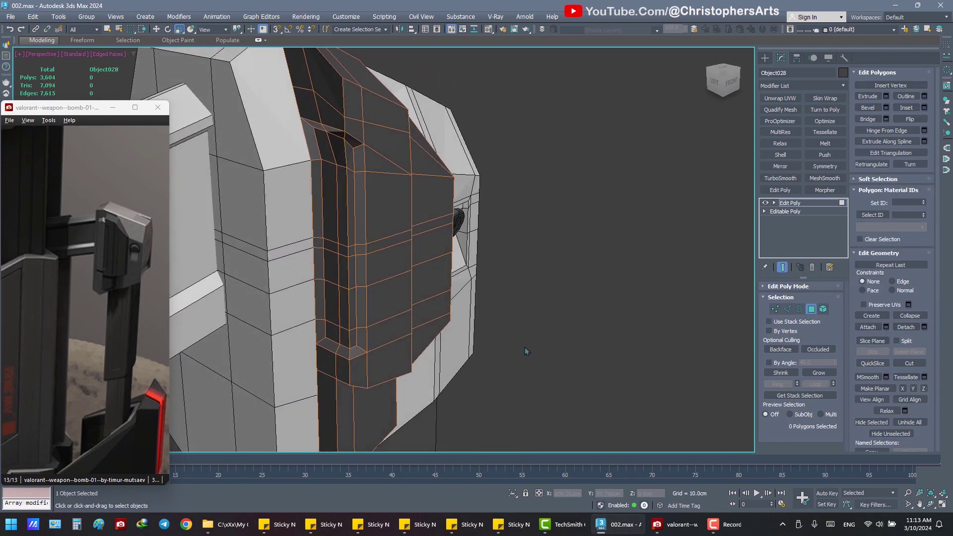
left_click(339, 337)
left_click(333, 309, "ctrl")
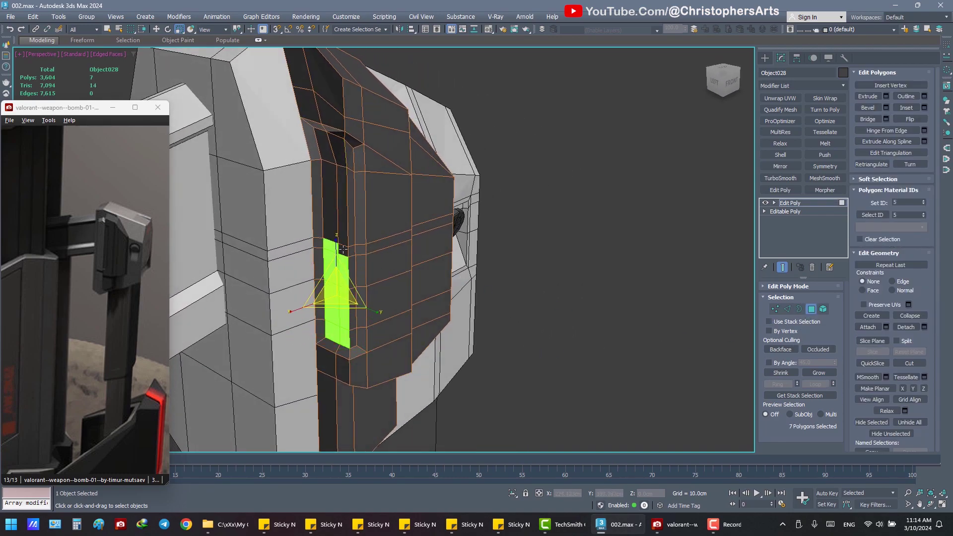
left_click(337, 139, "ctrl")
middle_click_drag(338, 140, 456, 257, "alt")
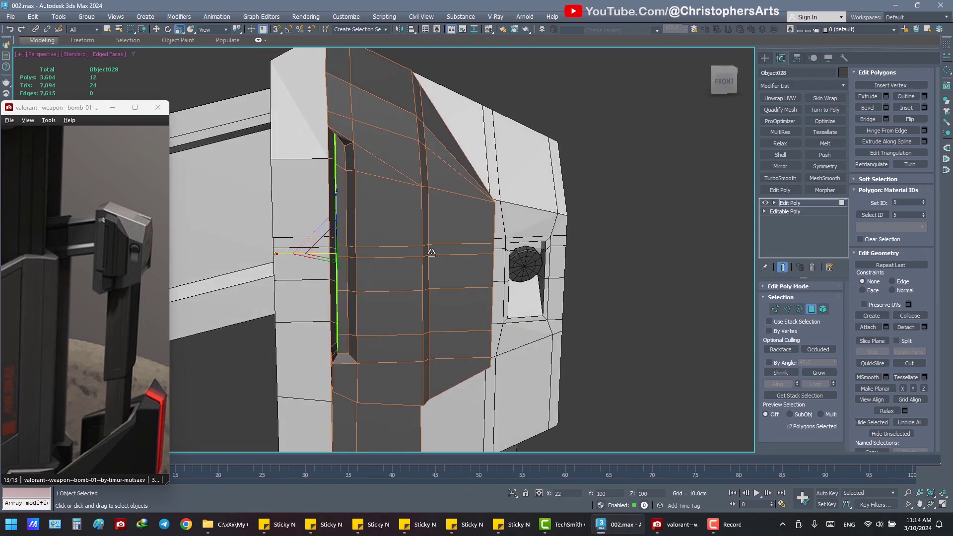
middle_click_drag(432, 253, 374, 251, "alt")
- Select the slot's inner strip of polygons up to its top
left_click(352, 318)
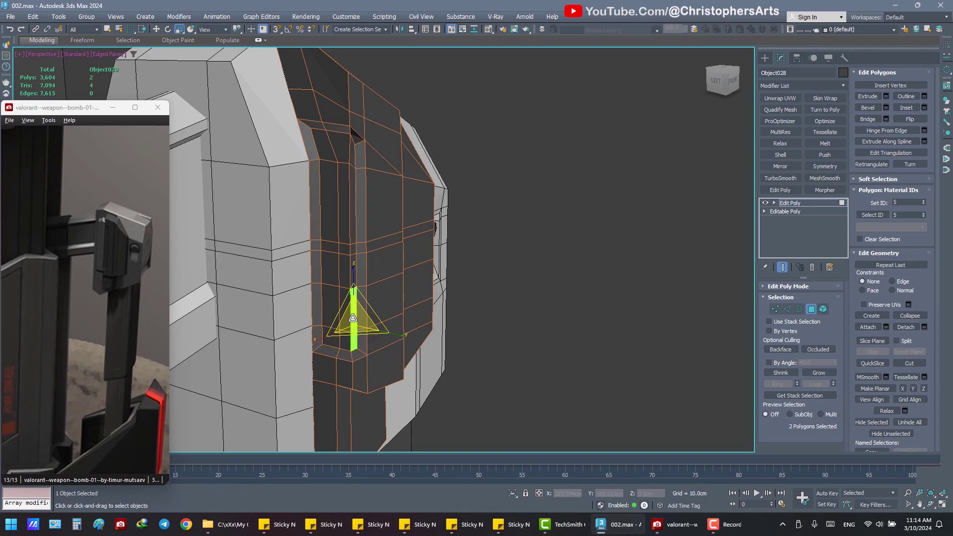
left_click(352, 272, "ctrl")
left_click(350, 232, "ctrl")
left_click(351, 155, "ctrl")
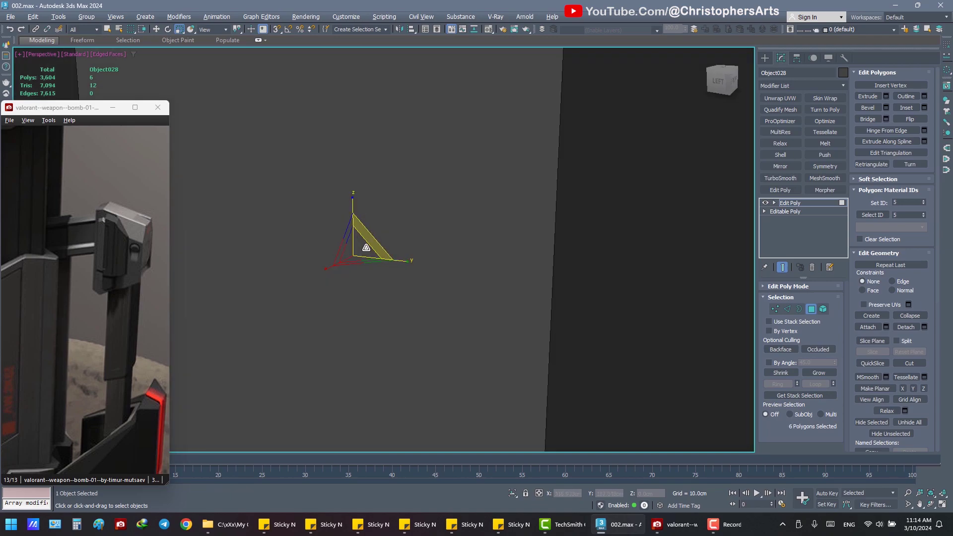
mouse_move(351, 155)
middle_mouse_down("alt")
mouse_move(392, 267)
mouse_move(377, 249)
mouse_move(549, 254)
mouse_move(378, 223)
mouse_move(438, 228)
mouse_move(413, 229)
middle_mouse_up("alt")
- Clear the polygon and object selection and save the scene as 002.max
key("q")
left_click(550, 254)
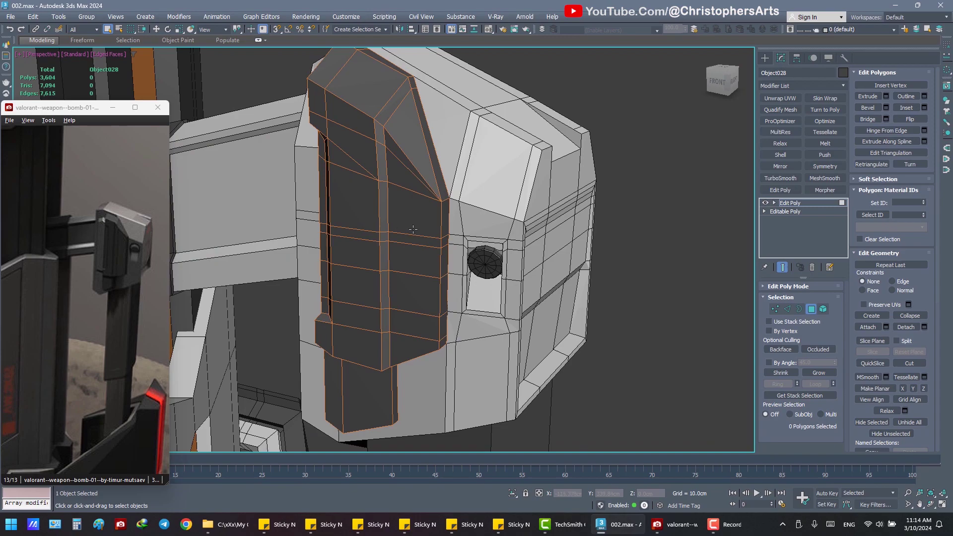
left_click(699, 297)
key("ctrl+s")
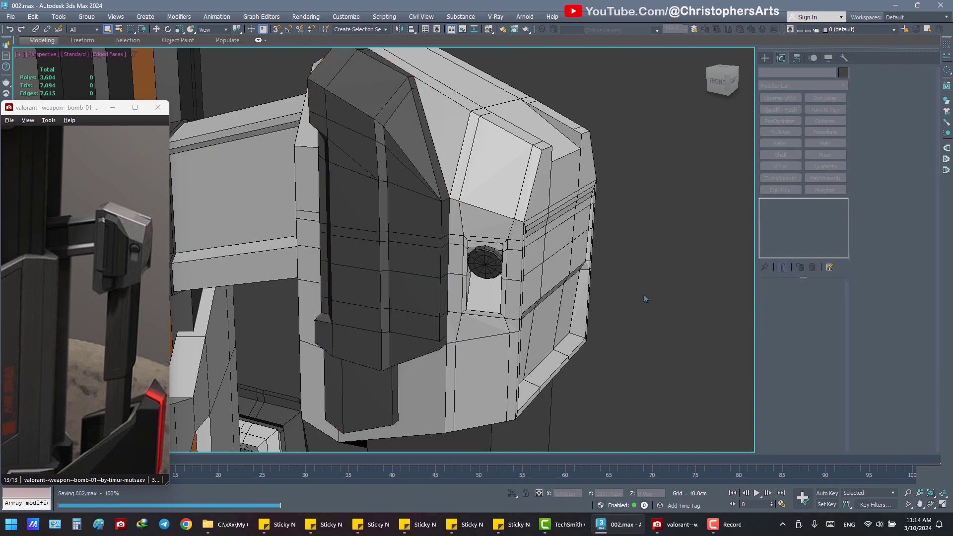
- Isolate the dark panel piece with Alt+Q and orbit to inspect it from behind
left_click(431, 268)
key("alt+q")
left_click(496, 275)
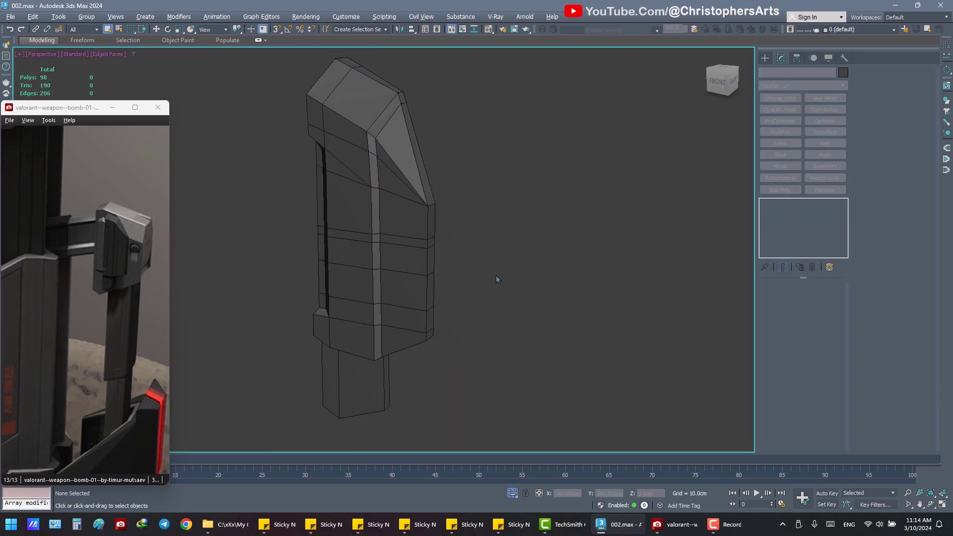
mouse_move(499, 281)
middle_mouse_down("alt")
mouse_move(358, 260)
mouse_move(409, 243)
mouse_move(536, 257)
mouse_move(545, 226)
mouse_move(486, 439)
middle_mouse_up("alt")
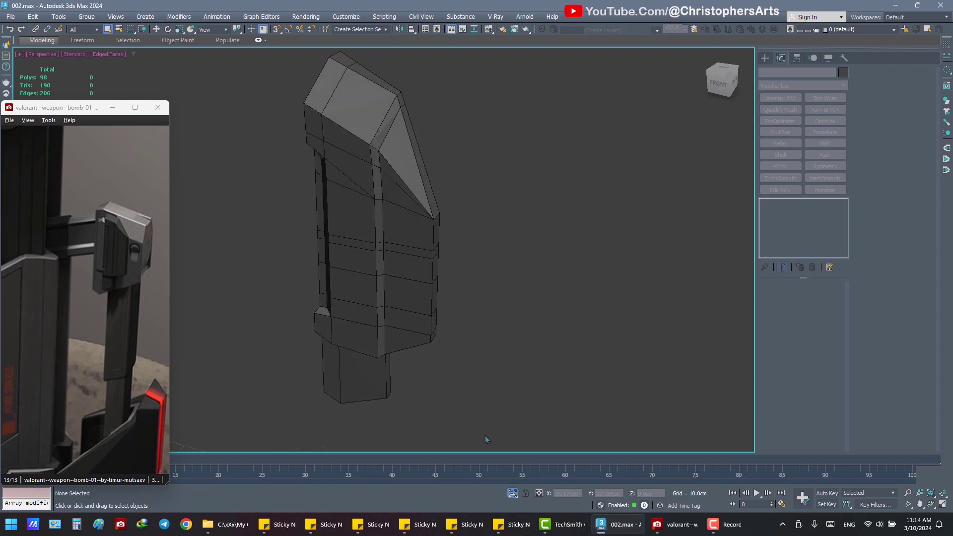
key("alt+q")
- Isolate the round bolt cylinder and orbit around it, then restore the full scene
left_click(480, 333)
left_click(474, 269)
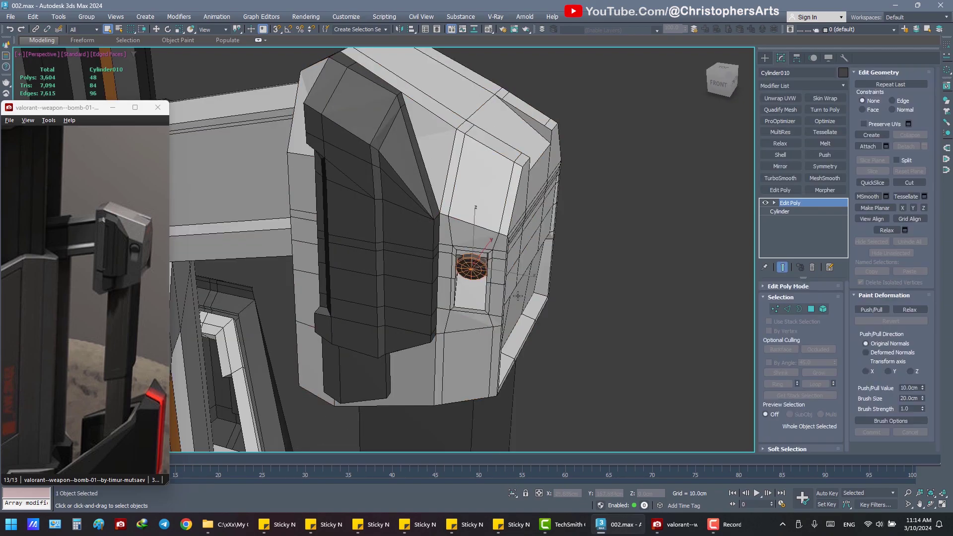
key("alt+q")
mouse_move(582, 323)
middle_mouse_down("alt")
mouse_move(421, 309)
mouse_move(565, 315)
mouse_move(675, 339)
mouse_move(639, 320)
mouse_move(591, 326)
mouse_move(634, 336)
mouse_move(521, 334)
mouse_move(357, 298)
mouse_move(323, 276)
mouse_move(371, 288)
mouse_move(388, 181)
mouse_move(379, 168)
mouse_move(385, 211)
middle_mouse_up("alt")
left_click(565, 320)
key("alt+q")
- Examine the housing box Box002 frontally, exit Edge mode, and deselect it
left_click(639, 320)
left_click(385, 212)
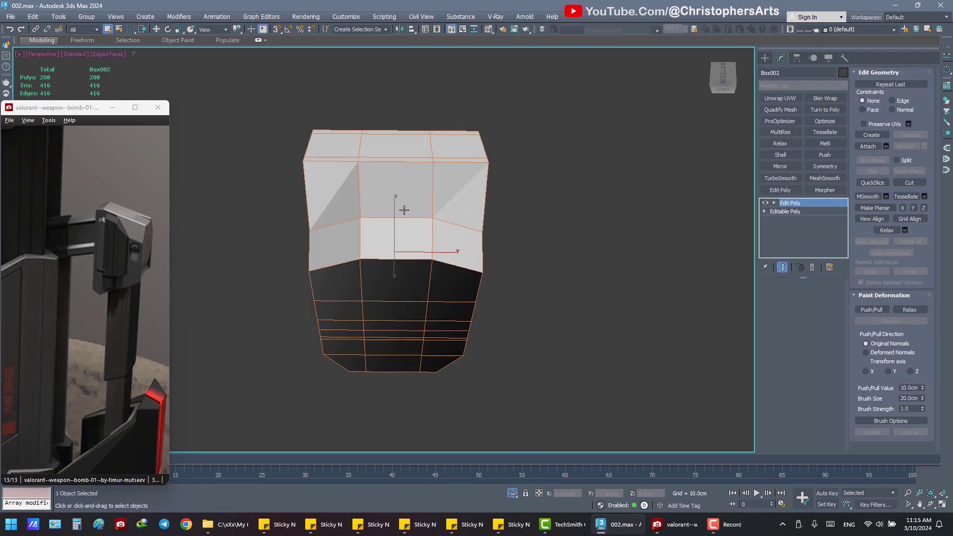
middle_click_drag(694, 285, 720, 296, "alt")
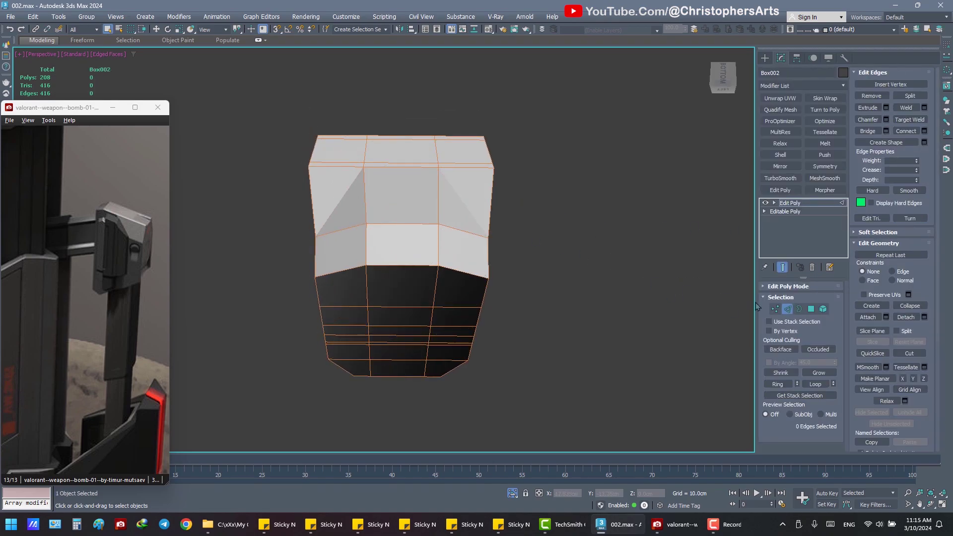
left_click(788, 309)
left_click(648, 269)
mouse_move(649, 269)
middle_mouse_down("alt")
mouse_move(561, 297)
mouse_move(579, 326)
mouse_move(537, 328)
mouse_move(564, 338)
mouse_move(533, 416)
mouse_move(532, 359)
middle_mouse_up("alt")
- End Isolate Selection, return the view to Home, and save the scene
key("alt+q")
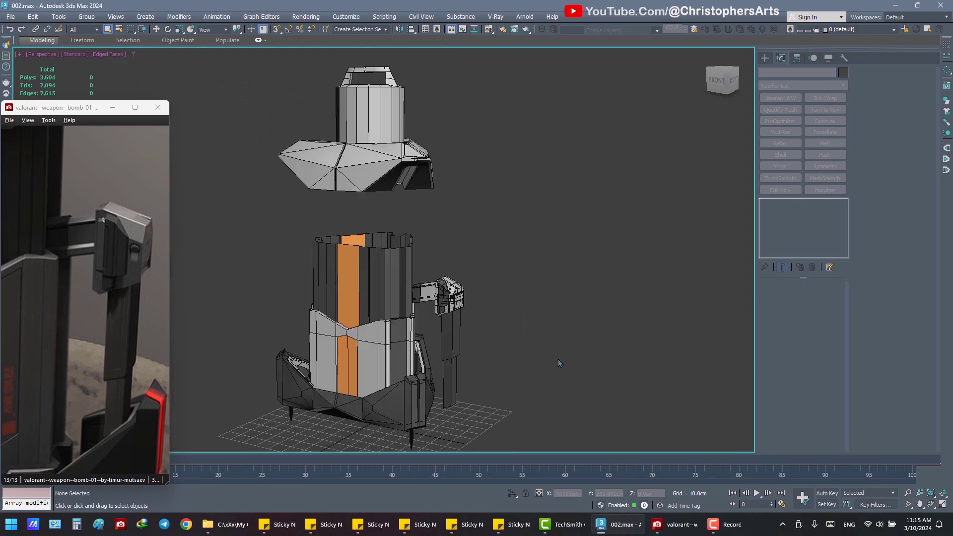
left_click(708, 56)
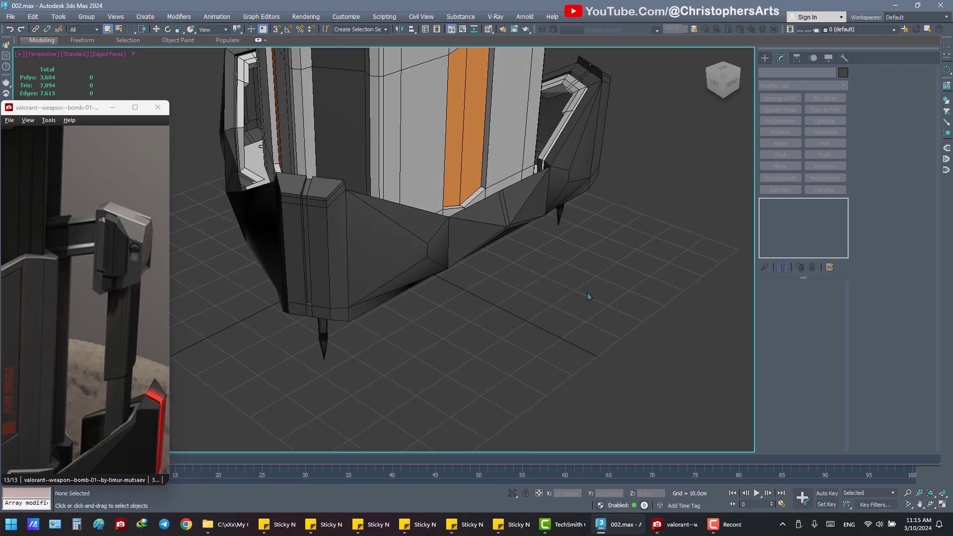
middle_click_drag(545, 315, 560, 307, "alt")
key("ctrl+s")
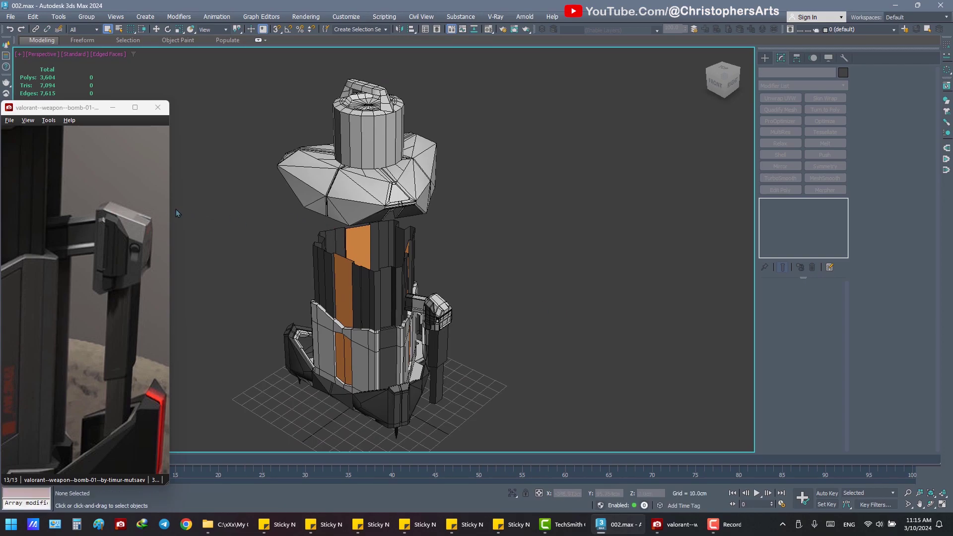
- Save the scene as 001.max, overwriting the existing file
left_click_drag(130, 206, 133, 206)
left_click(113, 108)
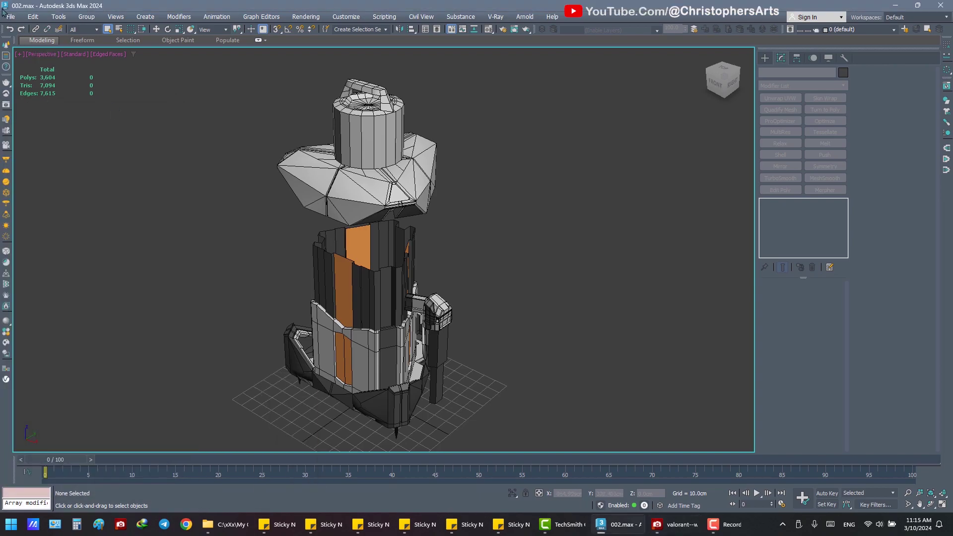
left_click(11, 16)
left_click(85, 118)
double_click(85, 78)
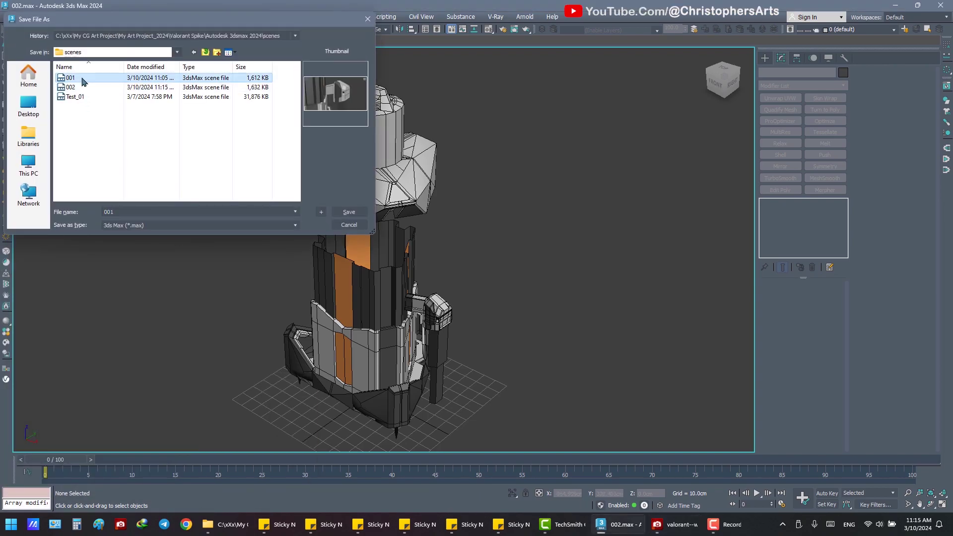
left_click(469, 273)
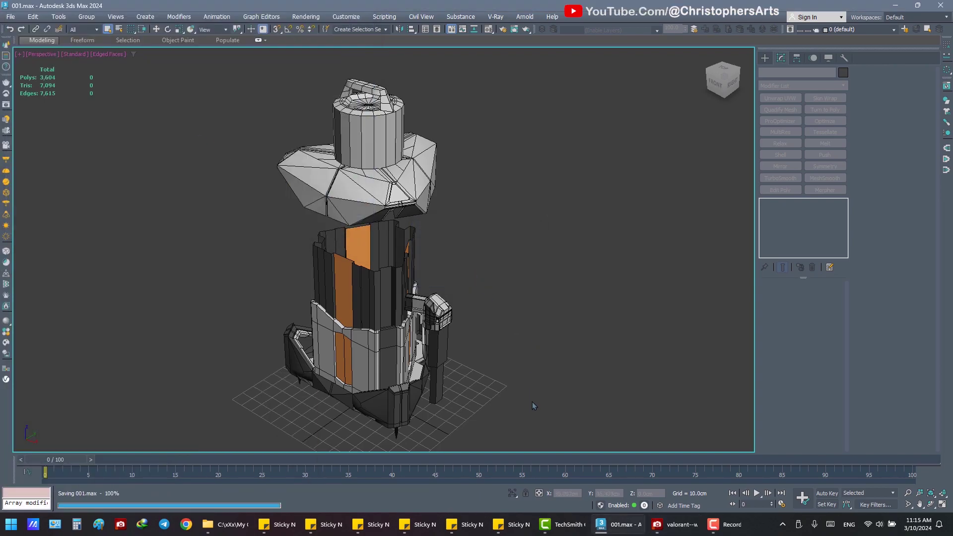
- Restore the reference image viewer and pan it to show the bomb's handle
key("alt+Tab")
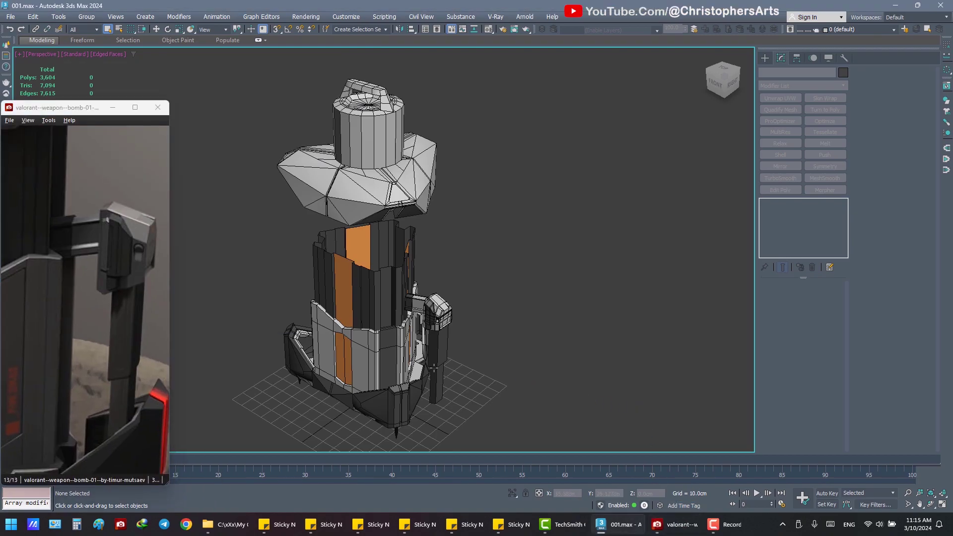
left_click_drag(119, 338, 117, 334)
scroll(116, 334, "down", 3)
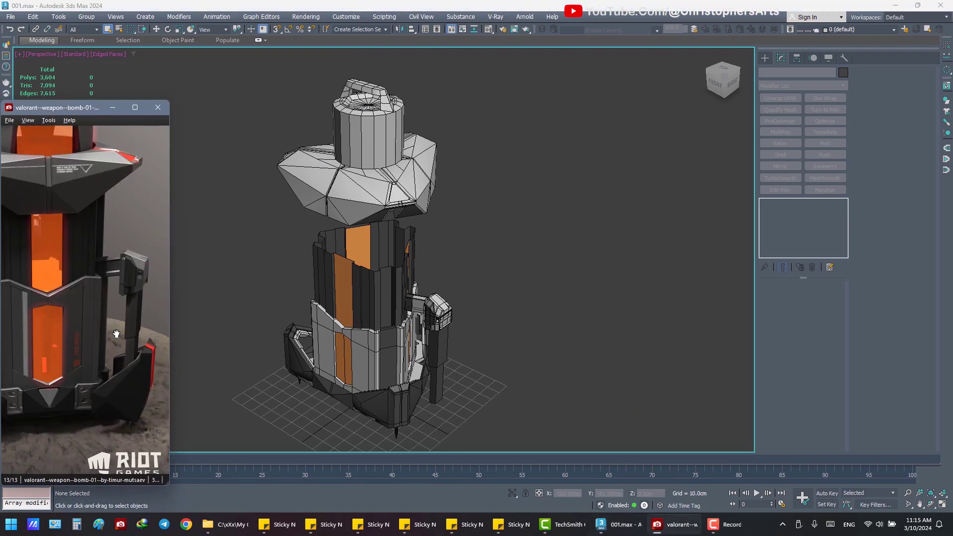
left_click_drag(74, 329, 109, 325)
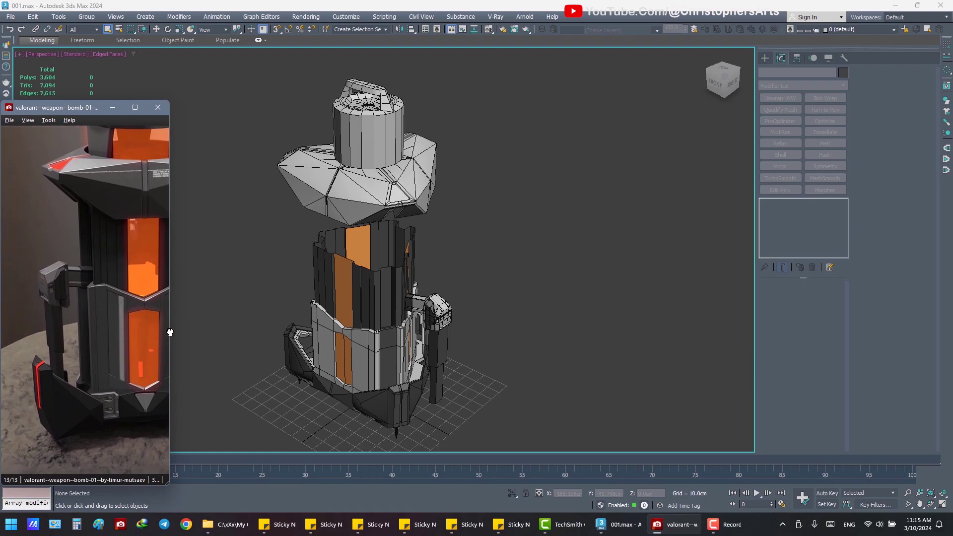
scroll(109, 326, "up", 2)
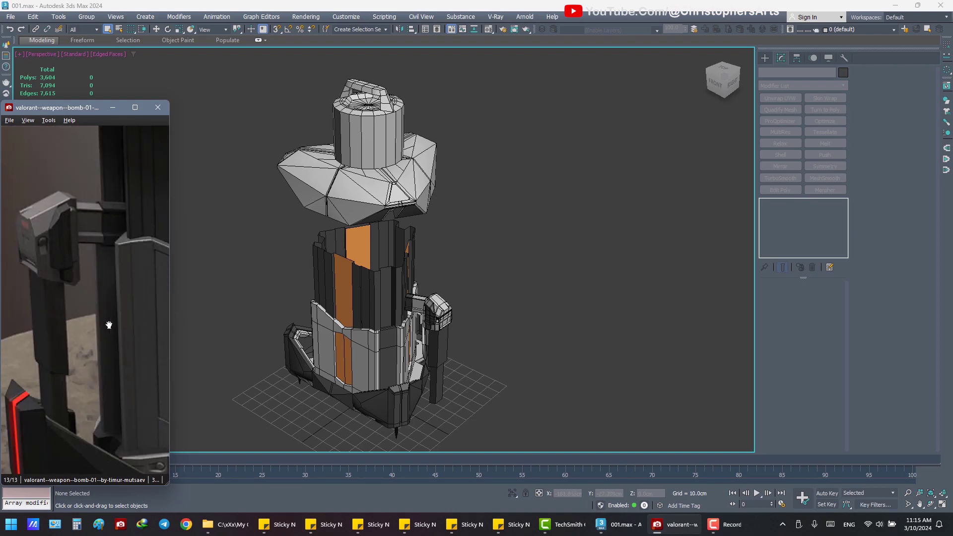
scroll(108, 325, "up", 2)
scroll(124, 326, "down", 2)
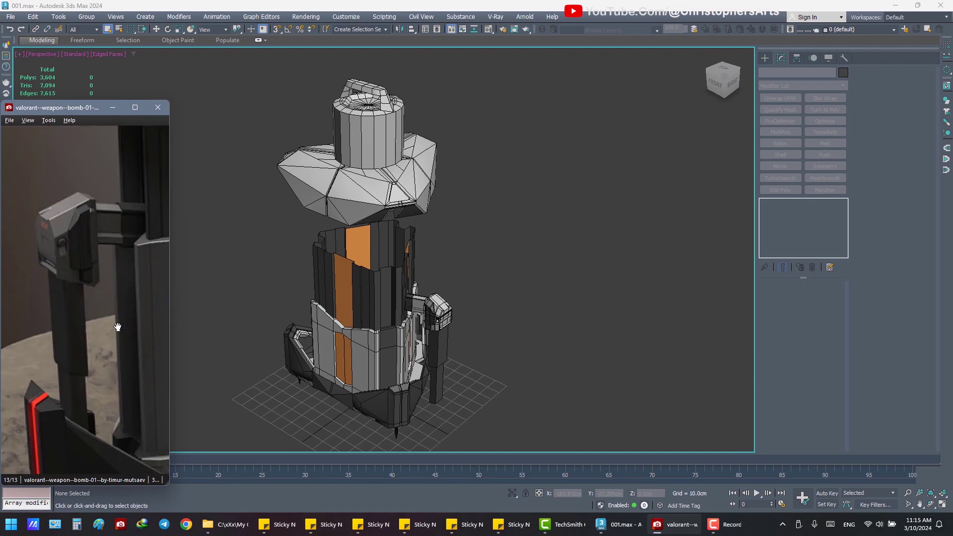
scroll(124, 326, "down", 1)
middle_click_drag(278, 291, 516, 328, "alt")
- Zoom onto the housing box in Edge mode and view it from the right side
left_click(439, 324)
key("z")
scroll(412, 315, "down", 2)
scroll(403, 318, "up", 2)
left_click(788, 314)
mouse_move(530, 286)
middle_mouse_down("alt")
mouse_move(462, 283)
mouse_move(470, 286)
middle_mouse_up("alt")
scroll(512, 281, "up", 3)
key("shift+z")
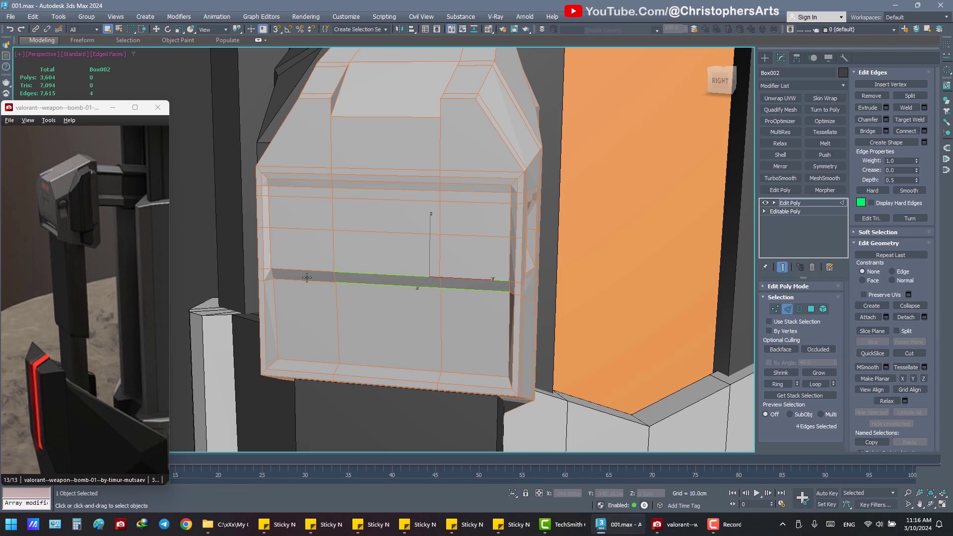
mouse_move(410, 281)
middle_mouse_down("alt")
mouse_move(519, 273)
mouse_move(329, 287)
middle_mouse_up("alt")
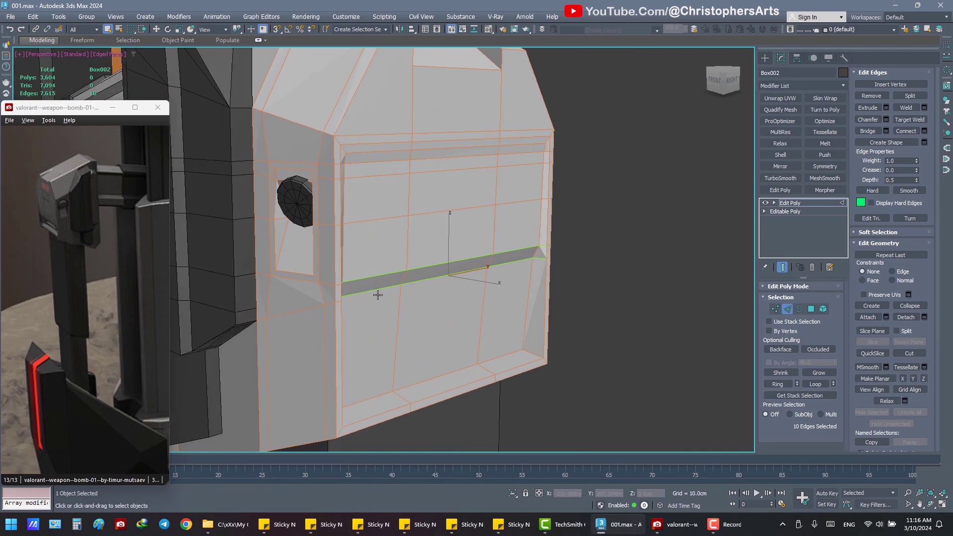
- Slide the housing's horizontal edge loop further down its front face
key("w")
left_click_drag(454, 233, 453, 304)
mouse_move(453, 304)
middle_mouse_down("alt")
mouse_move(411, 297)
mouse_move(425, 297)
mouse_move(396, 314)
middle_mouse_up("alt")
double_click(390, 324)
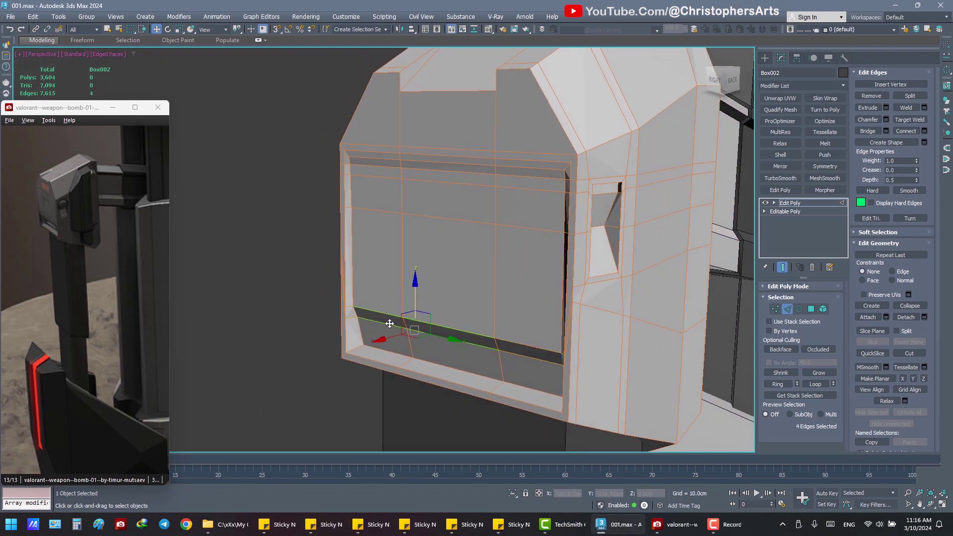
left_click(484, 343, "ctrl")
middle_click_drag(484, 342, 456, 342, "alt")
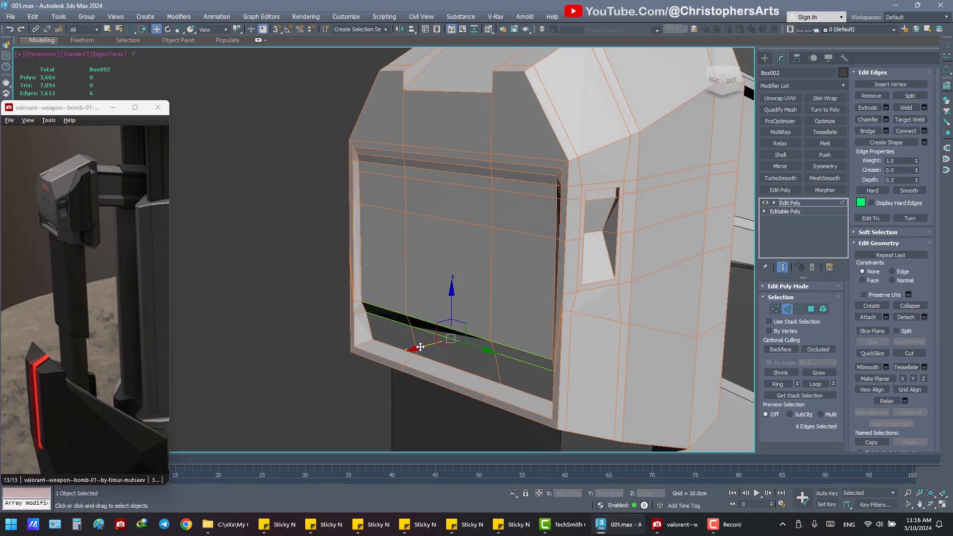
left_click_drag(421, 347, 423, 346)
key("q")
scroll(423, 346, "up", 3)
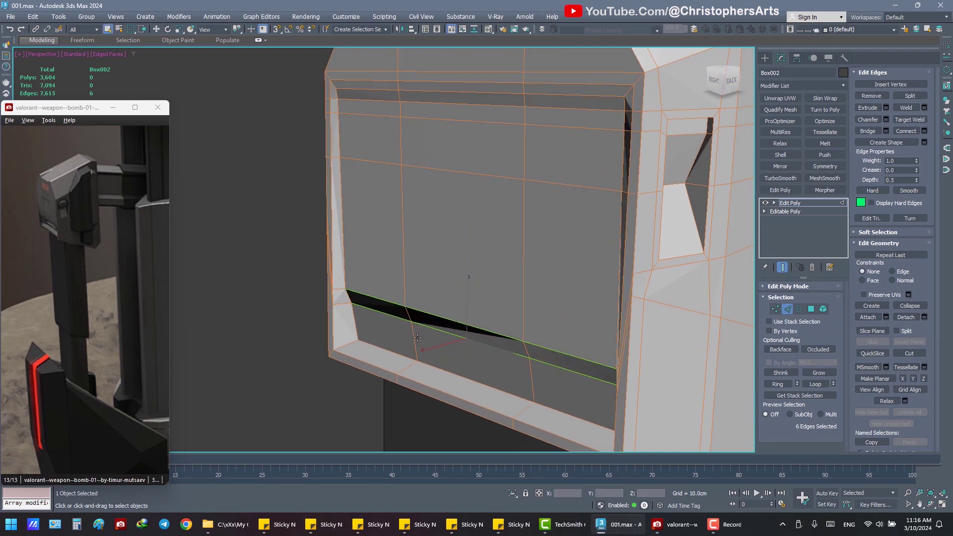
scroll(401, 335, "up", 2)
- In Vertex mode, target-weld stray upper panel vertices onto the upper-left corner and neighbours
right_click(524, 268)
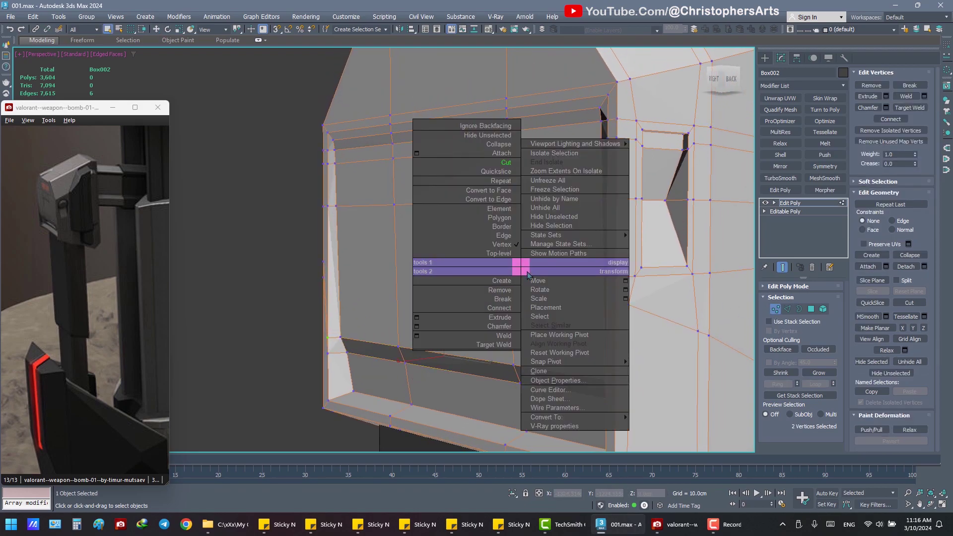
left_click(507, 347)
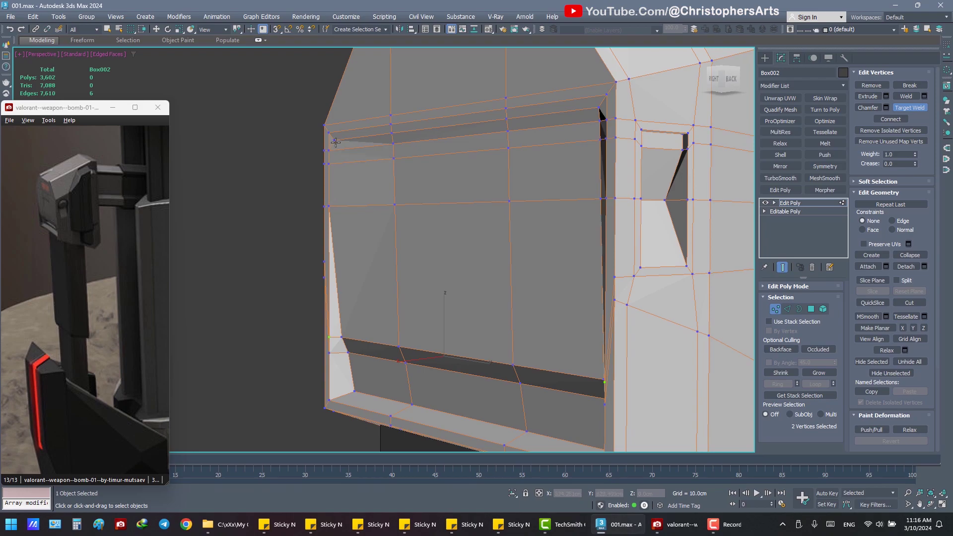
mouse_move(340, 141)
middle_mouse_down("alt")
mouse_move(362, 144)
mouse_move(328, 149)
middle_mouse_up("alt")
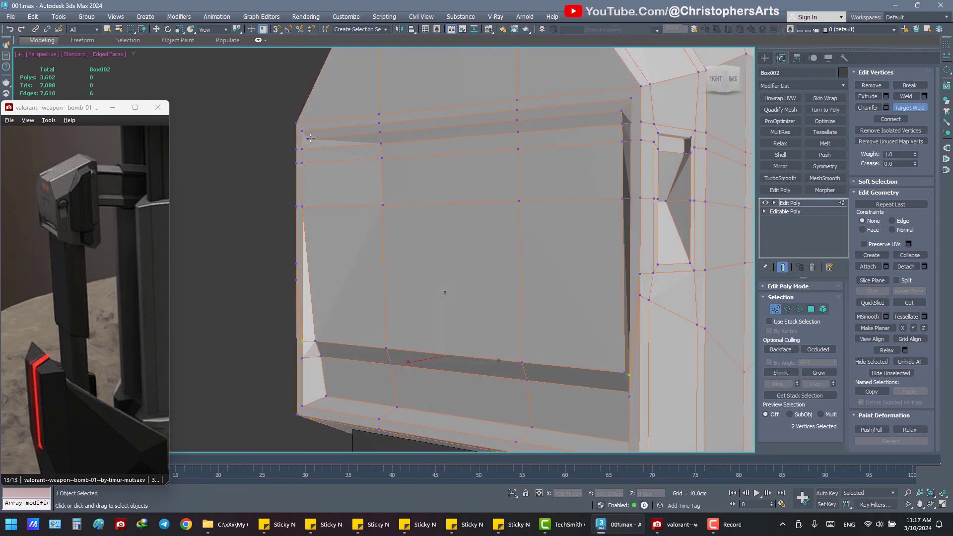
left_click(310, 137)
middle_click_drag(392, 131, 425, 146, "alt")
left_click(487, 123)
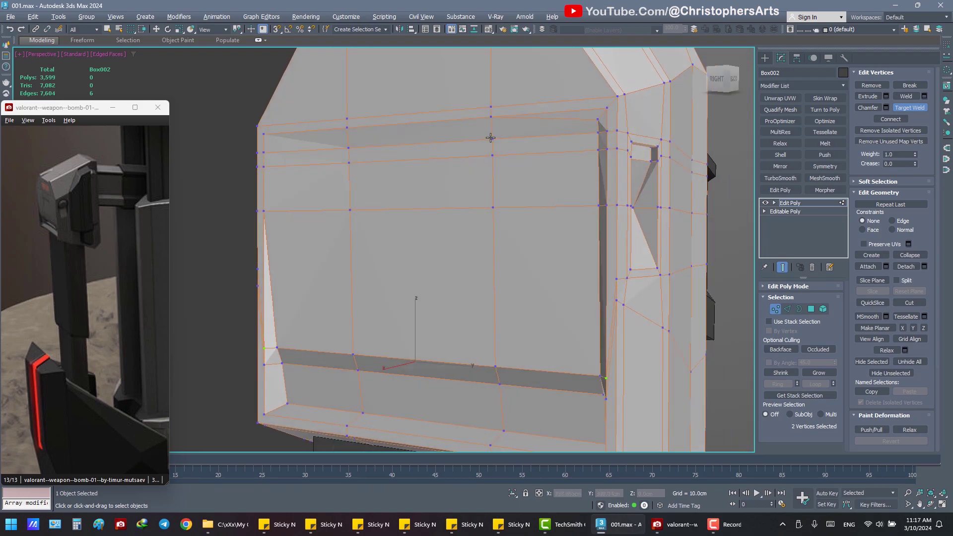
middle_click_drag(486, 124, 599, 138, "alt")
- Target-weld the inner right-column vertices into the outer corner column
left_click(617, 120)
mouse_move(606, 143)
left_mouse_down()
mouse_move(616, 142)
mouse_move(616, 158)
left_mouse_up()
left_click_drag(605, 208, 615, 208)
right_click(580, 230)
- Connect four vertical panel edges with a new horizontal edge
middle_click_drag(580, 230, 553, 248, "alt")
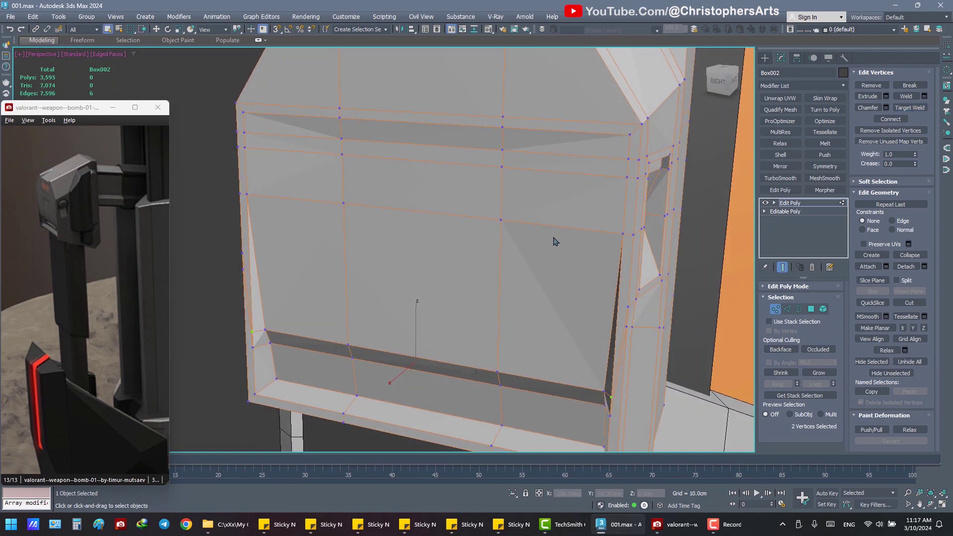
left_click(788, 309)
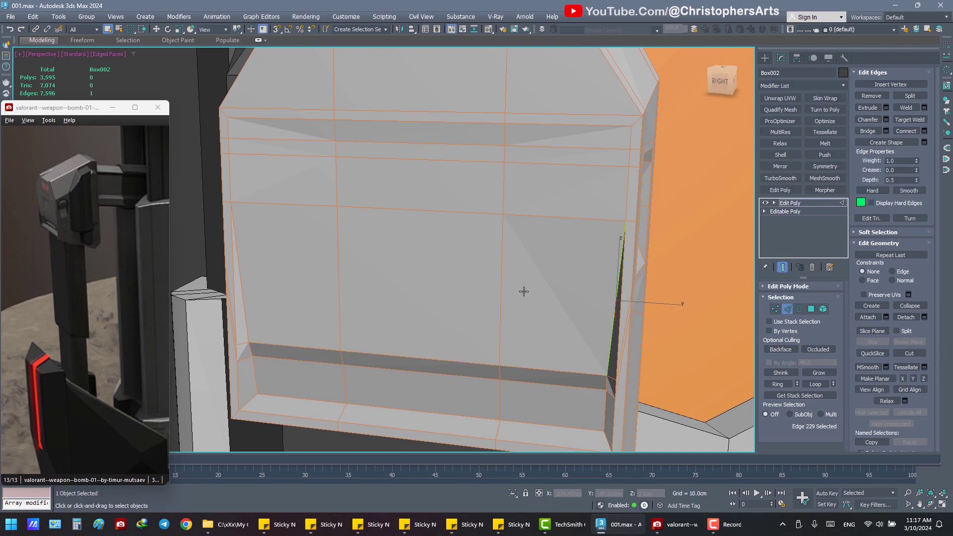
left_click(502, 291)
left_click(338, 284, "ctrl")
left_click(236, 278, "ctrl")
left_click(619, 260, "ctrl")
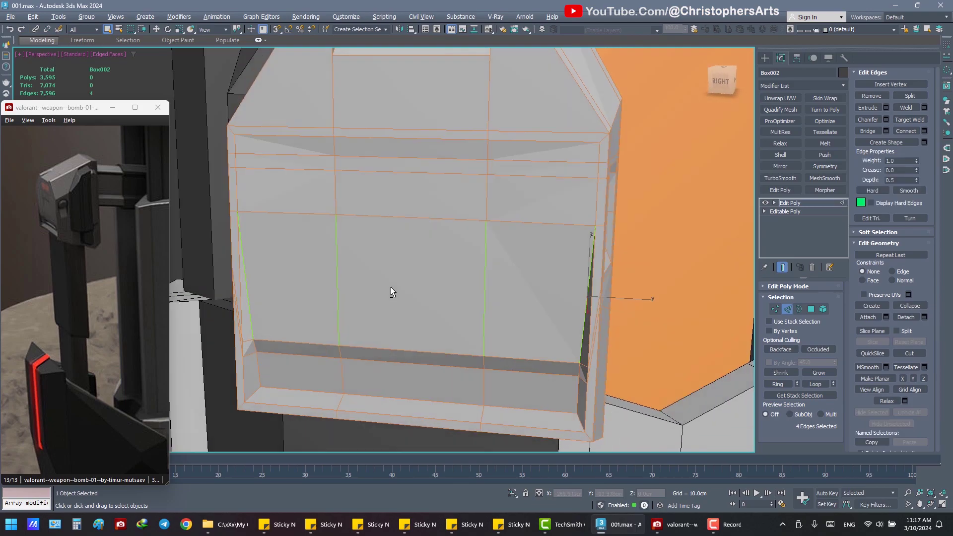
middle_click_drag(337, 284, 374, 288, "alt")
right_click(374, 288)
left_click(360, 308)
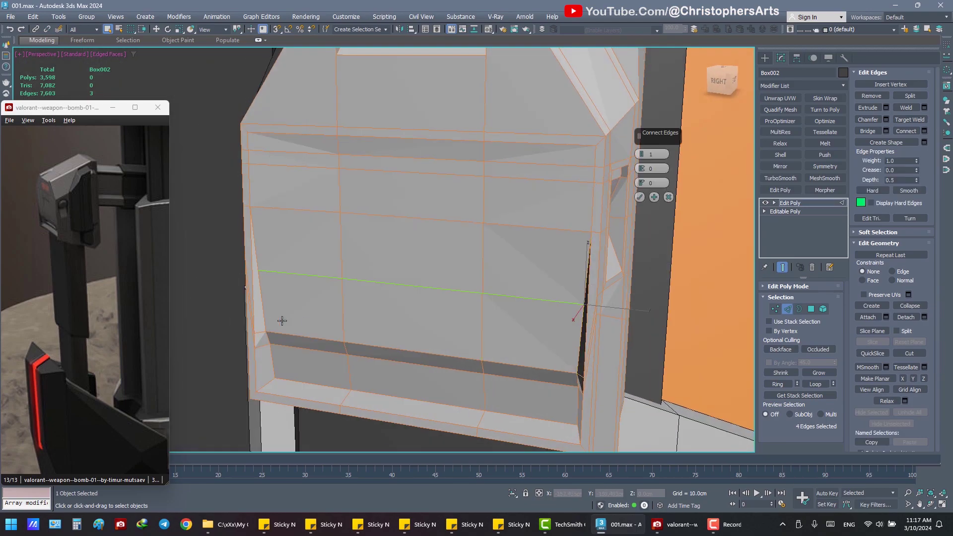
middle_click_drag(281, 319, 379, 315, "alt")
left_click(640, 197)
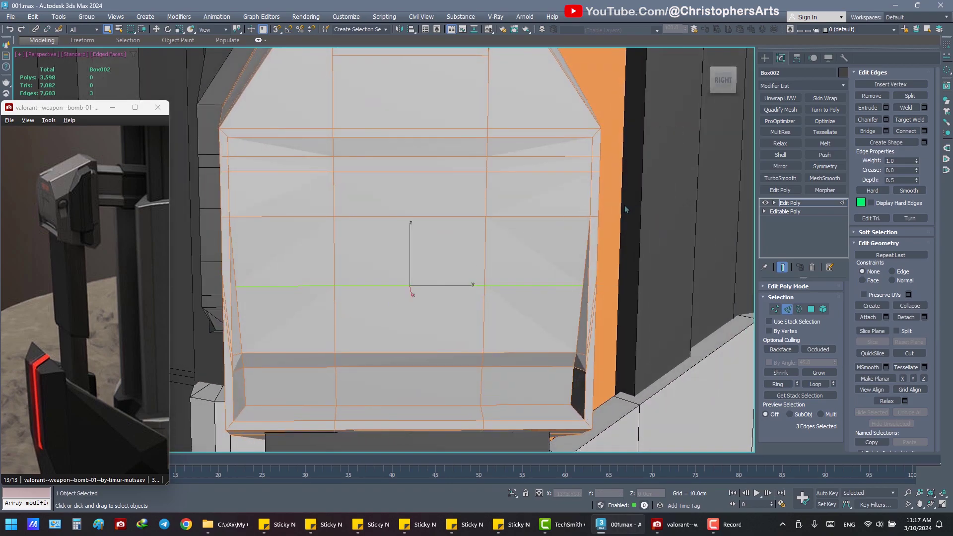
scroll(563, 230, "up", 3)
scroll(563, 263, "up", 2)
- Undo the connecting edge, then reapply Connect across the panel's vertical edges
key("ctrl+z")
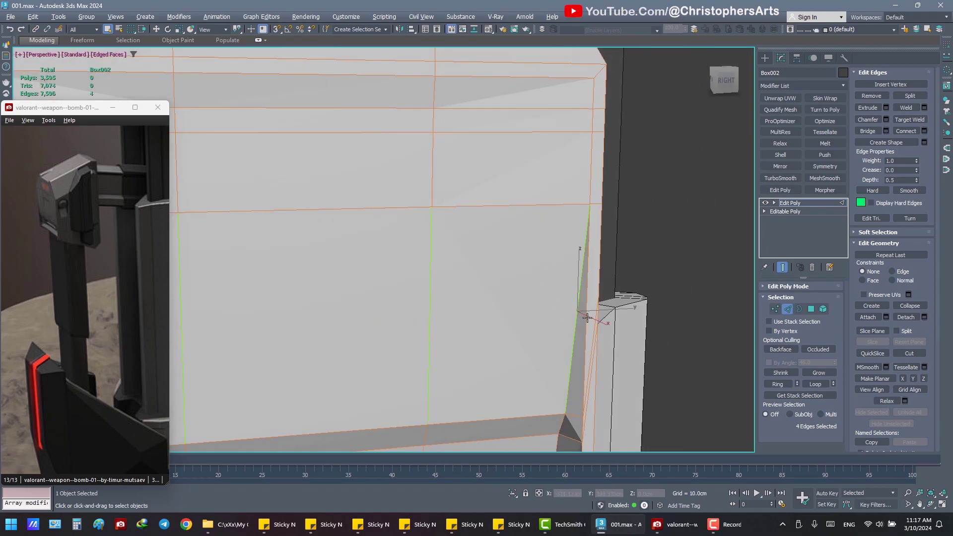
middle_click_drag(585, 315, 521, 319, "alt")
scroll(521, 319, "down", 2)
left_click(539, 309, "ctrl")
right_click(298, 293)
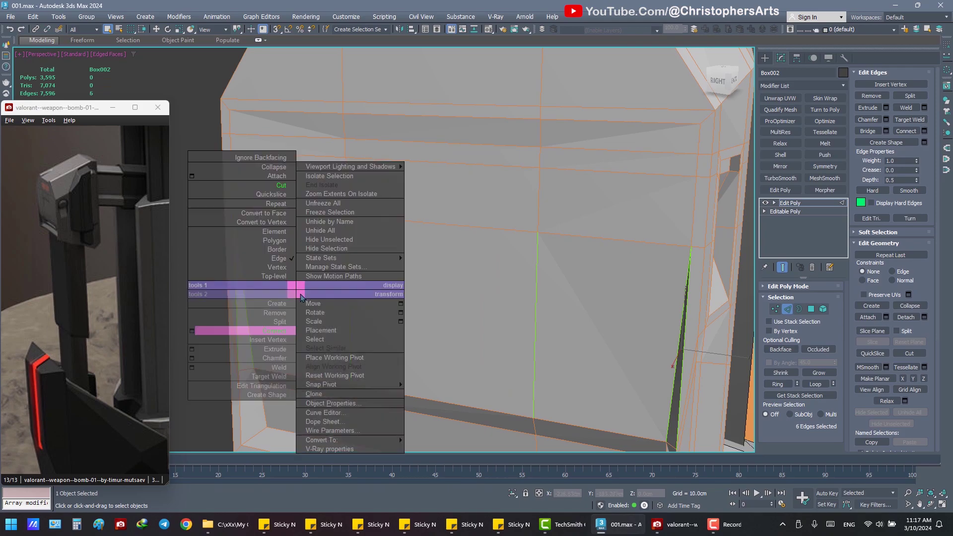
left_click(243, 313)
mouse_move(385, 273)
middle_mouse_down("alt")
mouse_move(413, 277)
mouse_move(343, 273)
mouse_move(498, 260)
middle_mouse_up("alt")
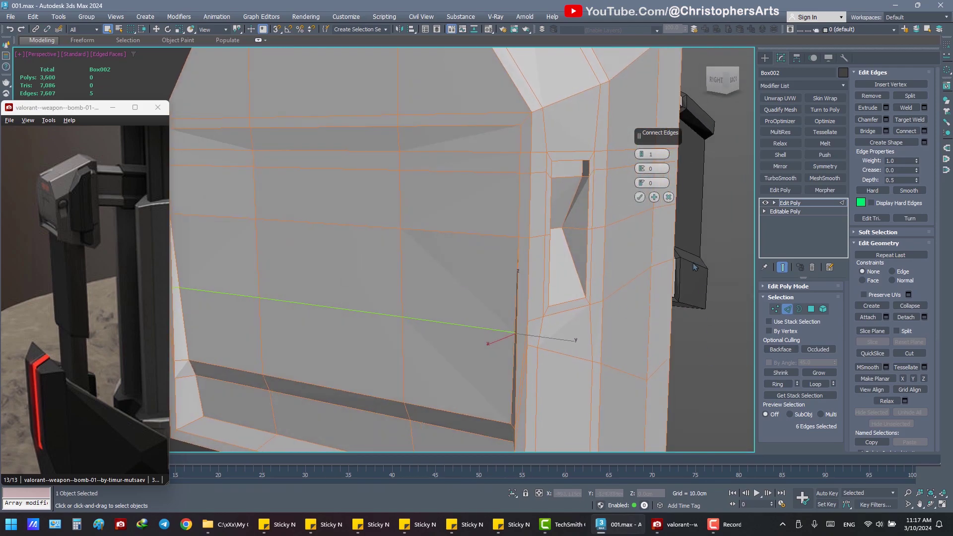
left_click(640, 197)
- Cut an extra edge to the panel's left side, bringing the scene to 3,602 polys
left_click(775, 309)
right_click(707, 329)
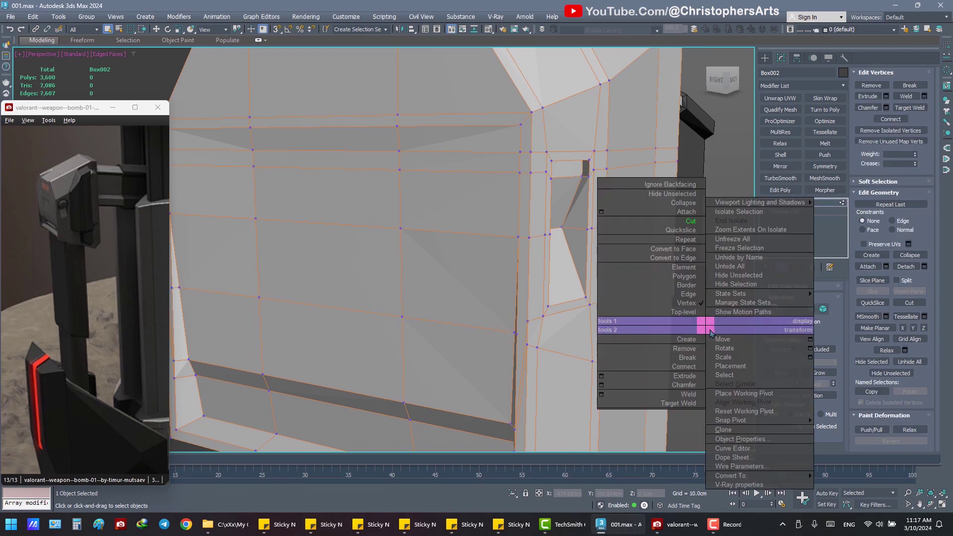
left_click(690, 221)
scroll(616, 295, "up", 3)
scroll(616, 296, "up", 2)
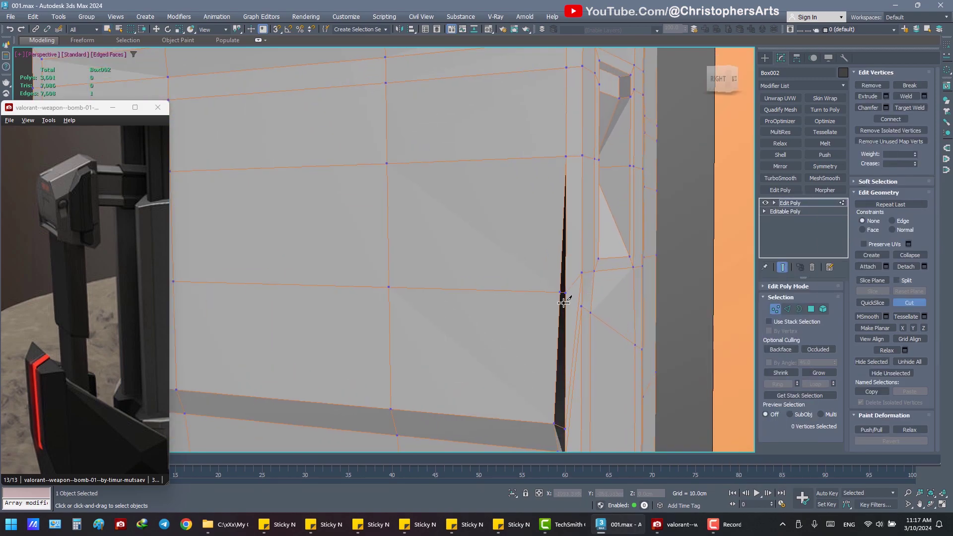
mouse_move(564, 302)
middle_mouse_down("alt")
mouse_move(667, 300)
mouse_move(417, 301)
middle_mouse_up("alt")
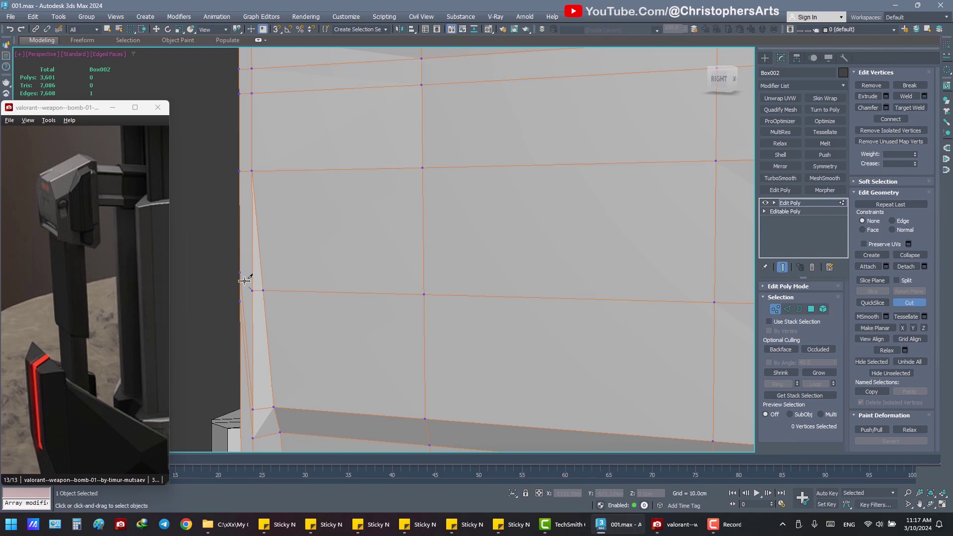
left_click(245, 282)
right_click(283, 283)
scroll(313, 304, "down", 5)
mouse_move(312, 304)
middle_mouse_down("alt")
mouse_move(373, 317)
mouse_move(470, 317)
middle_mouse_up("alt")
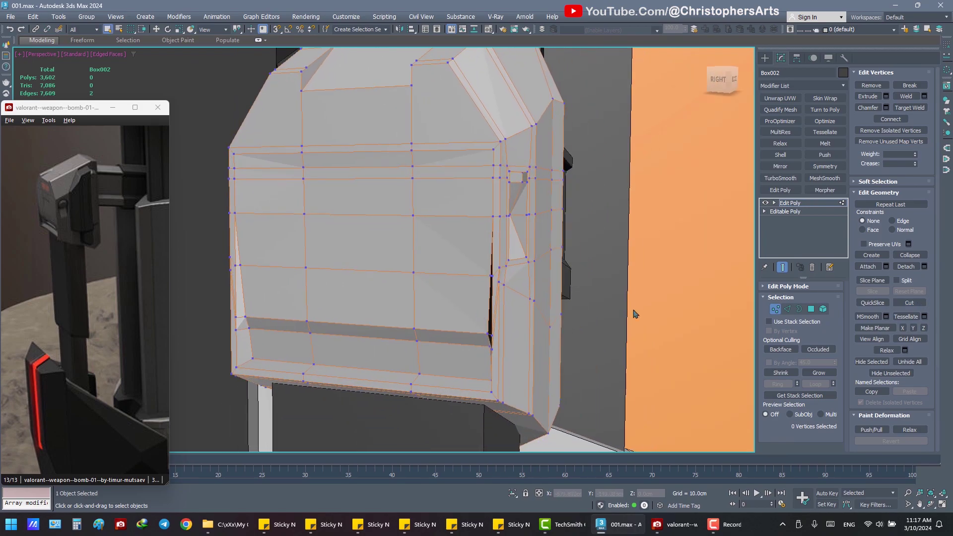
key("2")
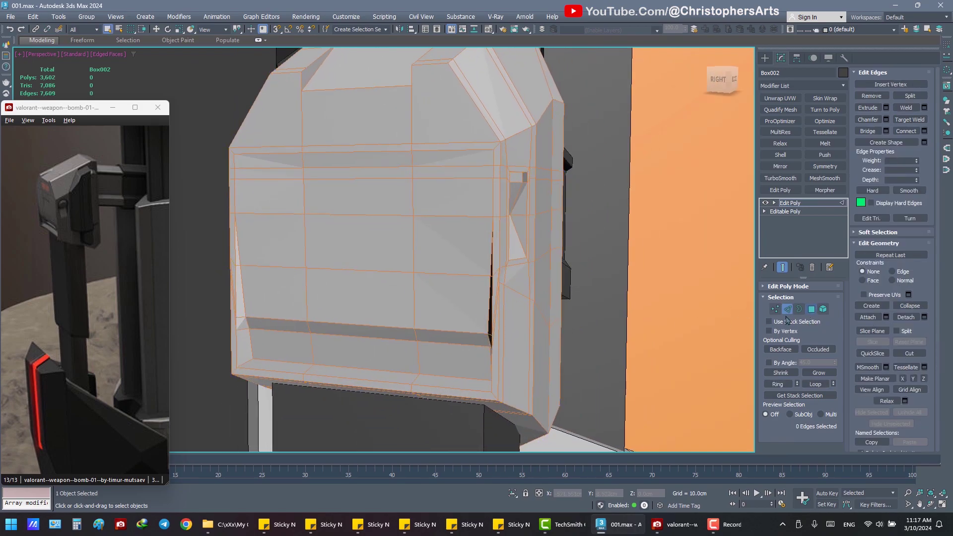
key("4")
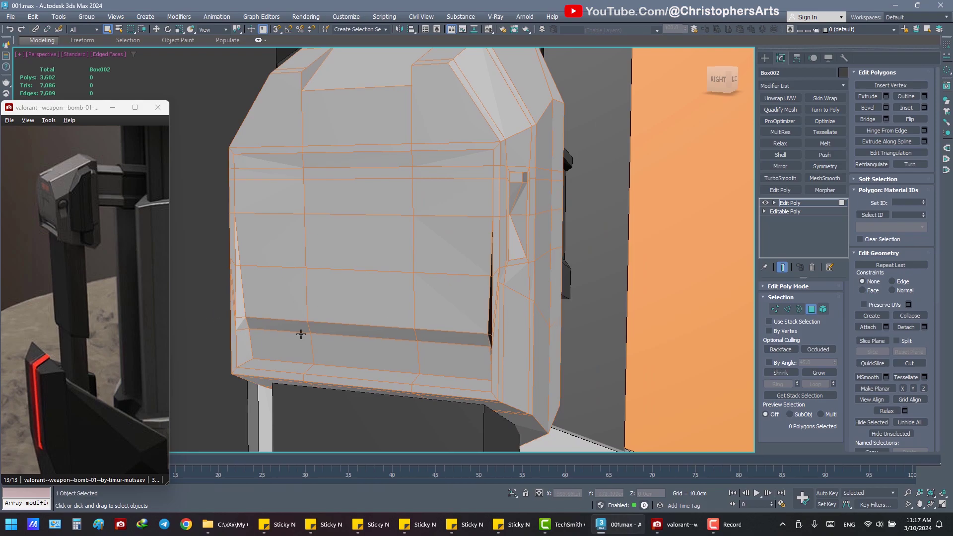
- In Polygon mode, select the bottom-row and upper-right polygons of the front panel
left_click(777, 310)
mouse_move(534, 281)
middle_mouse_down("alt")
mouse_move(483, 275)
mouse_move(682, 299)
mouse_move(565, 282)
middle_mouse_up("alt")
key("4")
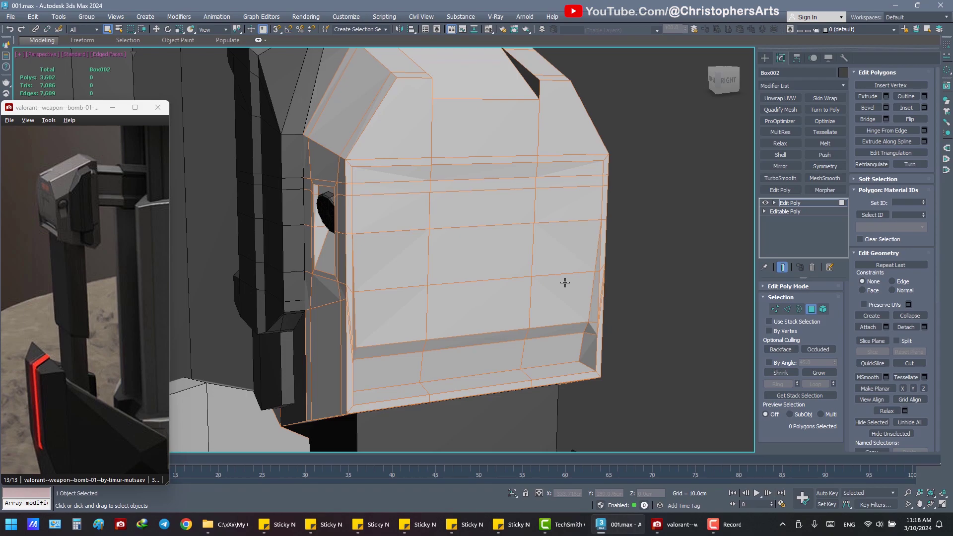
middle_click_drag(561, 289, 515, 302, "alt")
left_click(522, 300)
left_click(453, 298, "ctrl")
left_click(391, 298)
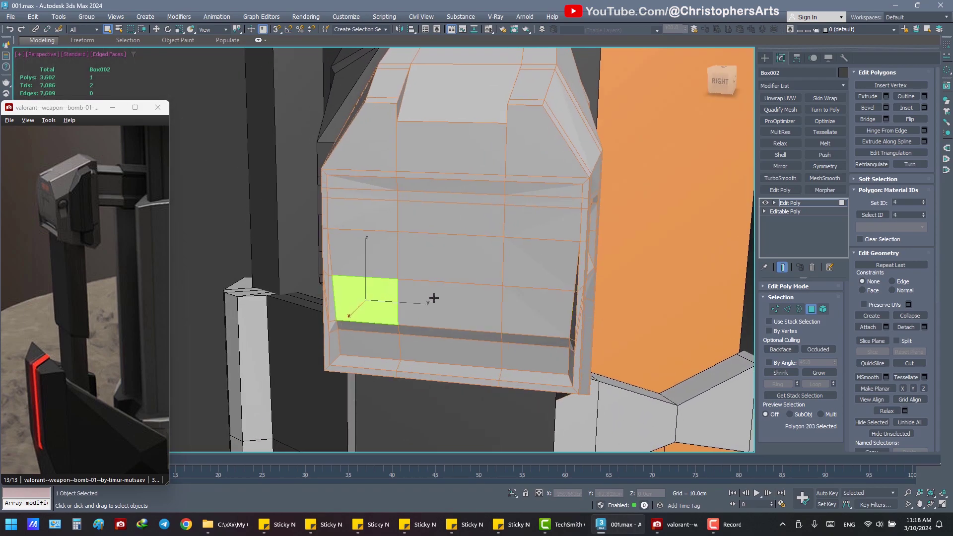
left_click(434, 299, "ctrl")
left_click(517, 303, "ctrl")
left_click(513, 276, "ctrl")
- Add the upper-left and upper-row panel polygons to the selection
middle_click_drag(461, 269, 443, 267, "alt")
left_click(443, 267, "ctrl")
left_click(404, 255, "ctrl")
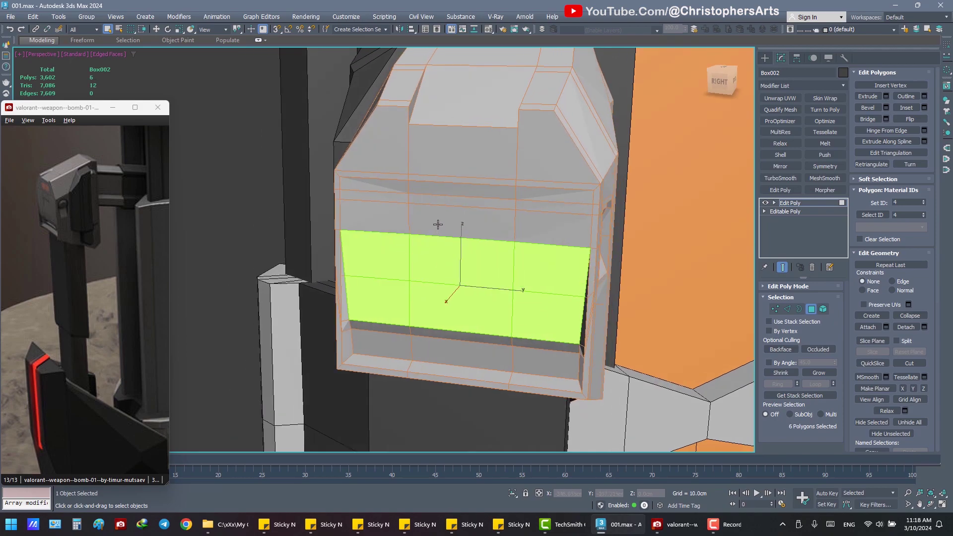
left_click(546, 228, "ctrl")
left_click(428, 215, "ctrl")
left_click(372, 214, "ctrl")
left_click(462, 199, "ctrl")
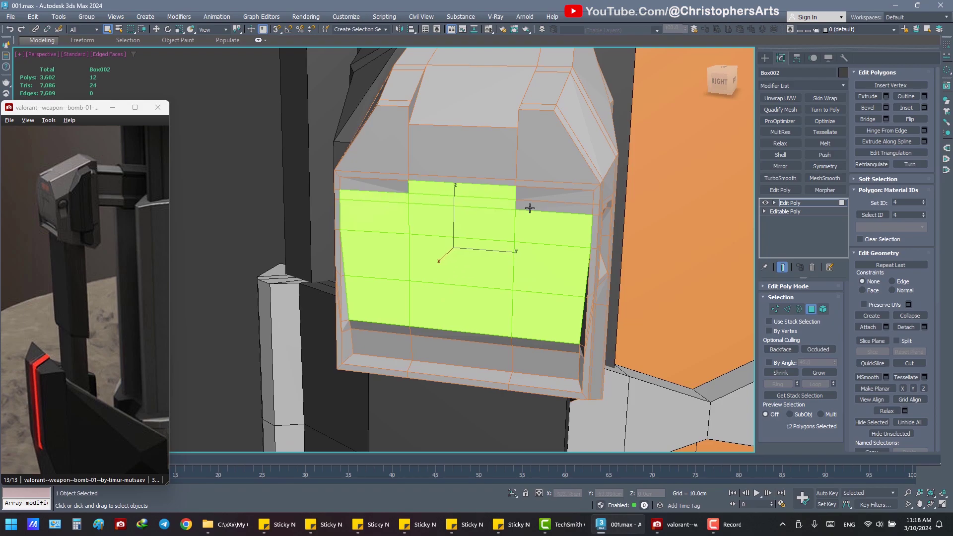
left_click(551, 206, "ctrl")
left_click(552, 193, "ctrl")
left_click(374, 187, "ctrl")
- Add the top-row and left and right edge polygons of the panel
mouse_move(402, 196)
middle_mouse_down("alt")
mouse_move(371, 207)
mouse_move(378, 193)
middle_mouse_up("alt")
left_click(378, 194, "ctrl")
left_click(323, 192, "ctrl")
left_click(323, 156, "ctrl")
left_click(402, 164, "ctrl")
left_click(482, 201, "ctrl")
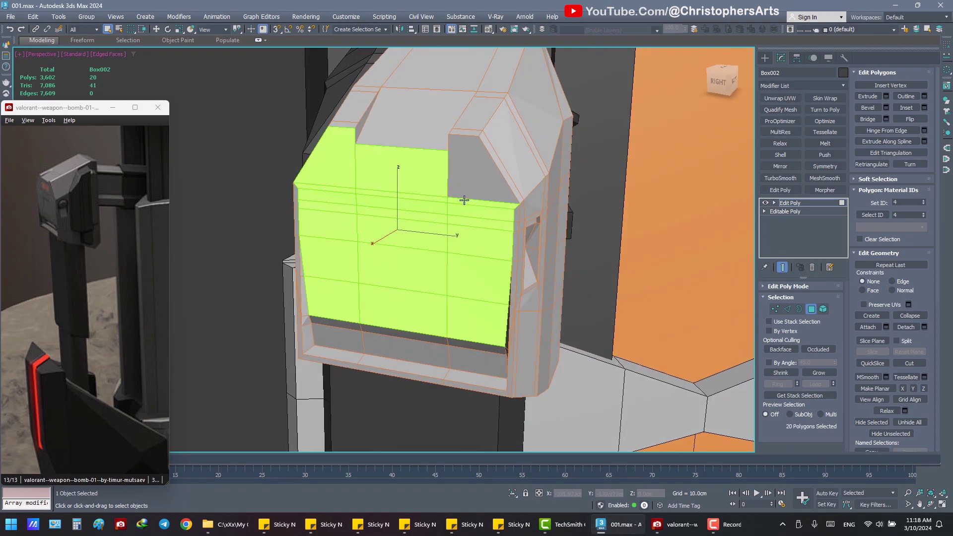
left_click(477, 164, "ctrl")
mouse_move(438, 202)
middle_mouse_down("alt")
mouse_move(398, 202)
mouse_move(322, 226)
mouse_move(558, 233)
mouse_move(374, 228)
middle_mouse_up("alt")
left_click(294, 224, "ctrl")
left_click(294, 191, "ctrl")
left_click(586, 216, "ctrl")
left_click(589, 194, "ctrl")
- Scale the selected panel polygons slightly along Local axes, reset to View, and deselect
key("r")
right_click(442, 248)
left_click_drag(374, 228, 384, 229)
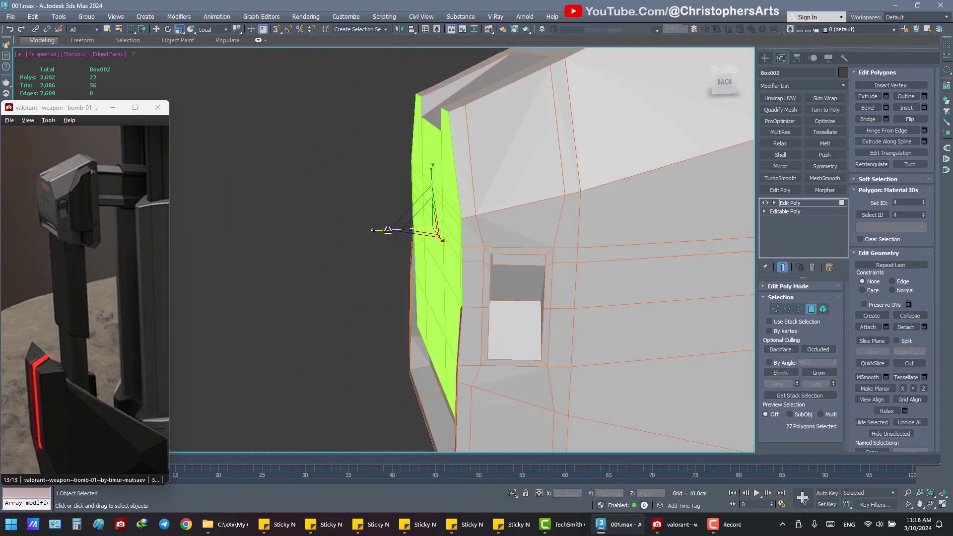
middle_click_drag(495, 227, 437, 209, "alt")
right_click(437, 209)
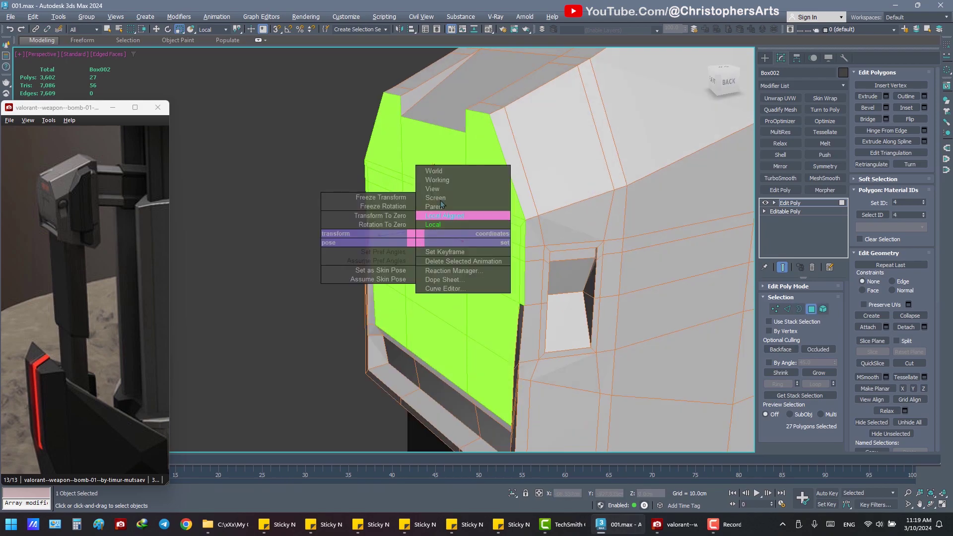
left_click(435, 193)
key("q")
left_click(328, 217)
mouse_move(327, 216)
middle_mouse_down("alt")
mouse_move(472, 226)
mouse_move(371, 238)
mouse_move(373, 230)
mouse_move(340, 224)
middle_mouse_up("alt")
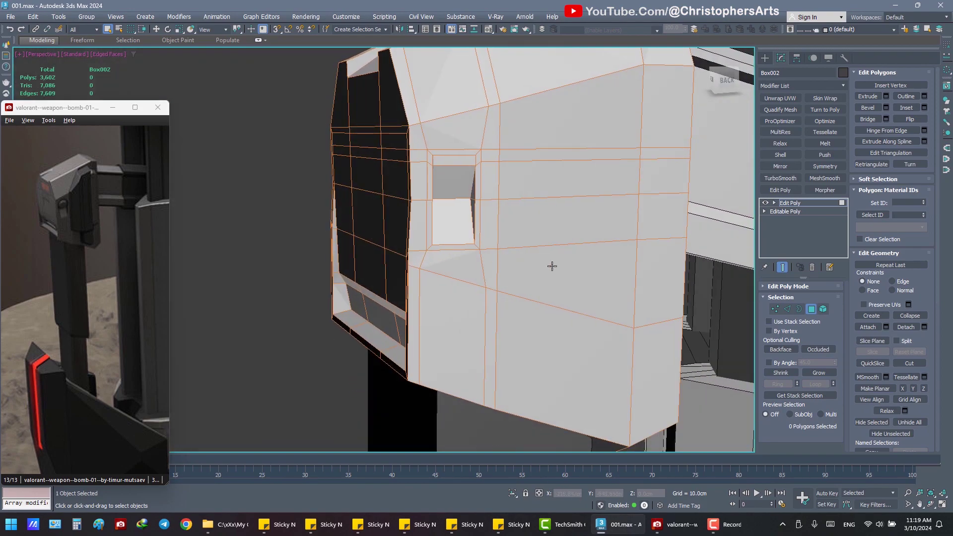
- Select the vertices along the side recess edge and nudge them slightly sideways
left_click(776, 308)
scroll(312, 223, "up", 6)
left_click_drag(306, 225, 354, 255)
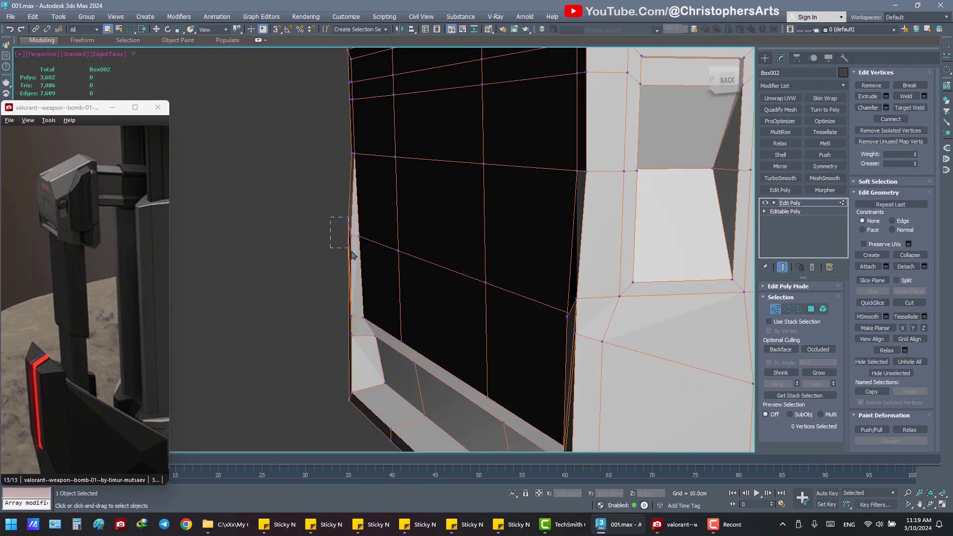
mouse_move(348, 236)
middle_mouse_down("alt")
mouse_move(439, 276)
mouse_move(391, 269)
mouse_move(535, 213)
middle_mouse_up("alt")
left_click_drag(487, 237, 487, 237, "ctrl")
key("w")
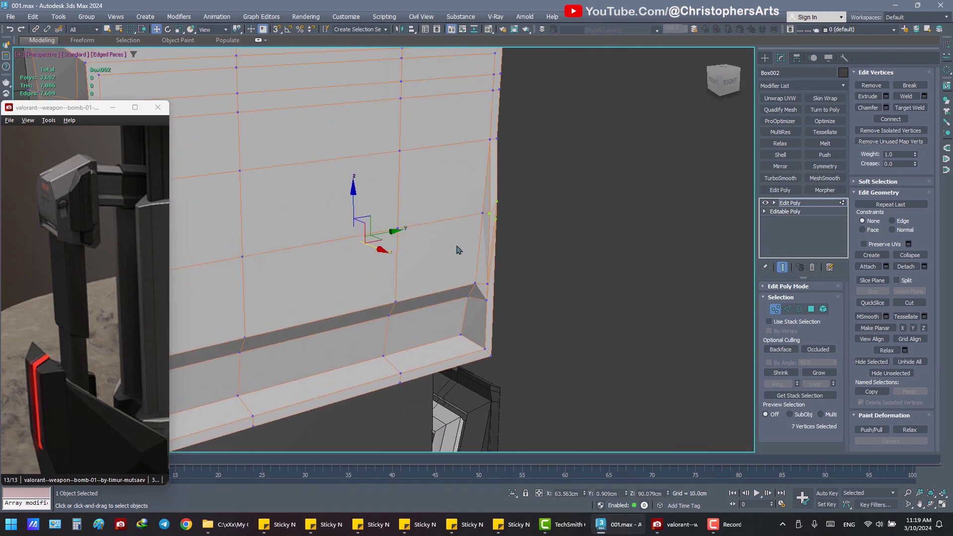
middle_click_drag(456, 249, 467, 247, "alt")
left_click_drag(466, 247, 463, 247)
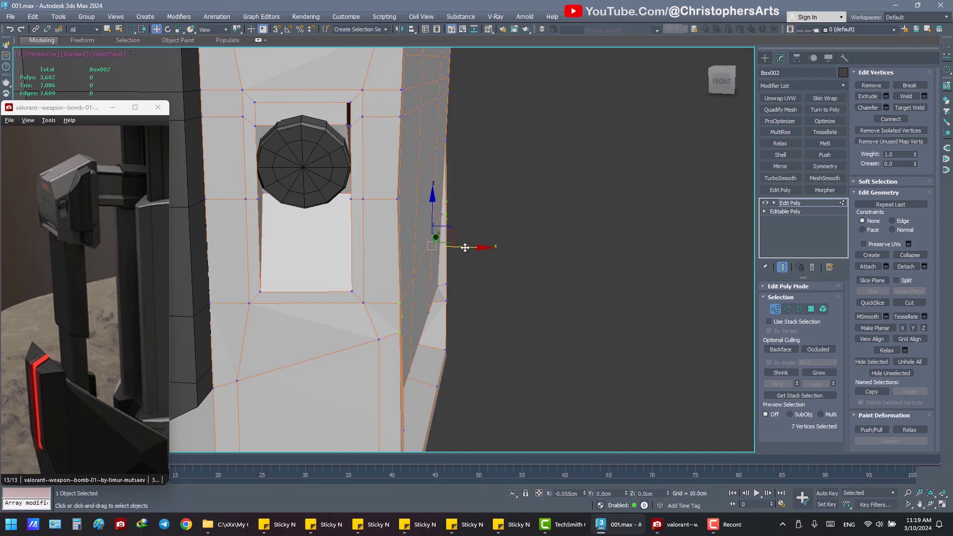
mouse_move(464, 248)
middle_mouse_down("alt")
mouse_move(377, 253)
mouse_move(483, 245)
middle_mouse_up("alt")
- Add another vertex near the recess to the selection and move it into place
key("q")
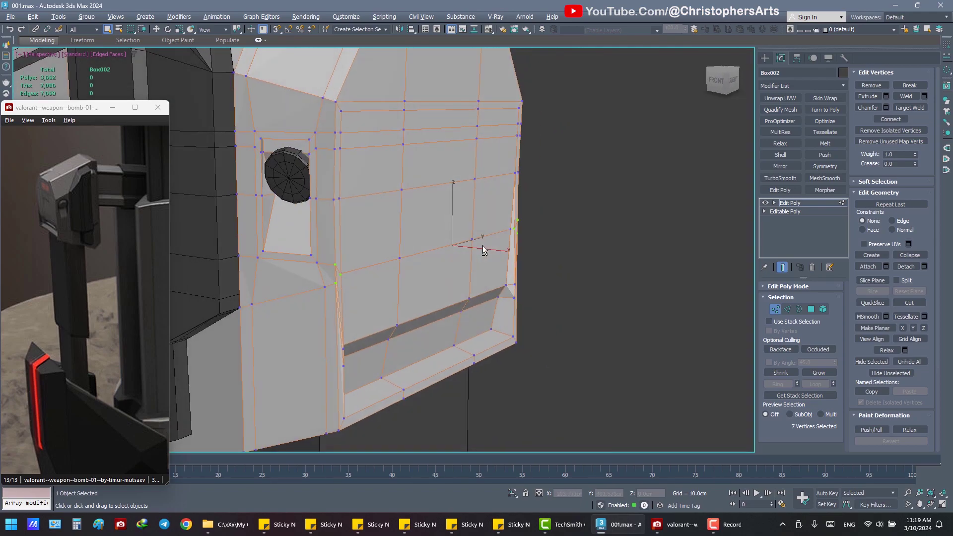
left_click(338, 282, "ctrl")
key("w")
mouse_move(385, 277)
middle_mouse_down("alt")
mouse_move(426, 278)
mouse_move(477, 251)
middle_mouse_up("alt")
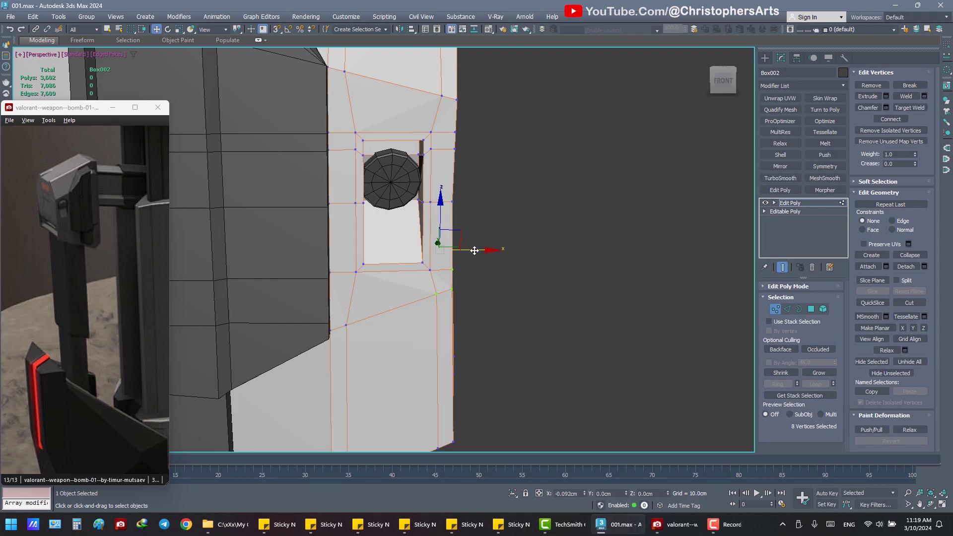
mouse_move(478, 250)
middle_mouse_down("alt")
mouse_move(420, 258)
mouse_move(565, 258)
middle_mouse_up("alt")
scroll(448, 255, "down", 2)
key("q")
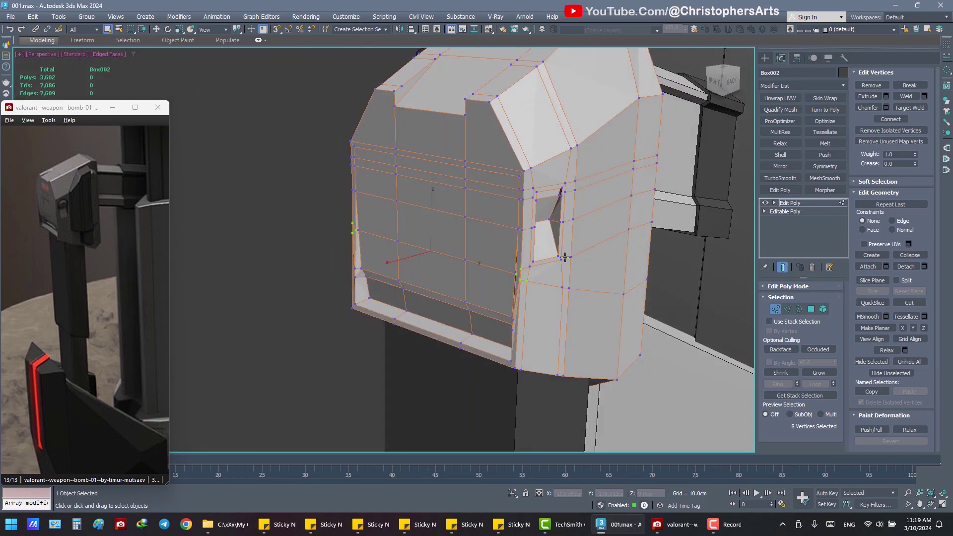
- Step through the Edge and Polygon levels and deselect the housing box
key("2")
left_click(811, 309)
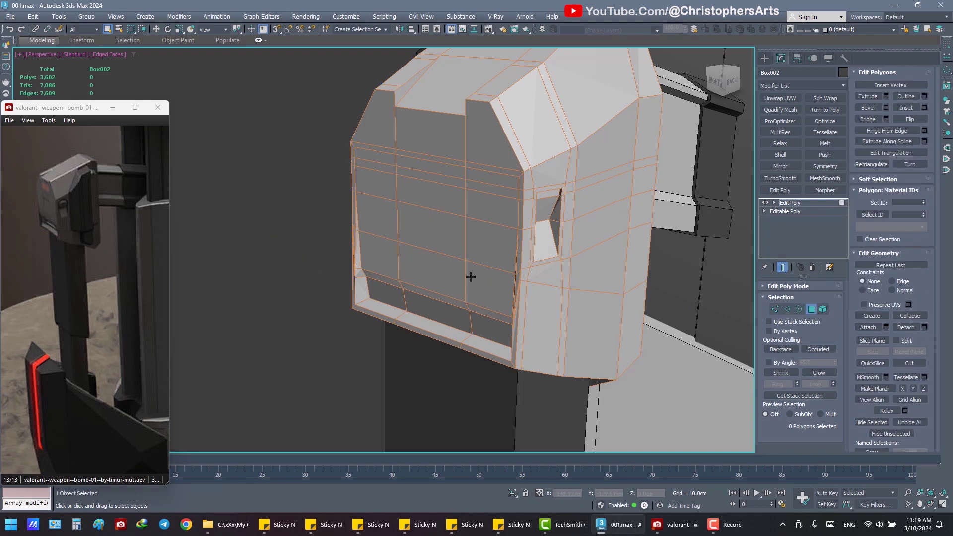
left_click(395, 326)
left_click(811, 310)
- Clear the selection, inspect the housing, and save the scene to 001.max
key("ctrl+d")
scroll(432, 257, "down", 5)
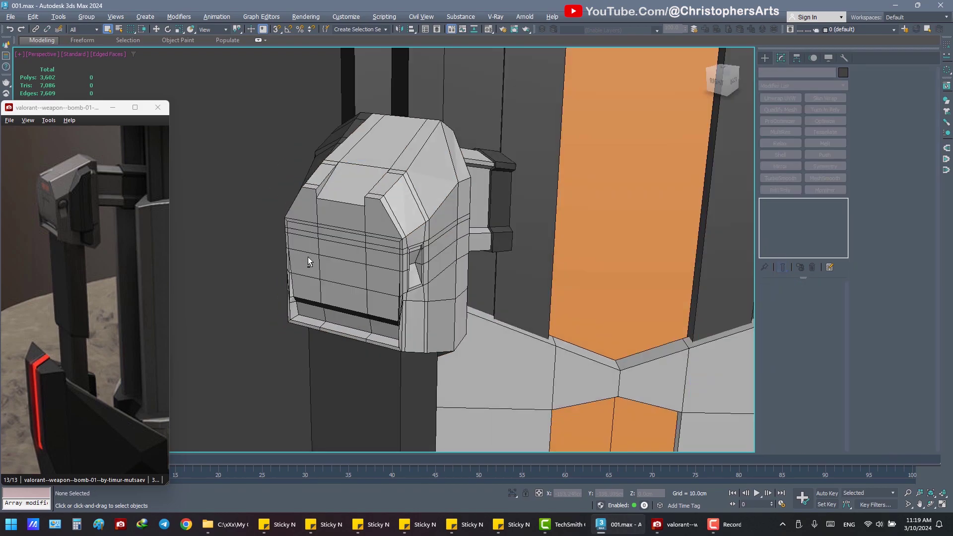
middle_click_drag(308, 257, 365, 255, "alt")
middle_click_drag(421, 266, 460, 262)
key("ctrl+s")
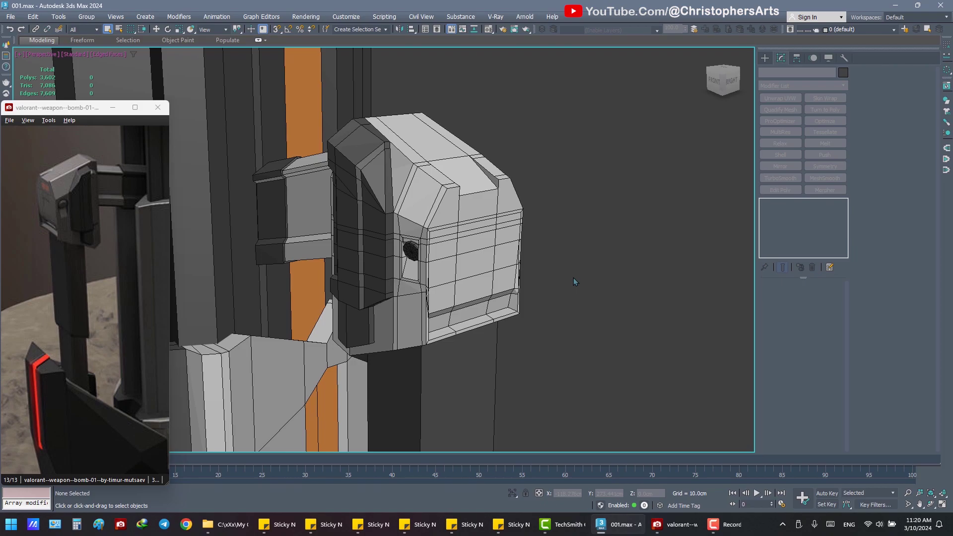
scroll(464, 270, "up", 2)
mouse_move(464, 270)
middle_mouse_down("alt")
mouse_move(408, 279)
mouse_move(416, 279)
middle_mouse_up("alt")
key("ctrl+s")
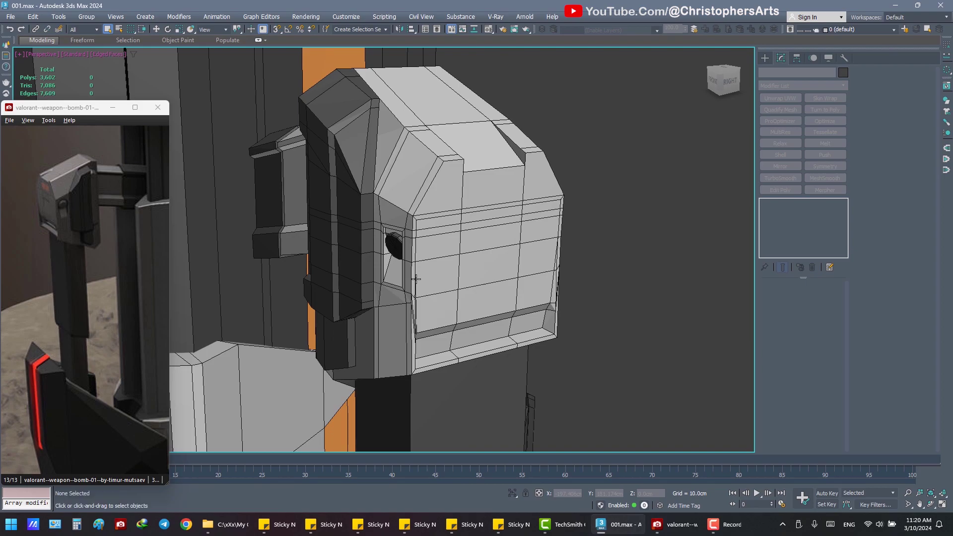
- Select Box002 and an edge on its top notch
mouse_move(431, 280)
middle_mouse_down("alt")
mouse_move(394, 279)
mouse_move(493, 278)
mouse_move(425, 281)
mouse_move(404, 230)
middle_mouse_up("alt")
left_click(405, 230)
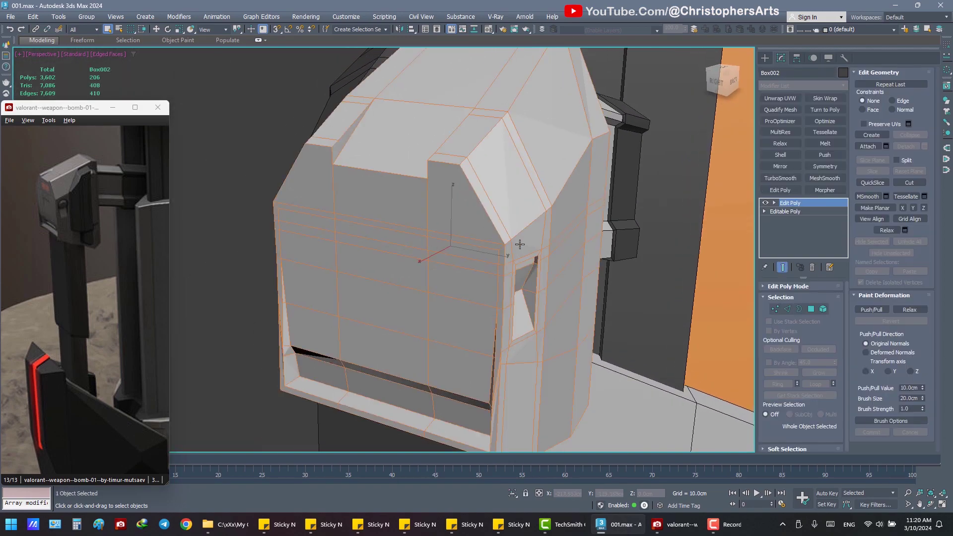
left_click(373, 171)
- Raise the top notch edge slightly along Z, deselect it, and resave 001.max
key("w")
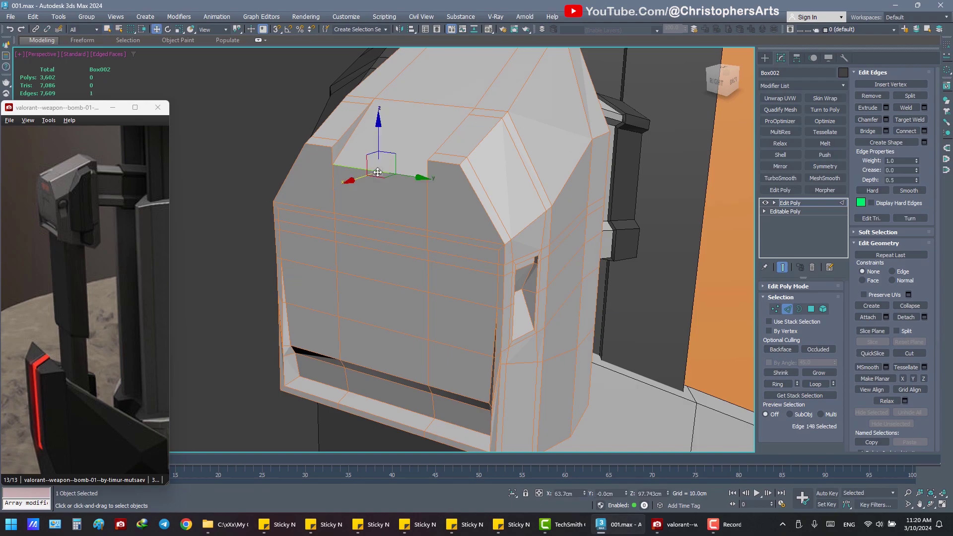
middle_click_drag(377, 149, 380, 136, "alt")
left_click_drag(379, 136, 380, 132)
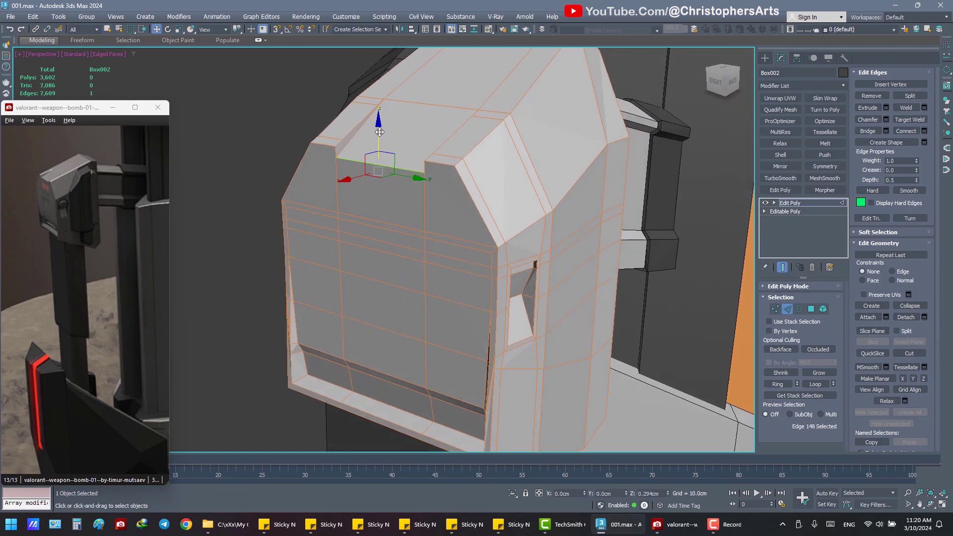
key("q")
left_click(268, 132)
scroll(270, 132, "up", 2)
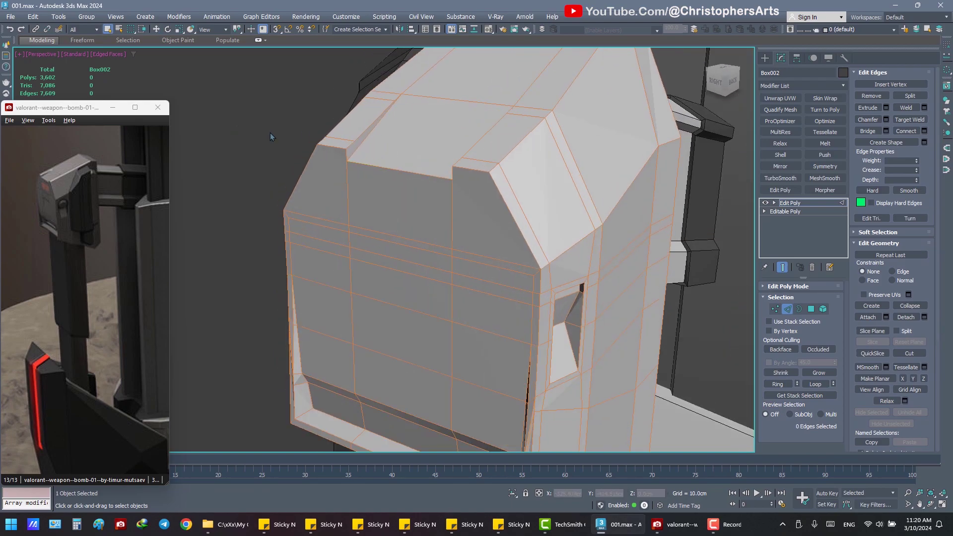
middle_click_drag(270, 133, 360, 154, "alt")
key("ctrl+s")
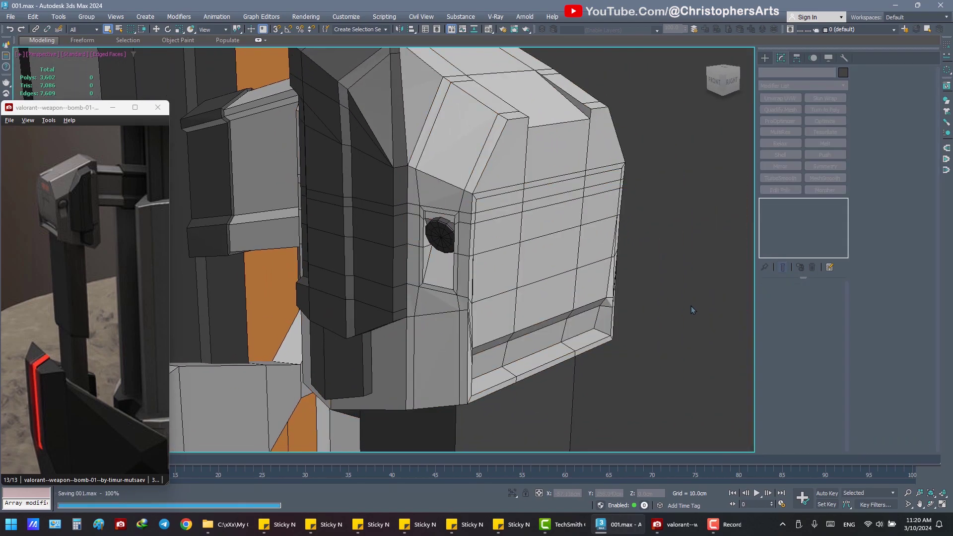
- Move bolt Cylinder010 slightly along its Local Z axis into the recess
left_click(479, 224)
mouse_move(560, 249)
middle_mouse_down("alt")
mouse_move(484, 226)
mouse_move(485, 197)
mouse_move(547, 207)
middle_mouse_up("alt")
scroll(492, 233, "up", 2)
scroll(492, 233, "down", 2)
key("w")
right_click(492, 213)
left_click(508, 199)
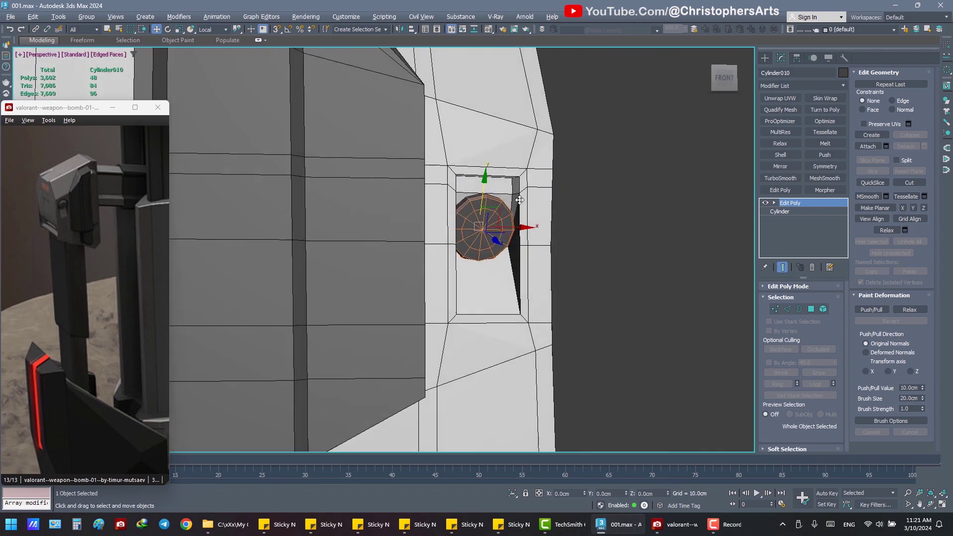
left_click_drag(490, 188, 510, 230)
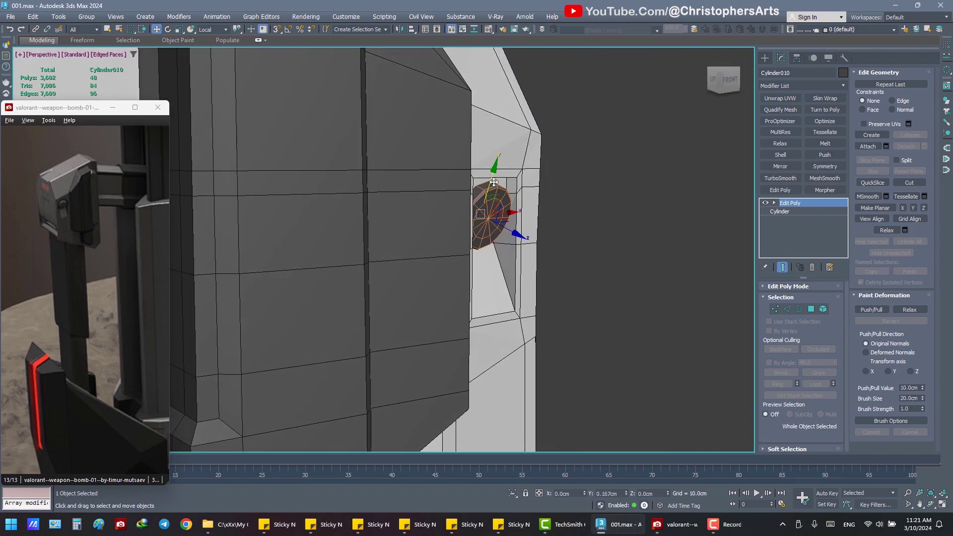
mouse_move(510, 230)
middle_mouse_down("alt")
mouse_move(471, 228)
mouse_move(509, 227)
middle_mouse_up("alt")
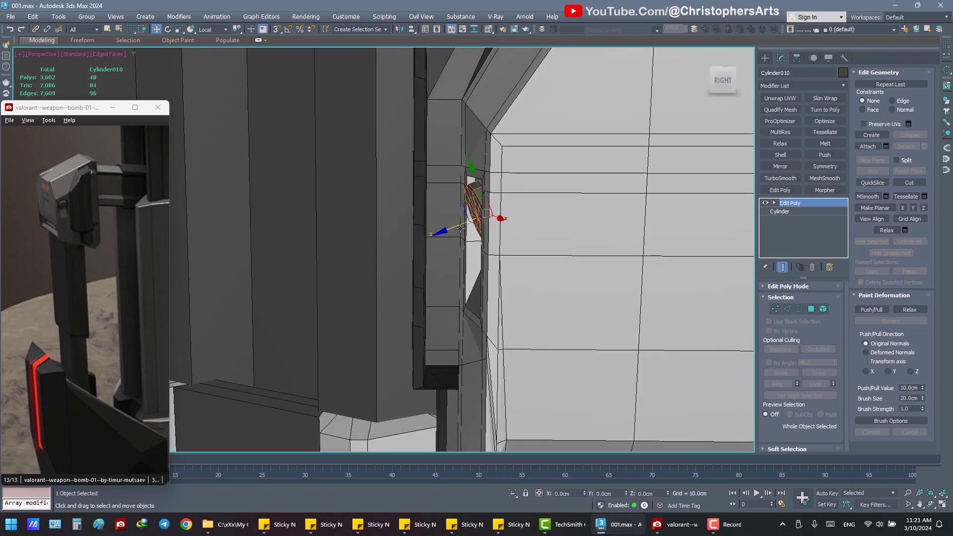
- Set the reference coordinates back to View and deselect the bolt
right_click(505, 221, "alt")
left_click(517, 174)
right_click(477, 205, "alt")
left_click(493, 155)
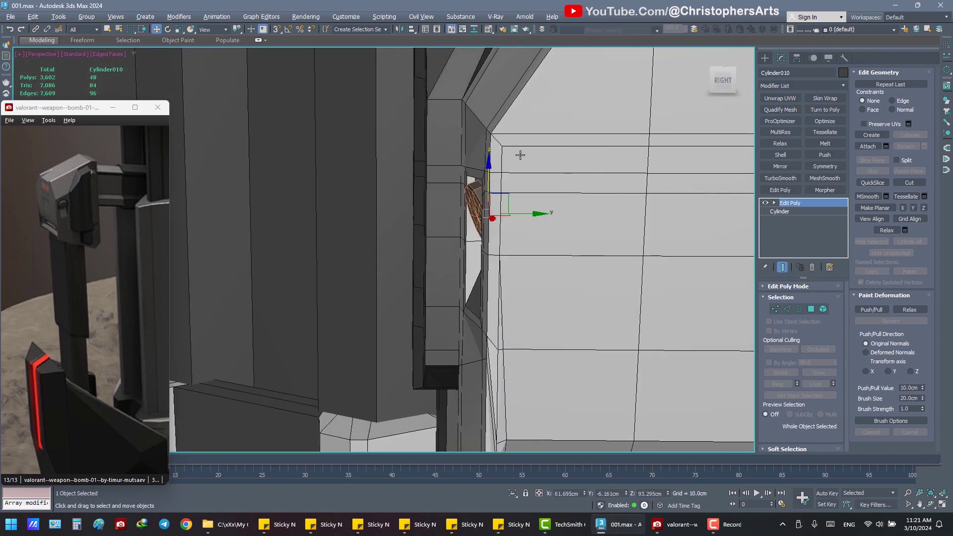
key("q")
mouse_move(511, 178)
middle_mouse_down("alt")
mouse_move(628, 208)
mouse_move(547, 198)
middle_mouse_up("alt")
scroll(628, 208, "up", 2)
left_click(628, 207)
left_click(496, 209)
scroll(540, 193, "down", 2)
- Frame the detonator head, inspect the housing, and save the current scene
left_click(540, 194)
scroll(495, 195, "down", 5)
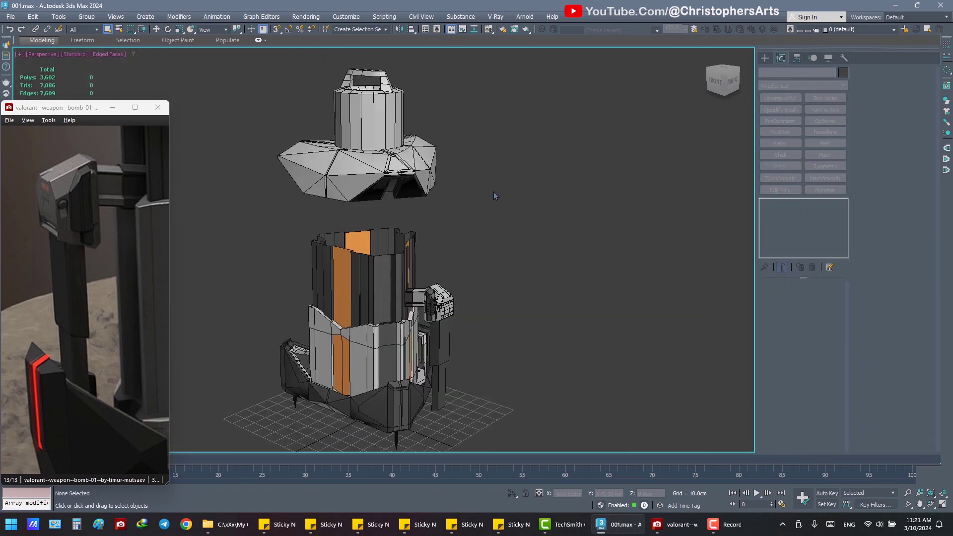
left_click(439, 303)
key("z")
left_click(568, 233)
middle_click_drag(568, 234, 575, 230, "alt")
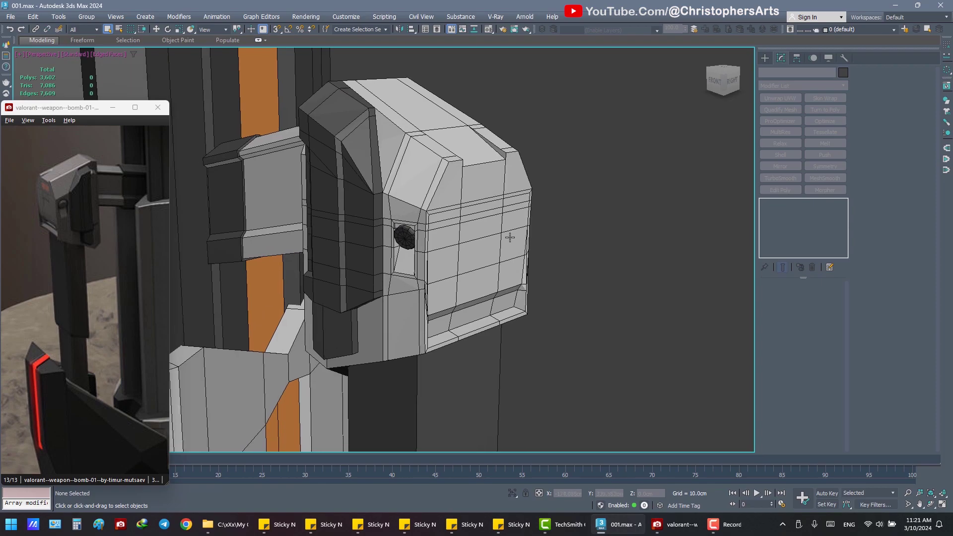
key("ctrl+s")
left_click(482, 227)
middle_click_drag(482, 228, 452, 230, "alt")
left_click(592, 247)
key("ctrl+s")
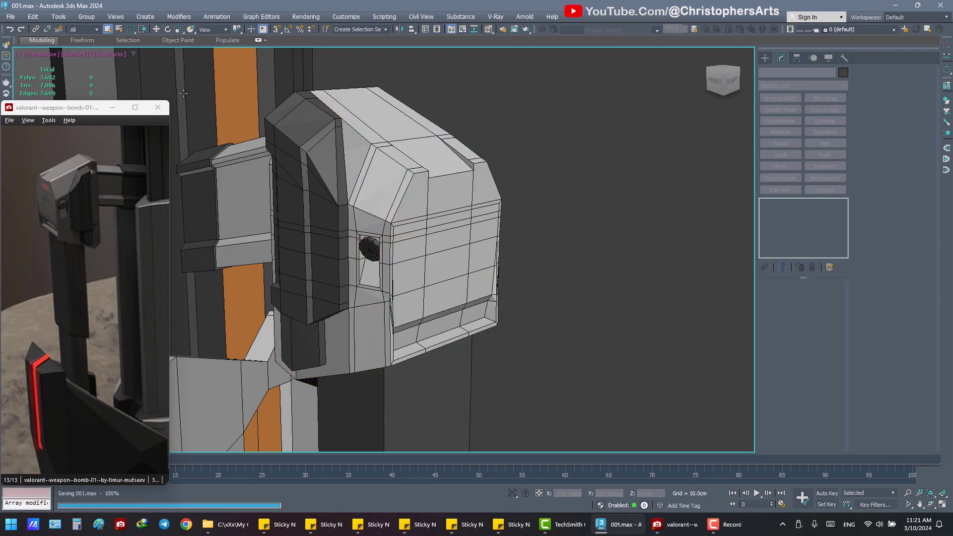
- Save the scene as 002.max, replacing the existing file
left_click(10, 16)
left_click(51, 103)
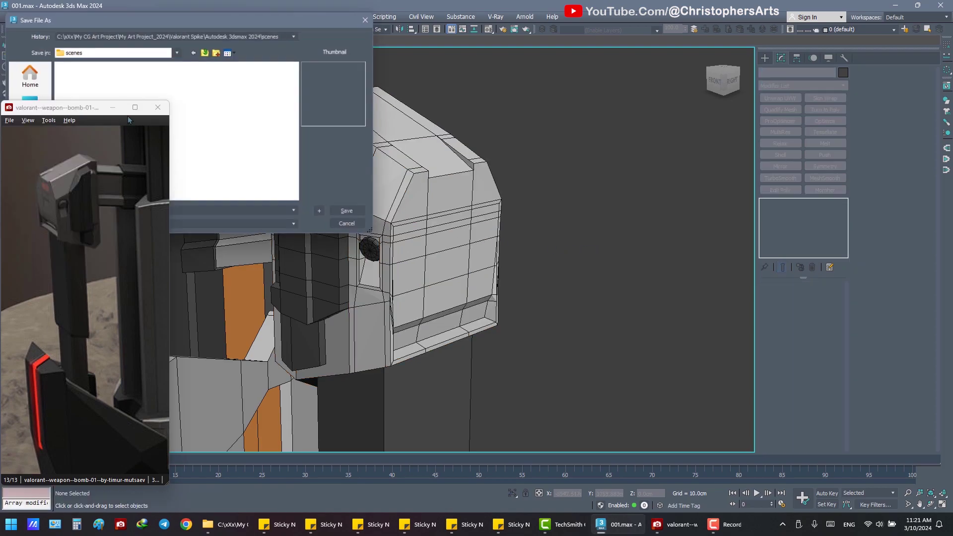
double_click(82, 89)
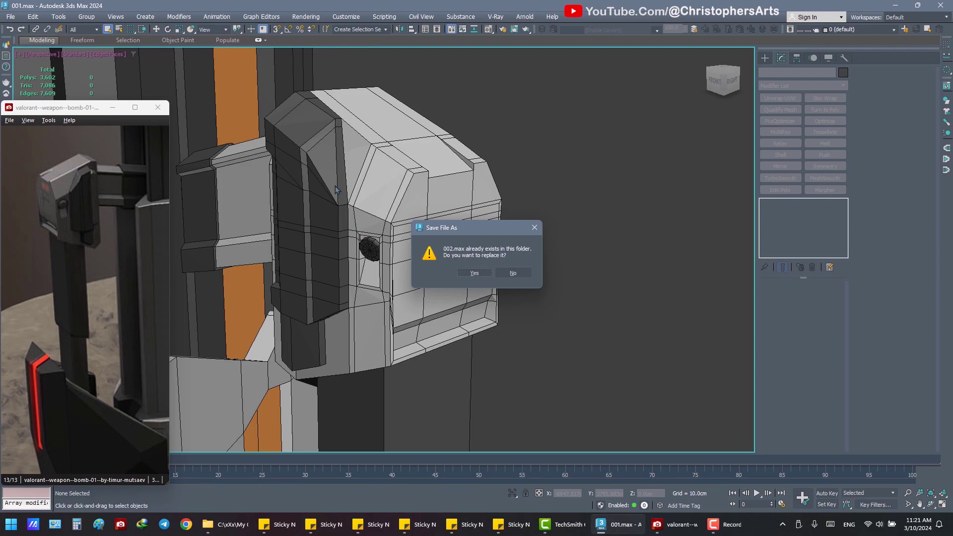
left_click(475, 273)
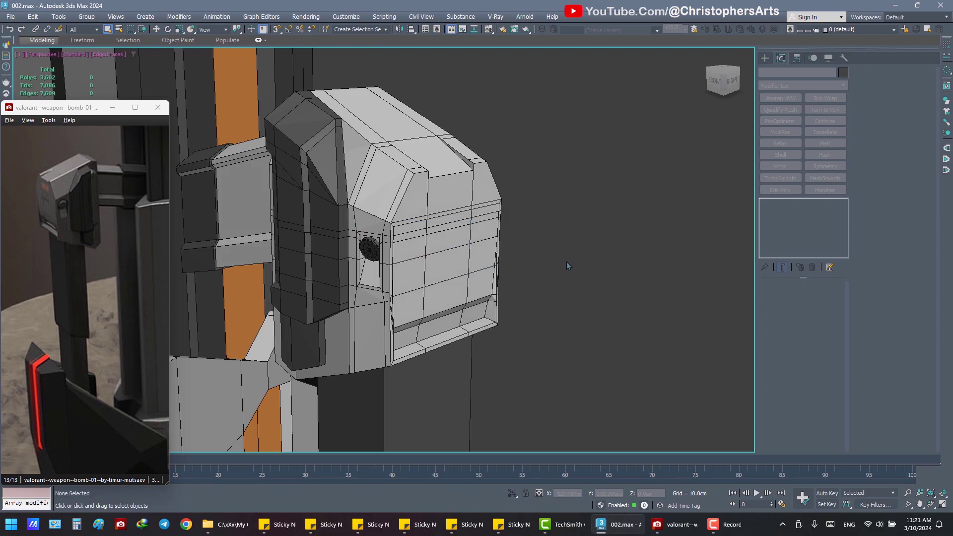
- Select the ring of edges across Box002's slot lip at Edge level
left_click(431, 311)
scroll(418, 309, "up", 3)
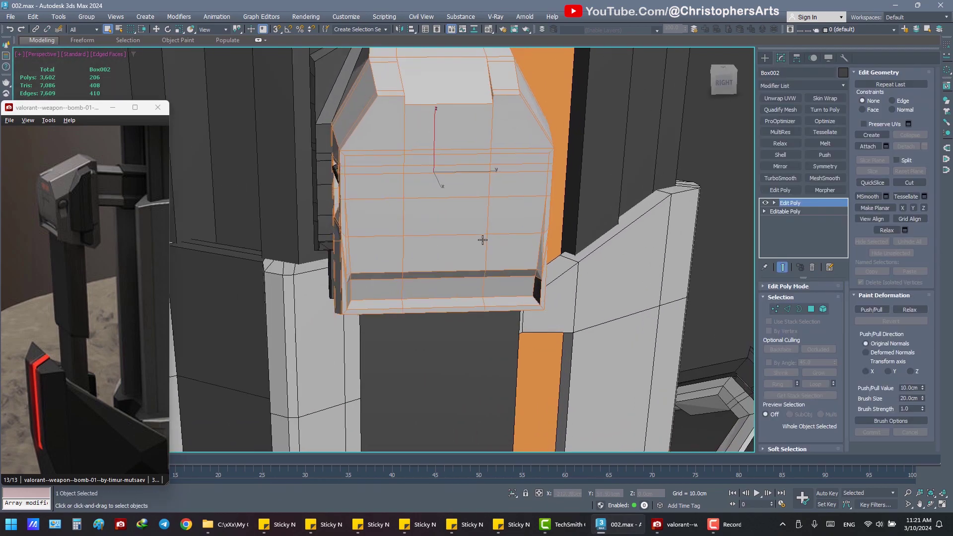
scroll(487, 238, "up", 3)
left_click(776, 308)
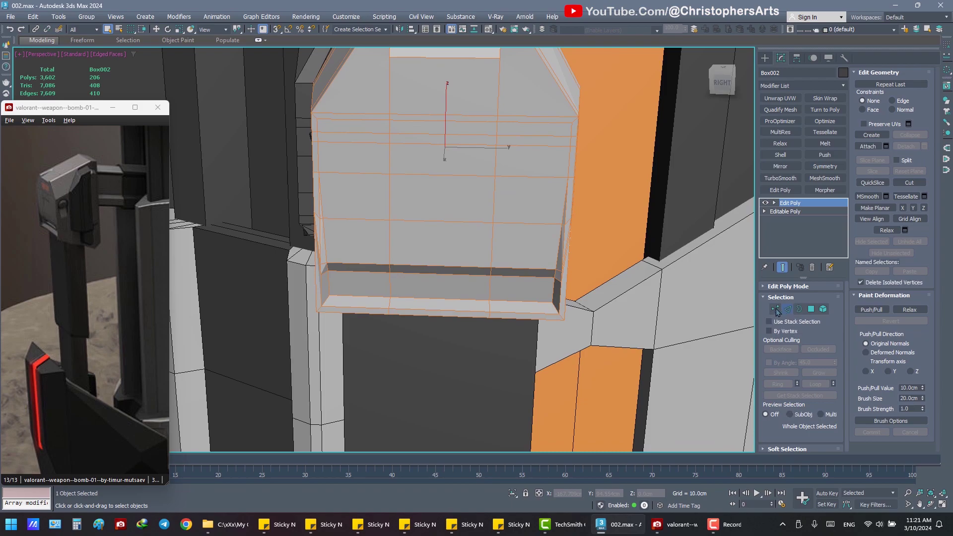
left_click(490, 286)
left_click(390, 286, "shift")
mouse_move(456, 291)
middle_mouse_down("alt")
mouse_move(466, 293)
mouse_move(444, 258)
middle_mouse_up("alt")
- Connect the selected edges with 2 segments, adding two edge loops
right_click(443, 259)
left_click(458, 303)
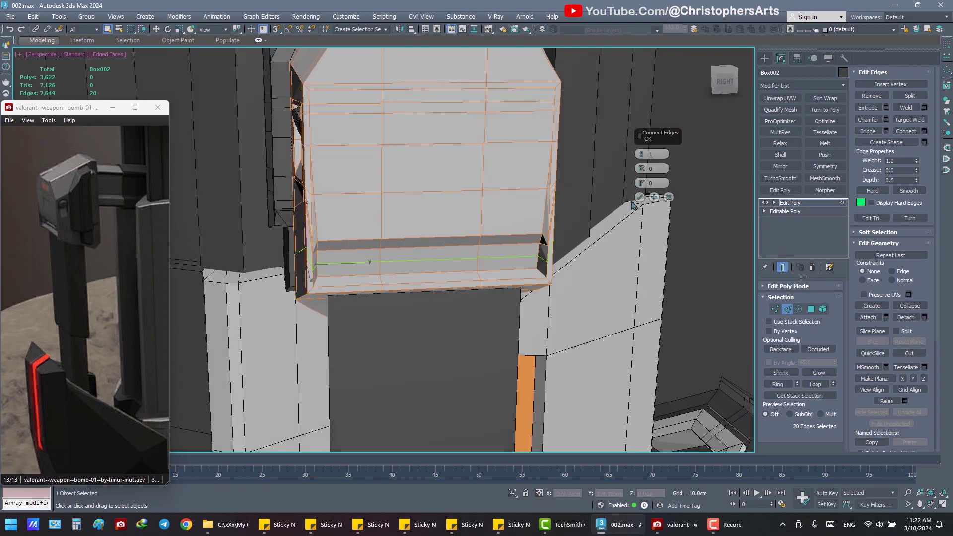
middle_click_drag(634, 205, 574, 196, "alt")
left_click_drag(645, 154, 656, 154)
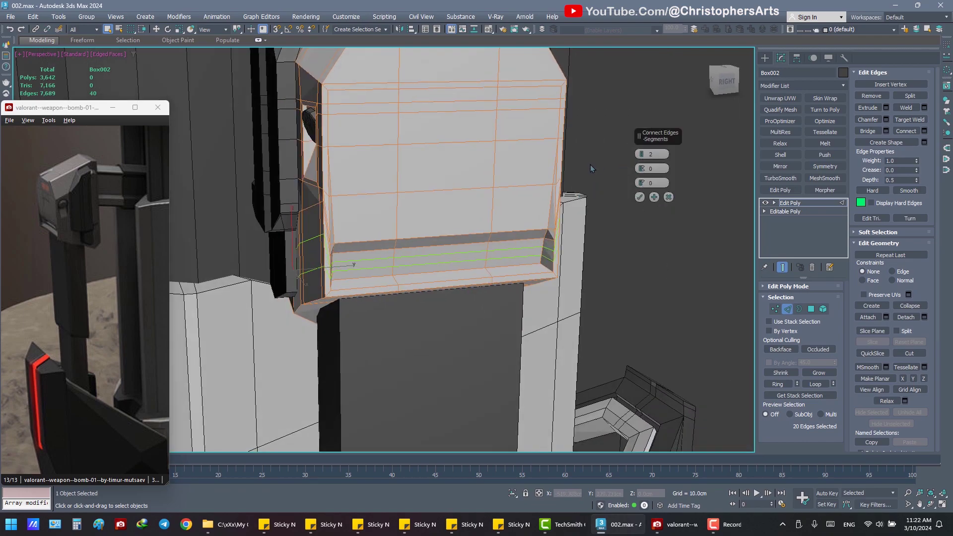
middle_click_drag(571, 200, 570, 198, "alt")
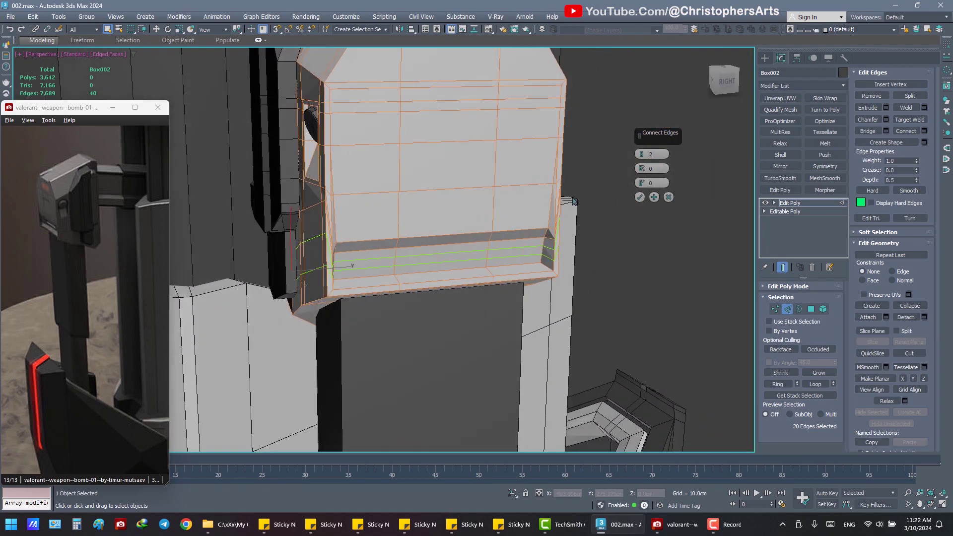
left_click(640, 198)
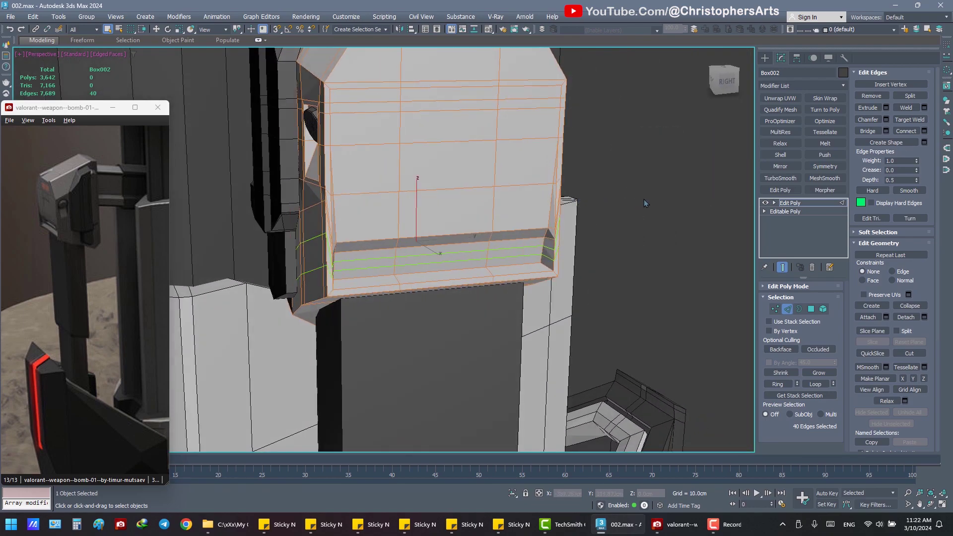
- Select the slot face at Polygon level and undo its accidental Shift-move clone
key("4")
left_click(466, 261)
key("w")
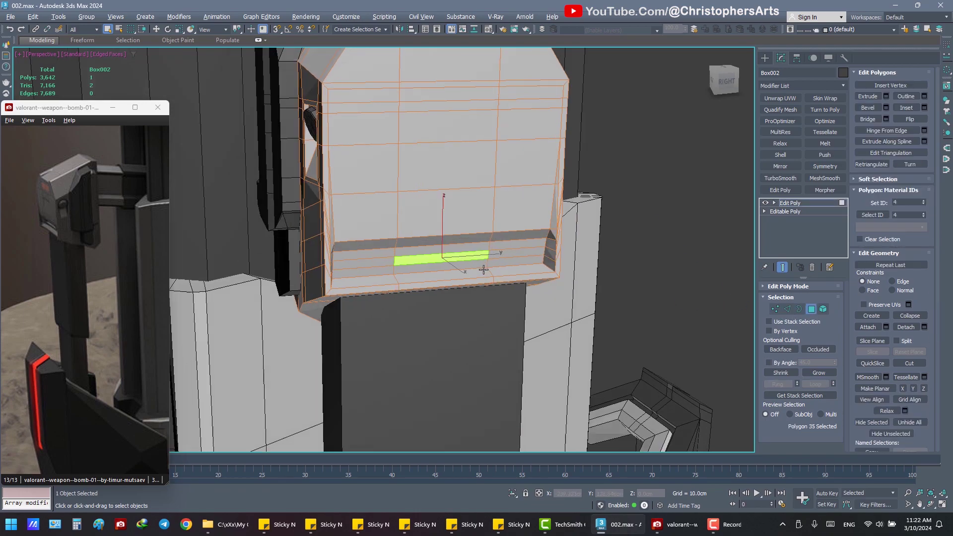
middle_click_drag(465, 261, 427, 263, "alt")
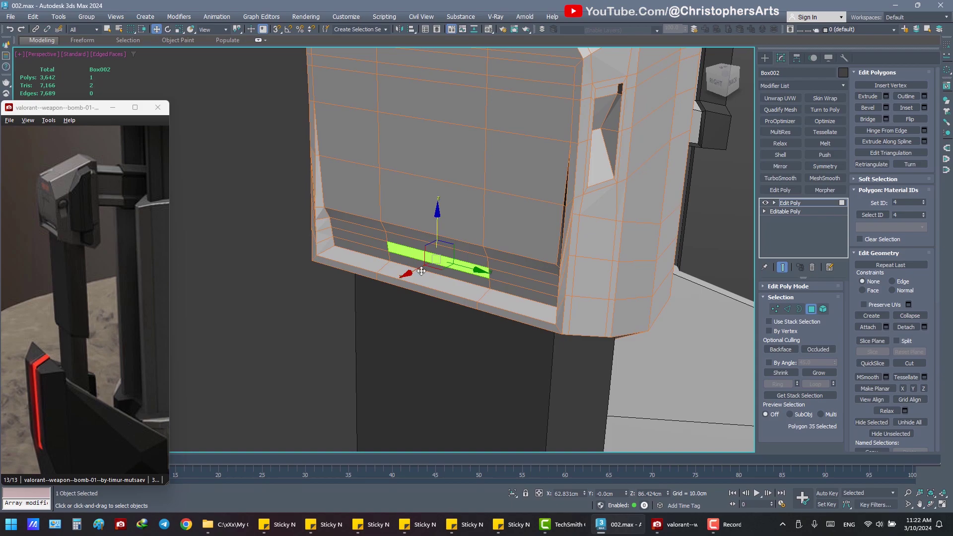
left_click_drag(416, 270, 421, 268, "shift")
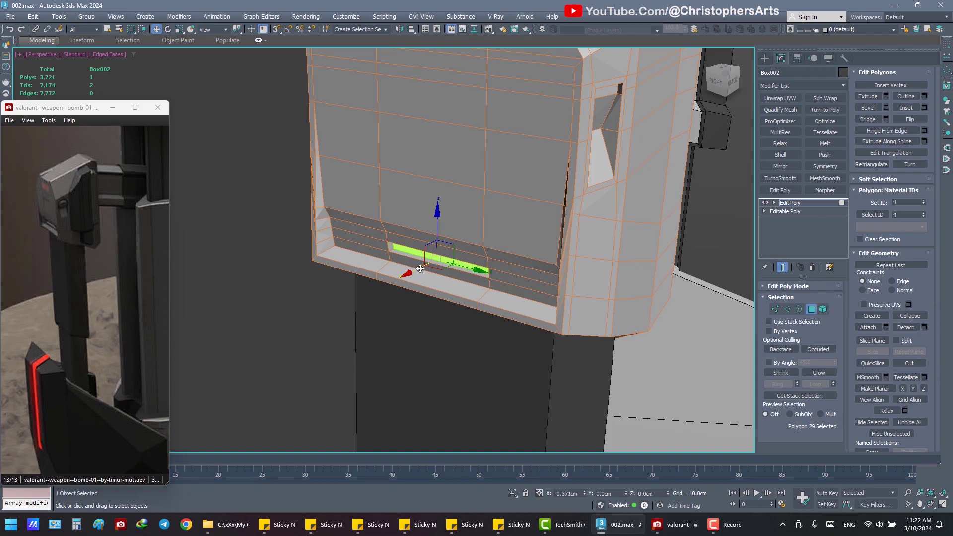
key("ctrl+z")
- Clear the face selection and bring the view closer to the slot
scroll(417, 268, "up", 5)
scroll(415, 268, "down", 3)
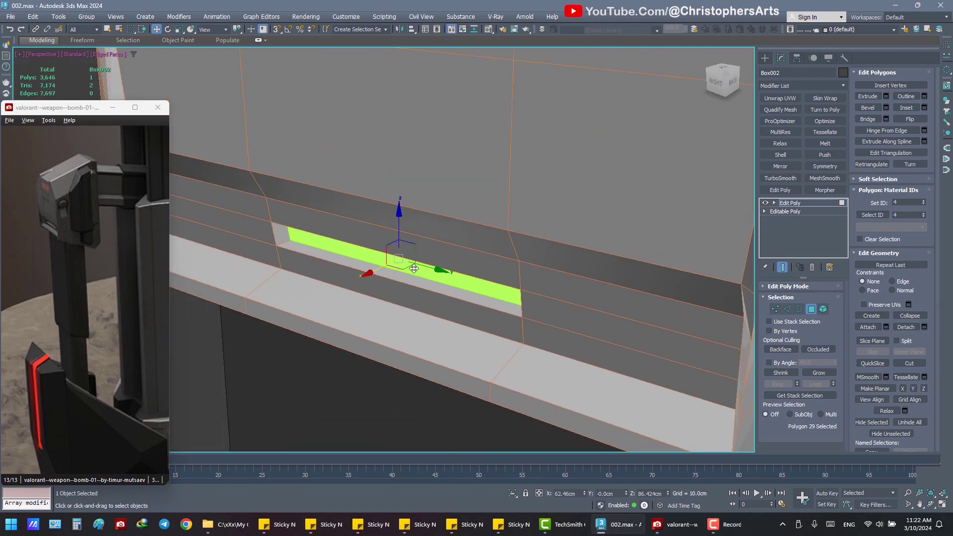
scroll(415, 269, "down", 1)
key("q")
middle_click_drag(414, 269, 420, 268, "alt")
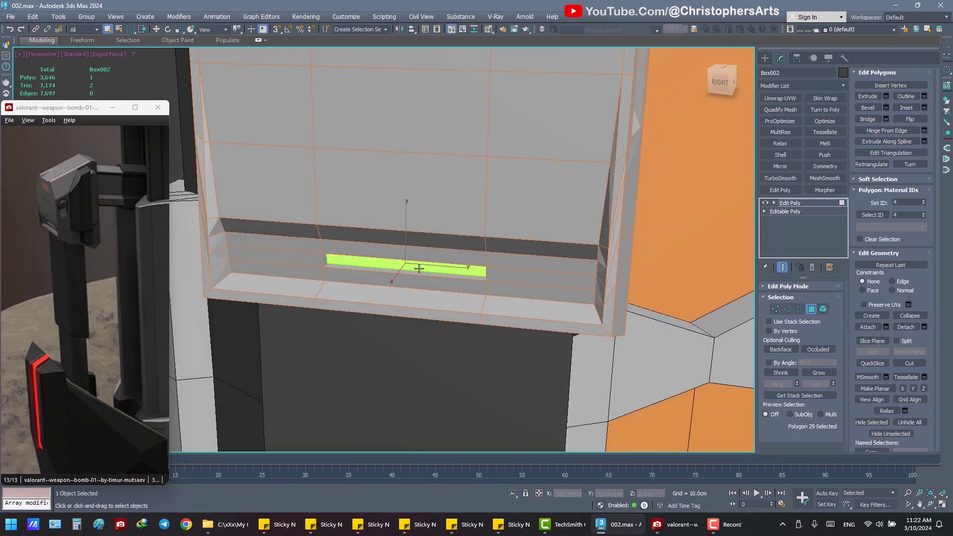
scroll(419, 274, "down", 1)
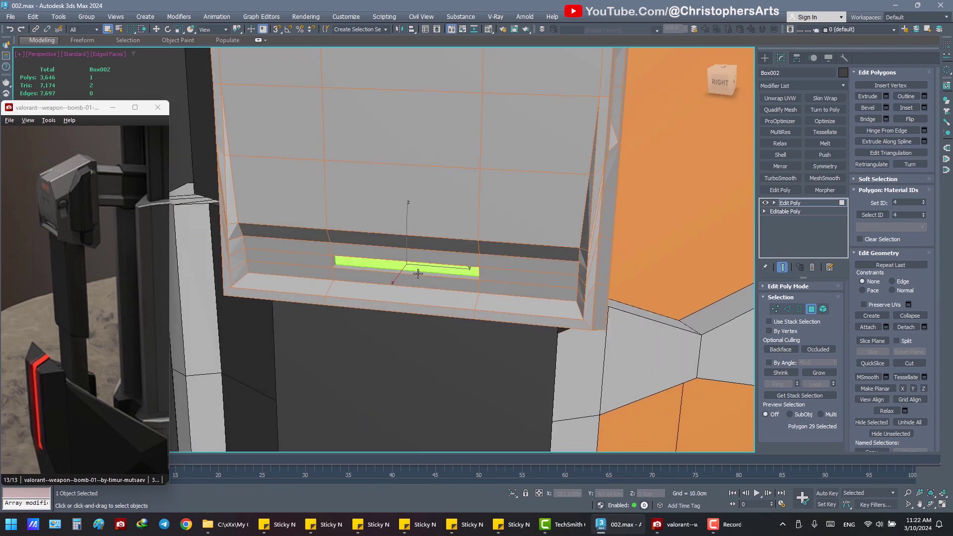
left_click(184, 175)
scroll(271, 202, "up", 2)
mouse_move(375, 200)
middle_mouse_down("alt")
mouse_move(287, 202)
mouse_move(381, 213)
middle_mouse_up("alt")
- Start Target Weld on the slot vertices, undoing a weld that left a stray triangle
left_click(775, 308)
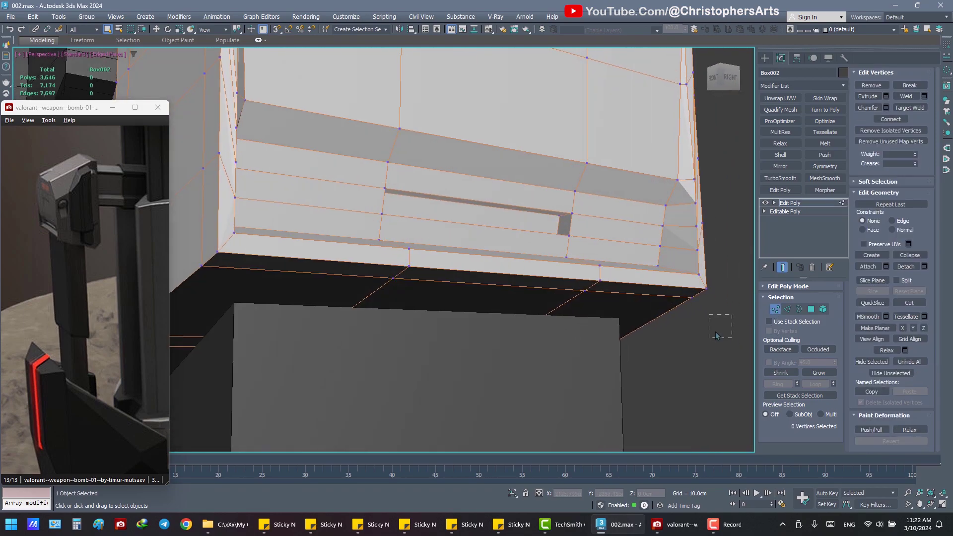
right_click(657, 312)
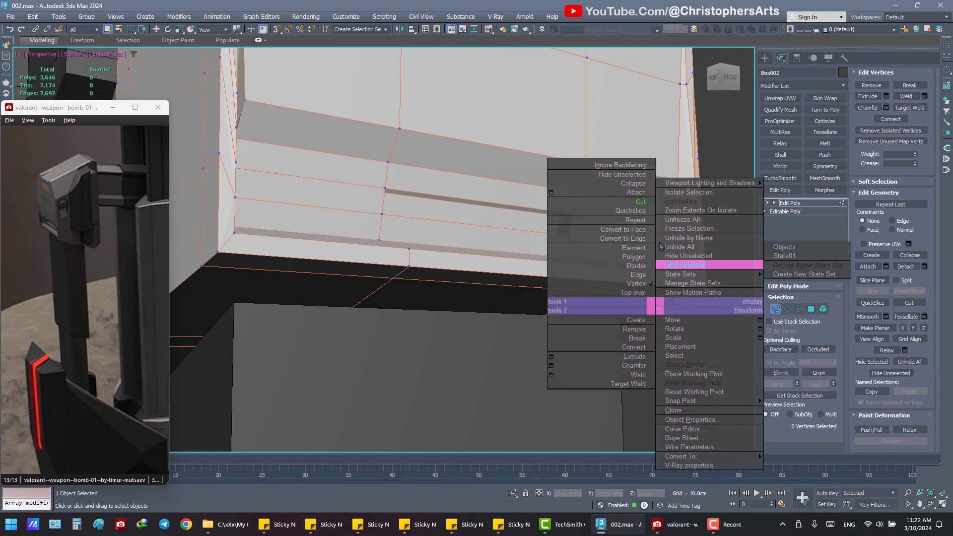
left_click(629, 383)
left_click(565, 220)
mouse_move(538, 228)
middle_mouse_down("alt")
mouse_move(500, 245)
mouse_move(598, 250)
mouse_move(469, 249)
mouse_move(494, 217)
mouse_move(456, 232)
mouse_move(538, 215)
mouse_move(529, 230)
mouse_move(434, 225)
mouse_move(484, 254)
mouse_move(455, 243)
mouse_move(485, 228)
mouse_move(479, 236)
middle_mouse_up("alt")
key("ctrl+z")
- Weld the remaining stray slot vertices onto their corner vertices and exit Target Weld
left_click(529, 230)
left_click(324, 231)
left_click(300, 229)
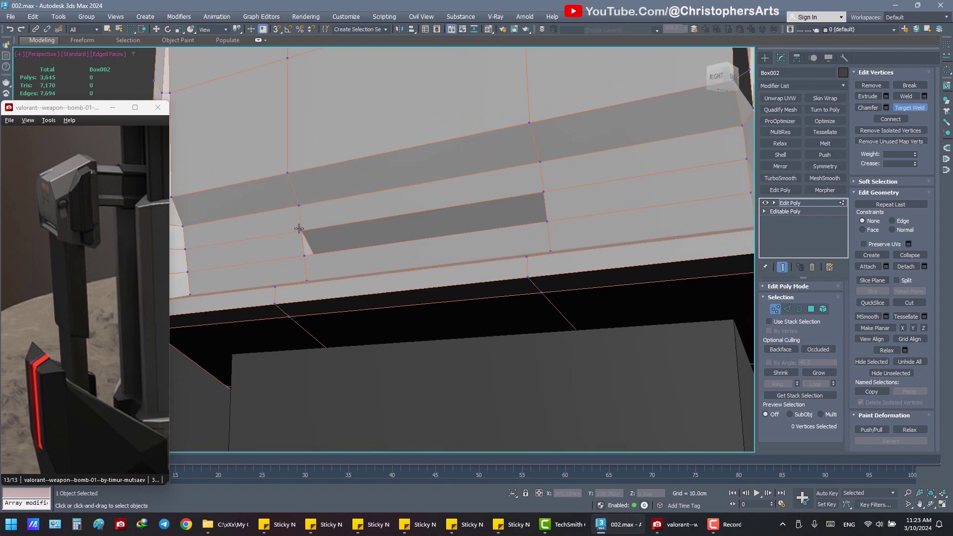
scroll(299, 230, "down", 3)
mouse_move(300, 229)
middle_mouse_down("alt")
mouse_move(343, 255)
mouse_move(330, 247)
middle_mouse_up("alt")
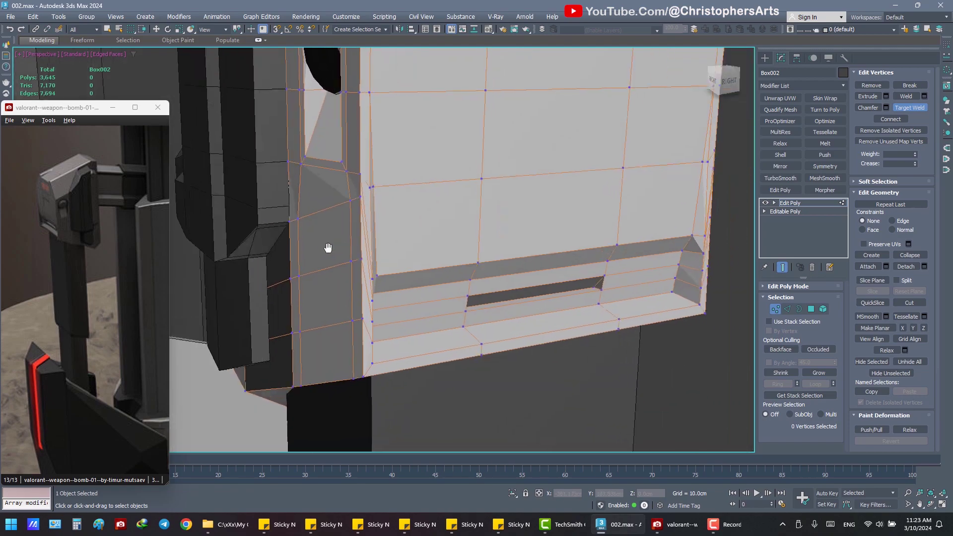
scroll(418, 255, "up", 2)
right_click(419, 254)
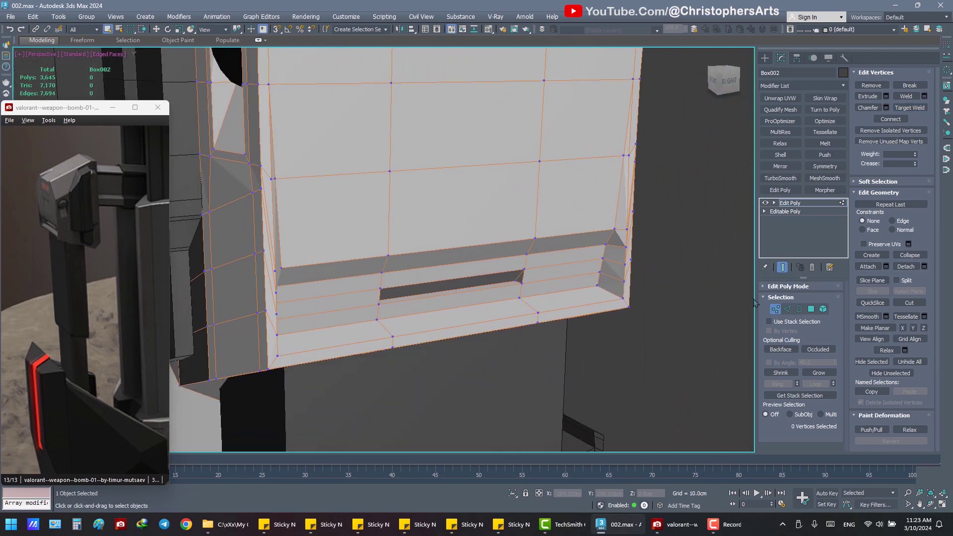
- Select the slot's bottom edge, raise it to narrow the slot, then slide it along X
key("2")
left_click(474, 291)
key("w")
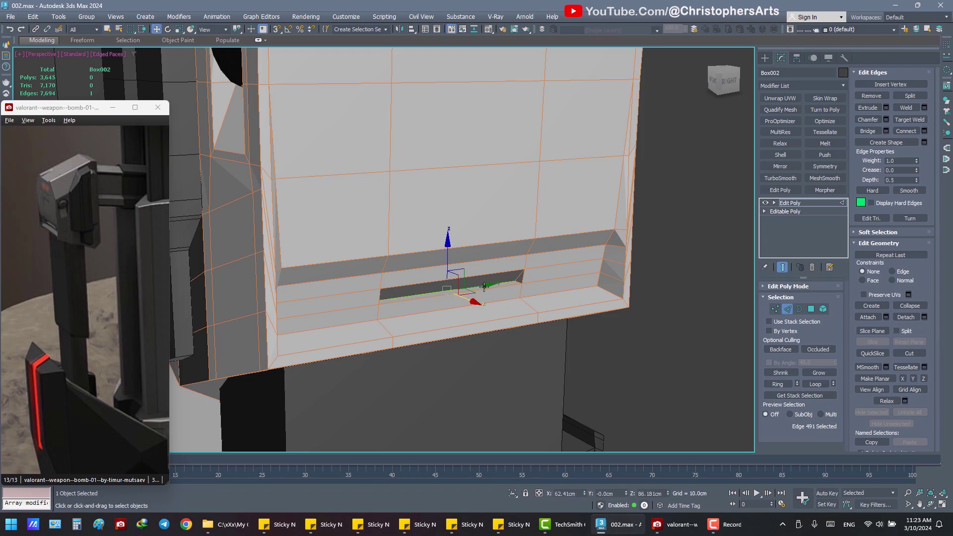
scroll(470, 289, "up", 2)
scroll(468, 289, "up", 2)
scroll(469, 288, "down", 1)
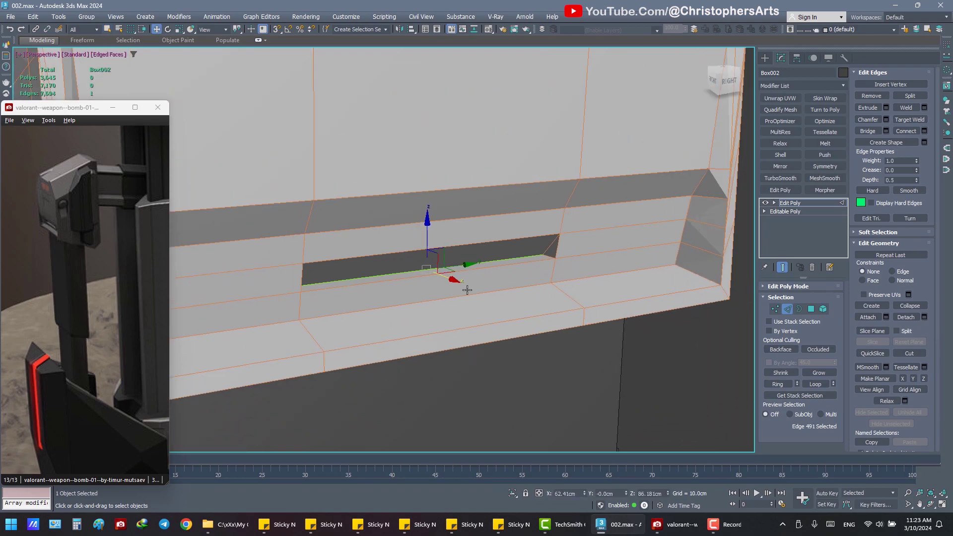
middle_click_drag(436, 247, 423, 245, "alt")
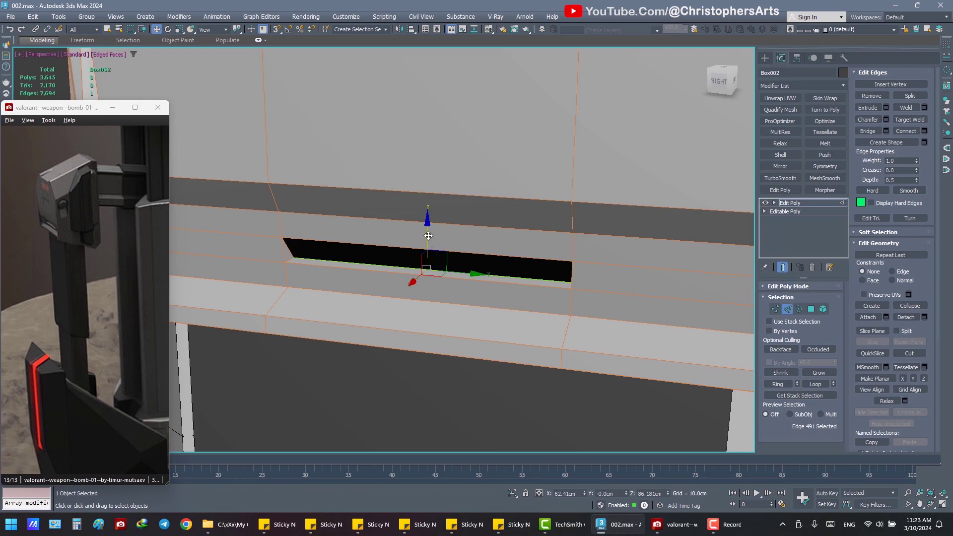
left_click_drag(428, 235, 429, 232)
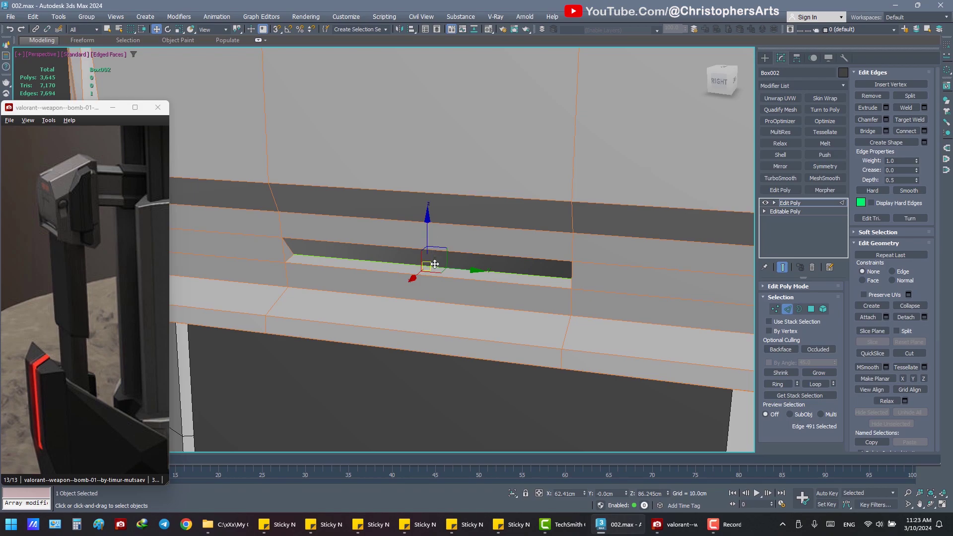
middle_click_drag(435, 265, 407, 276, "alt")
left_click_drag(405, 278, 405, 277)
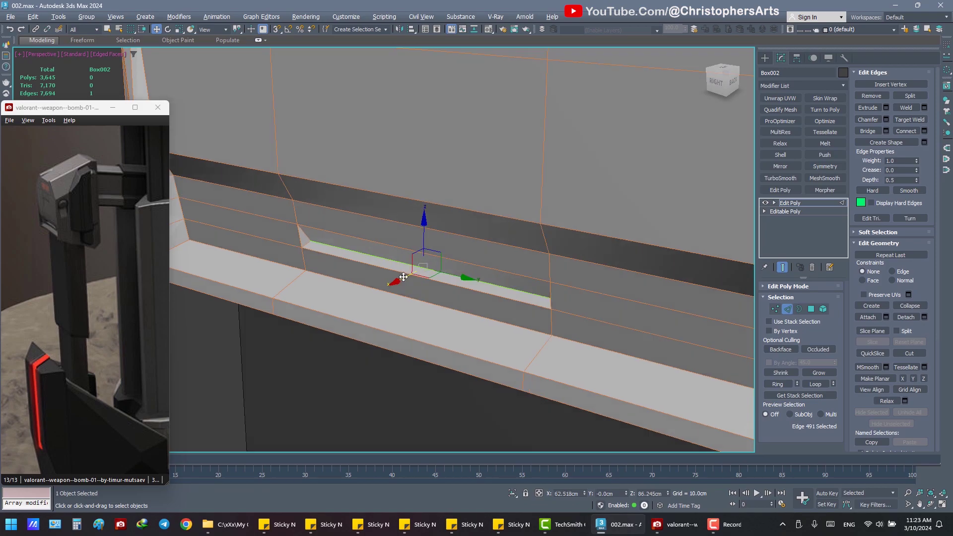
middle_click_drag(406, 277, 472, 273, "alt")
- Reselect the slot's lower edge and nudge it up slightly
key("q")
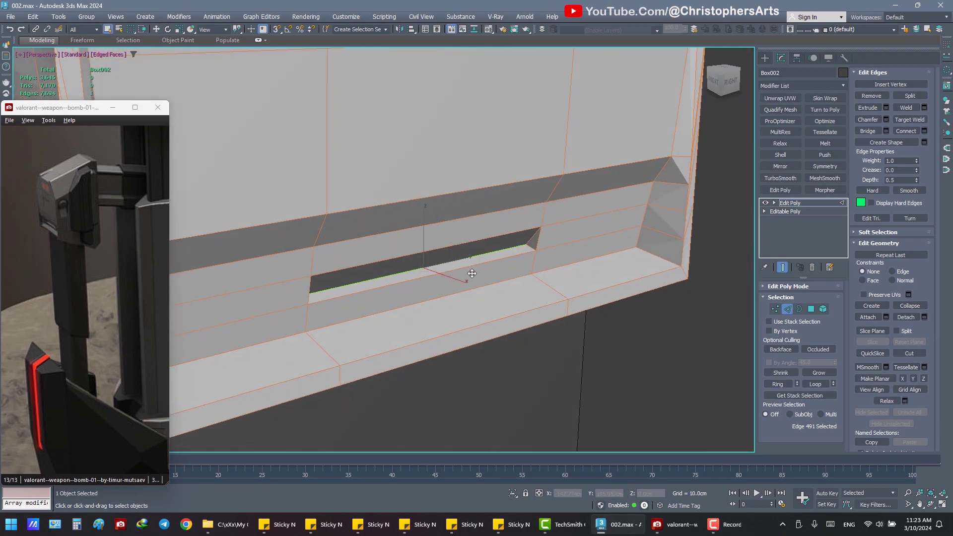
scroll(459, 284, "down", 2)
left_click(618, 323)
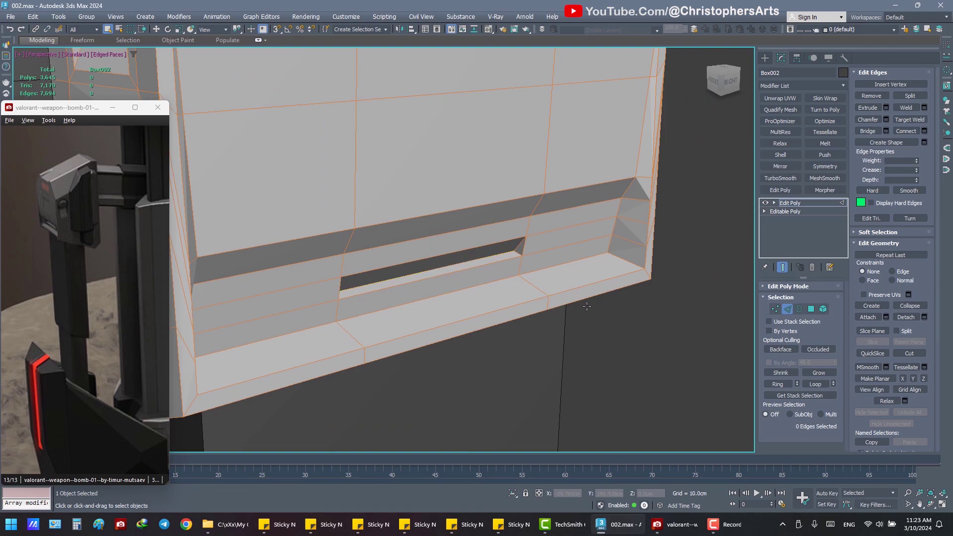
left_click(448, 268)
key("w")
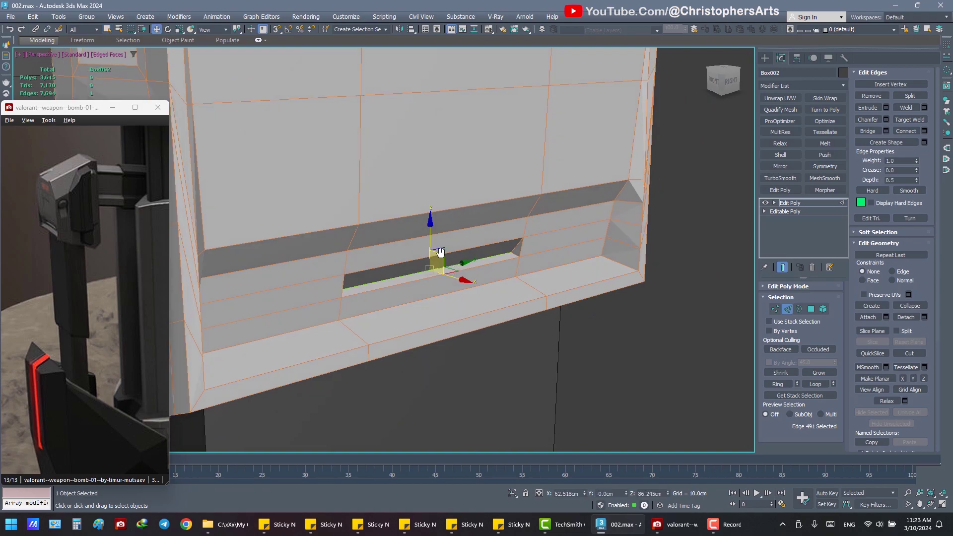
left_click_drag(438, 235, 438, 235)
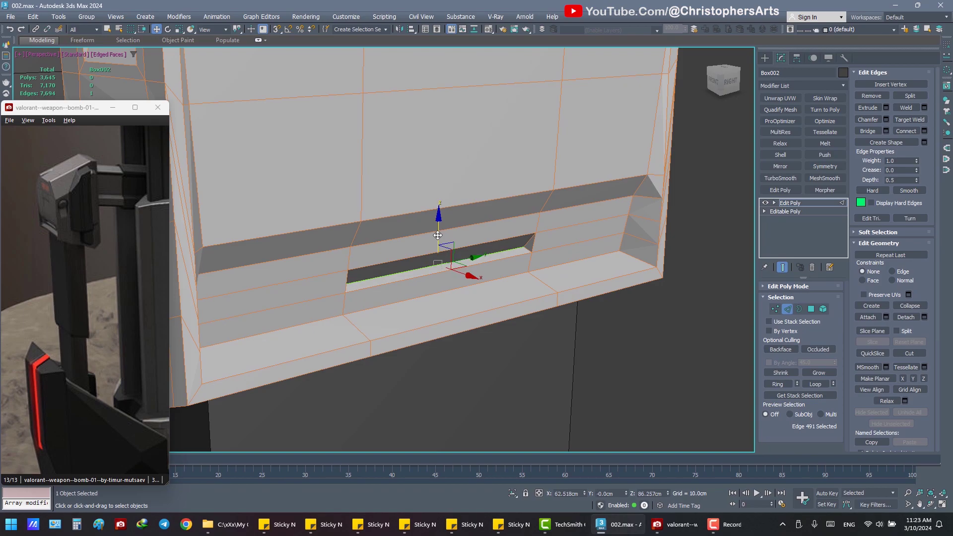
key("q")
- Return Box002 to object level, deselect it and save the scene to 002.max
key("2")
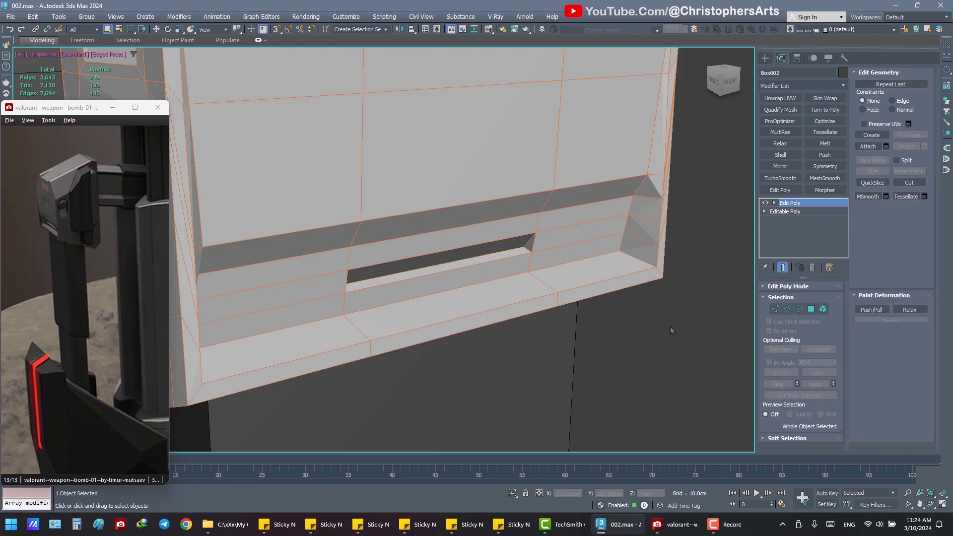
key("z")
left_click(639, 307)
middle_click_drag(639, 307, 544, 299, "alt")
key("ctrl+s")
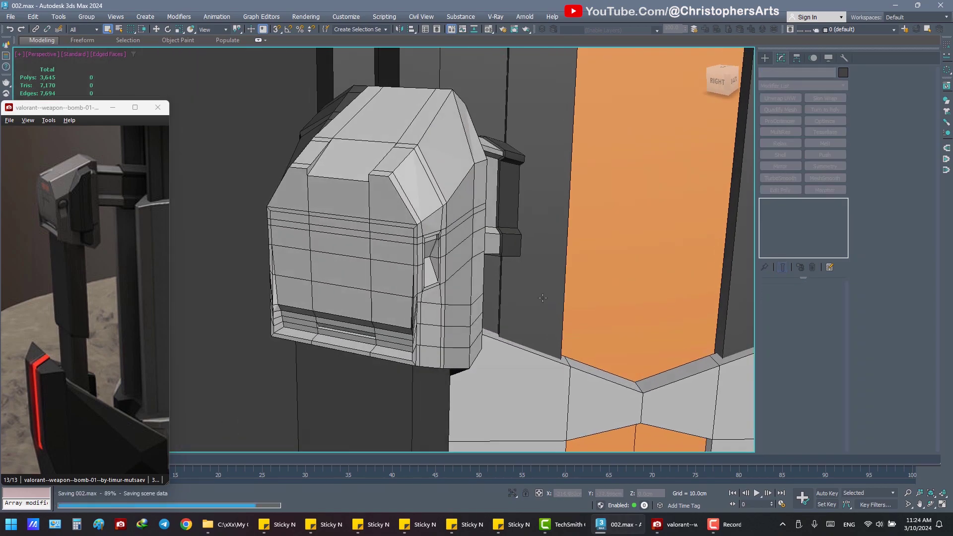
mouse_move(401, 270)
middle_mouse_down("alt")
mouse_move(420, 266)
mouse_move(424, 275)
middle_mouse_up("alt")
left_click(420, 266)
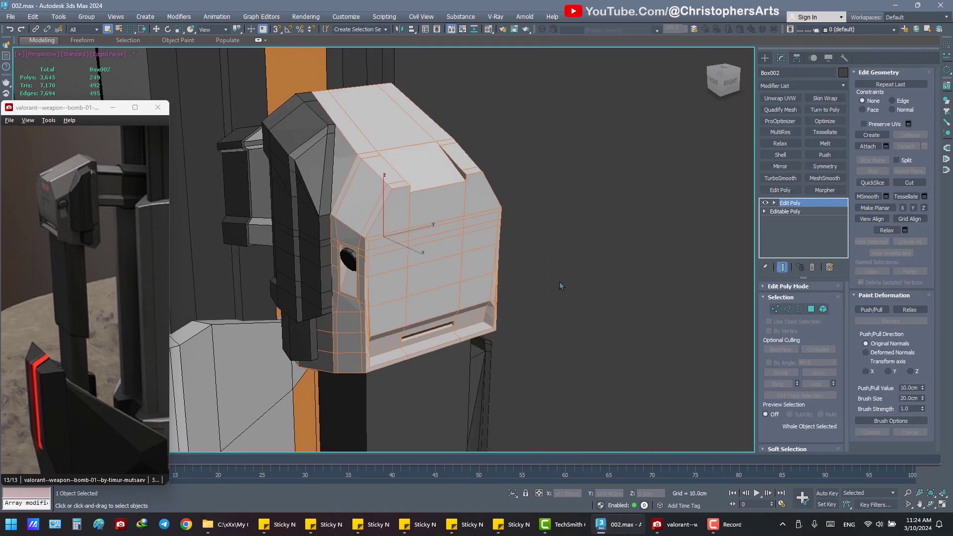
left_click(559, 281)
key("ctrl+s")
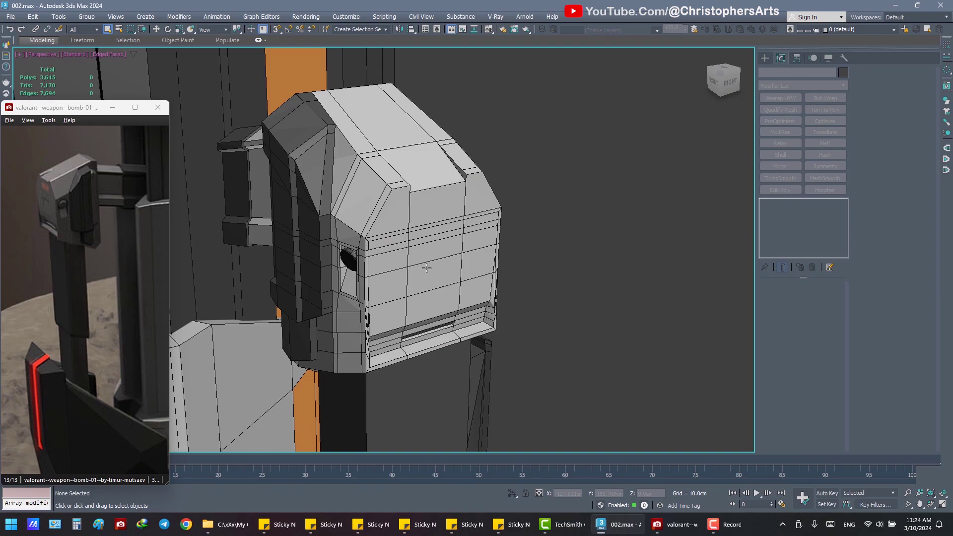
- Inspect the housing's slot edits from the model's other side
left_click(407, 285)
left_click(495, 294)
mouse_move(439, 292)
middle_mouse_down("alt")
mouse_move(374, 289)
mouse_move(475, 281)
middle_mouse_up("alt")
scroll(372, 286, "up", 3)
scroll(374, 281, "up", 3)
scroll(447, 279, "down", 3)
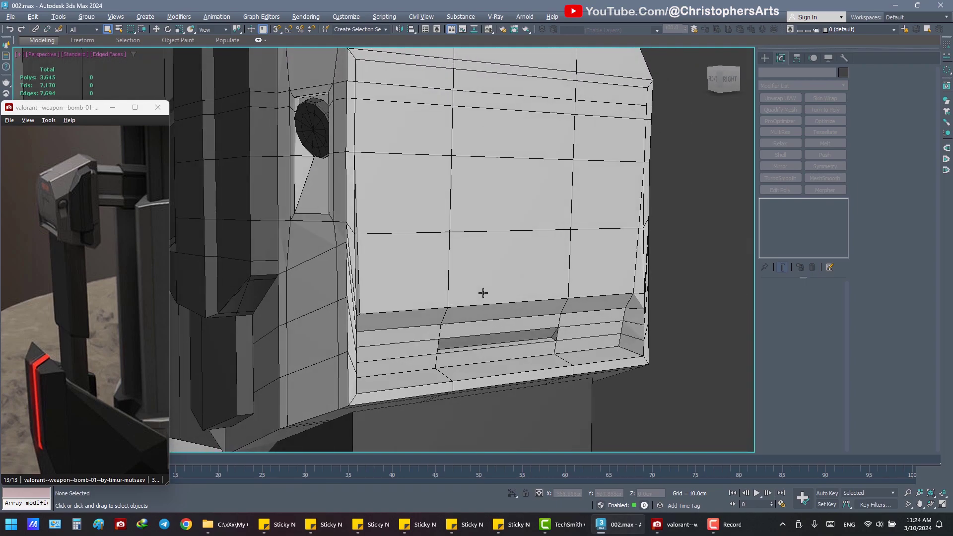
- Raise the slot's top edge slightly and nudge its lower edge along X
left_click(524, 302)
left_click(788, 309)
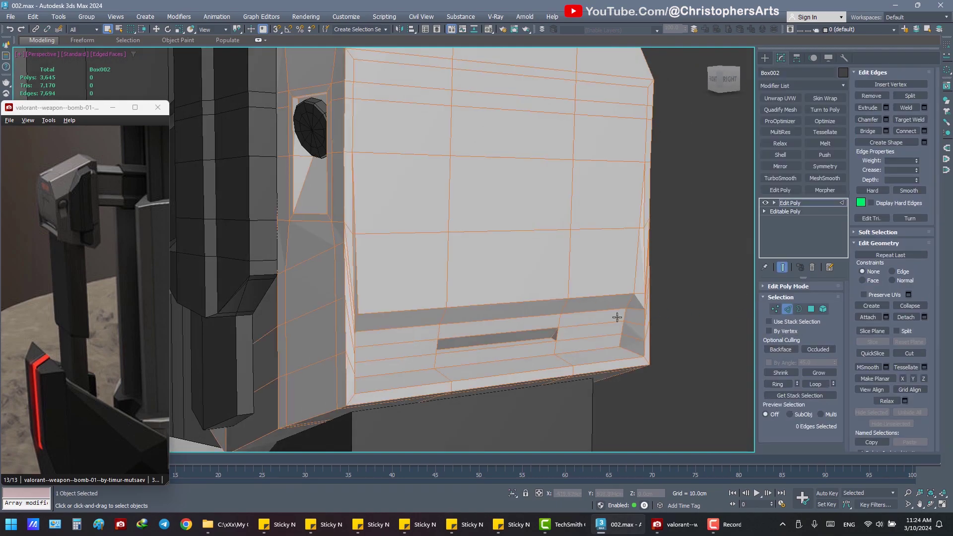
left_click(511, 331)
key("w")
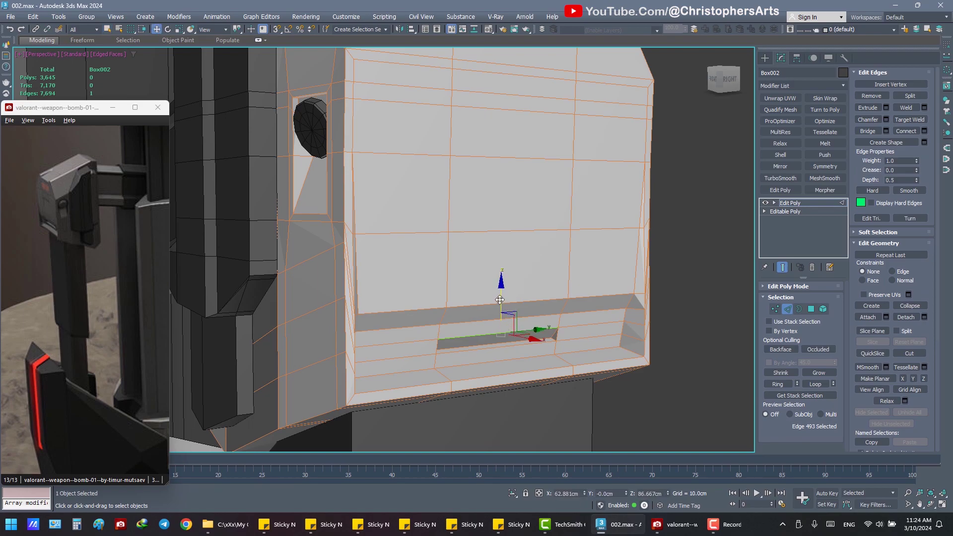
left_click_drag(500, 300, 501, 299)
mouse_move(501, 298)
middle_mouse_down("alt")
mouse_move(454, 313)
mouse_move(439, 306)
middle_mouse_up("alt")
left_click(471, 326)
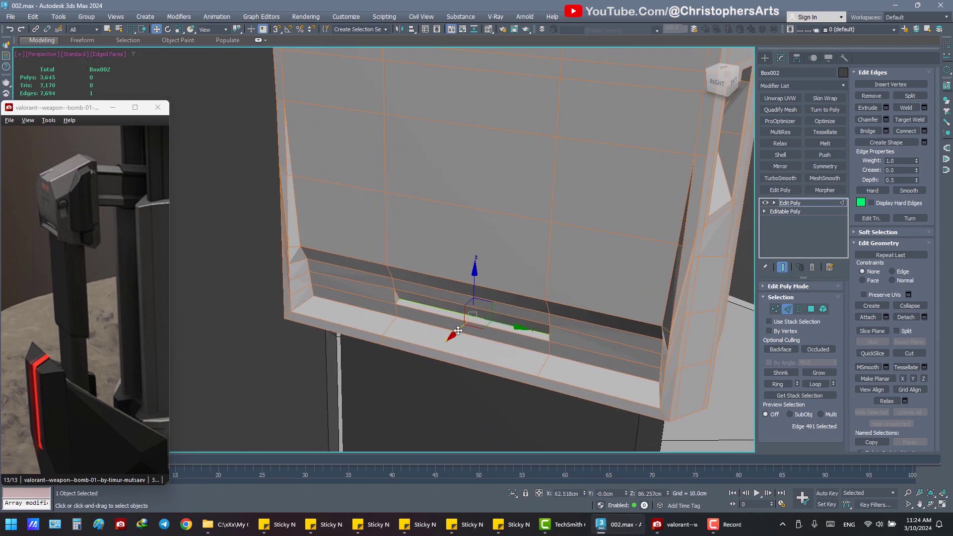
left_click_drag(459, 328, 458, 331)
scroll(458, 330, "down", 3)
- Clear the slot edge selection and return the box to object level
key("q")
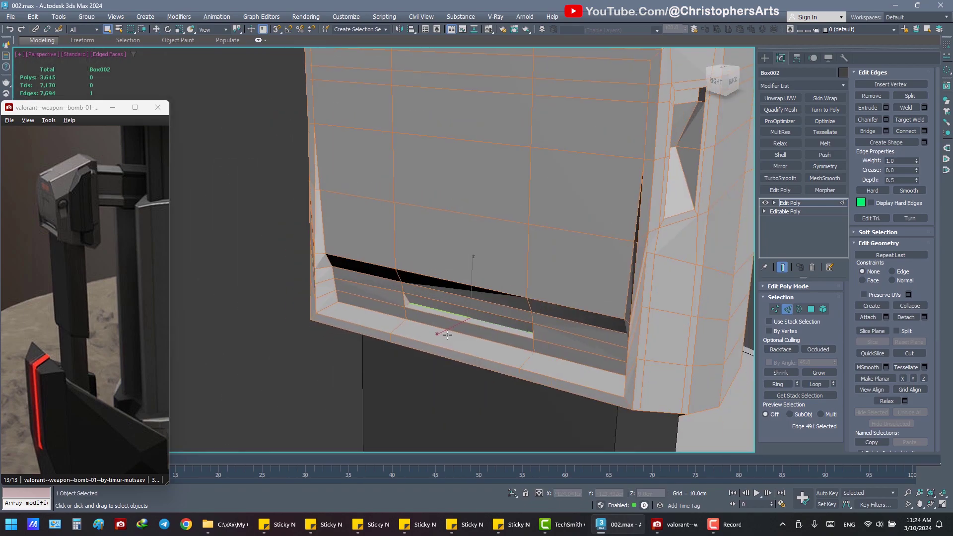
middle_click_drag(447, 332, 558, 350, "alt")
left_click(558, 351)
key("2")
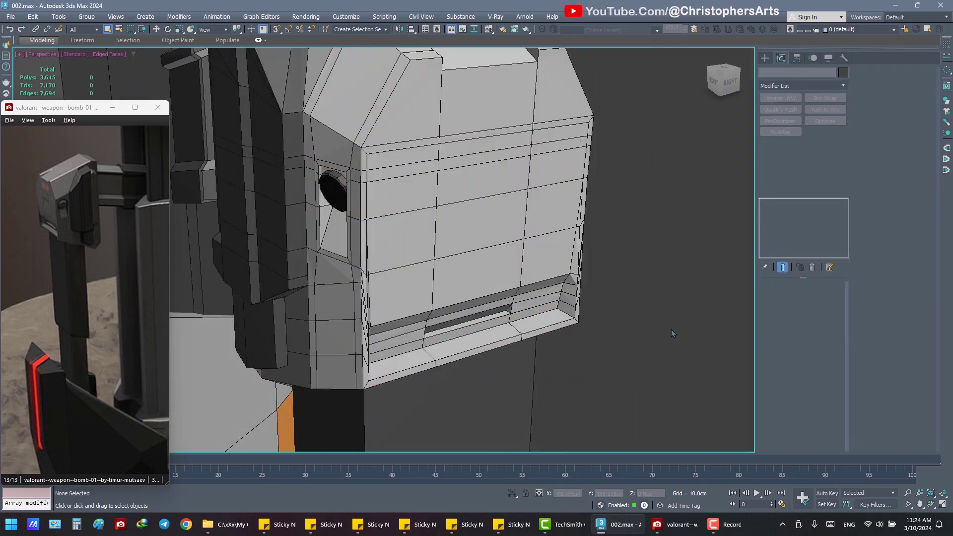
key("z")
key("x")
key("Escape")
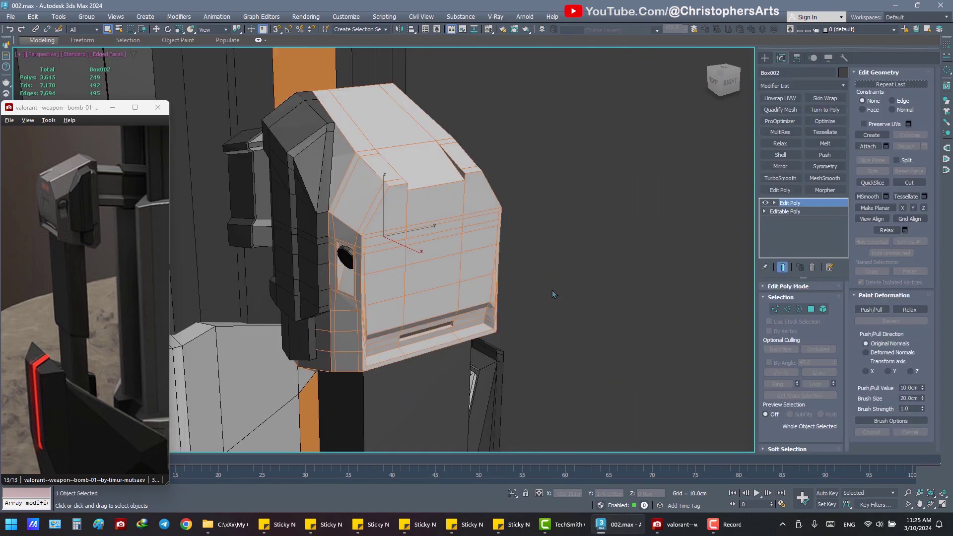
- Deselect the housing, save the scene and view the housing's other side
left_click(552, 290)
middle_click_drag(523, 288, 554, 293, "alt")
key("ctrl+s")
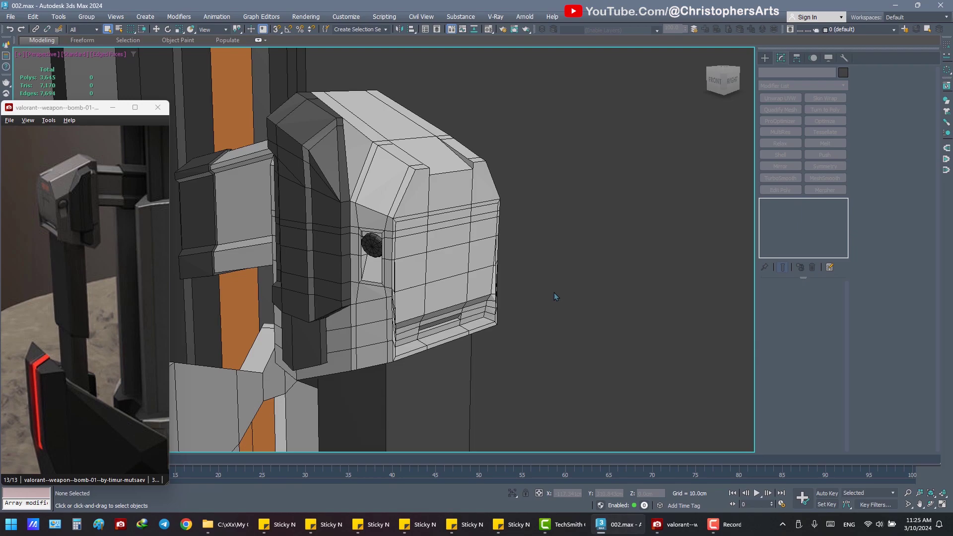
key("ctrl+z")
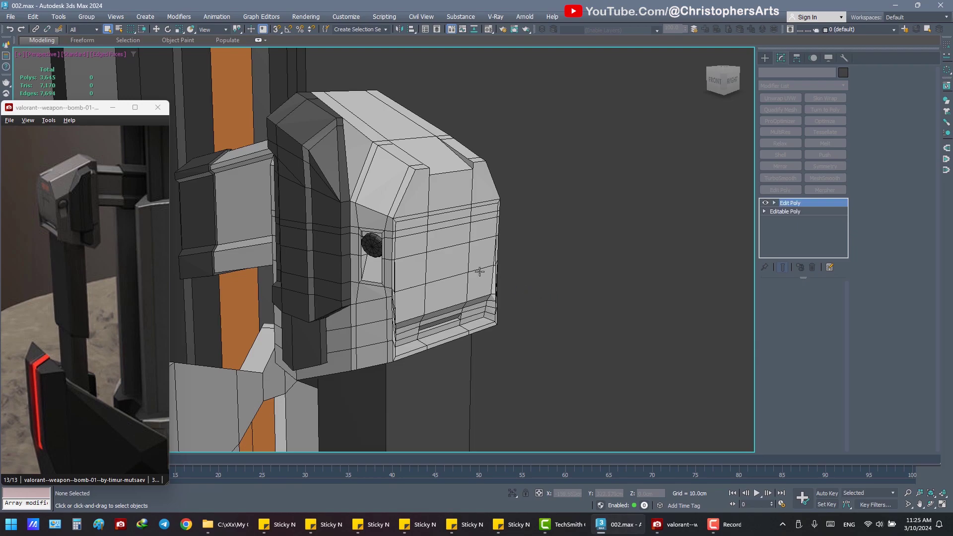
left_click(553, 290)
mouse_move(552, 290)
middle_mouse_down("alt")
mouse_move(472, 293)
mouse_move(423, 260)
middle_mouse_up("alt")
- Create a mirrored Copy of the round bolt cylinder
left_click(353, 248)
key("w")
left_click(400, 29)
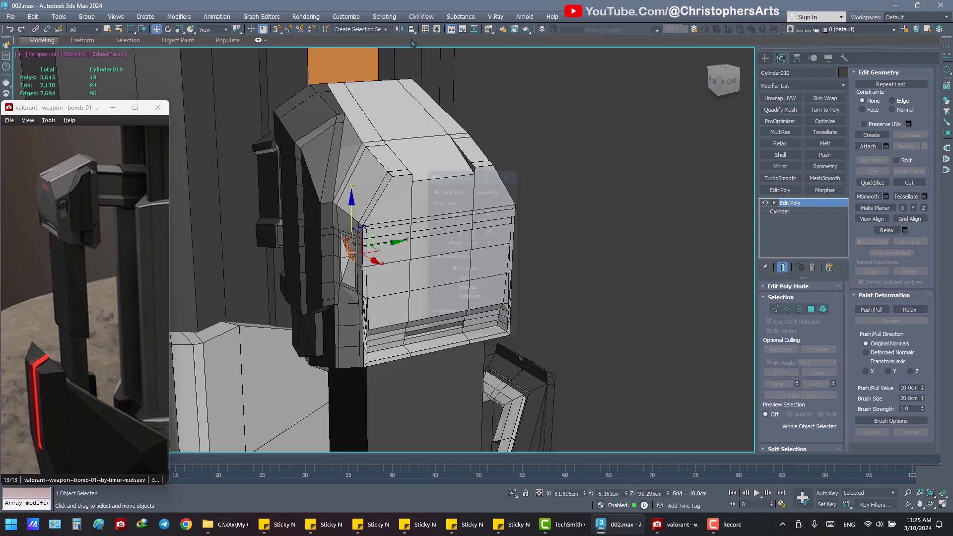
left_click(450, 339)
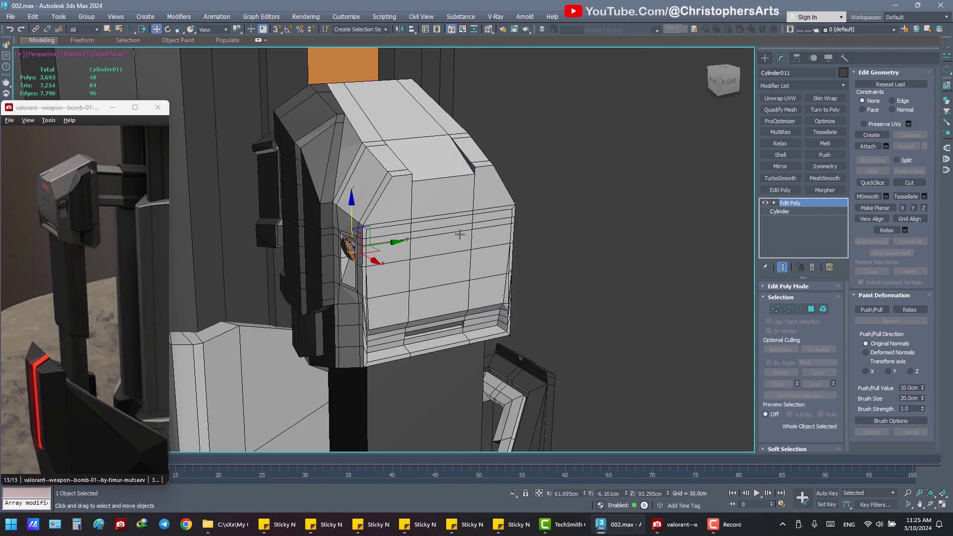
middle_click_drag(462, 342, 493, 235, "alt")
scroll(493, 235, "up", 2)
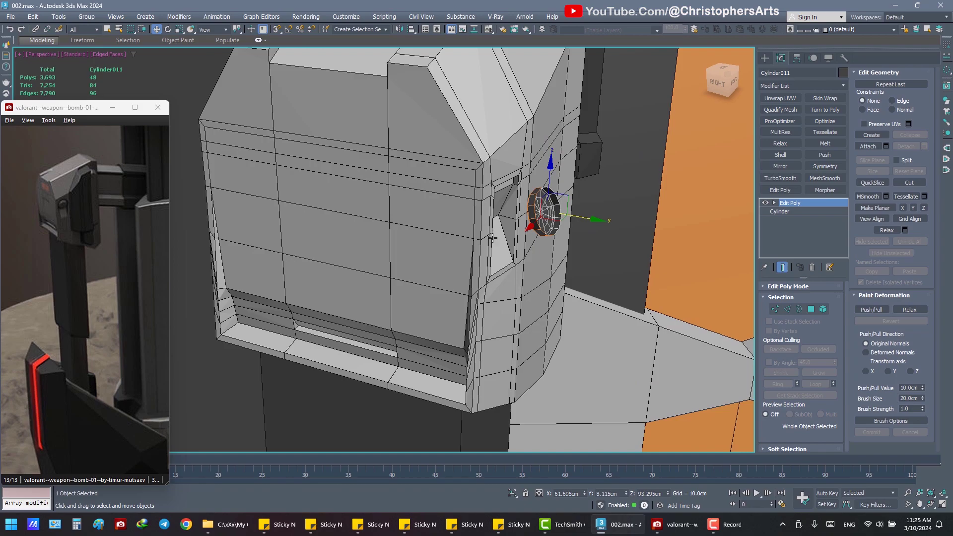
- Flip the new bolt with No Clone mirrors on YZ, then on Z
left_click(400, 29)
left_click(463, 273)
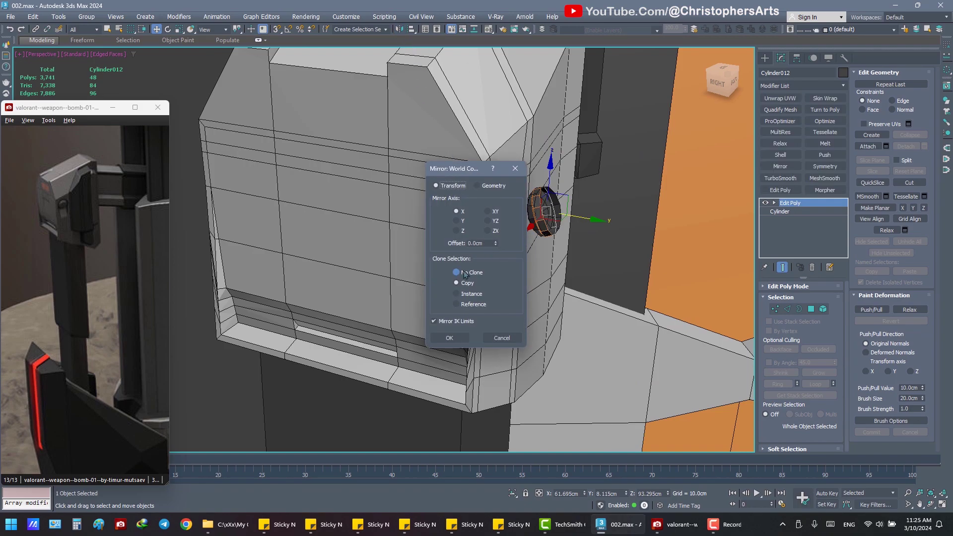
left_click(487, 212)
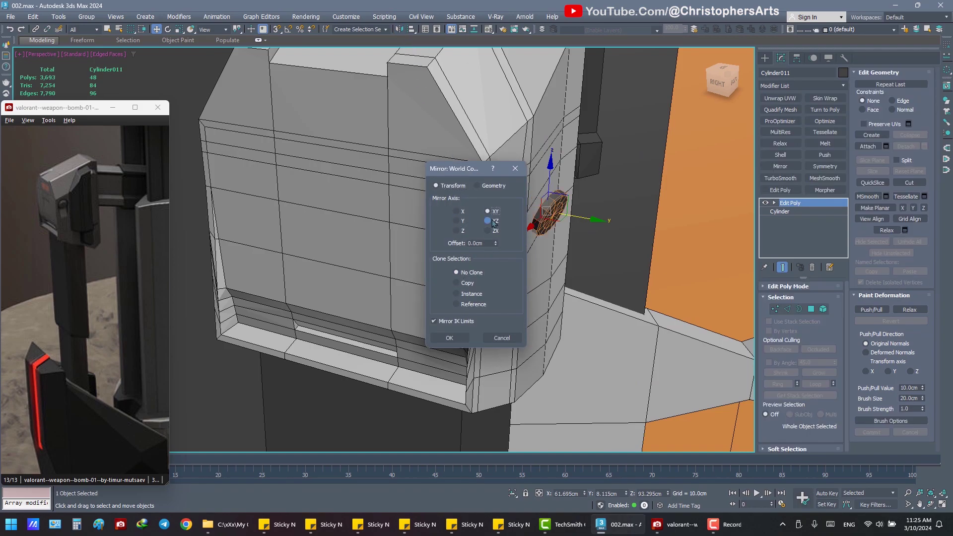
left_click(495, 221)
left_click(450, 338)
mouse_move(476, 297)
middle_mouse_down("alt")
mouse_move(528, 247)
mouse_move(566, 156)
middle_mouse_up("alt")
left_click(400, 29)
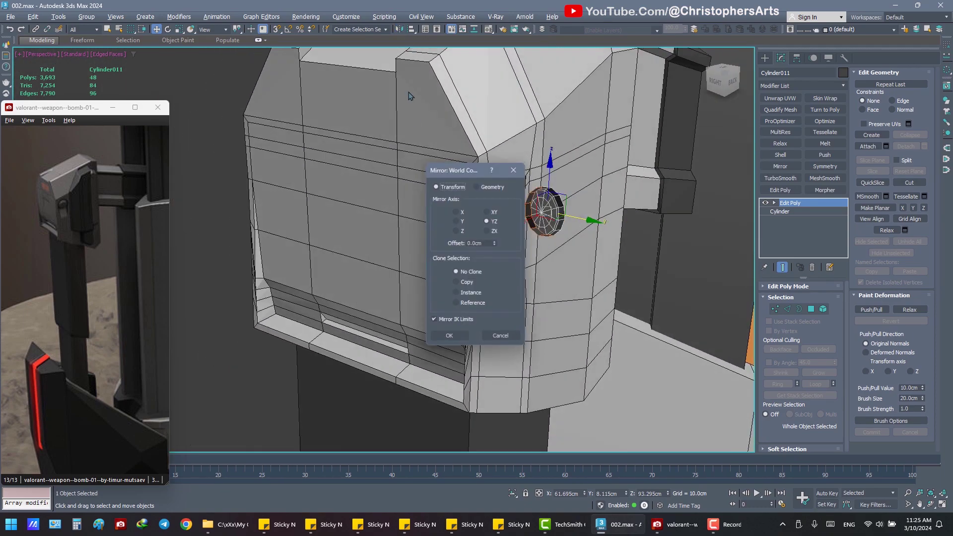
left_click(457, 221)
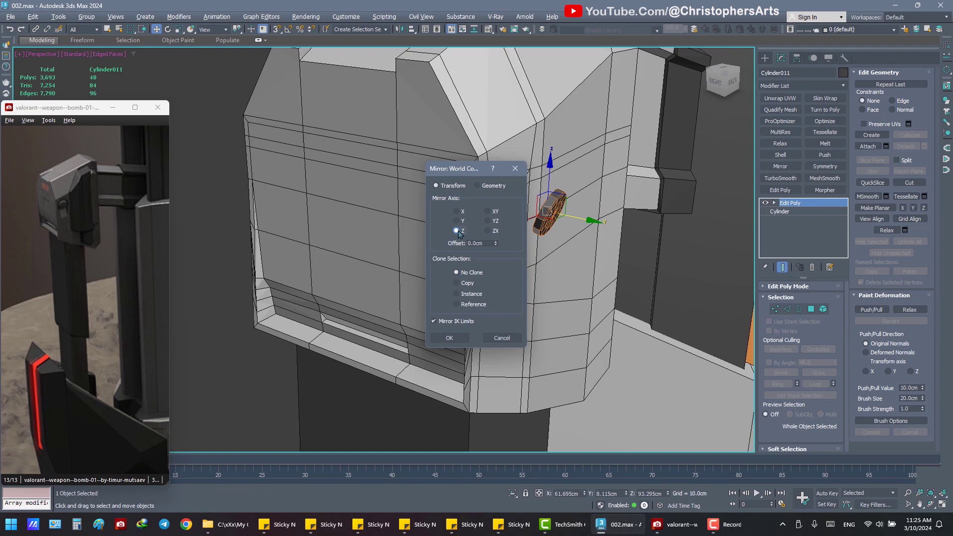
left_click(449, 338)
- Rotate and move the mirrored bolt into the opposite side's recess
scroll(547, 213, "up", 3)
mouse_move(496, 214)
middle_mouse_down("alt")
mouse_move(536, 212)
mouse_move(451, 226)
middle_mouse_up("alt")
scroll(536, 212, "up", 3)
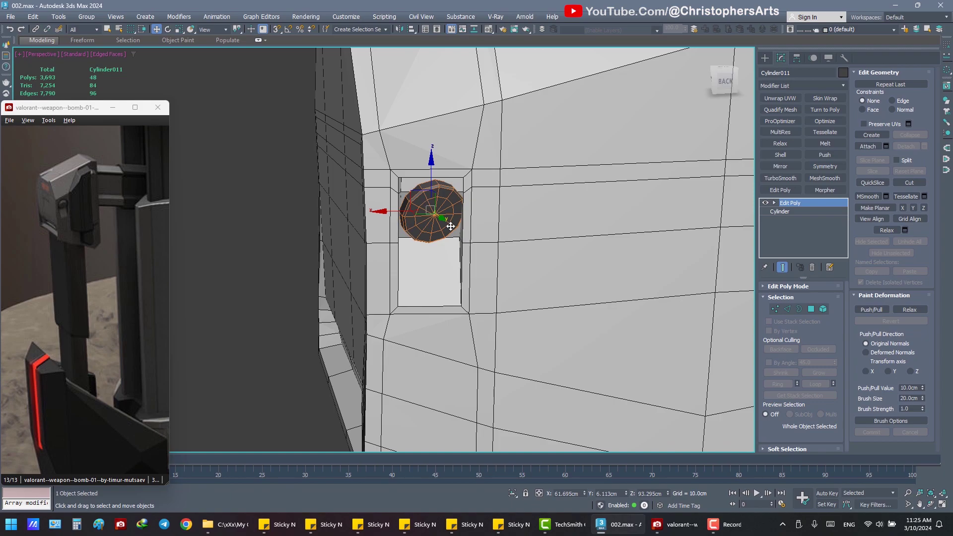
scroll(450, 226, "up", 2)
scroll(449, 229, "down", 3)
mouse_move(449, 229)
middle_mouse_down("alt")
mouse_move(484, 240)
mouse_move(408, 227)
mouse_move(425, 153)
mouse_move(411, 187)
mouse_move(436, 267)
mouse_move(421, 283)
mouse_move(421, 224)
mouse_move(433, 241)
mouse_move(384, 216)
mouse_move(420, 221)
mouse_move(432, 244)
mouse_move(447, 242)
middle_mouse_up("alt")
key("e")
key("w")
scroll(448, 242, "down", 5)
- Deselect the housing box and zoom out to show the whole model
key("q")
left_click(242, 201)
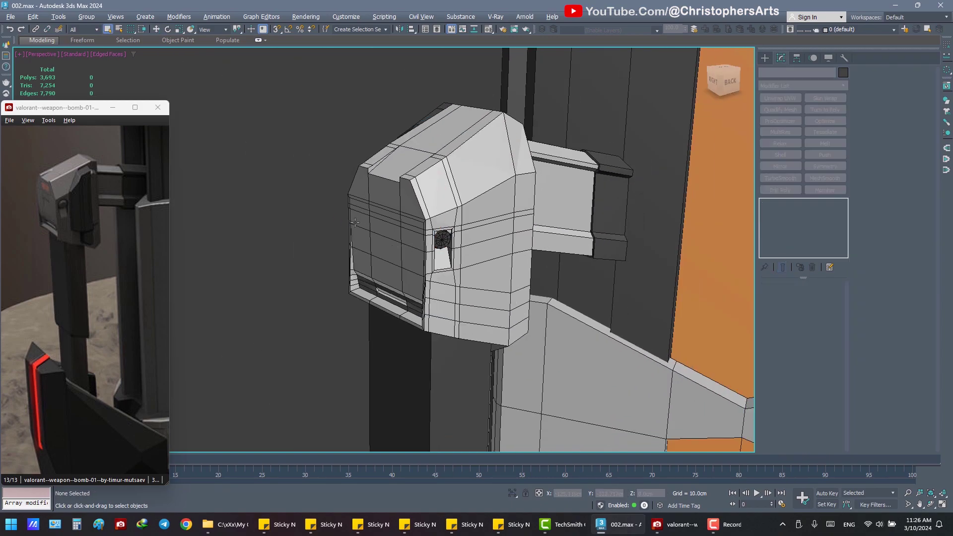
left_click(303, 234)
mouse_move(241, 202)
middle_mouse_down("alt")
mouse_move(304, 223)
mouse_move(237, 216)
mouse_move(257, 231)
mouse_move(293, 228)
mouse_move(277, 194)
mouse_move(278, 213)
mouse_move(330, 244)
mouse_move(295, 244)
mouse_move(302, 249)
mouse_move(313, 226)
mouse_move(380, 246)
mouse_move(550, 236)
mouse_move(649, 263)
mouse_move(565, 267)
mouse_move(573, 262)
middle_mouse_up("alt")
left_click(238, 215)
scroll(380, 247, "down", 3)
scroll(380, 247, "down", 3)
scroll(550, 236, "down", 5)
scroll(606, 233, "up", 5)
scroll(607, 233, "down", 5)
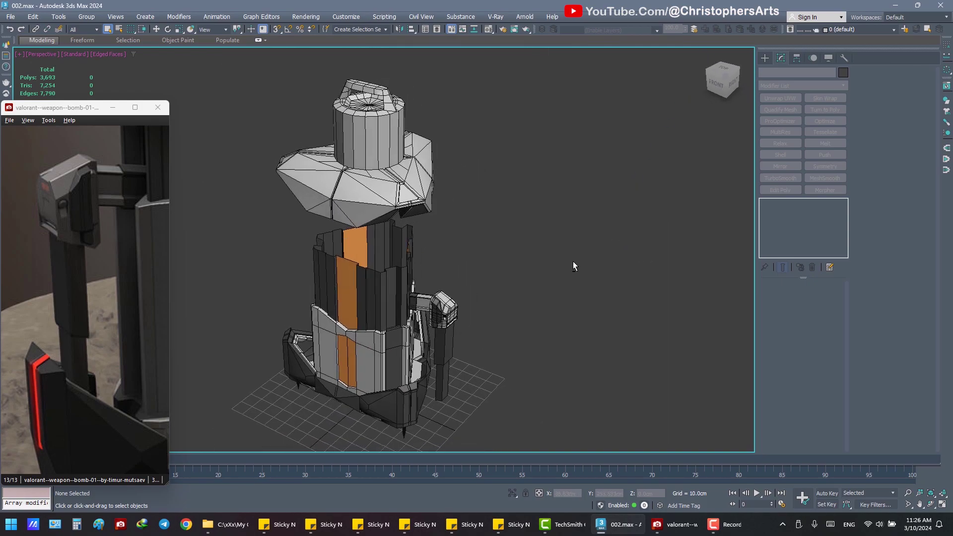
- Save, hide the reference image viewer, and Save As choosing 001.max
key("ctrl+s")
left_click(113, 108)
left_click(26, 114)
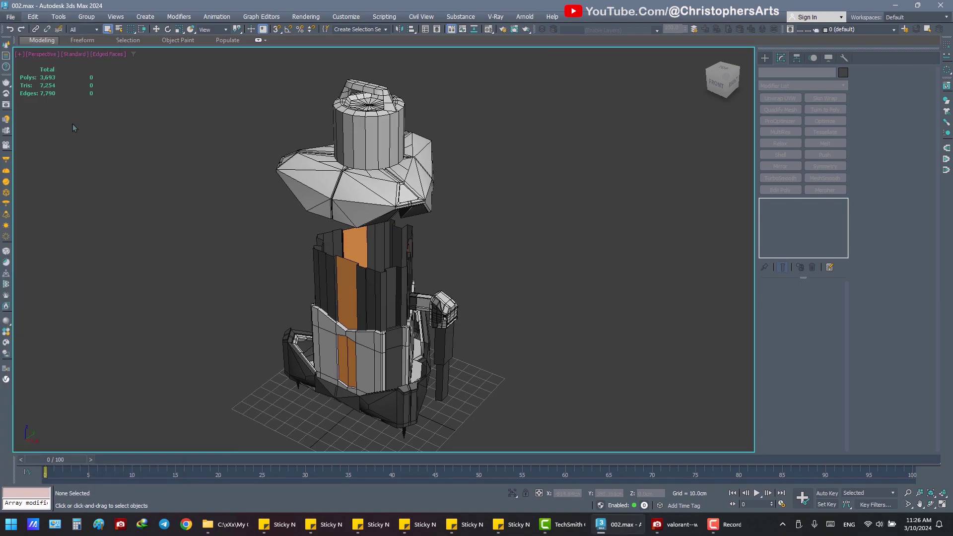
double_click(74, 80)
left_click(474, 274)
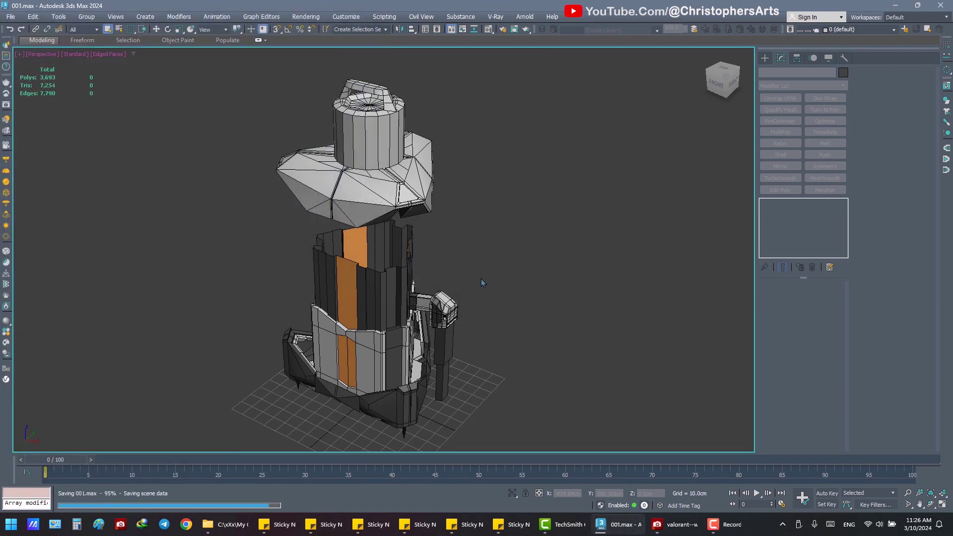
left_click(678, 534)
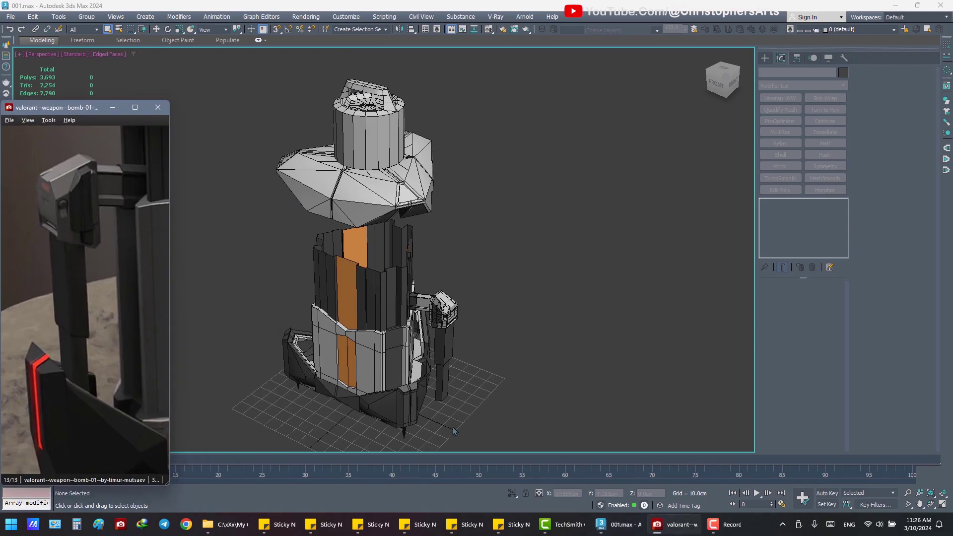
scroll(130, 291, "up", 1)
scroll(129, 289, "up", 1)
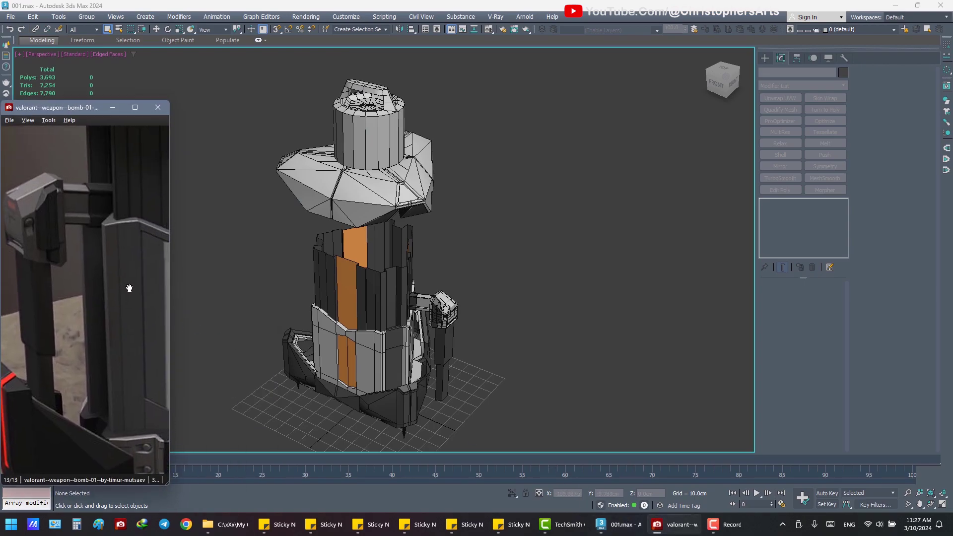
scroll(119, 280, "down", 1)
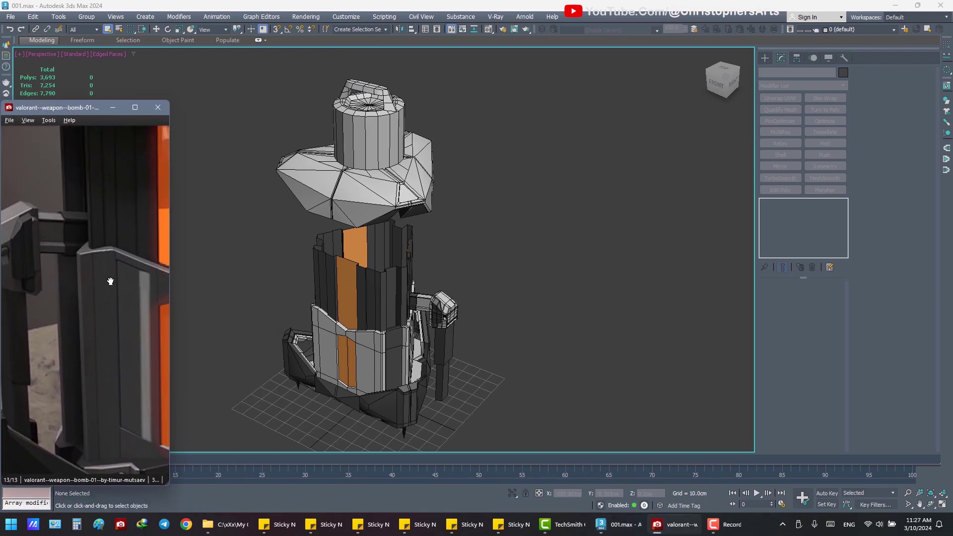
scroll(123, 268, "up", 1)
scroll(106, 277, "down", 1)
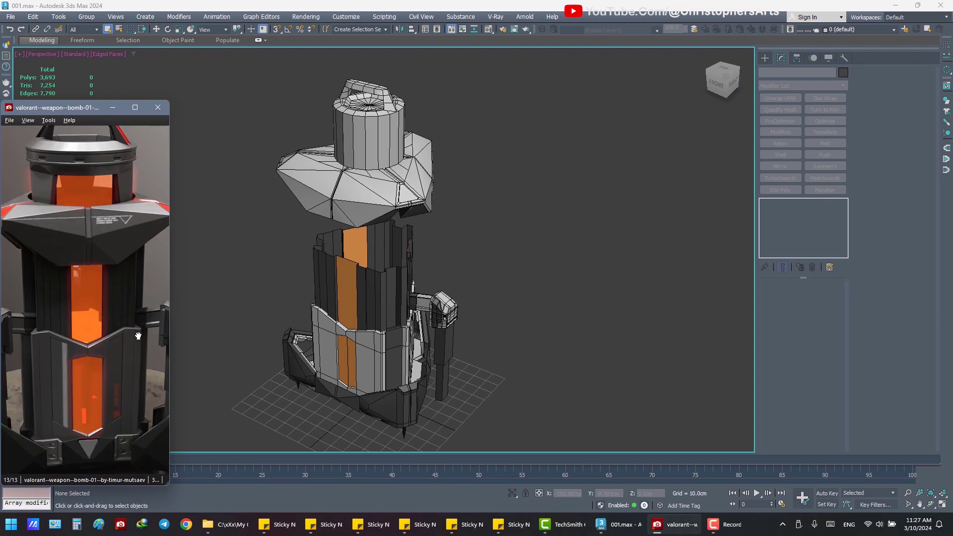
scroll(138, 336, "up", 1)
scroll(134, 330, "down", 1)
scroll(130, 325, "down", 1)
scroll(125, 322, "up", 1)
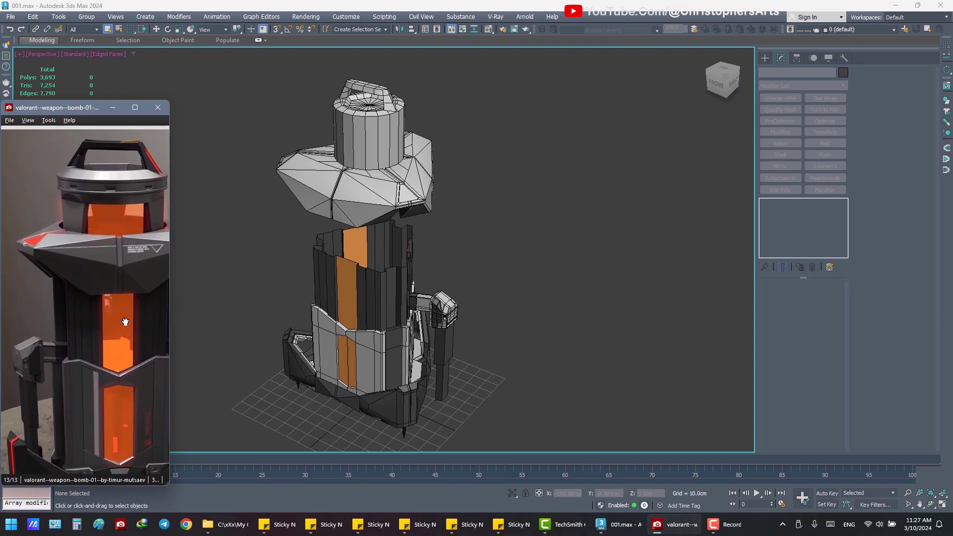
mouse_move(125, 322)
left_mouse_down()
mouse_move(94, 310)
mouse_move(109, 305)
left_mouse_up()
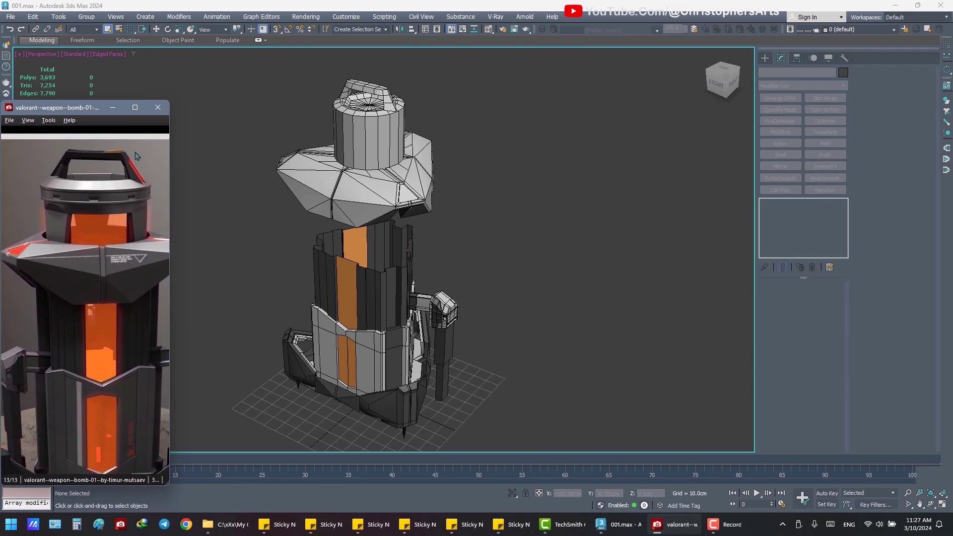
left_click(113, 107)
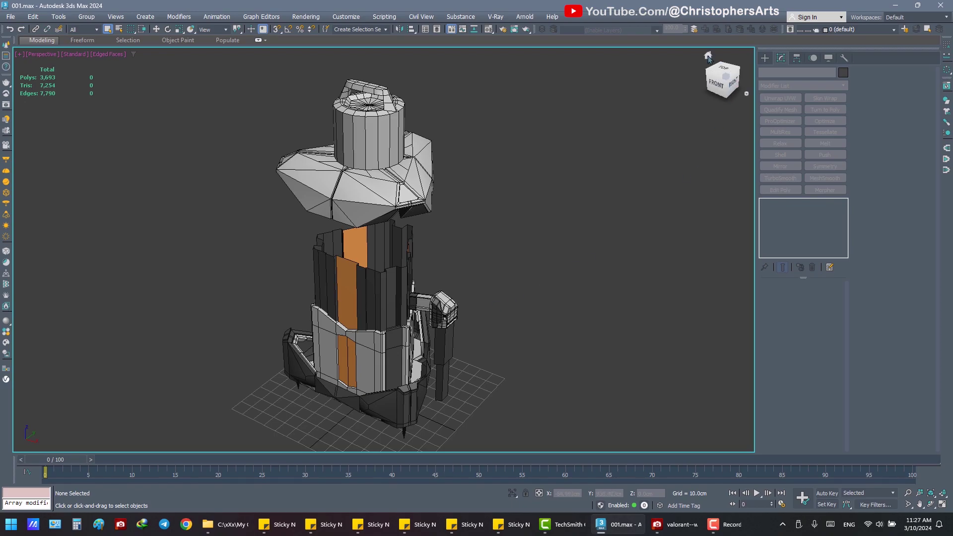
middle_click_drag(663, 299, 597, 306, "alt")
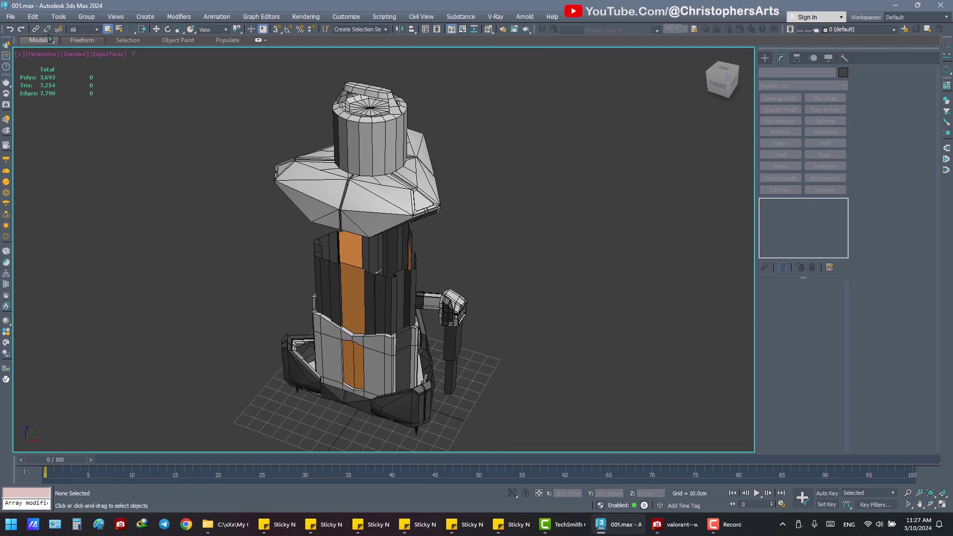
- Save the scene as 002.max, confirming replacement of the existing file
left_click(9, 16)
left_click(29, 58)
key("Return")
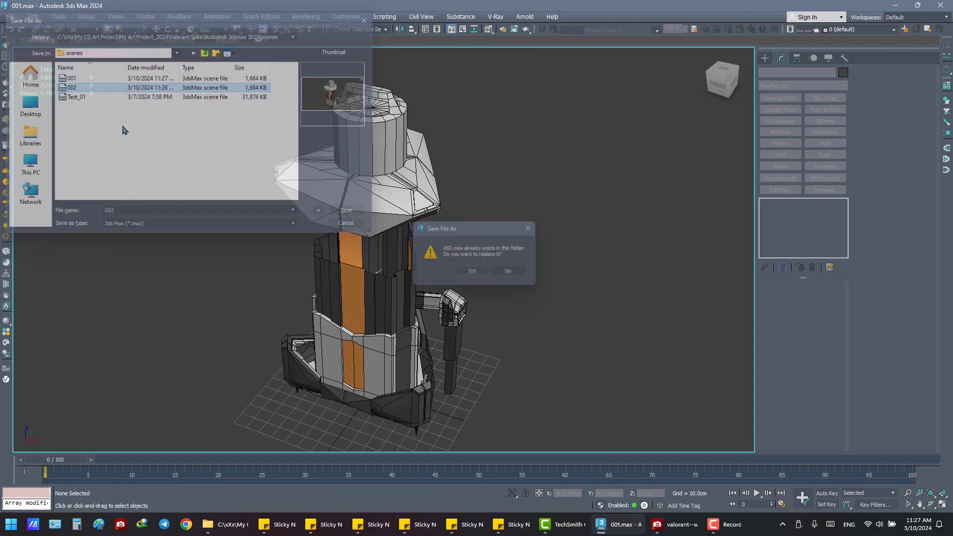
left_click(473, 271)
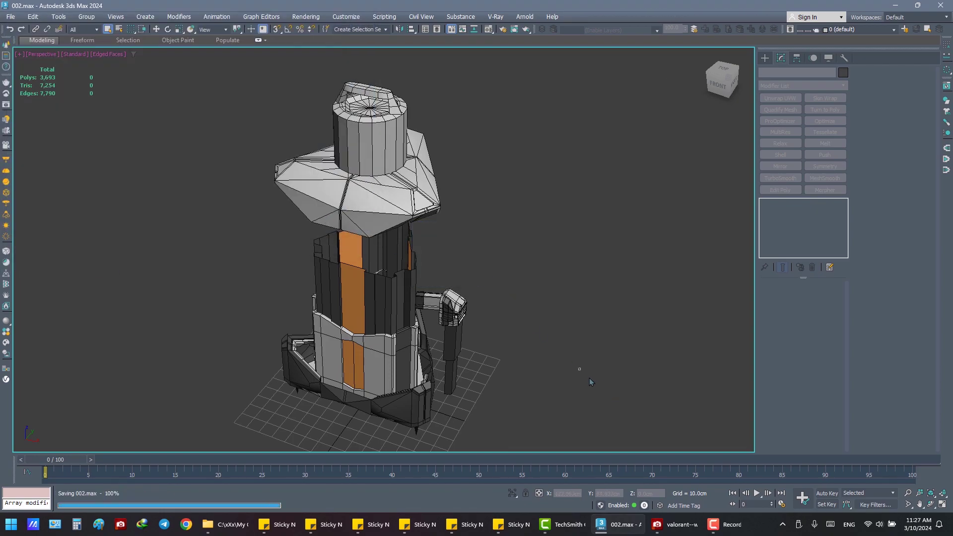
- Minimise everything to the Windows desktop and refresh it
key("super+d")
right_click(613, 347)
left_click(649, 269)
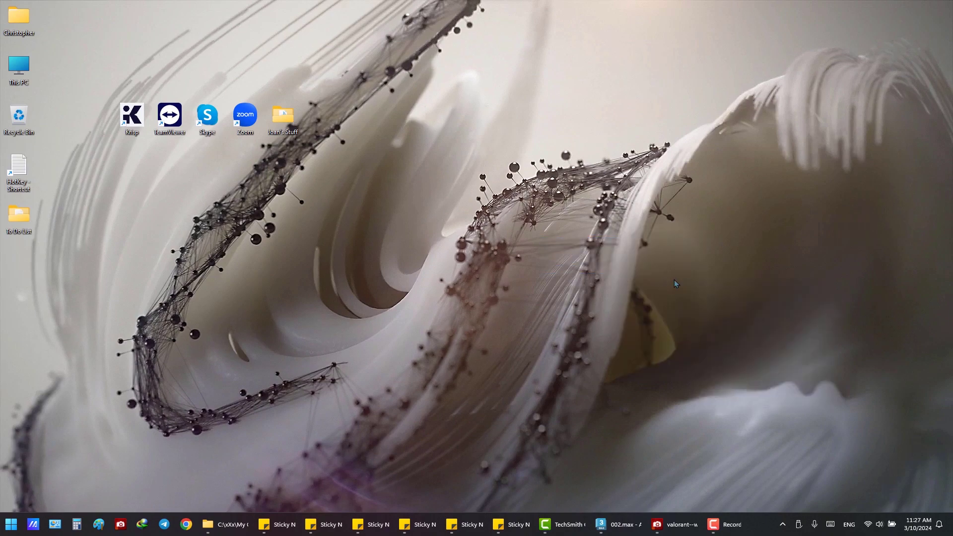